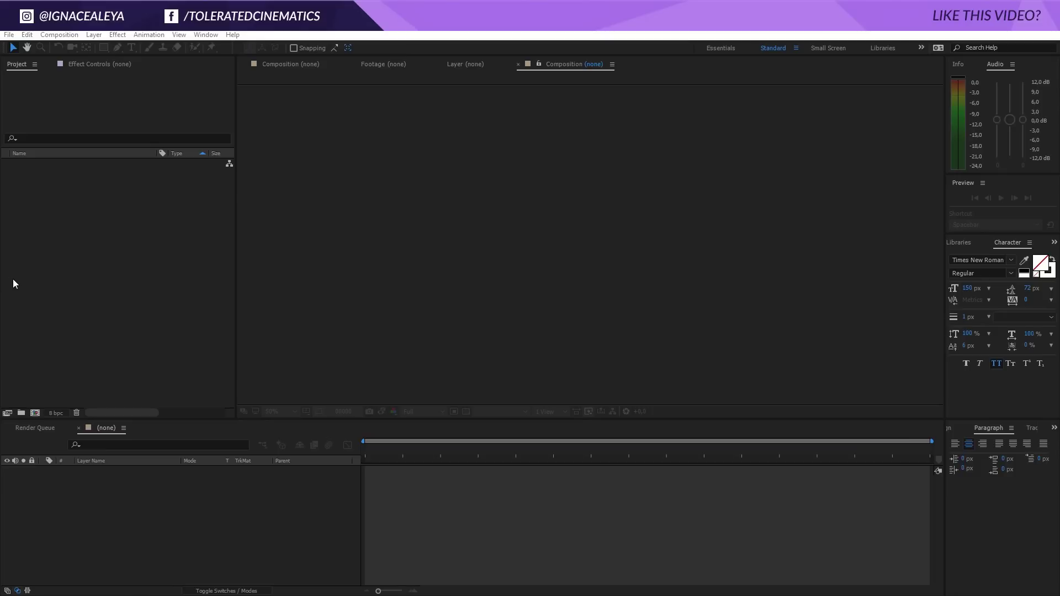
# - Import the three texture image files into the Project panel
pyautogui.rightClick(38, 200)
pyautogui.moveTo(74, 262)
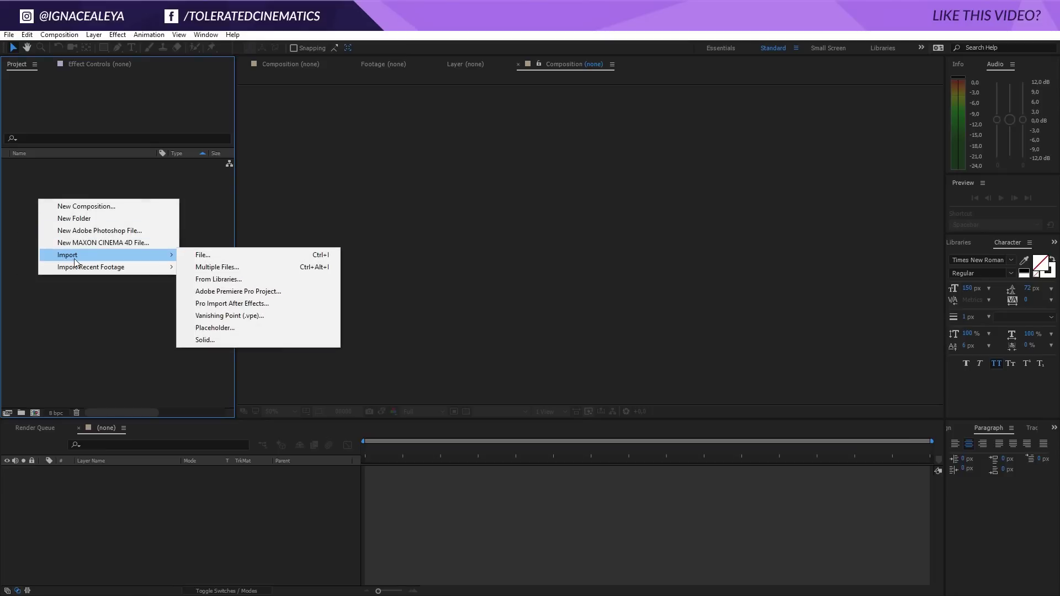
pyautogui.click(194, 257)
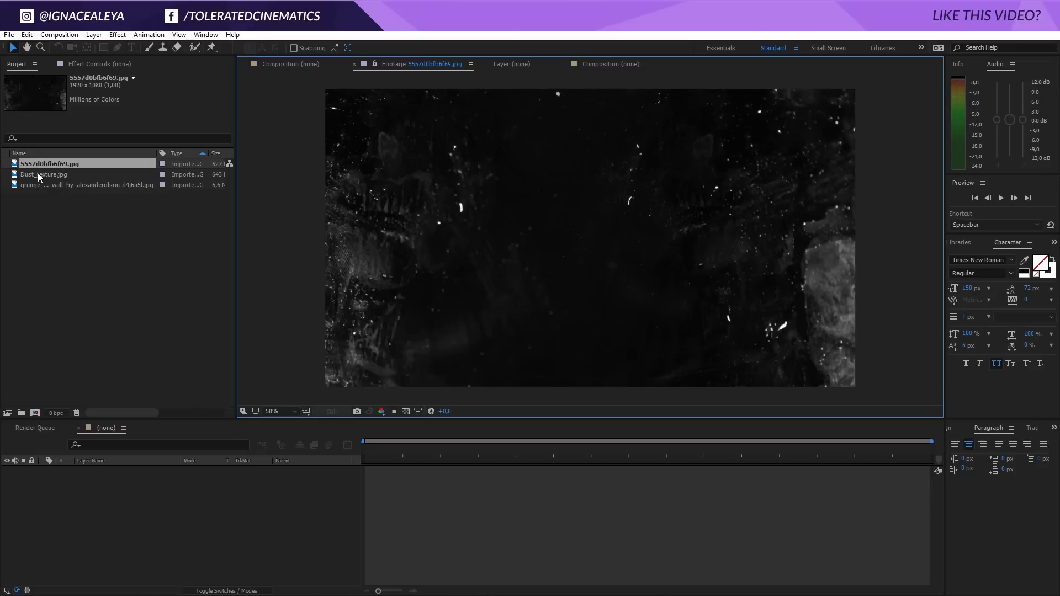
# - Preview Dust_texture.jpg, then the cracked grunge wall image, in the Footage viewer
pyautogui.doubleClick(37, 174)
pyautogui.click(45, 160)
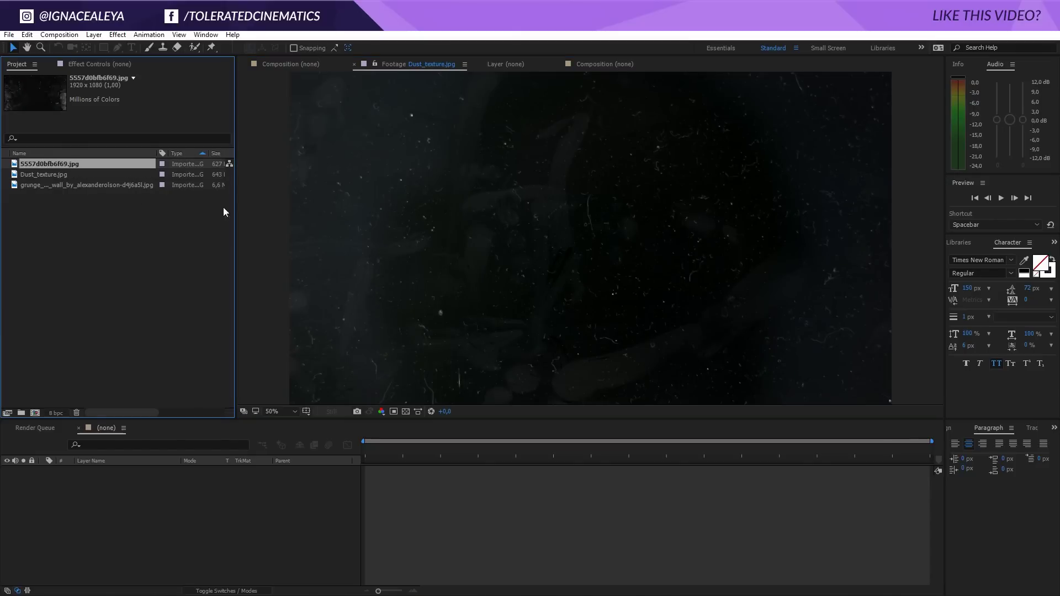
pyautogui.doubleClick(32, 174)
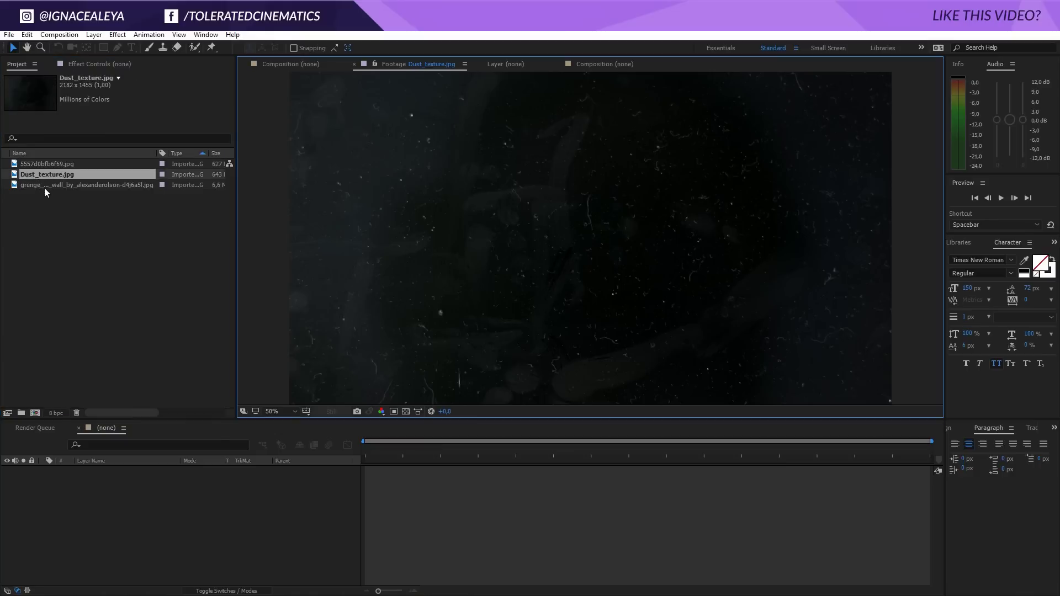
pyautogui.doubleClick(44, 186)
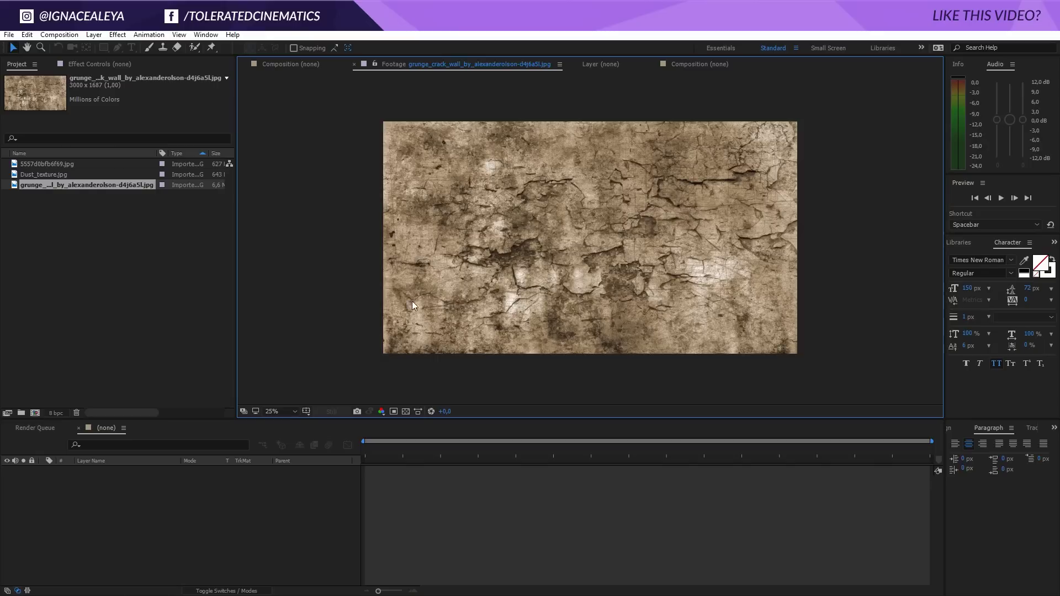
# - Zoom in and out on the 3000 x 1687 grunge crack wall footage to inspect it
pyautogui.scroll(2, 478, 304)
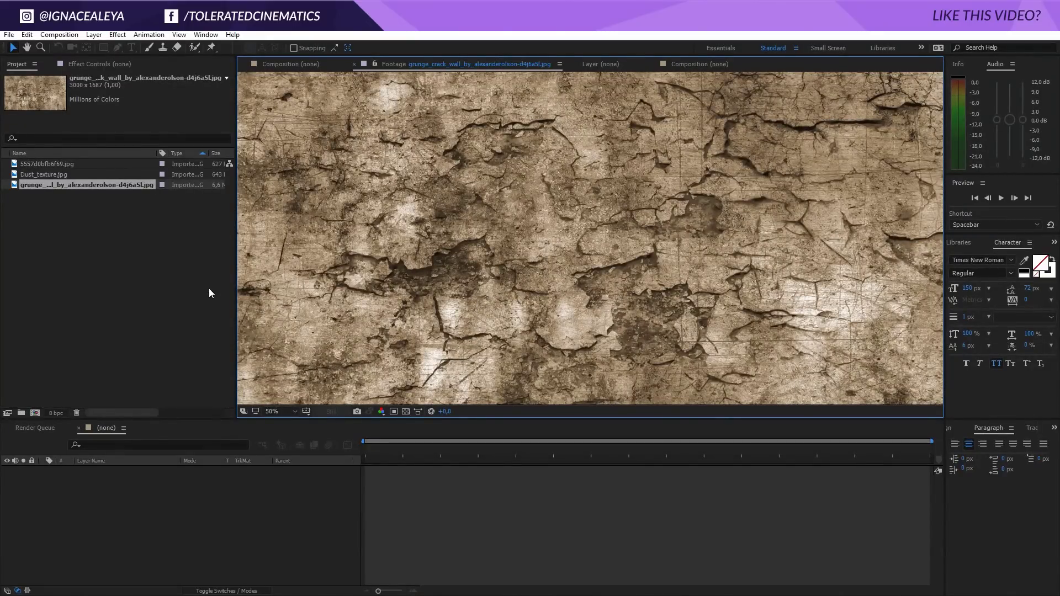
pyautogui.scroll(-2, 320, 288)
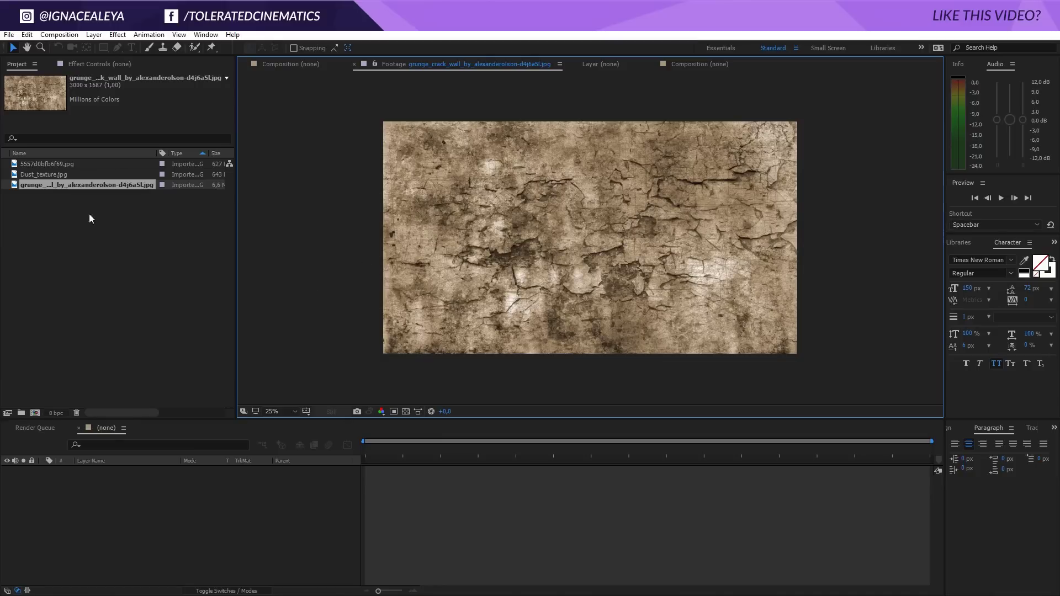
pyautogui.click(74, 191)
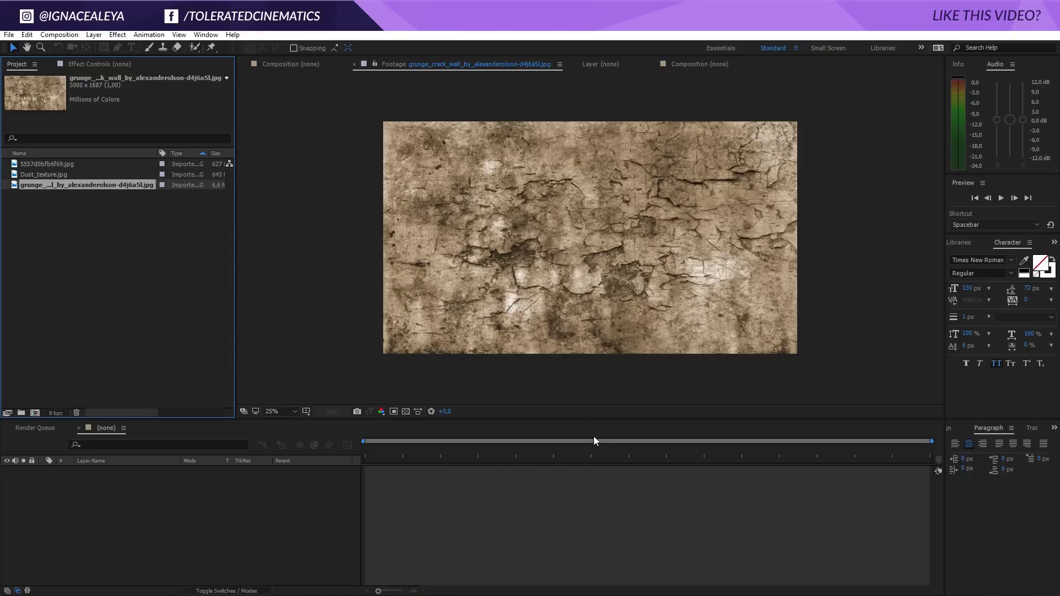
# - Create a new 1920 x 1080, 30 fps composition named Main Comp
pyautogui.click(59, 34)
pyautogui.click(71, 48)
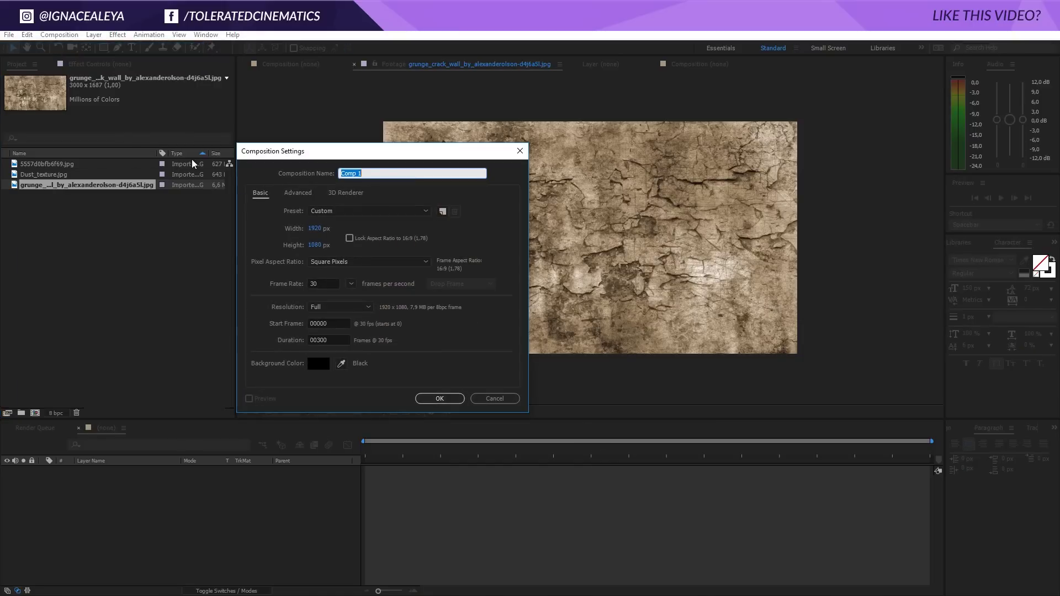
pyautogui.write('Main Comp')
pyautogui.click(455, 399)
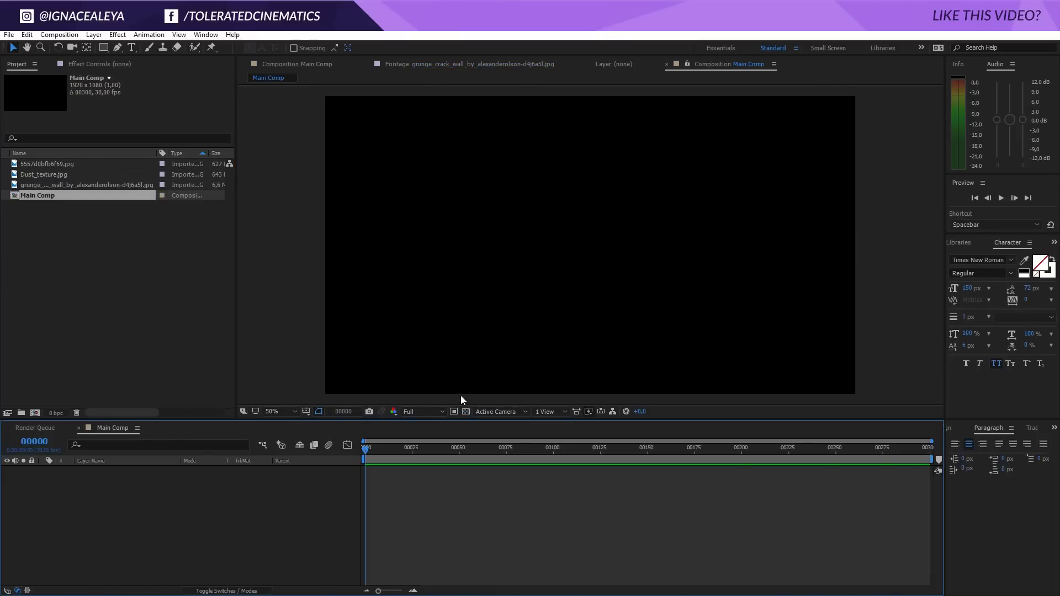
# - Add a black solid layer named Background to Main Comp
pyautogui.rightClick(123, 549)
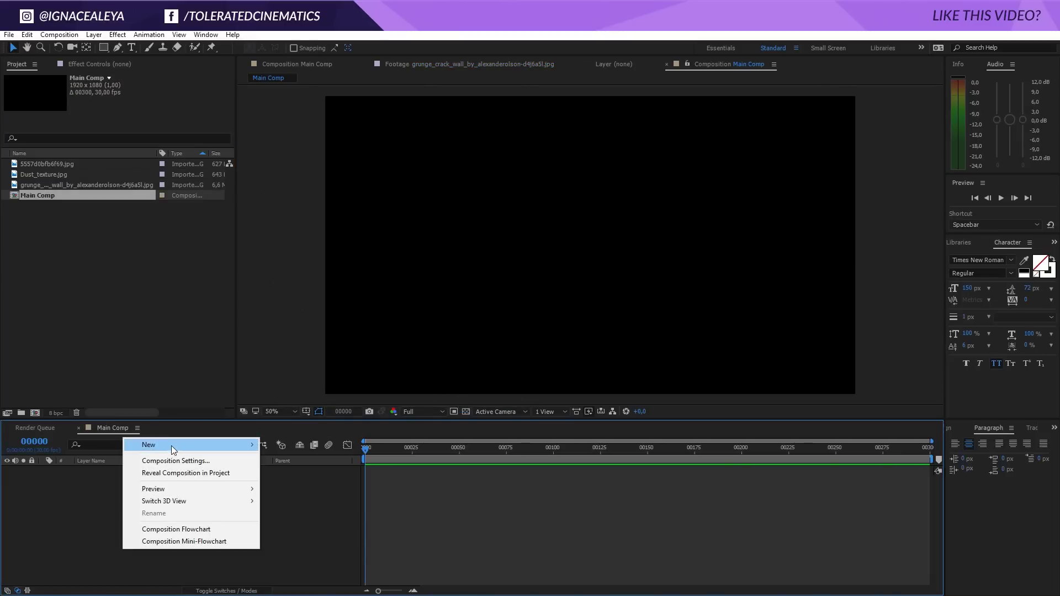
pyautogui.moveTo(170, 446)
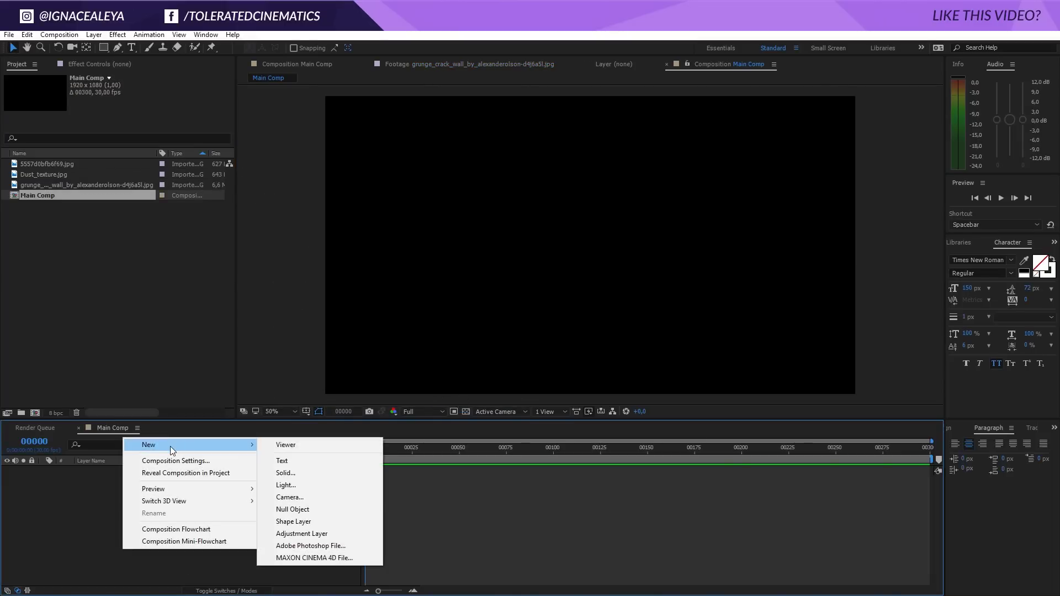
pyautogui.click(285, 474)
pyautogui.write('B')
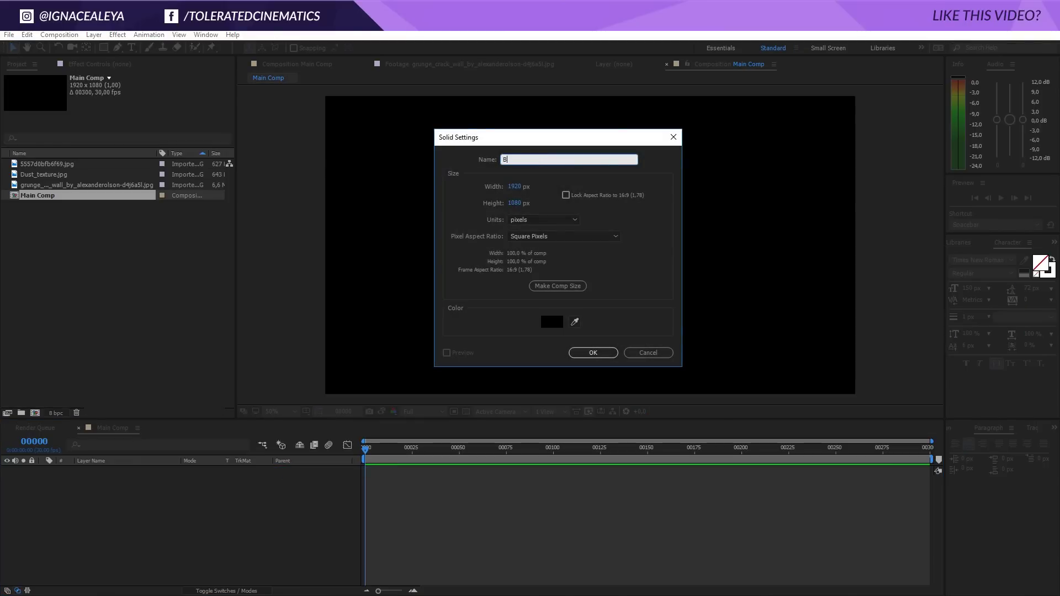
pyautogui.write('ackground')
pyautogui.click(589, 353)
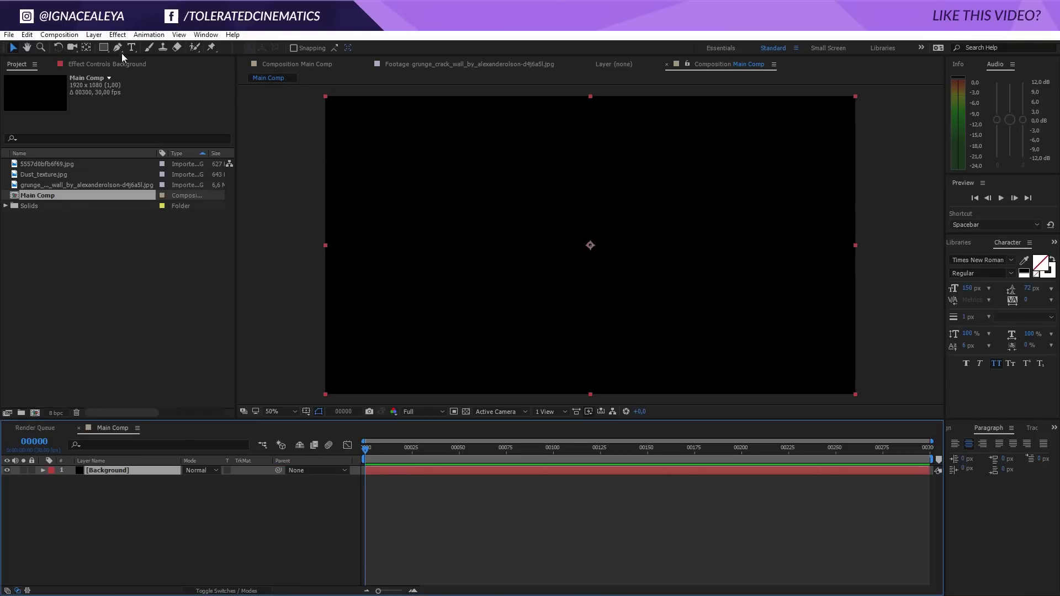
# - Apply a Gradient Ramp to the Background solid with Radial Ramp shape
pyautogui.click(117, 34)
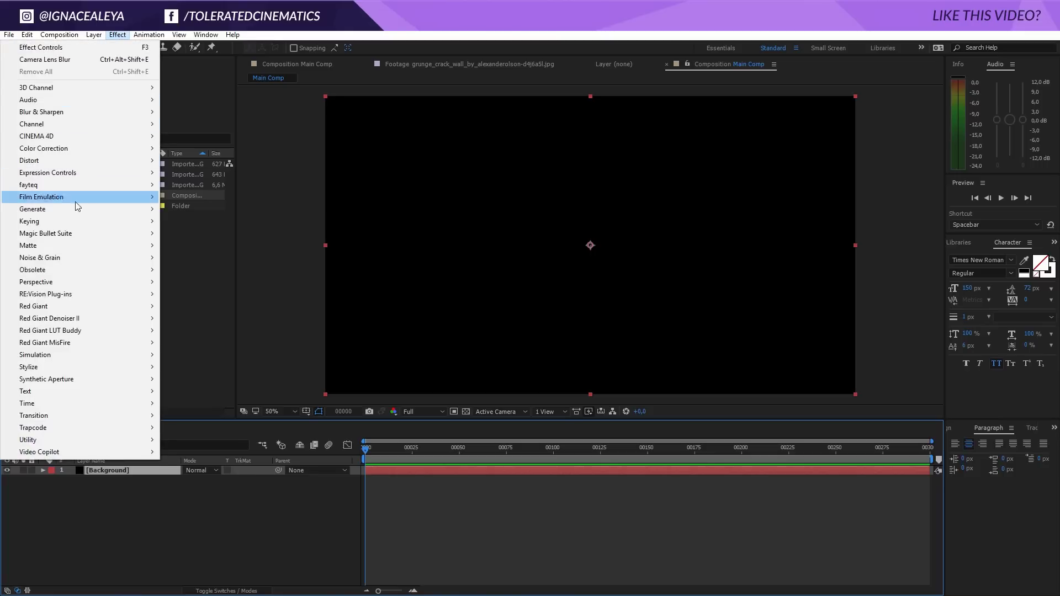
pyautogui.moveTo(72, 208)
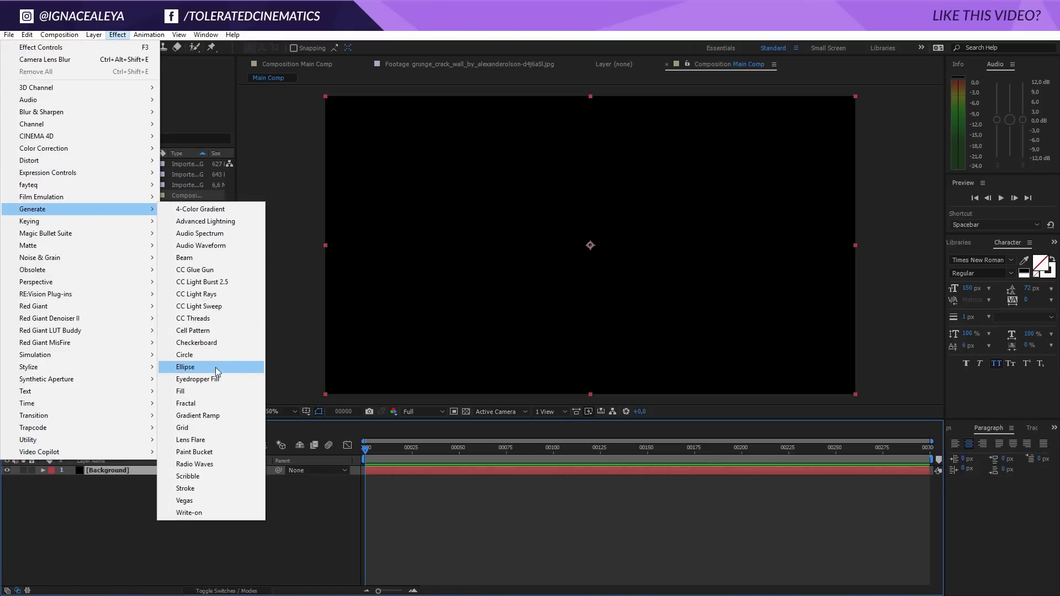
pyautogui.click(216, 415)
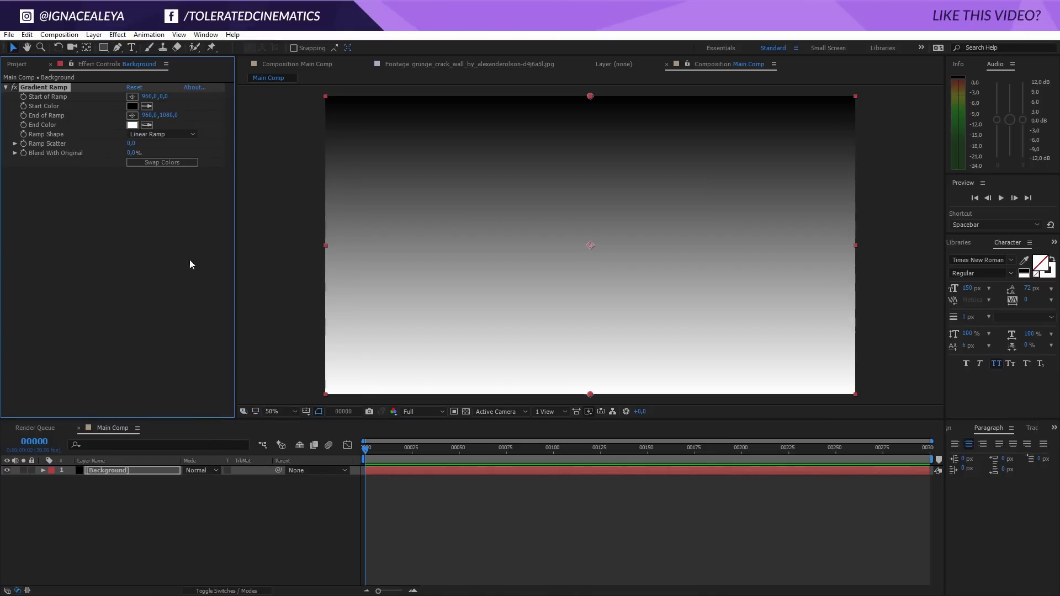
pyautogui.click(170, 136)
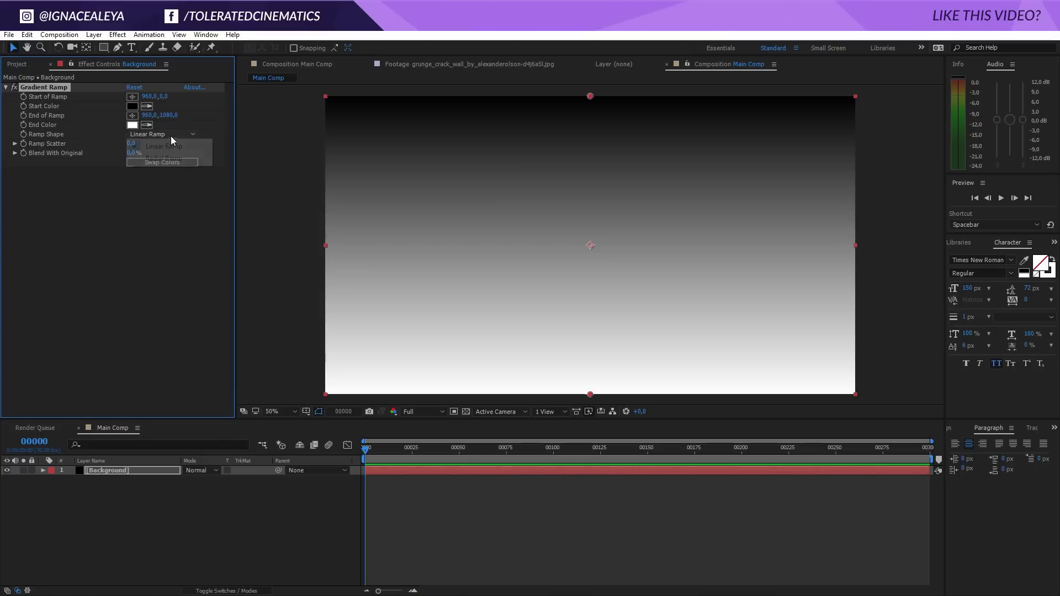
pyautogui.click(166, 159)
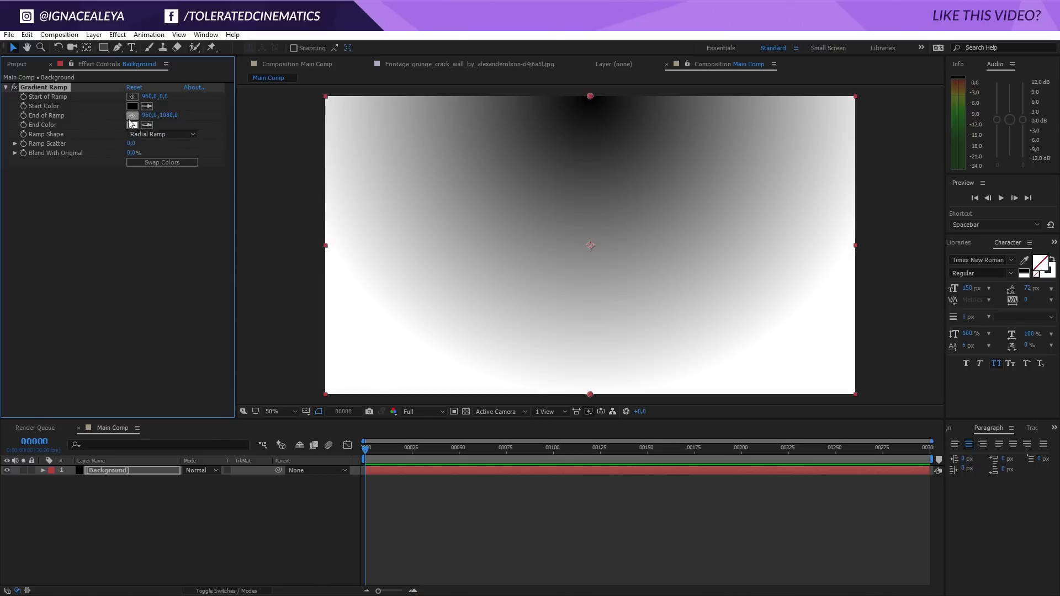
# - Set the ramp's end colour to black and its start colour to white (ffffff)
pyautogui.click(132, 125)
pyautogui.click(279, 535)
pyautogui.click(277, 558)
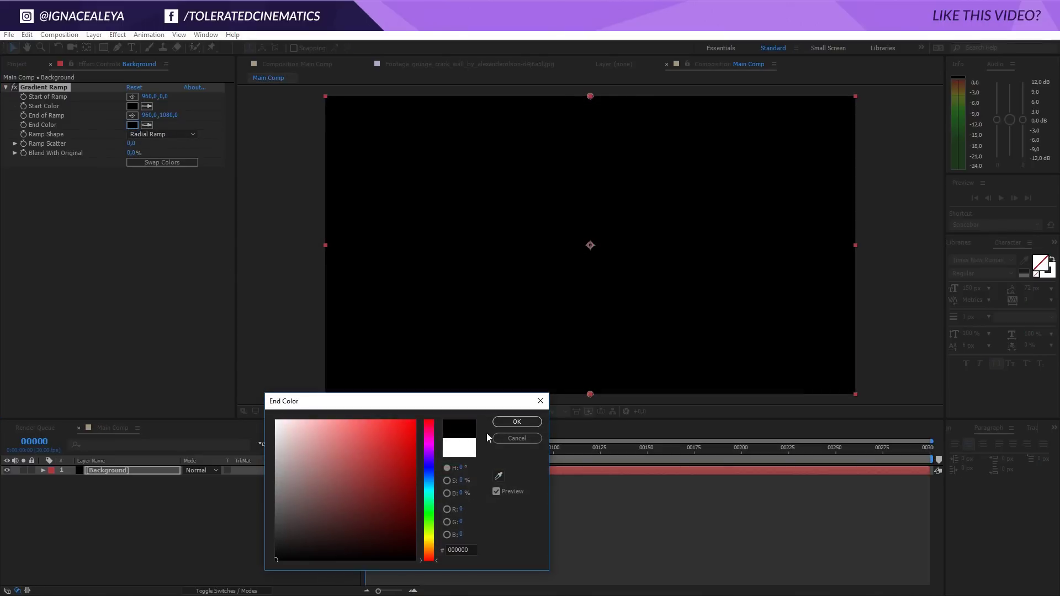
pyautogui.click(517, 422)
pyautogui.click(132, 106)
pyautogui.write('ffffff')
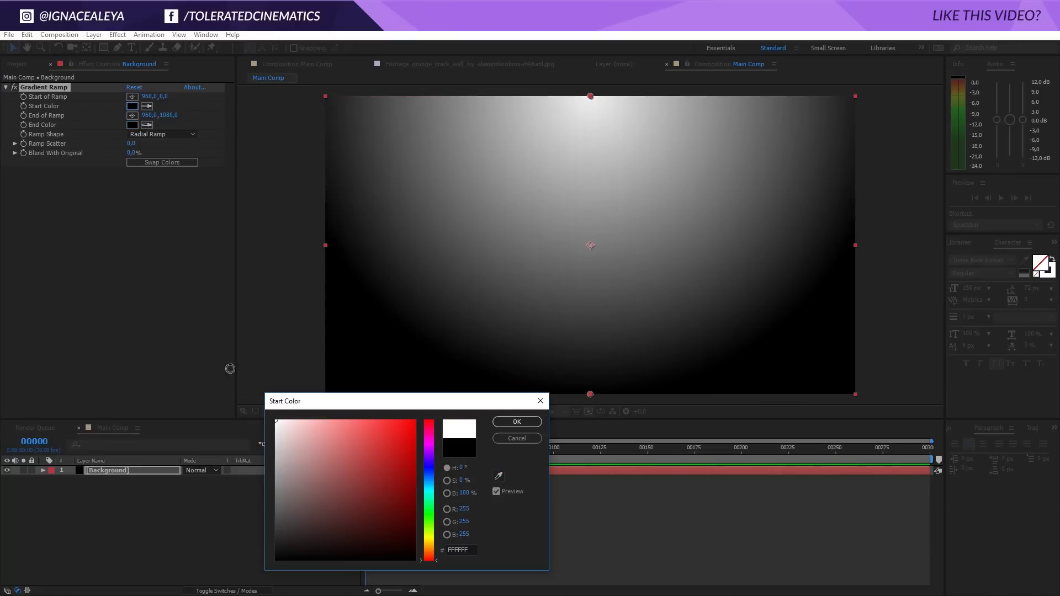
pyautogui.click(514, 422)
# - Move the ramp start to the frame centre (960,538) and the end outward to 960,1374
pyautogui.press(',')
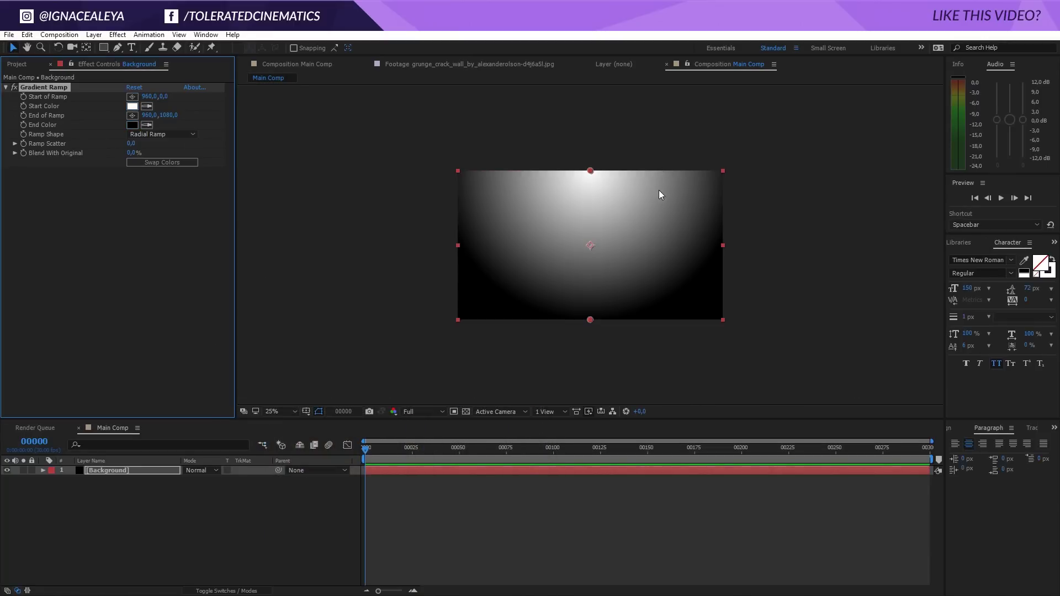
pyautogui.moveTo(162, 96); pyautogui.dragTo(403, 106)
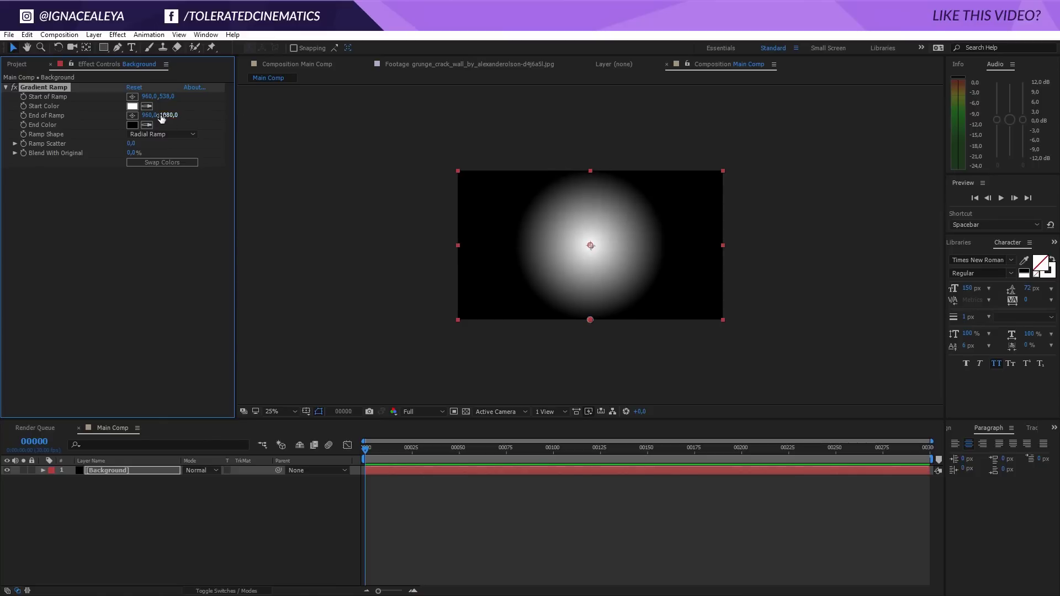
pyautogui.moveTo(161, 119); pyautogui.dragTo(318, 122)
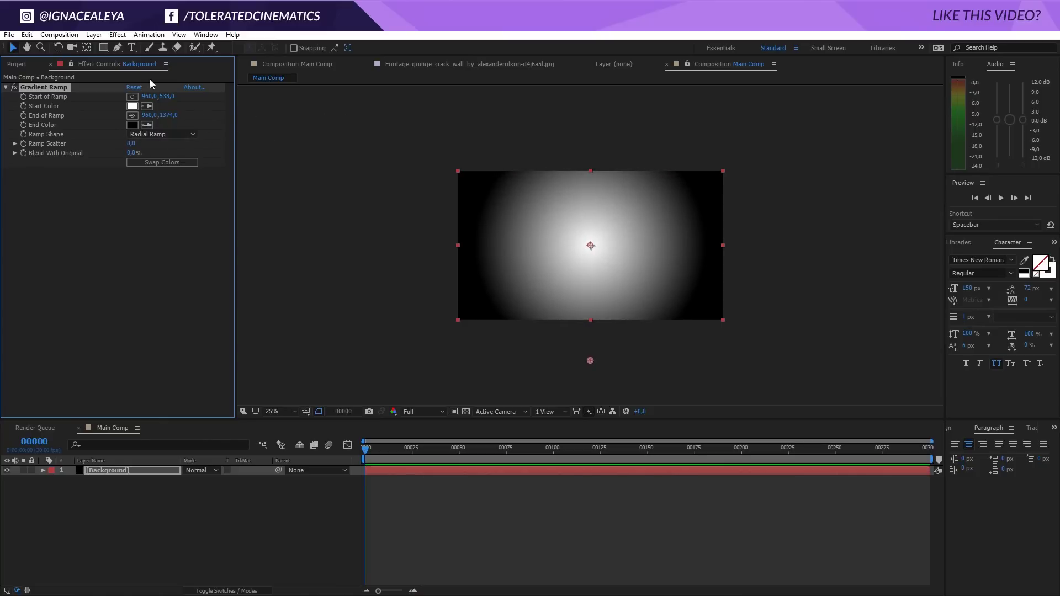
# - Apply Turbulent Displace to the gradient with Amount 207 and Size 163
pyautogui.click(118, 35)
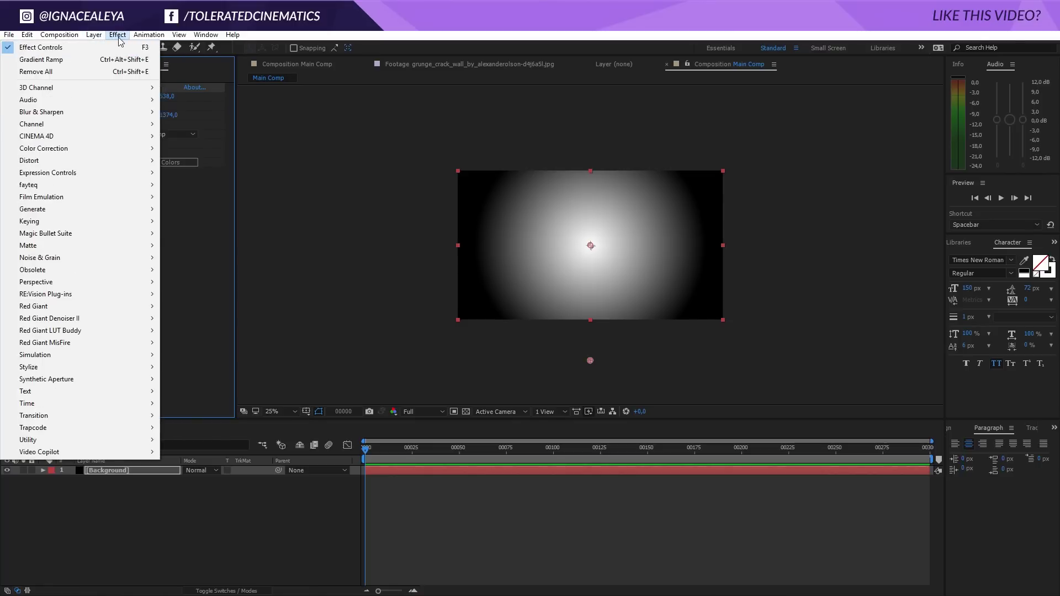
pyautogui.moveTo(49, 166)
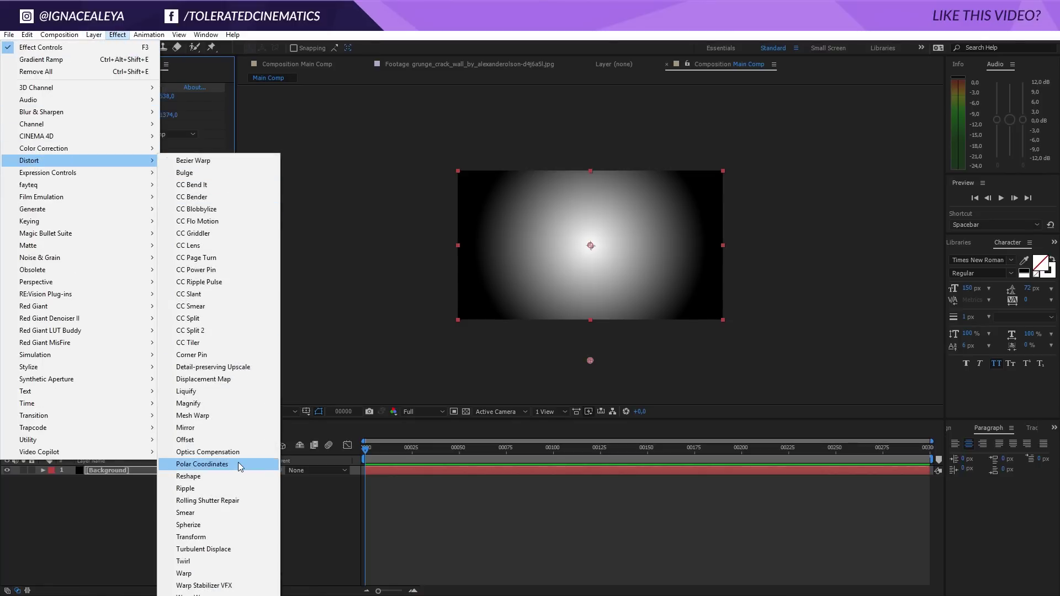
pyautogui.click(221, 551)
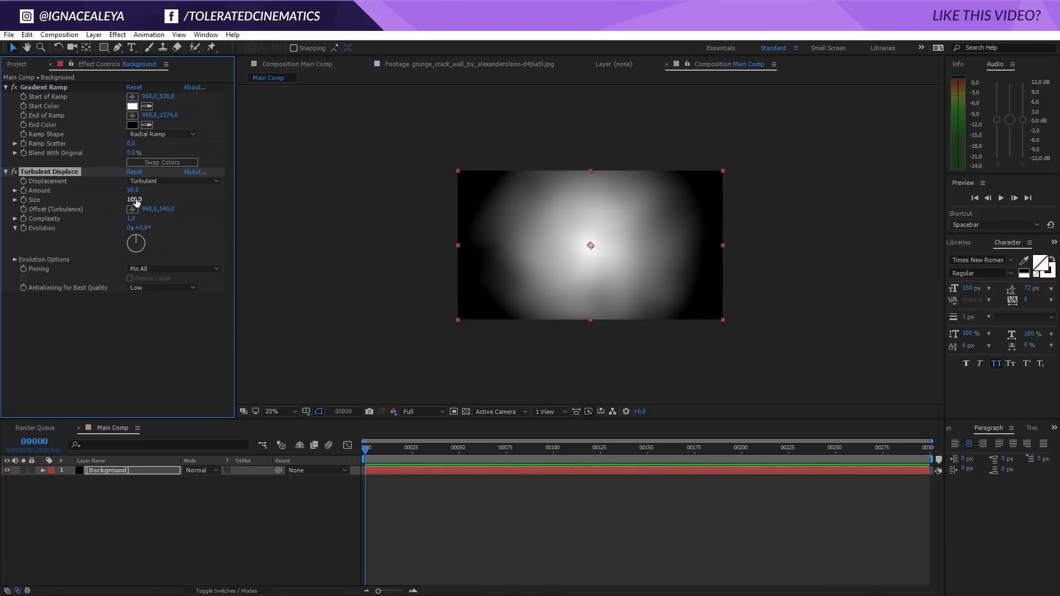
pyautogui.moveTo(137, 201); pyautogui.dragTo(214, 189)
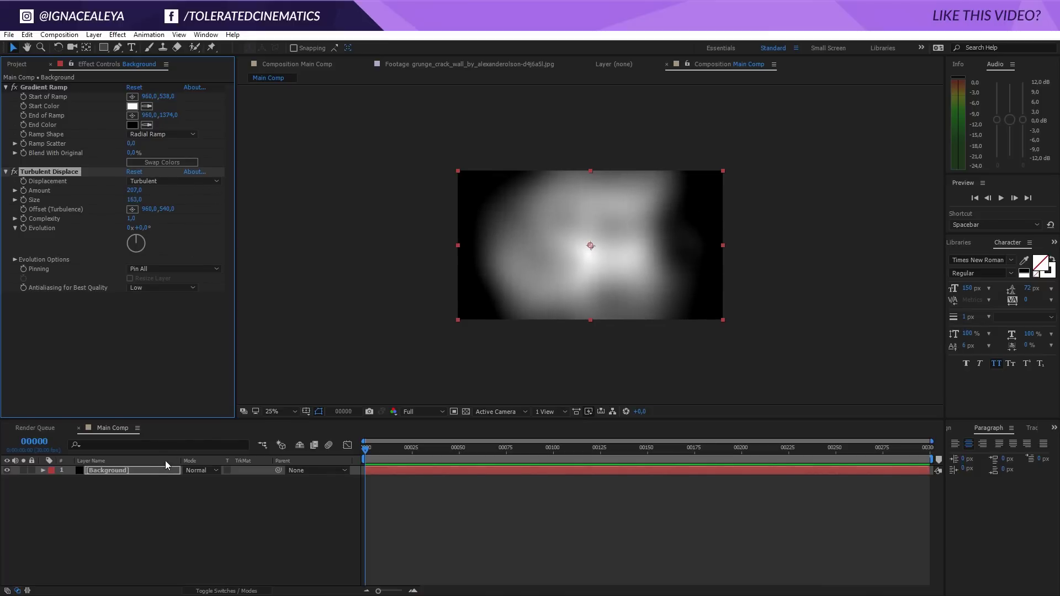
pyautogui.click(23, 67)
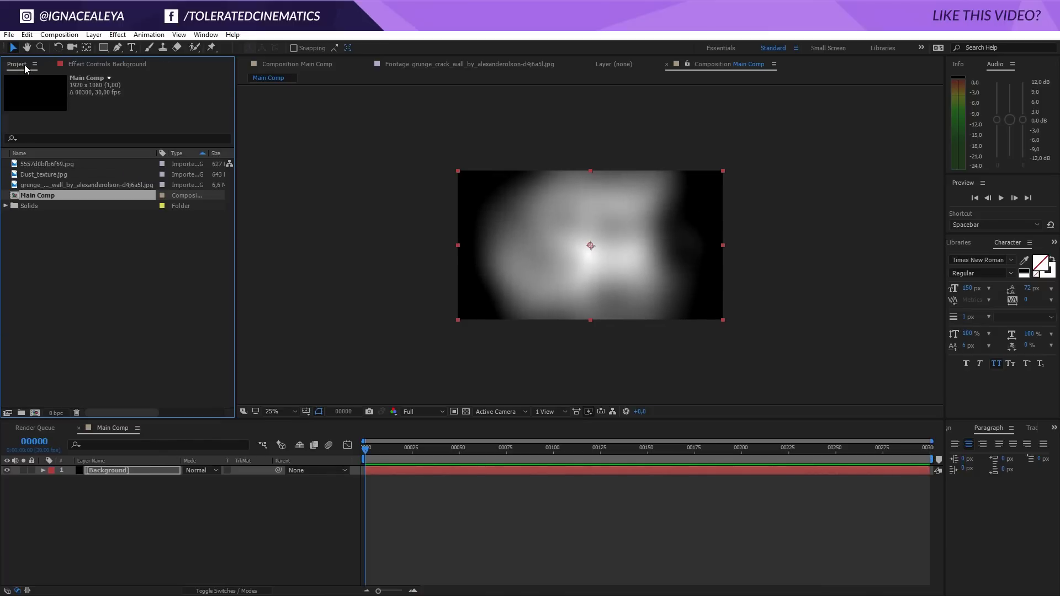
# - Drag the grunge crack wall footage into Main Comp above the Background layer
pyautogui.click(79, 65)
pyautogui.click(17, 64)
pyautogui.click(45, 186)
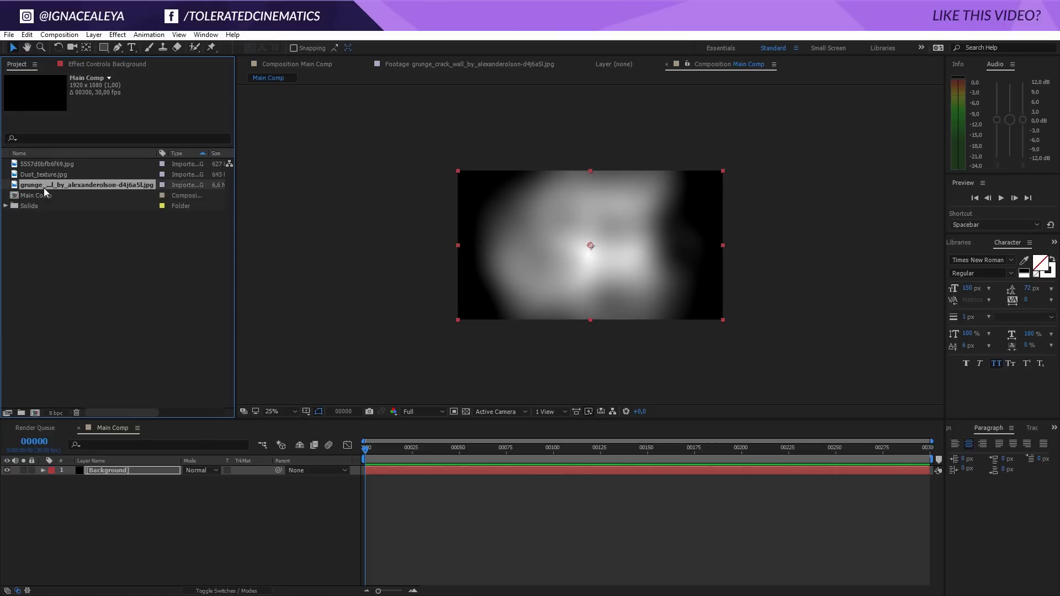
pyautogui.moveTo(44, 188); pyautogui.dragTo(111, 469)
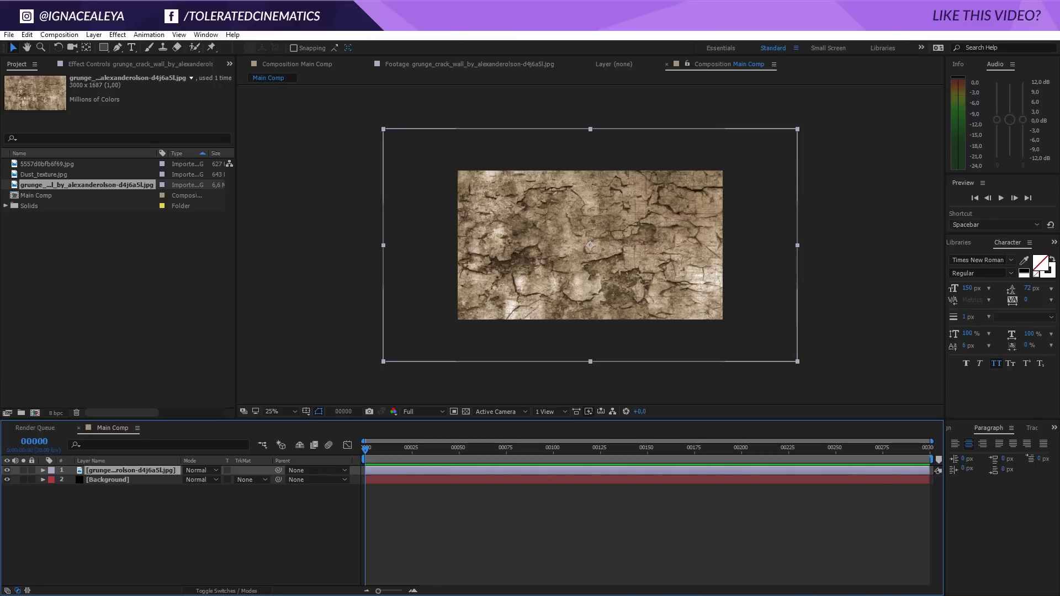
# - Tint the wall texture grey and scale it down to fit the frame, viewing at 50%
pyautogui.click(117, 35)
pyautogui.moveTo(105, 149)
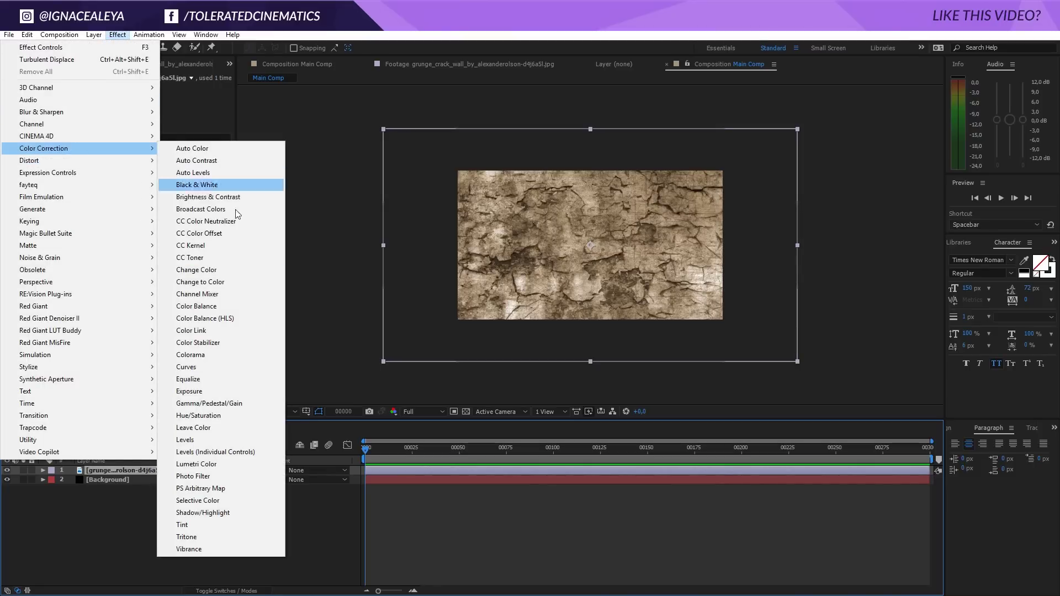
pyautogui.click(187, 525)
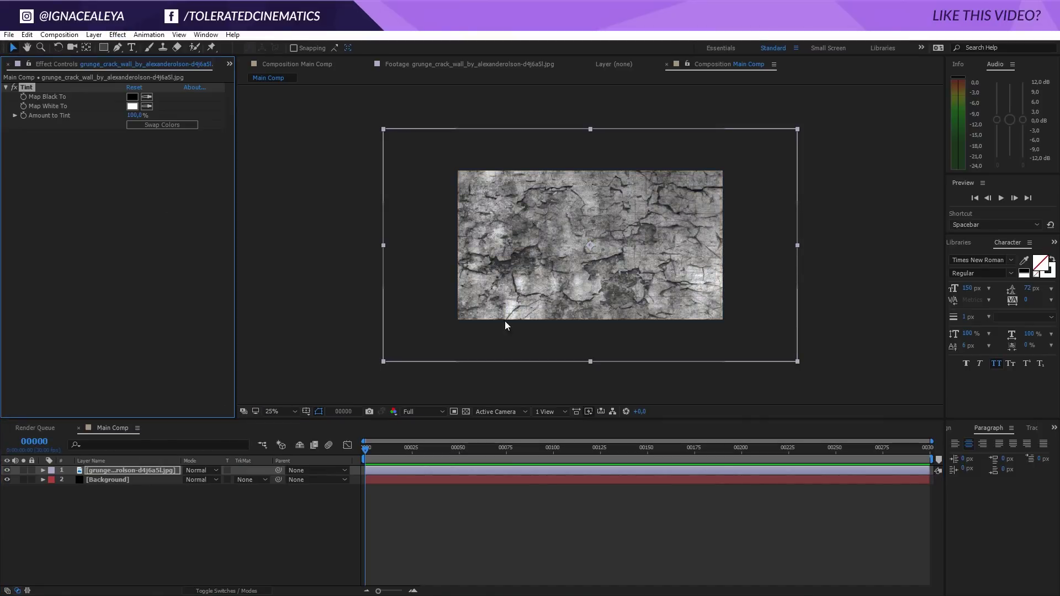
pyautogui.click(796, 131)
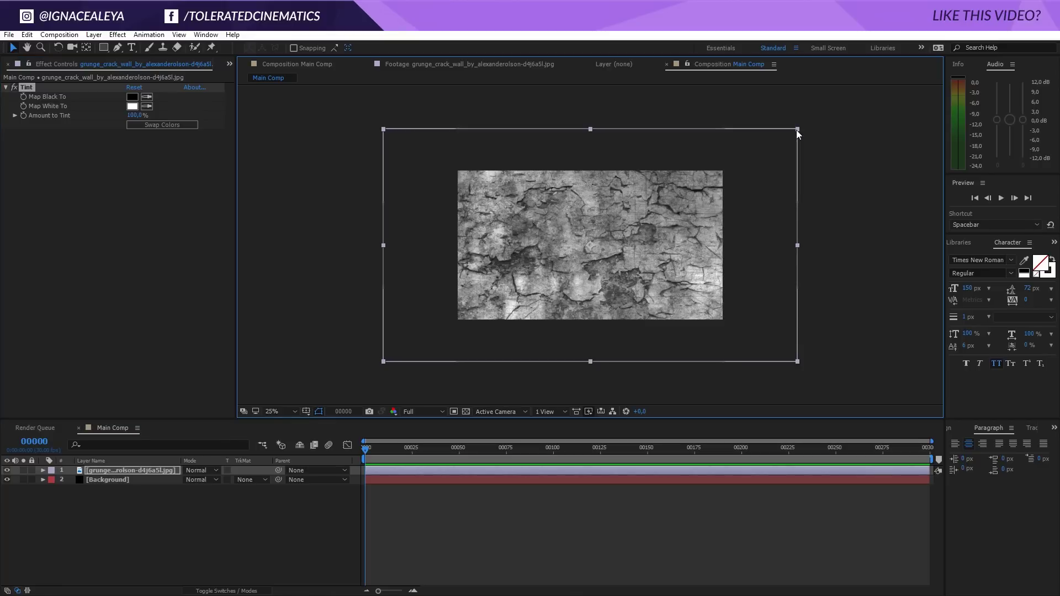
pyautogui.moveTo(798, 128); pyautogui.dragTo(736, 163)
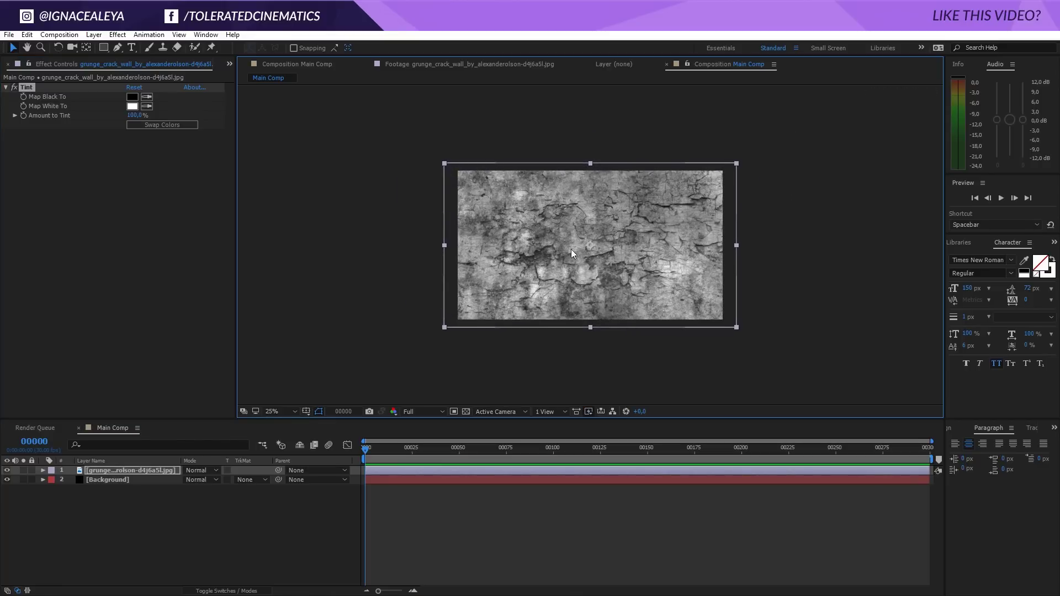
pyautogui.press('.')
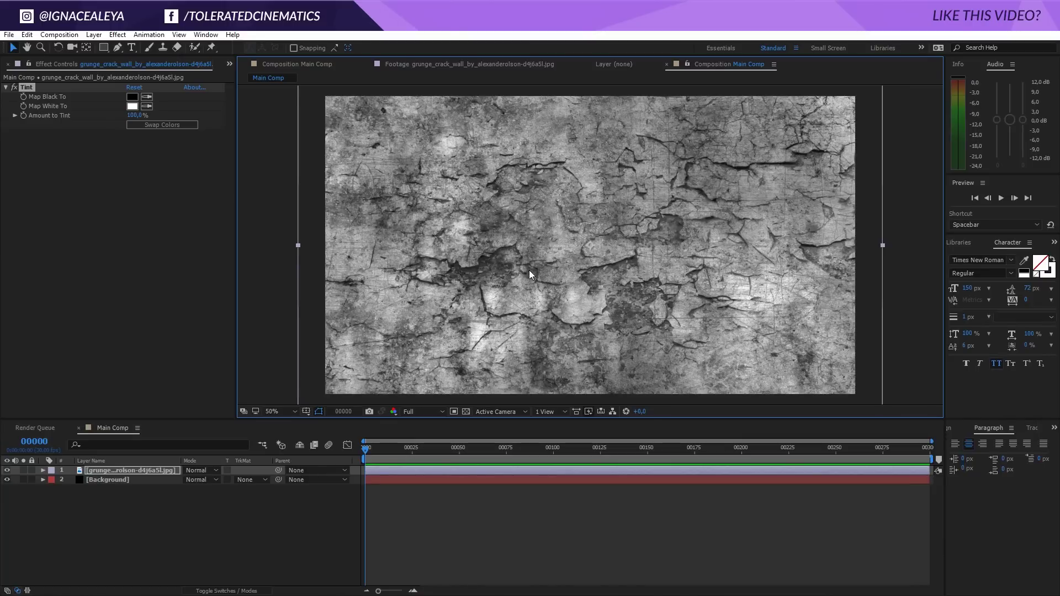
pyautogui.click(159, 499)
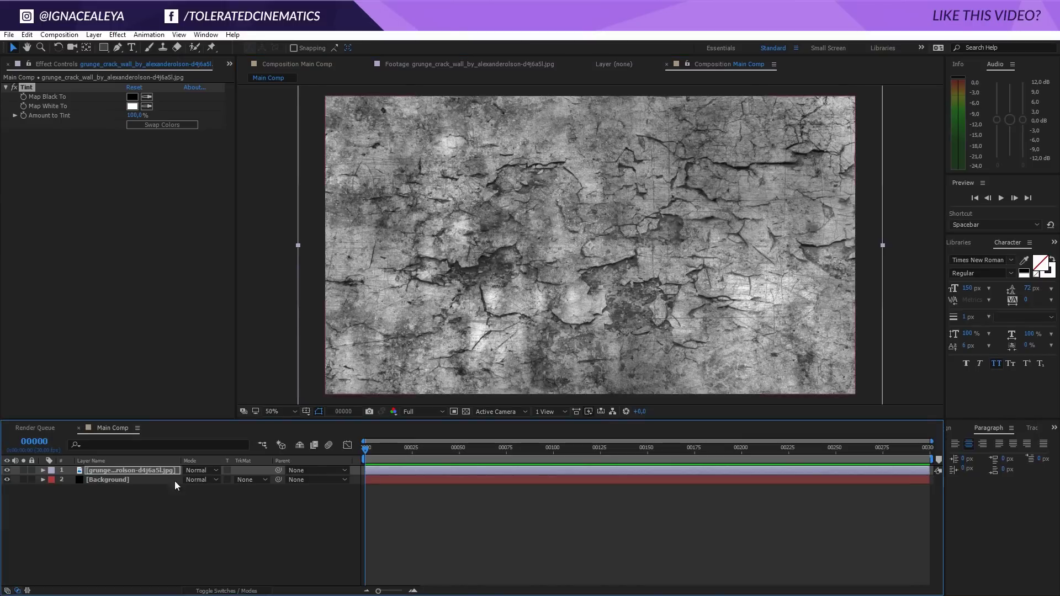
# - Set the wall layer's Mode to Multiply, then add Invert and Curves effects to it
pyautogui.click(204, 472)
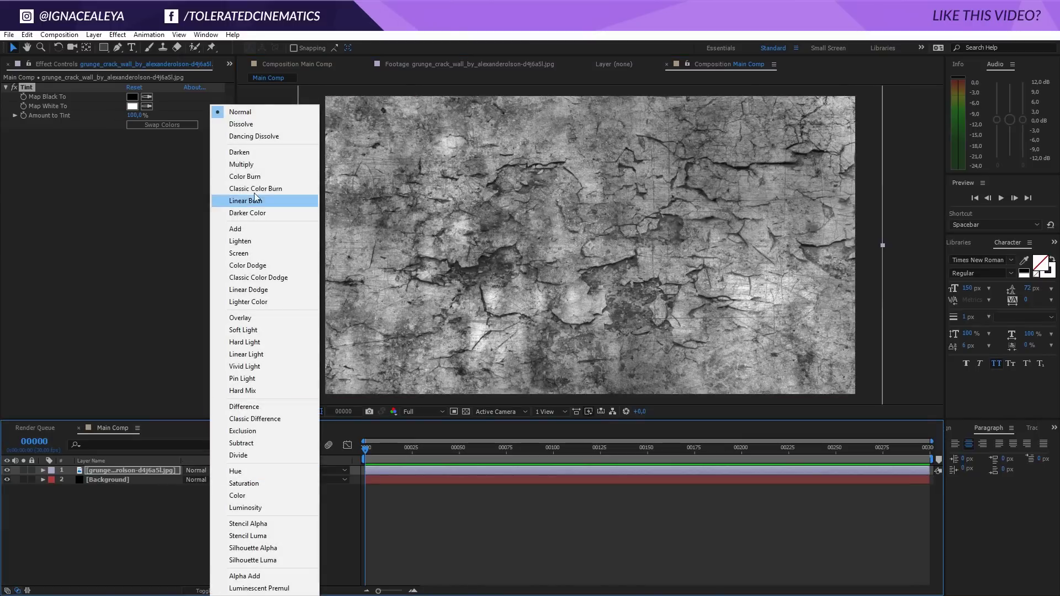
pyautogui.click(259, 162)
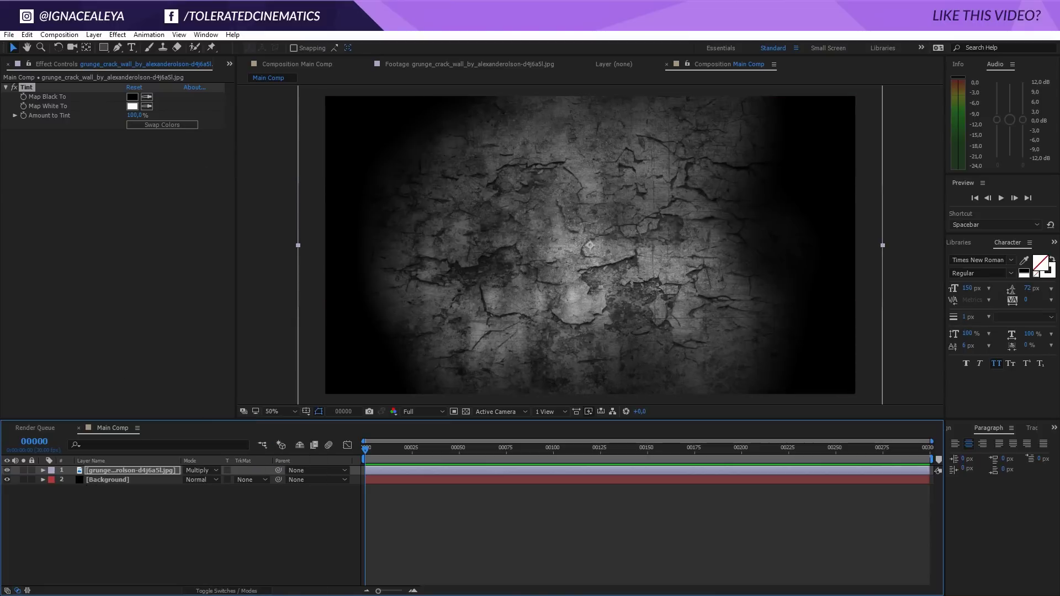
pyautogui.click(114, 36)
pyautogui.moveTo(70, 123)
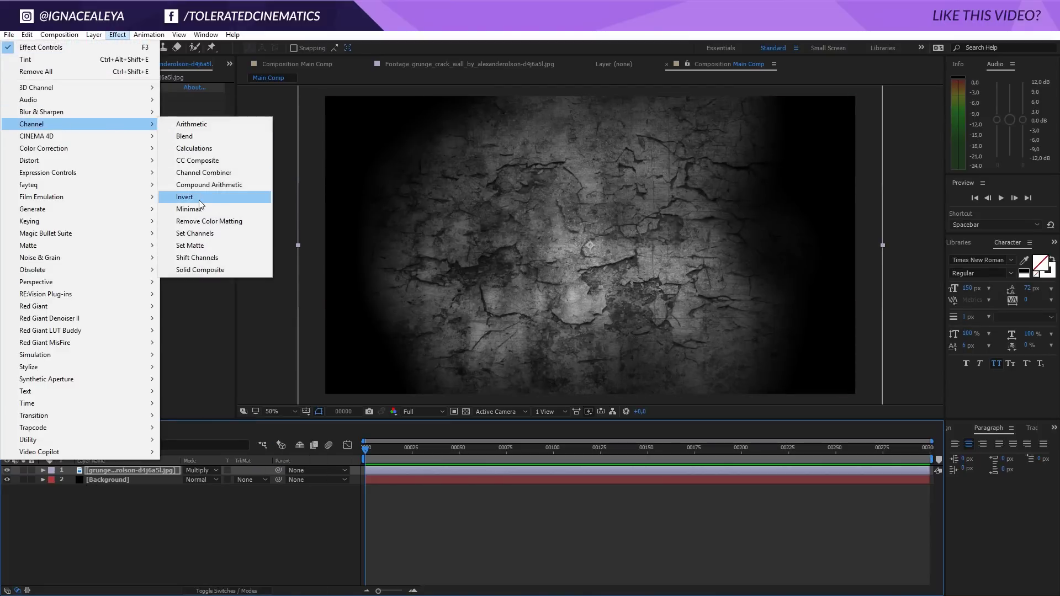
pyautogui.click(188, 197)
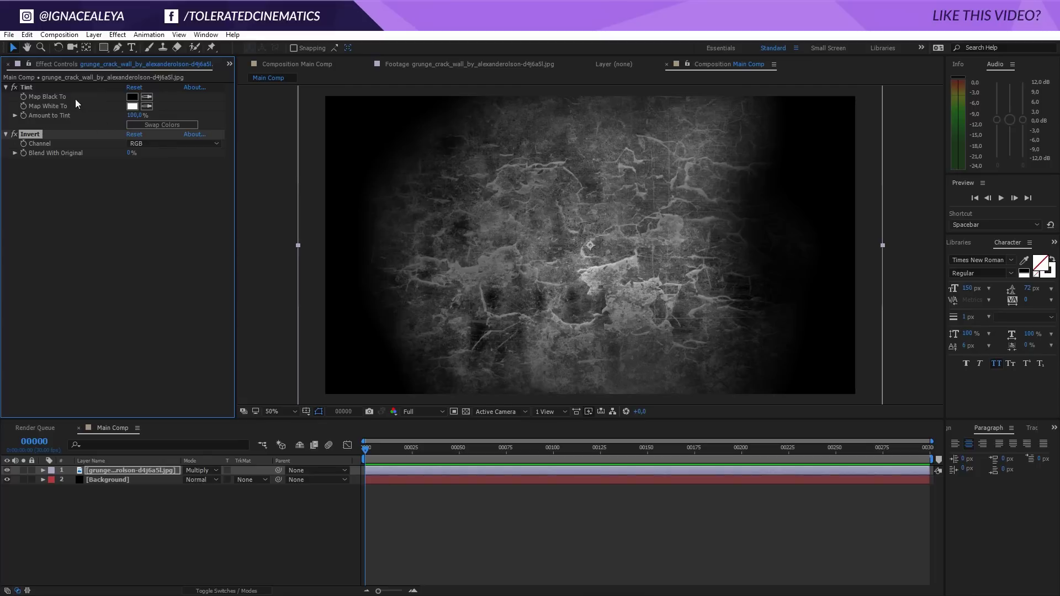
pyautogui.moveTo(72, 148)
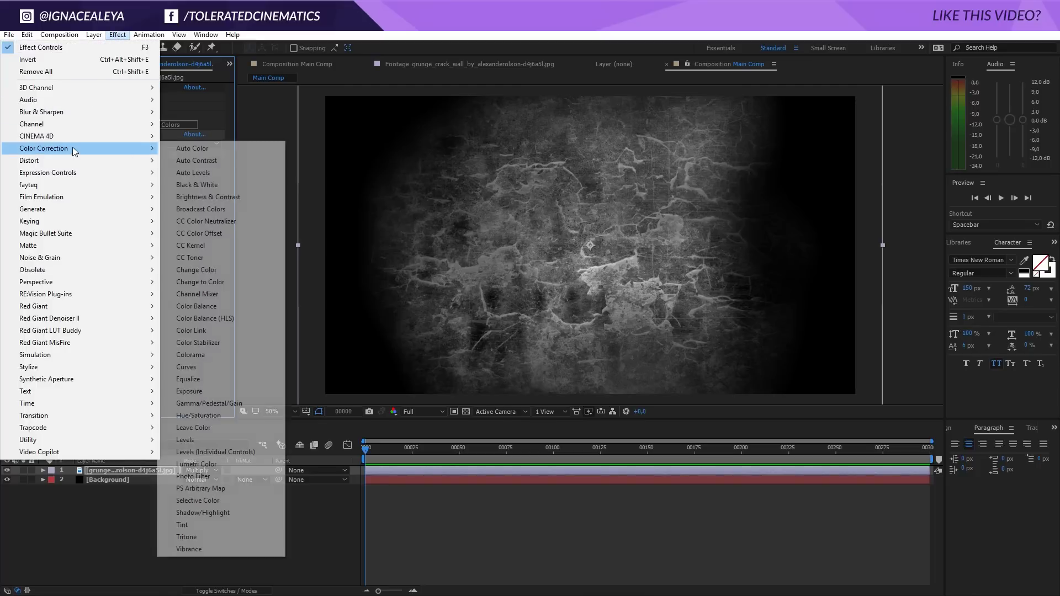
pyautogui.click(194, 367)
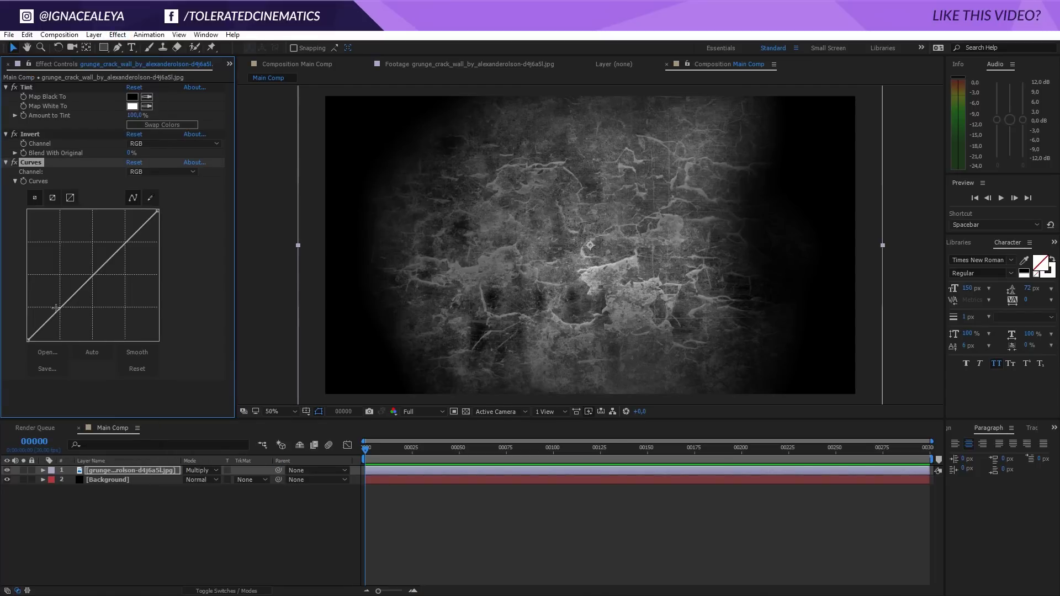
# - Drag the wall layer's curve points downward and check its Opacity value
pyautogui.moveTo(56, 309); pyautogui.dragTo(75, 328)
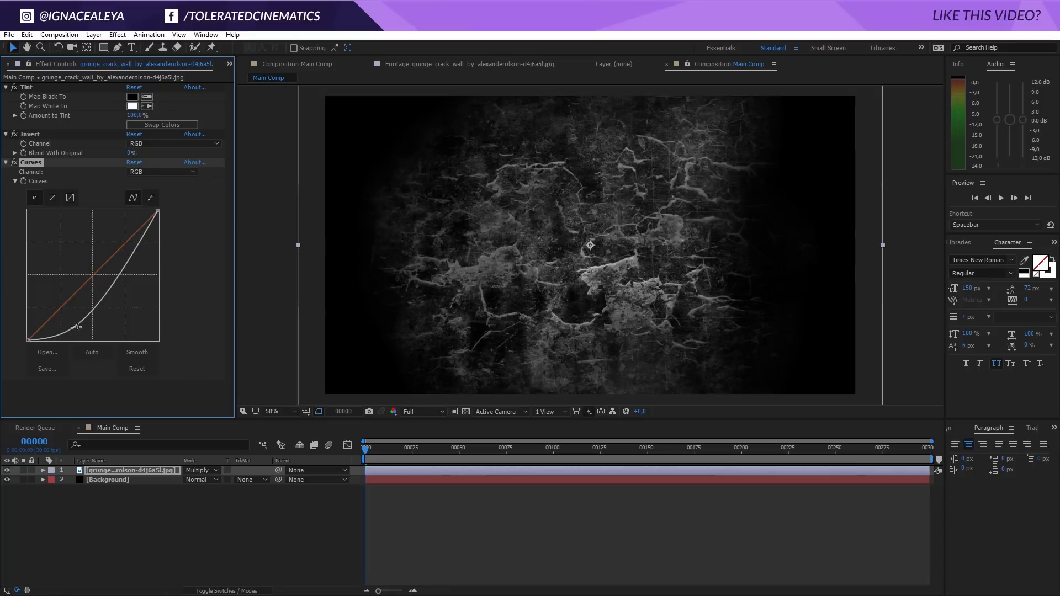
pyautogui.moveTo(111, 277); pyautogui.dragTo(118, 269)
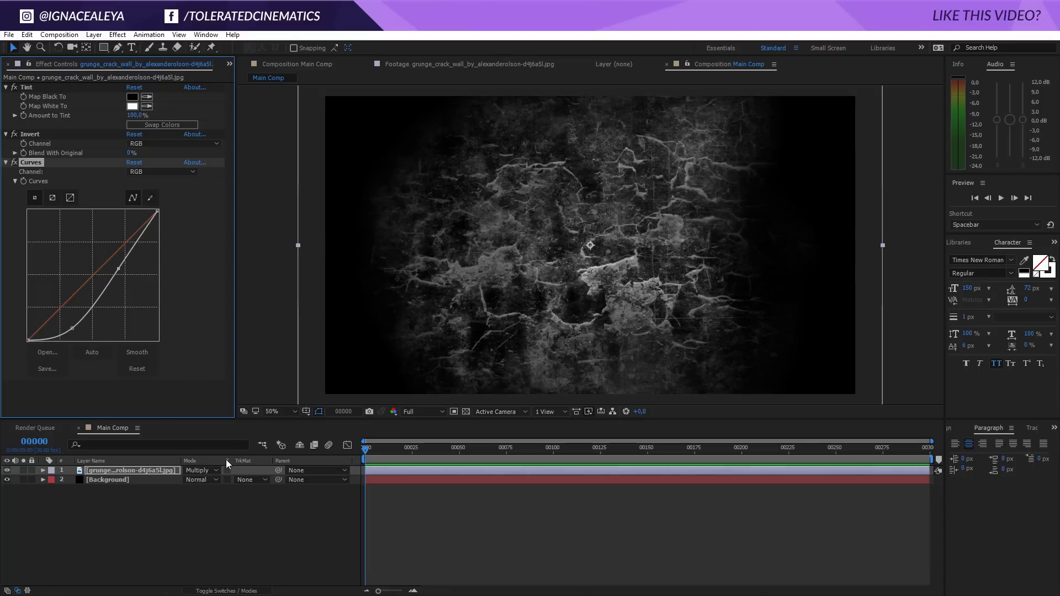
pyautogui.press('t')
pyautogui.moveTo(188, 479); pyautogui.dragTo(185, 478)
pyautogui.click(171, 521)
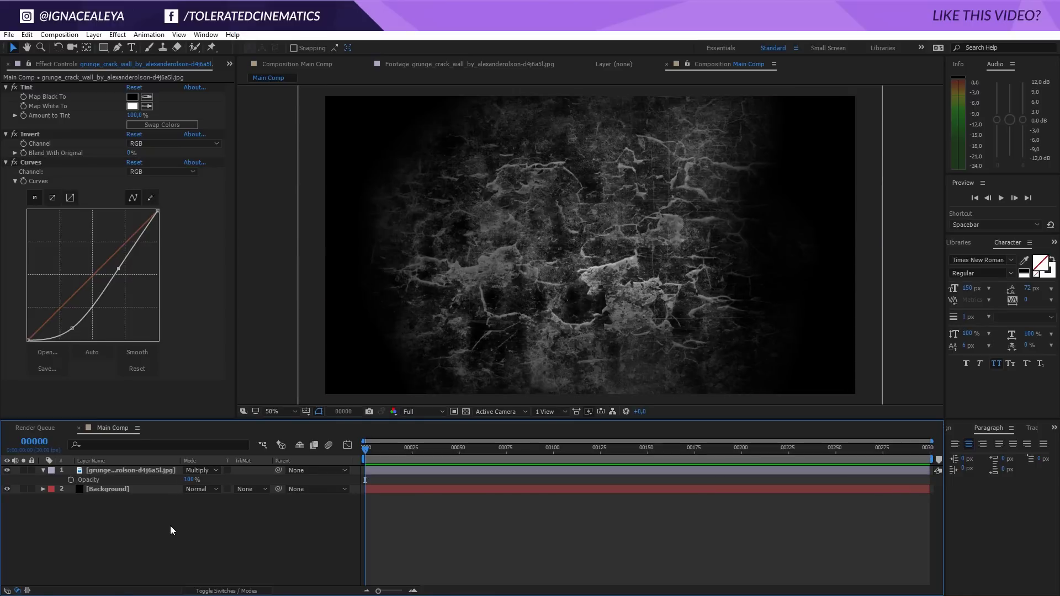
pyautogui.click(139, 473)
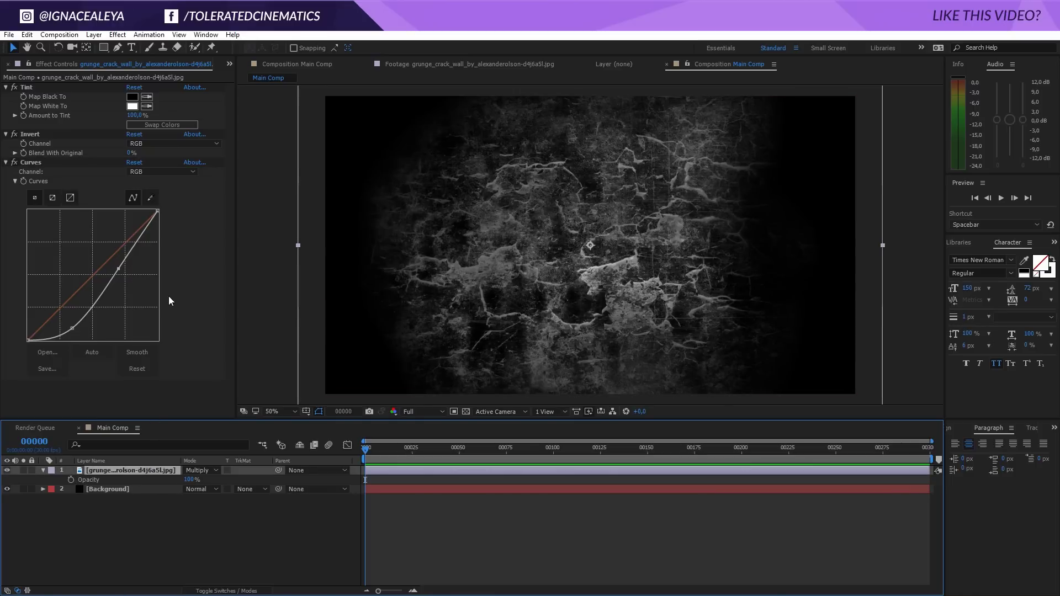
# - Remove the extra curve point and pull the remaining points lower to darken further
pyautogui.moveTo(152, 216); pyautogui.dragTo(184, 211)
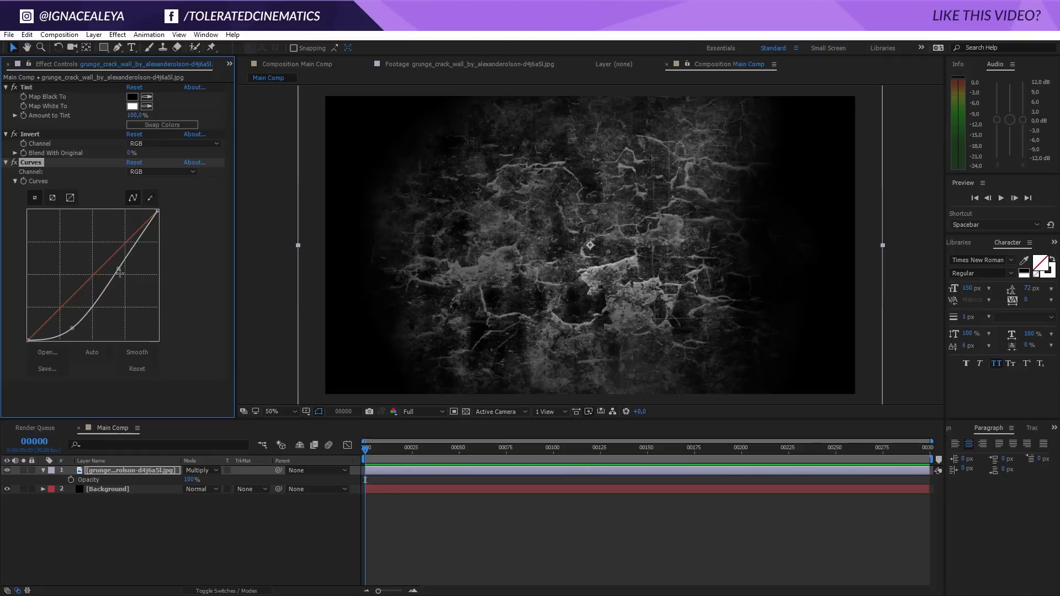
pyautogui.moveTo(118, 270); pyautogui.dragTo(123, 279)
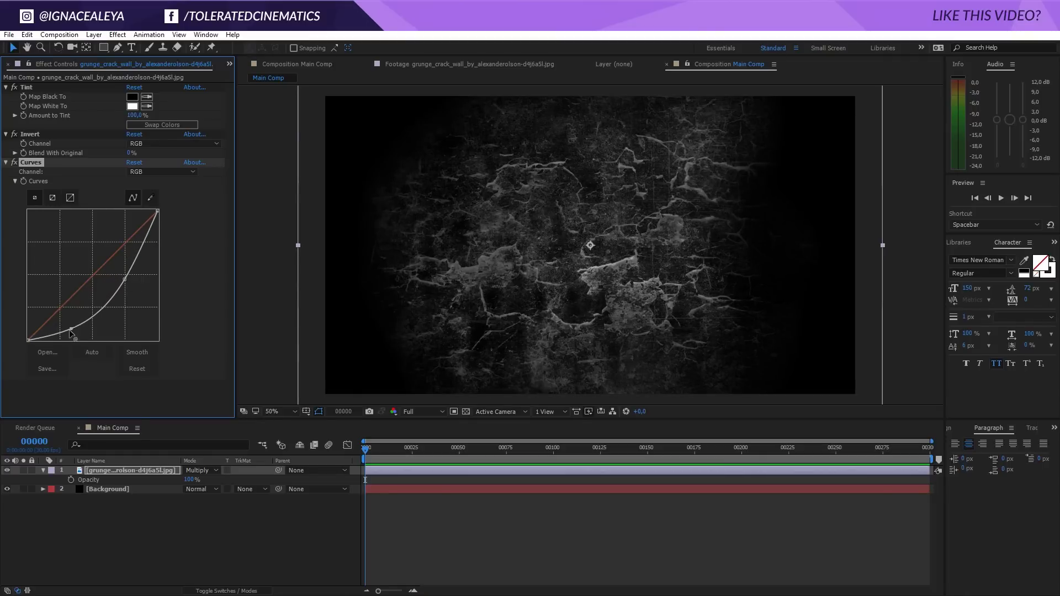
pyautogui.moveTo(71, 331); pyautogui.dragTo(70, 332)
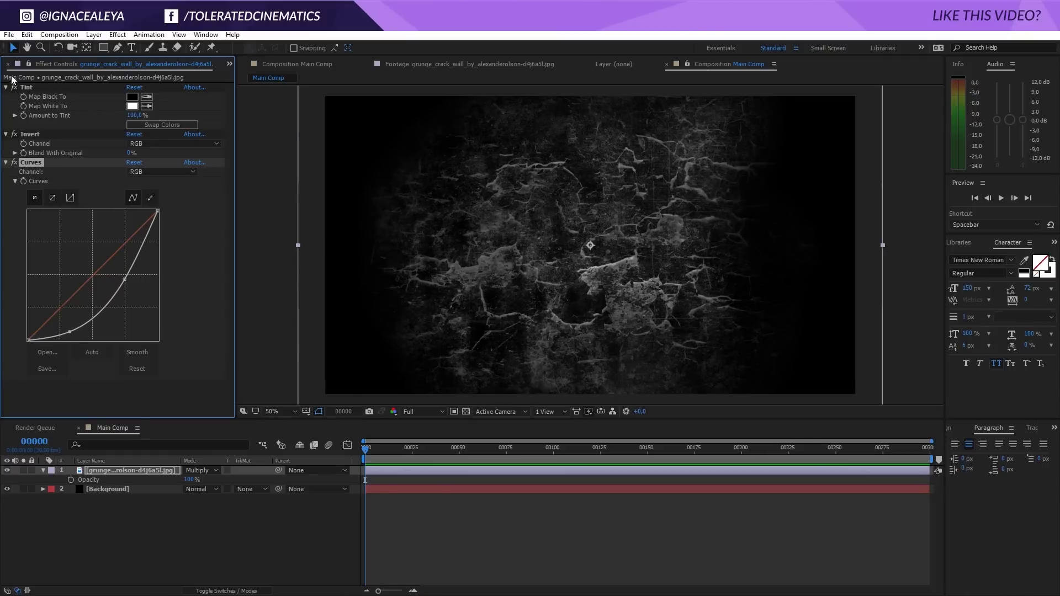
pyautogui.click(230, 64)
pyautogui.click(234, 74)
# - Change the project colour depth from 8 bpc to 16 bits per channel
pyautogui.click(56, 413)
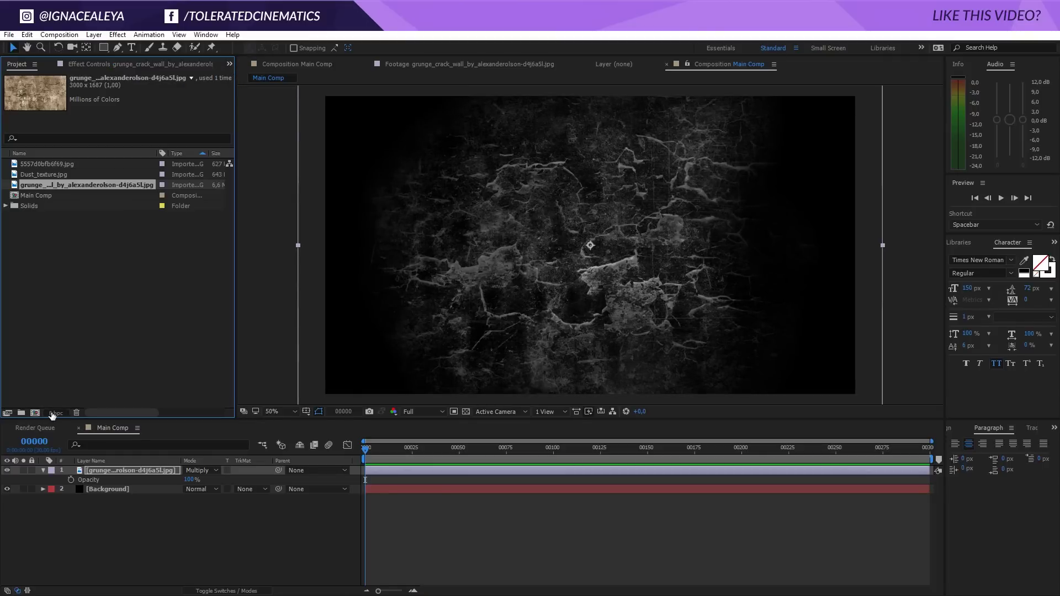
pyautogui.click(430, 231)
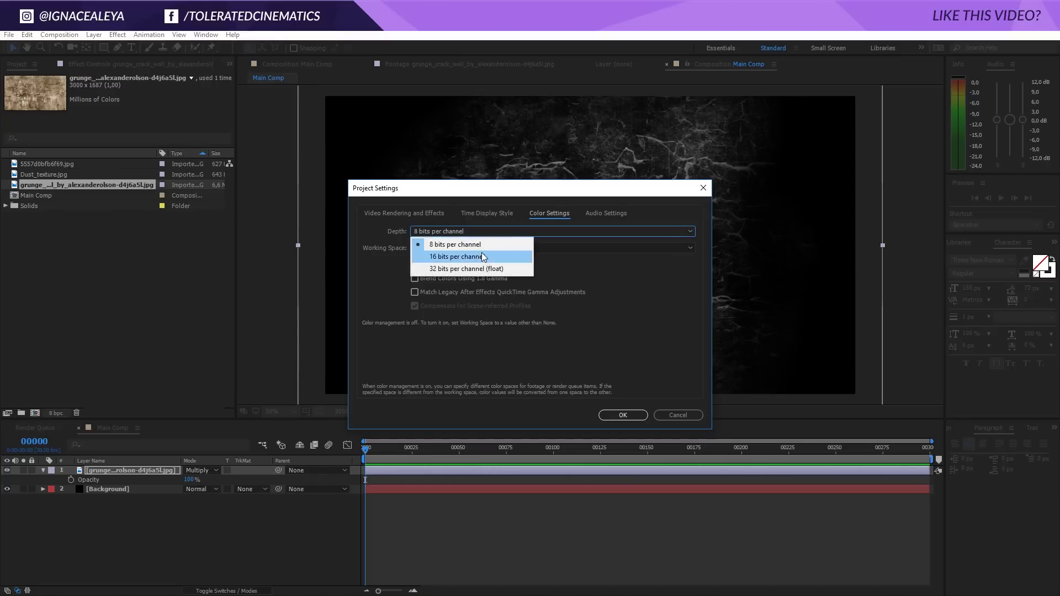
pyautogui.click(479, 253)
pyautogui.click(614, 417)
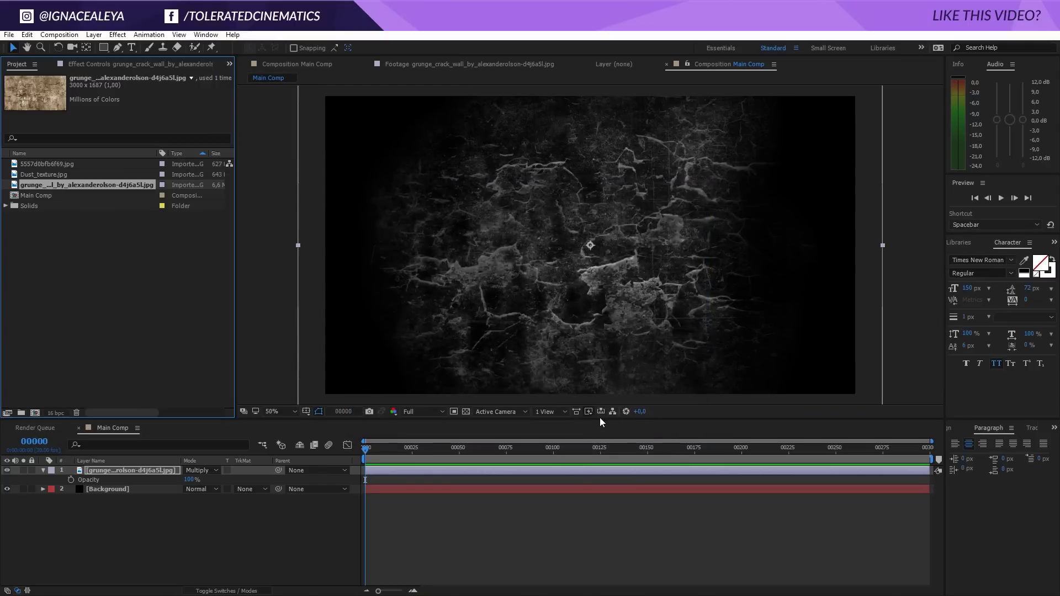
pyautogui.click(85, 65)
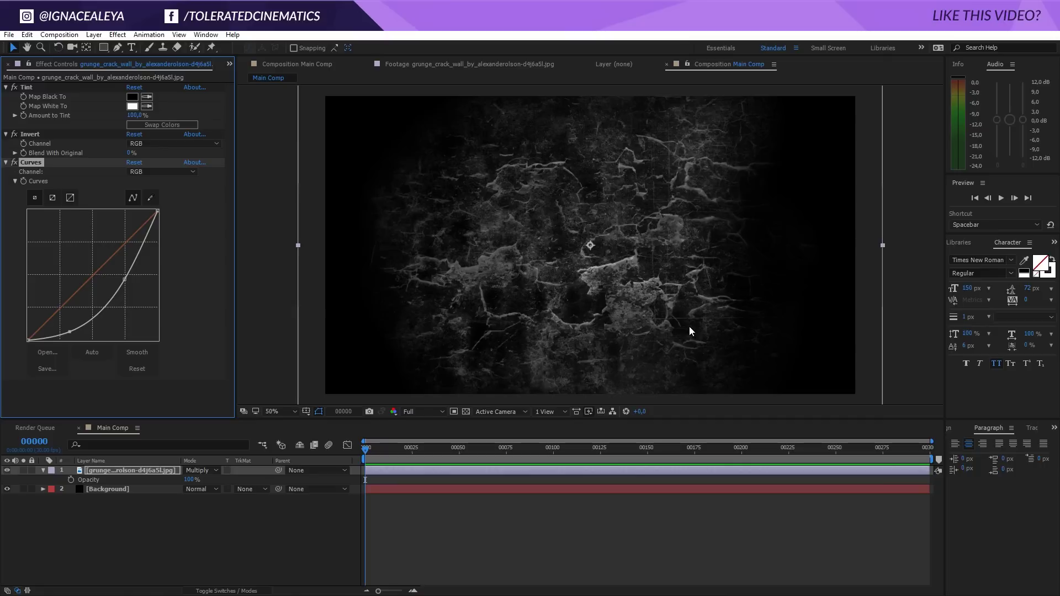
# - Add an adjustment layer named Color BG and collapse the grunge layer's properties
pyautogui.rightClick(153, 526)
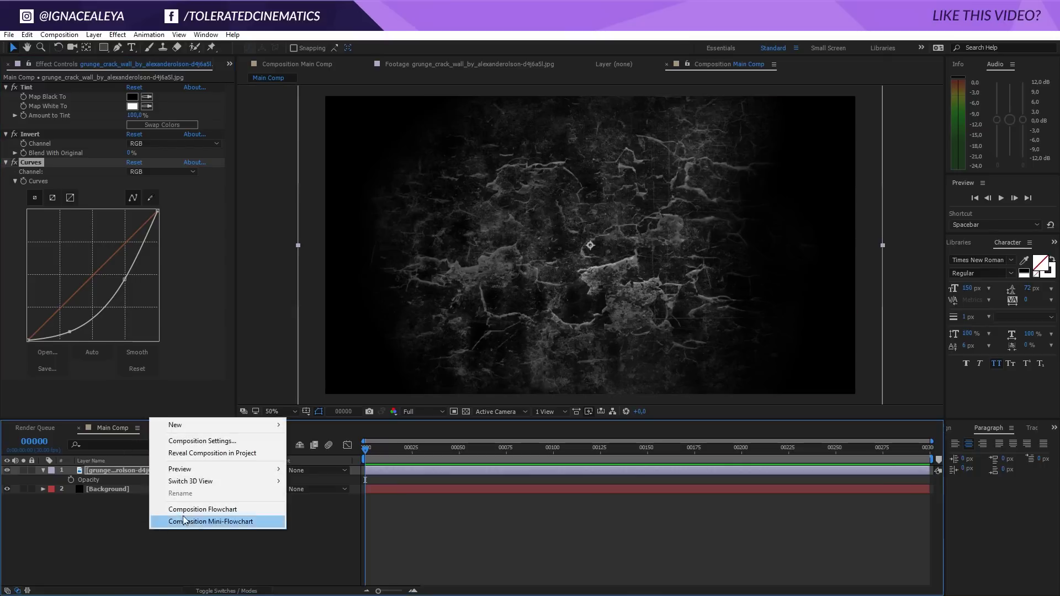
pyautogui.moveTo(180, 425)
pyautogui.click(81, 514)
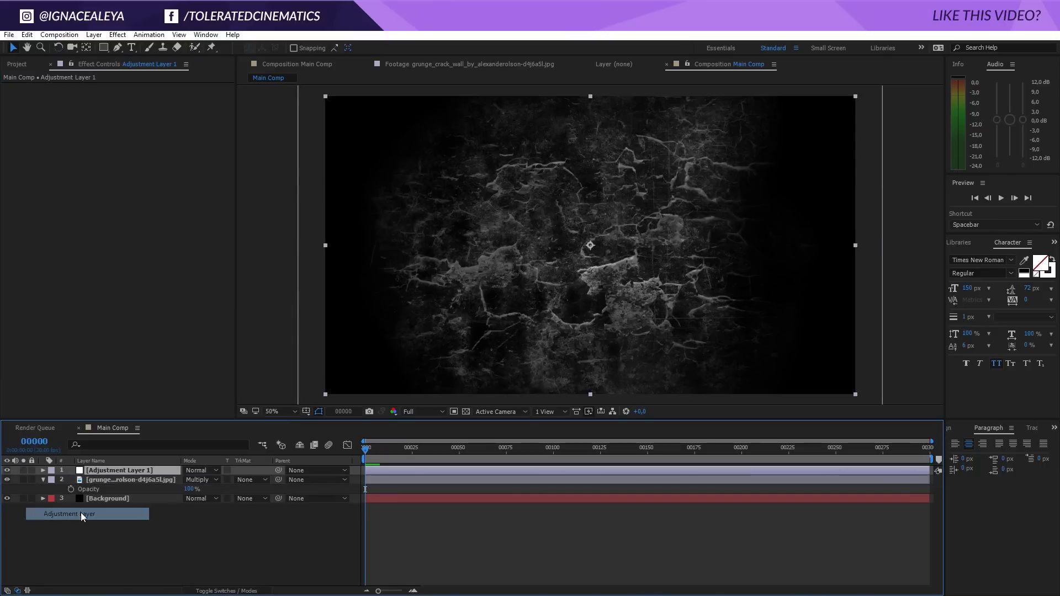
pyautogui.press('Return')
pyautogui.write('Color BG')
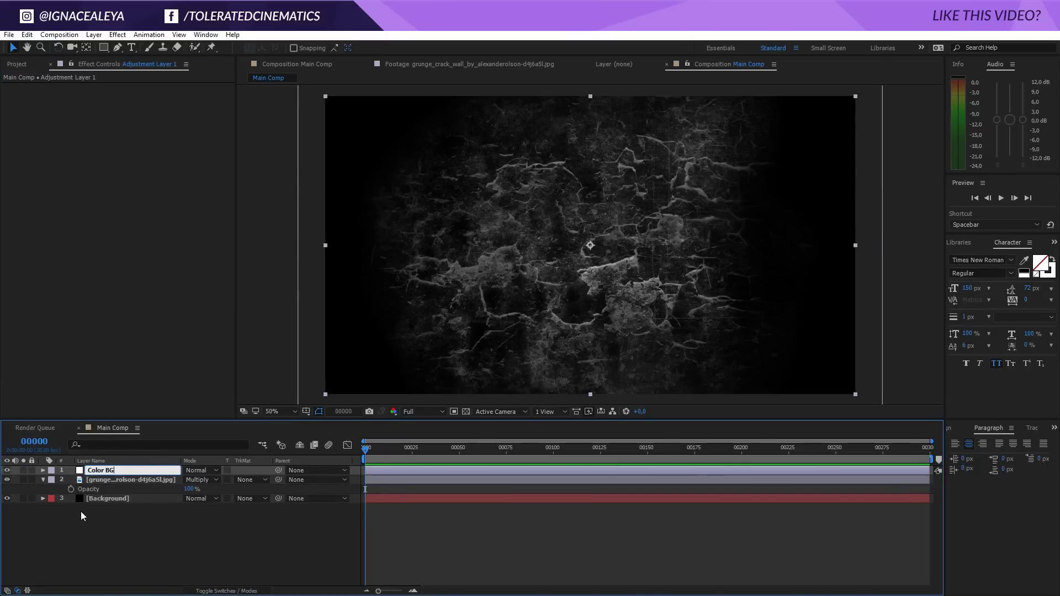
pyautogui.press('Return')
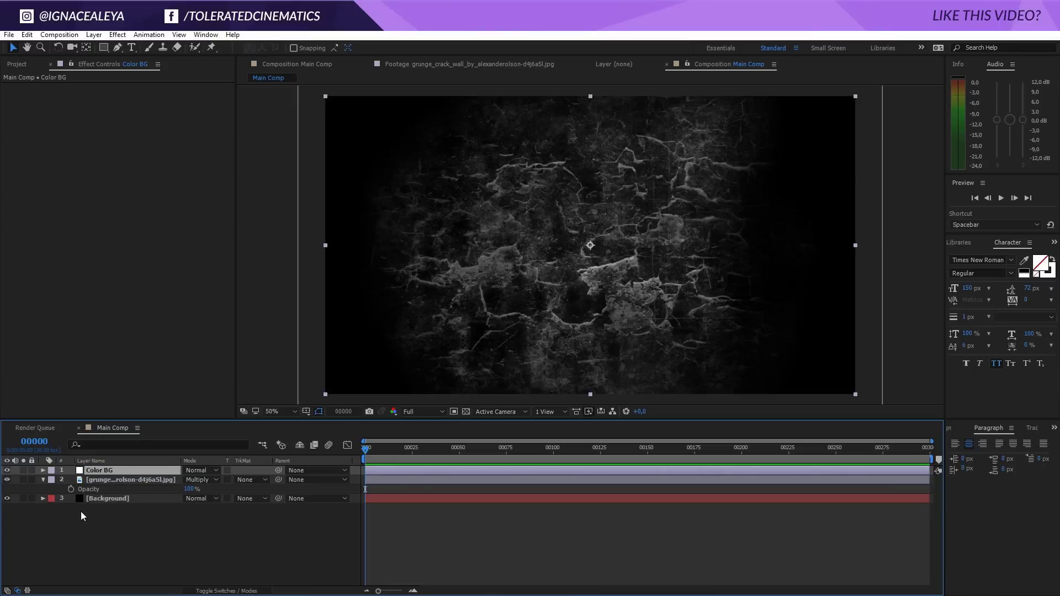
pyautogui.click(43, 480)
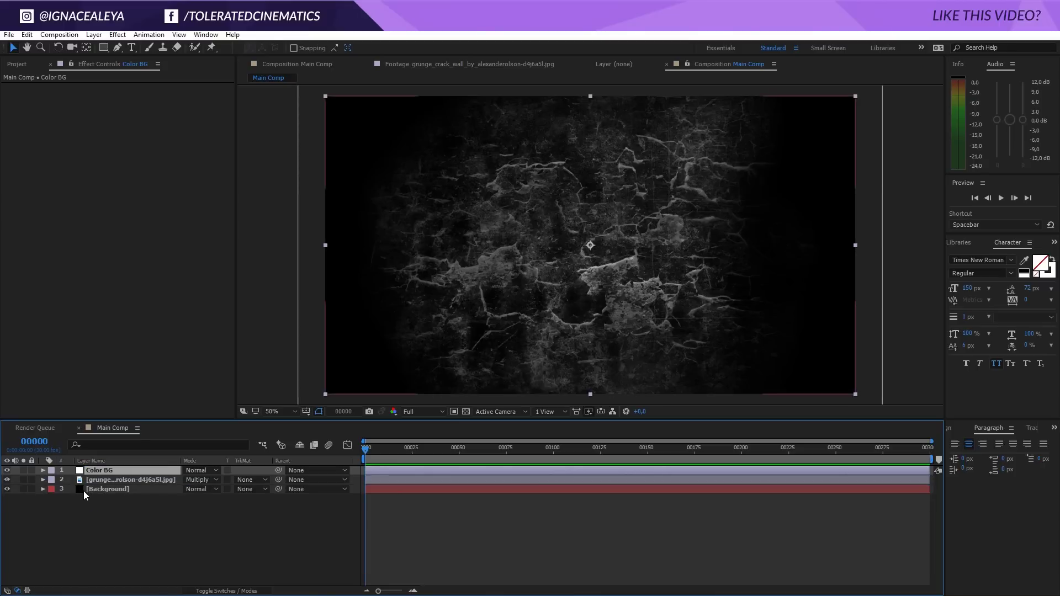
# - Apply Curves to Color BG and bend the RGB curve down to darken the wall
pyautogui.click(117, 35)
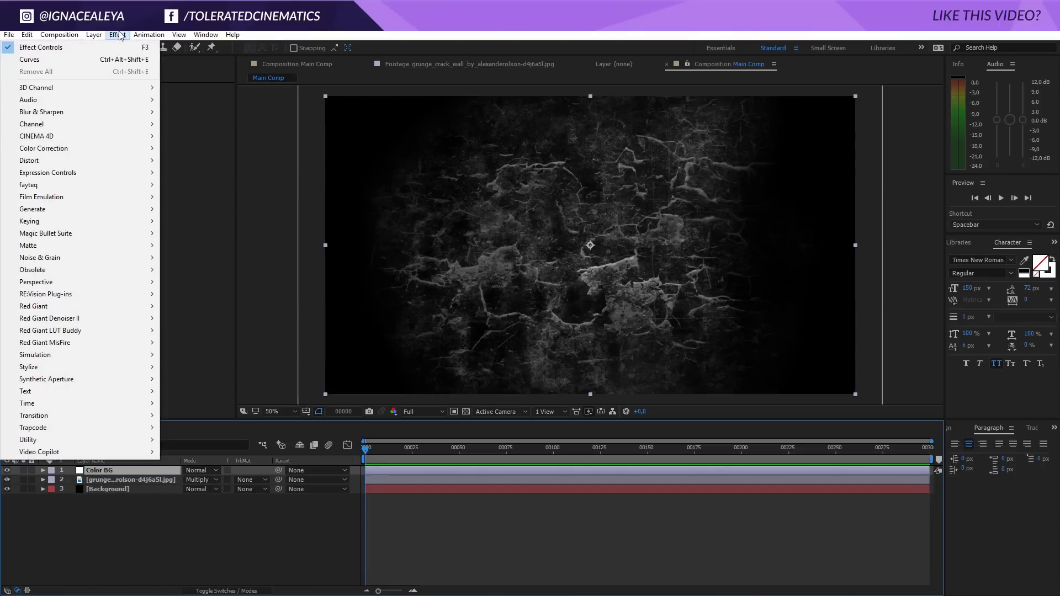
pyautogui.moveTo(87, 150)
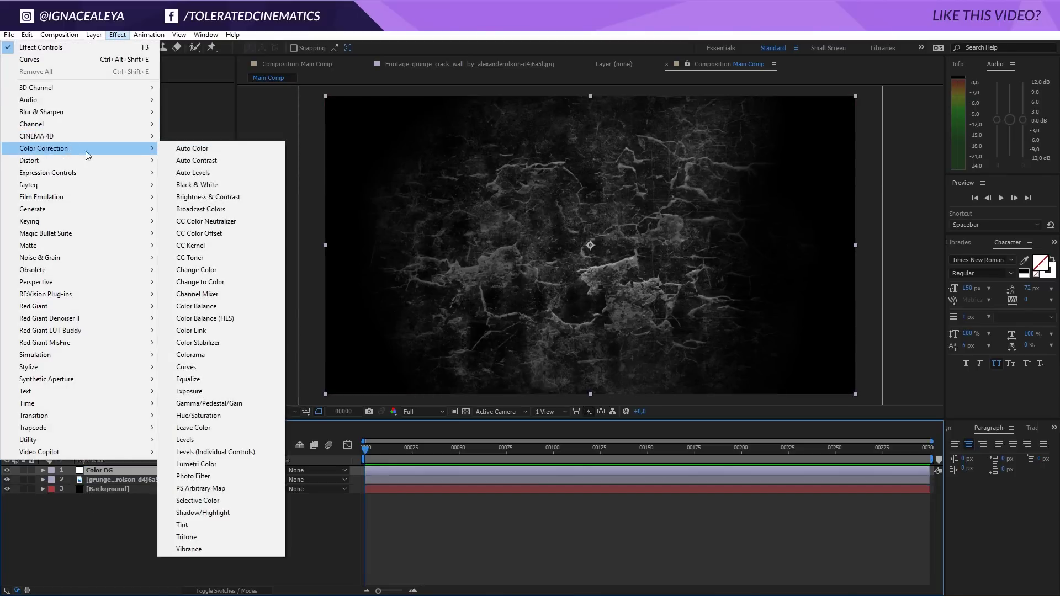
pyautogui.click(182, 367)
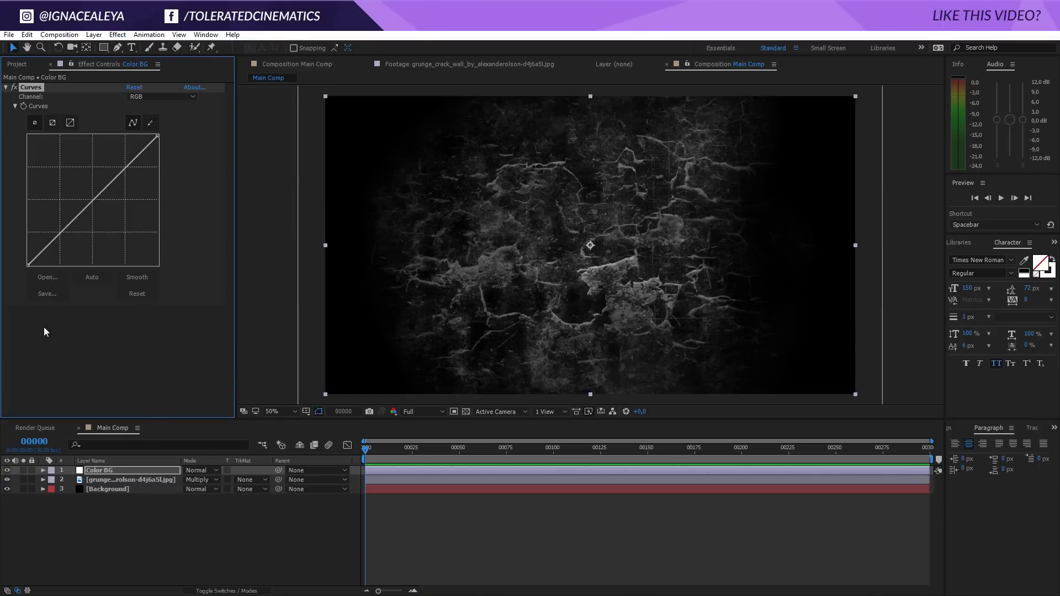
pyautogui.moveTo(56, 234); pyautogui.dragTo(63, 248)
pyautogui.moveTo(102, 214); pyautogui.dragTo(99, 205)
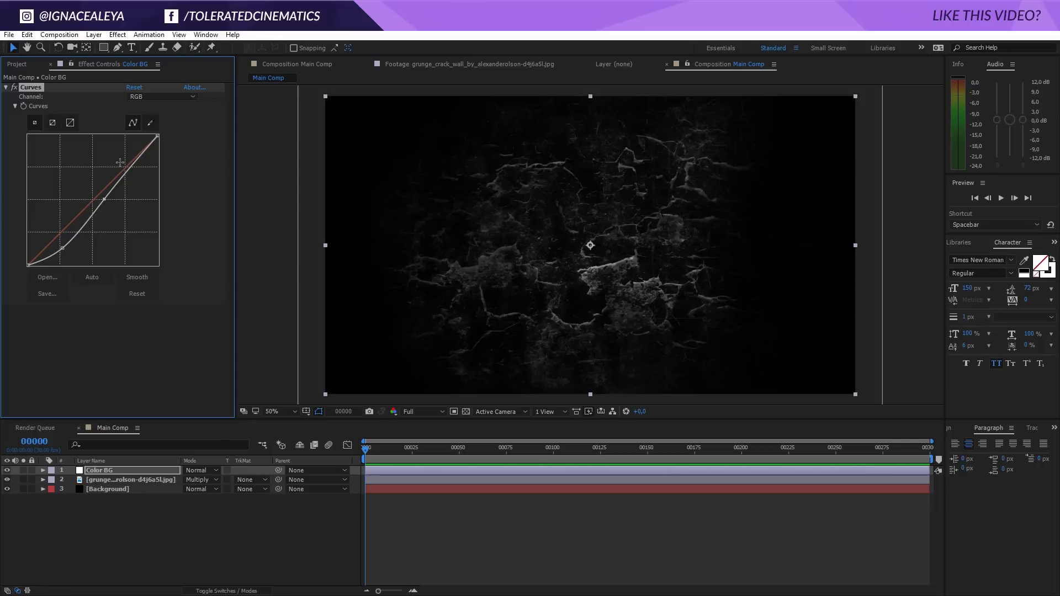
# - Bend the Blue channel curve up, then check the Green and Red channel curves
pyautogui.click(161, 97)
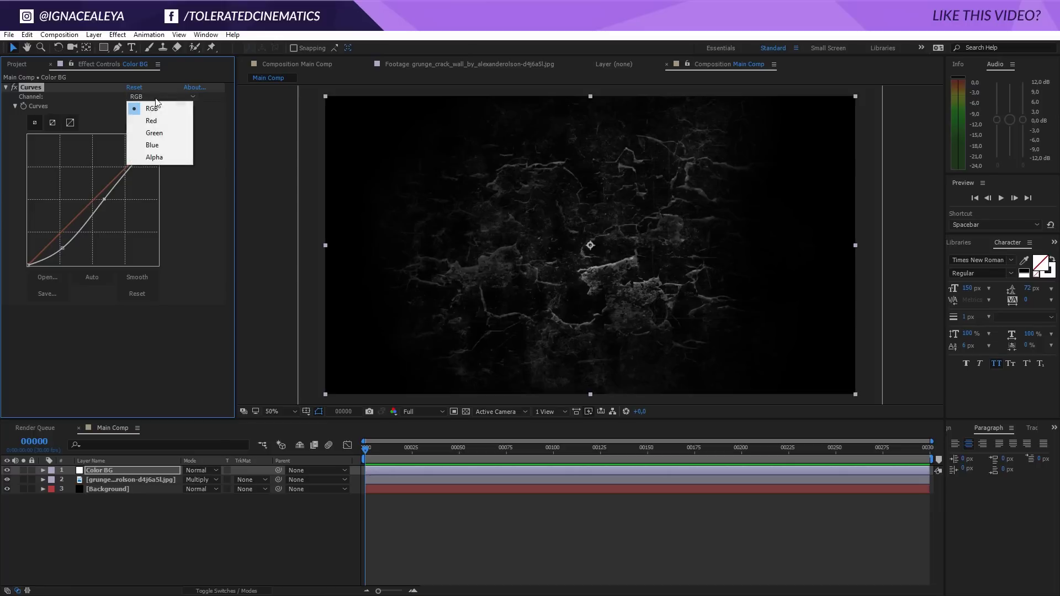
pyautogui.click(145, 145)
pyautogui.moveTo(104, 181)
pyautogui.mouseDown()
pyautogui.moveTo(96, 190)
pyautogui.moveTo(103, 175)
pyautogui.mouseUp()
pyautogui.click(151, 98)
pyautogui.click(150, 133)
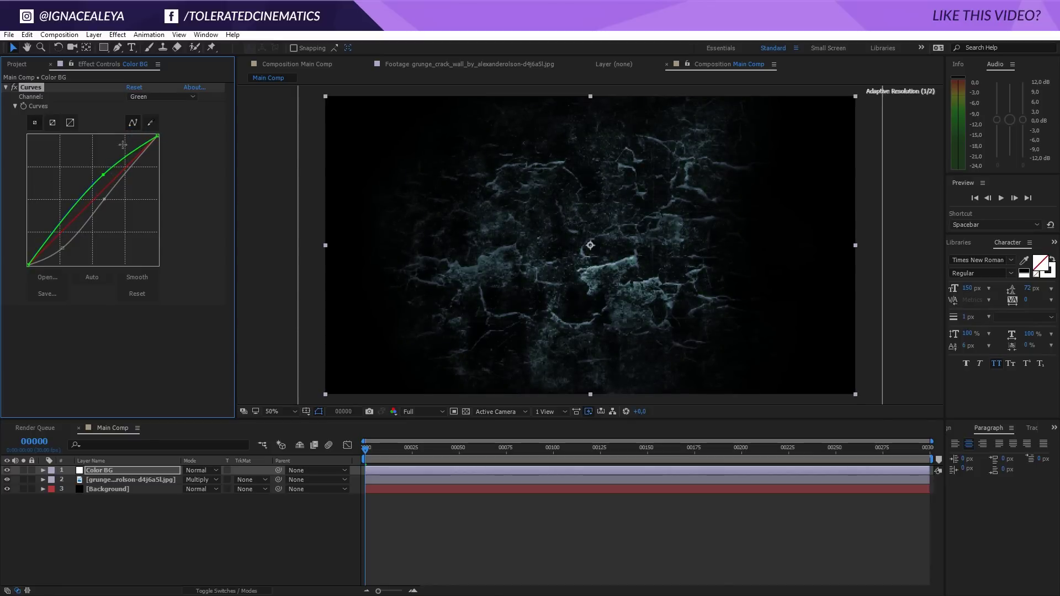
pyautogui.click(160, 98)
pyautogui.click(150, 118)
pyautogui.click(94, 196)
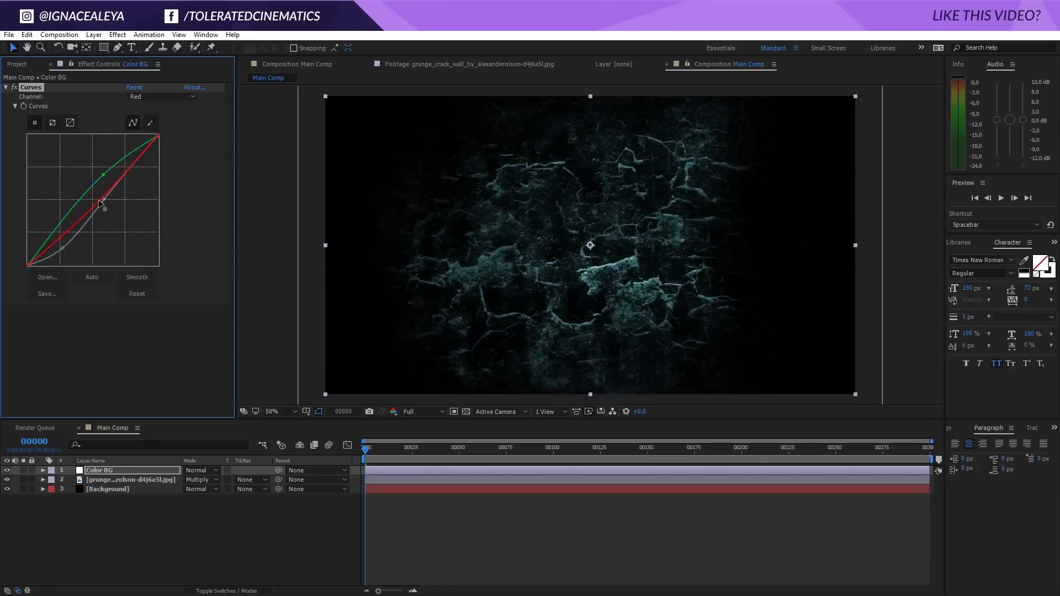
# - Pull the Blue curve down and raise the Red curve to warm the wall
pyautogui.click(161, 97)
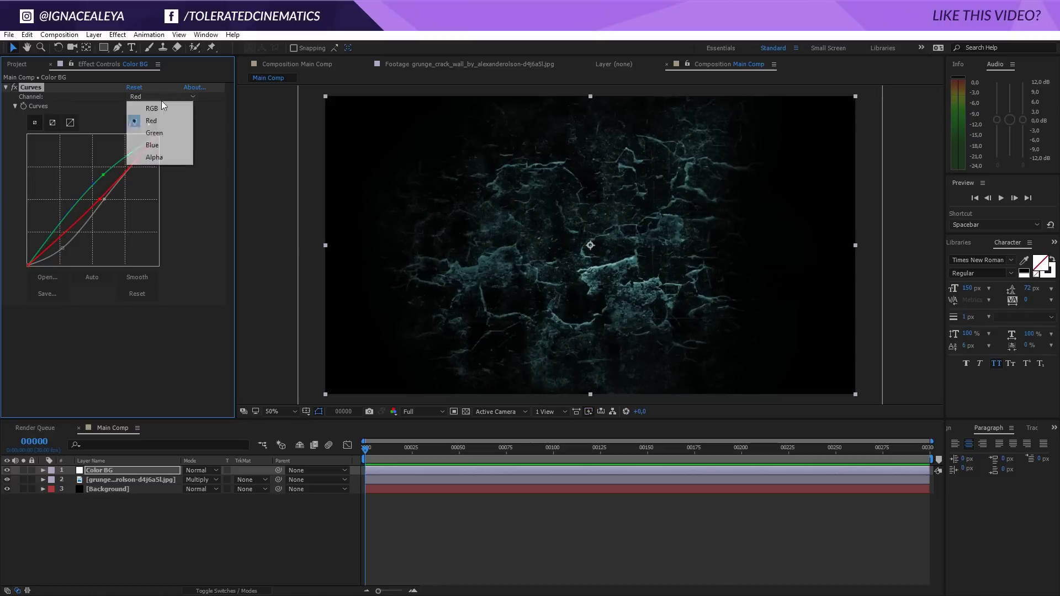
pyautogui.click(148, 146)
pyautogui.moveTo(92, 183); pyautogui.dragTo(99, 188)
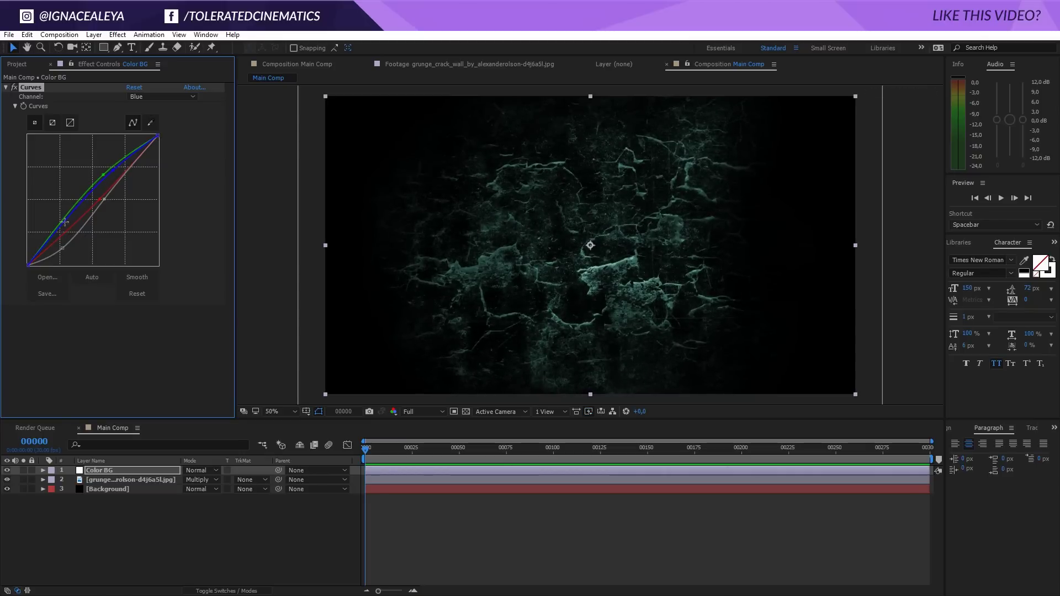
pyautogui.moveTo(65, 222); pyautogui.dragTo(63, 241)
pyautogui.click(166, 97)
pyautogui.click(148, 120)
pyautogui.moveTo(98, 200); pyautogui.dragTo(67, 223)
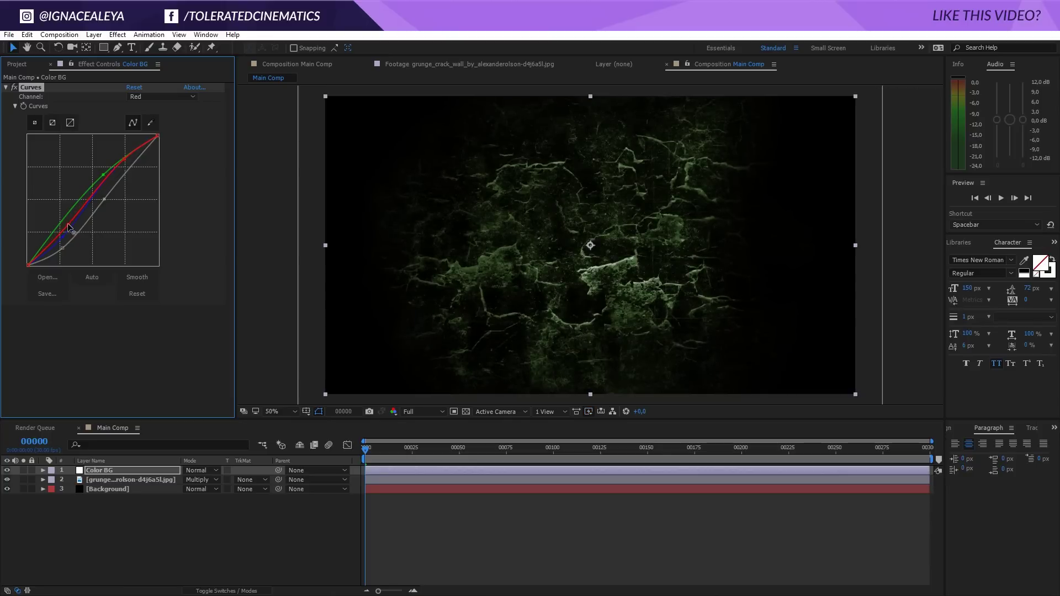
# - Lower the Green shadows, nudge the Red curve, and compare the wall with Curves off and on
pyautogui.click(163, 97)
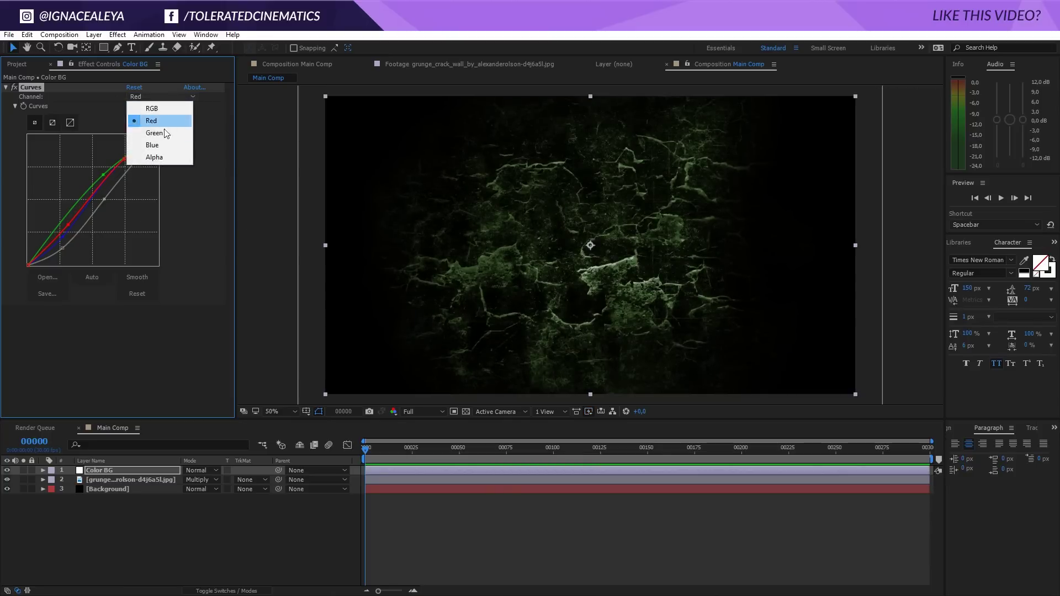
pyautogui.click(145, 132)
pyautogui.moveTo(56, 211); pyautogui.dragTo(58, 236)
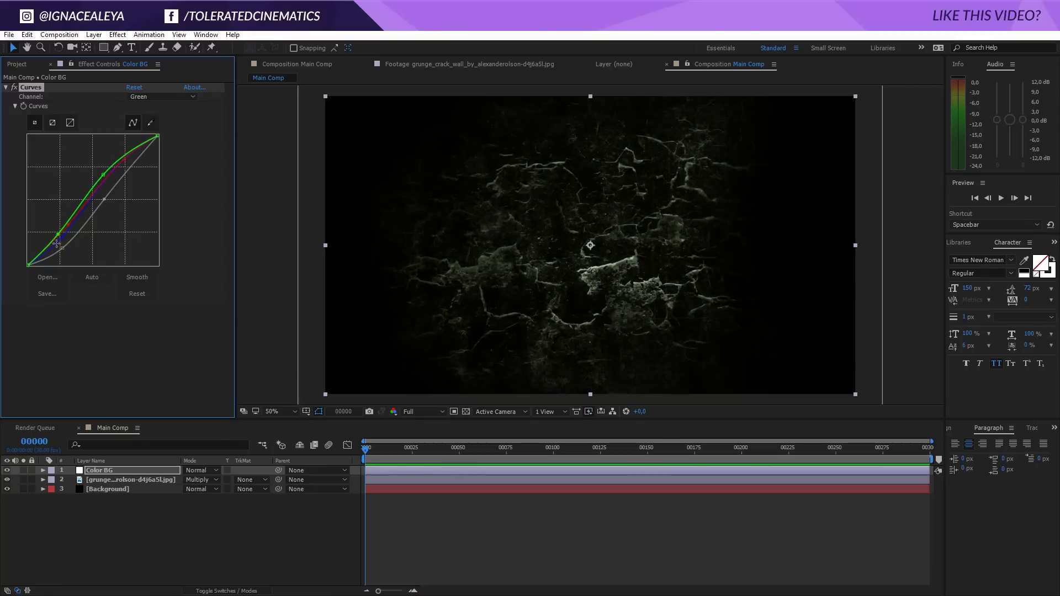
pyautogui.click(161, 97)
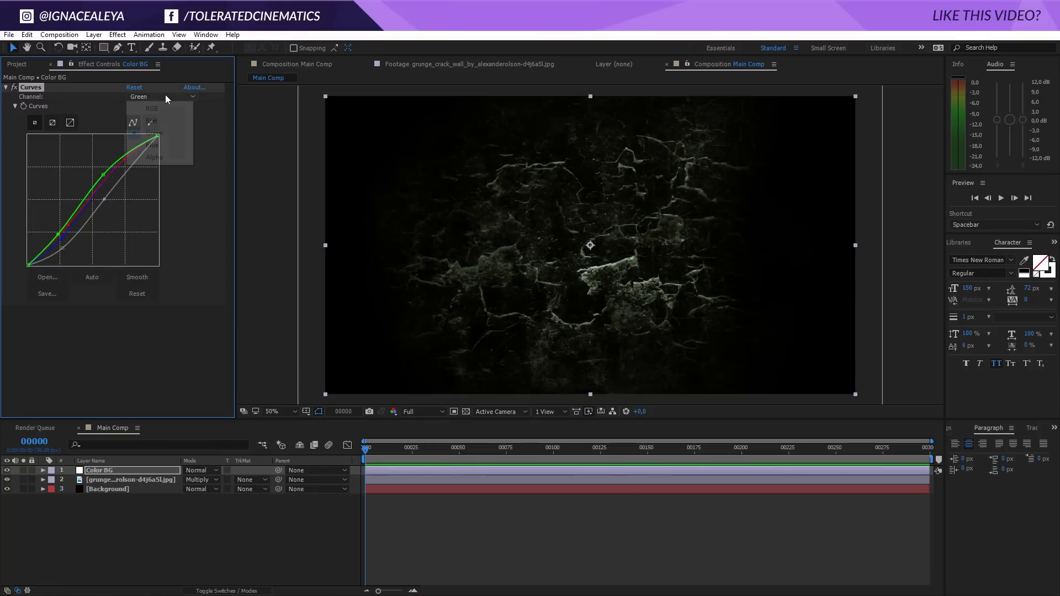
pyautogui.click(148, 104)
pyautogui.moveTo(68, 223); pyautogui.dragTo(67, 223)
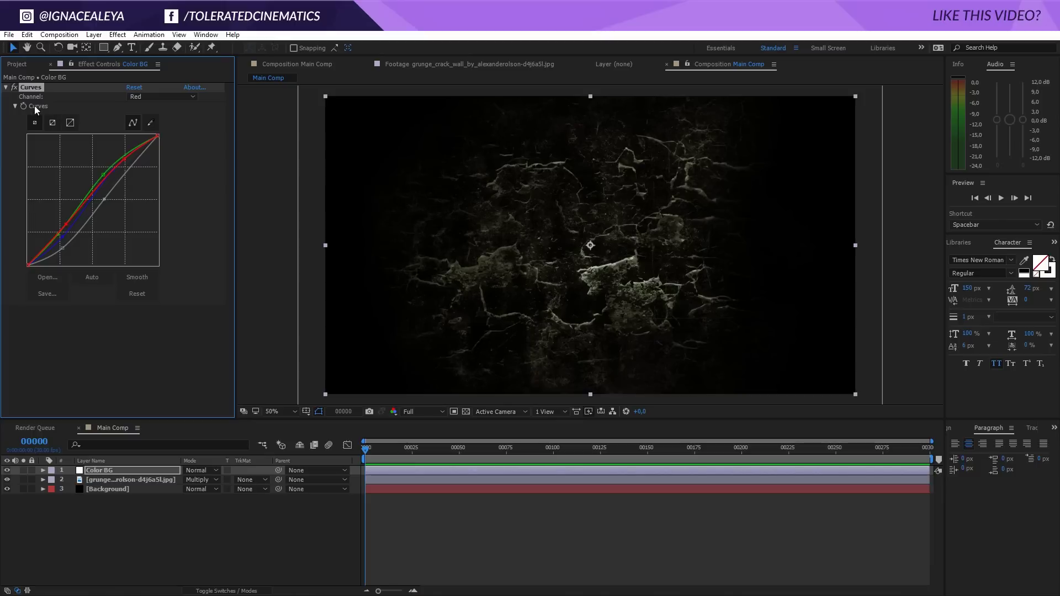
pyautogui.click(14, 88)
pyautogui.click(14, 88)
# - Add a Tint effect to Color BG with Amount to Tint at 27%
pyautogui.click(117, 34)
pyautogui.moveTo(67, 149)
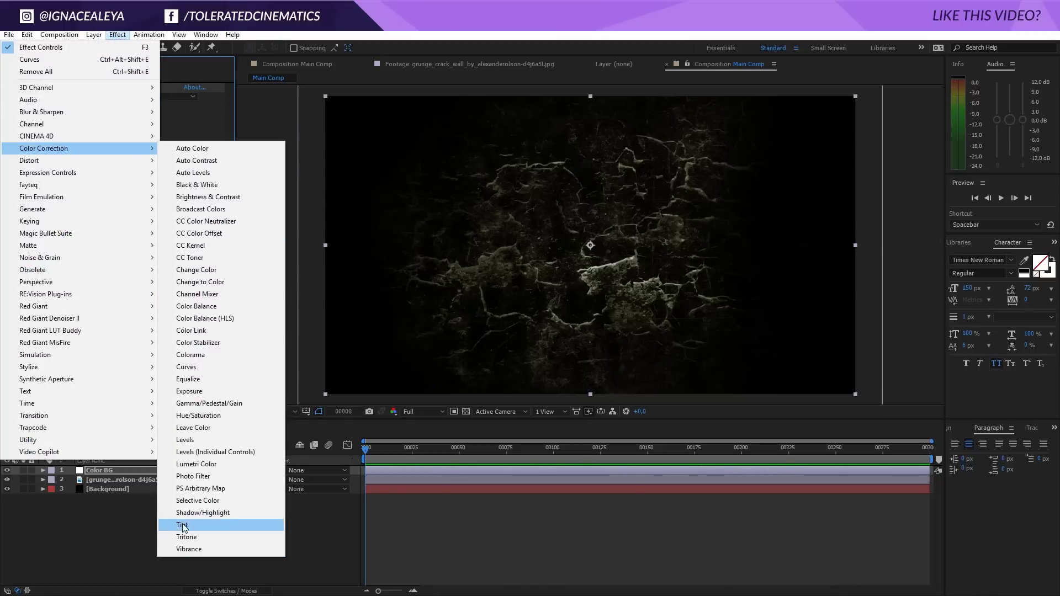
pyautogui.click(171, 528)
pyautogui.moveTo(131, 339)
pyautogui.mouseDown()
pyautogui.moveTo(93, 347)
pyautogui.moveTo(134, 340)
pyautogui.mouseUp()
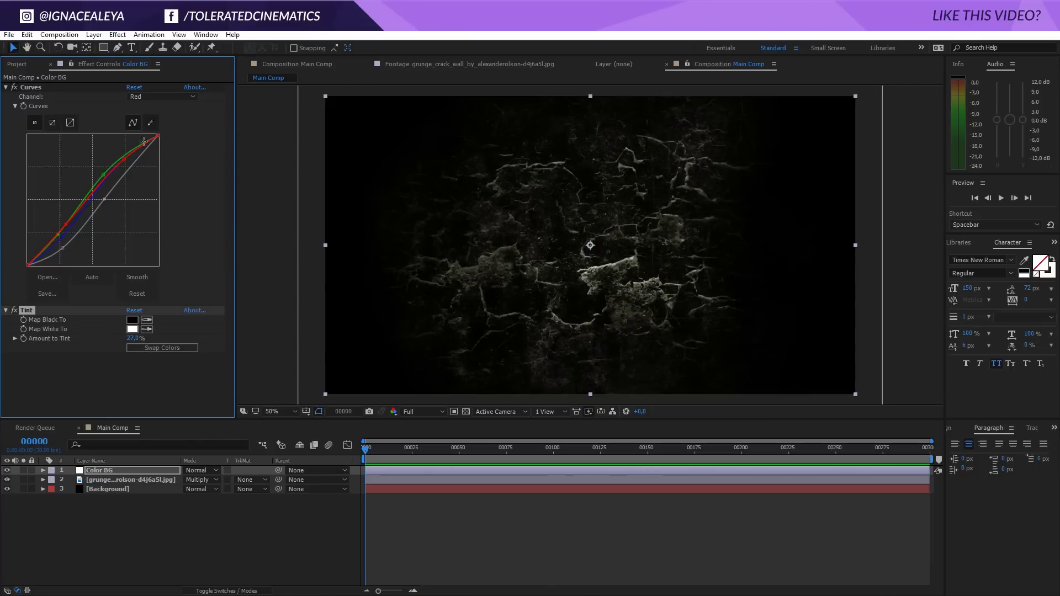
# - Bow the Blue curve upward and pull the Red shadows down to cool the wall
pyautogui.click(161, 97)
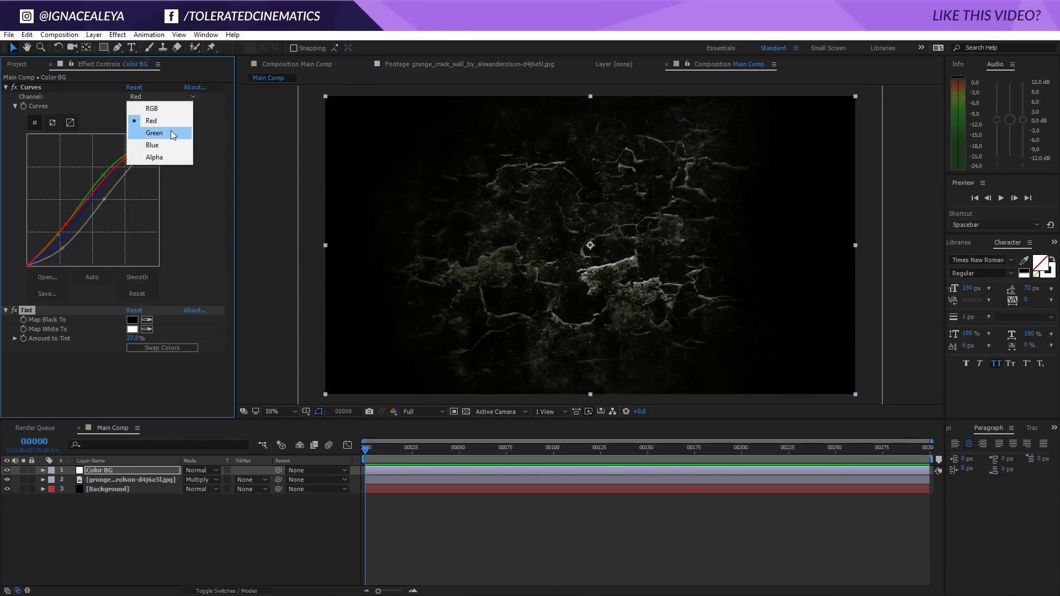
pyautogui.click(163, 125)
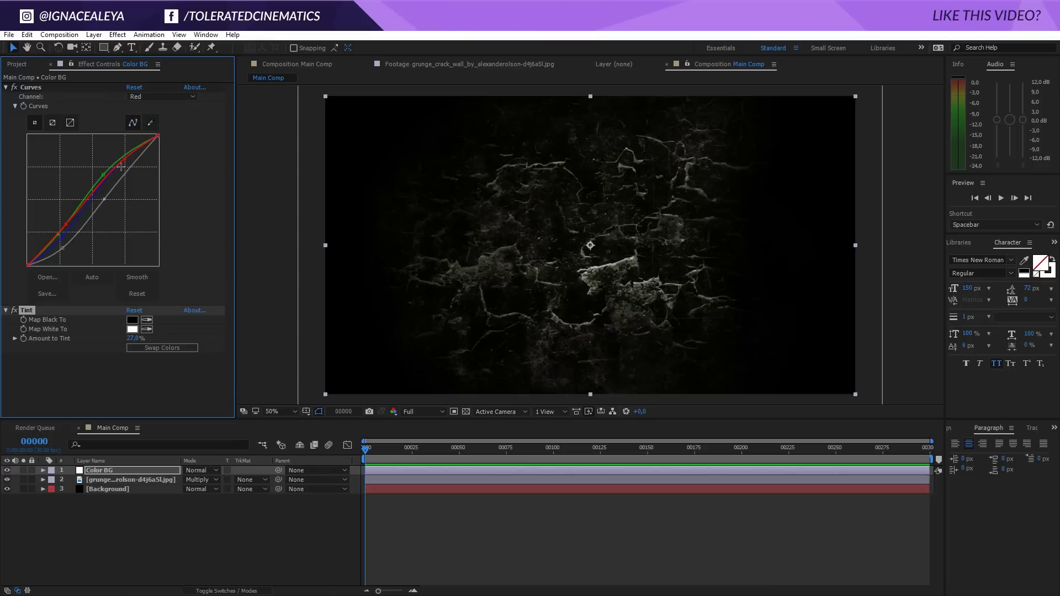
pyautogui.click(139, 97)
pyautogui.click(152, 145)
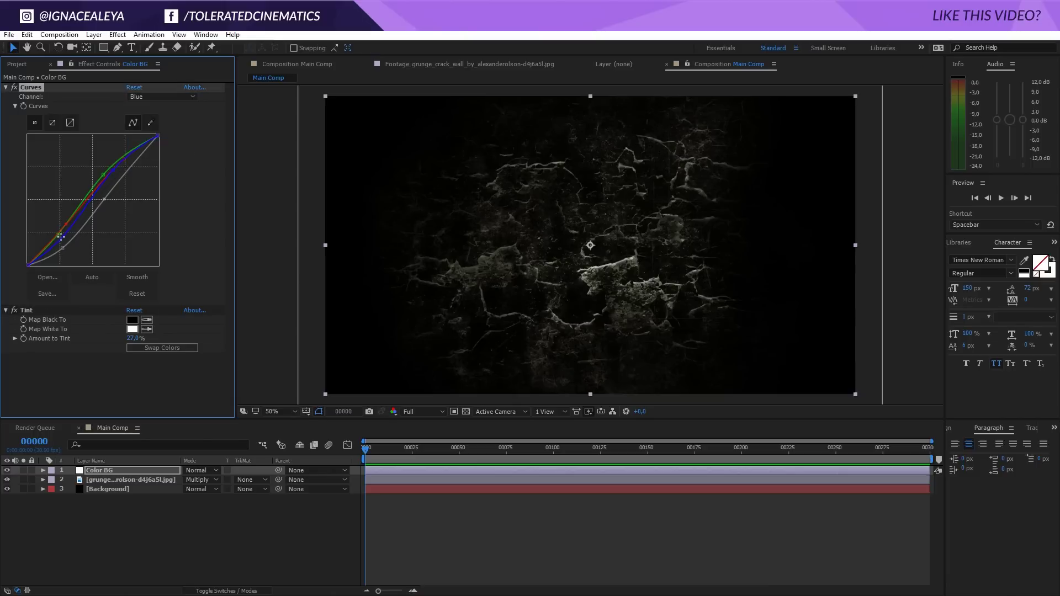
pyautogui.moveTo(111, 170); pyautogui.dragTo(108, 165)
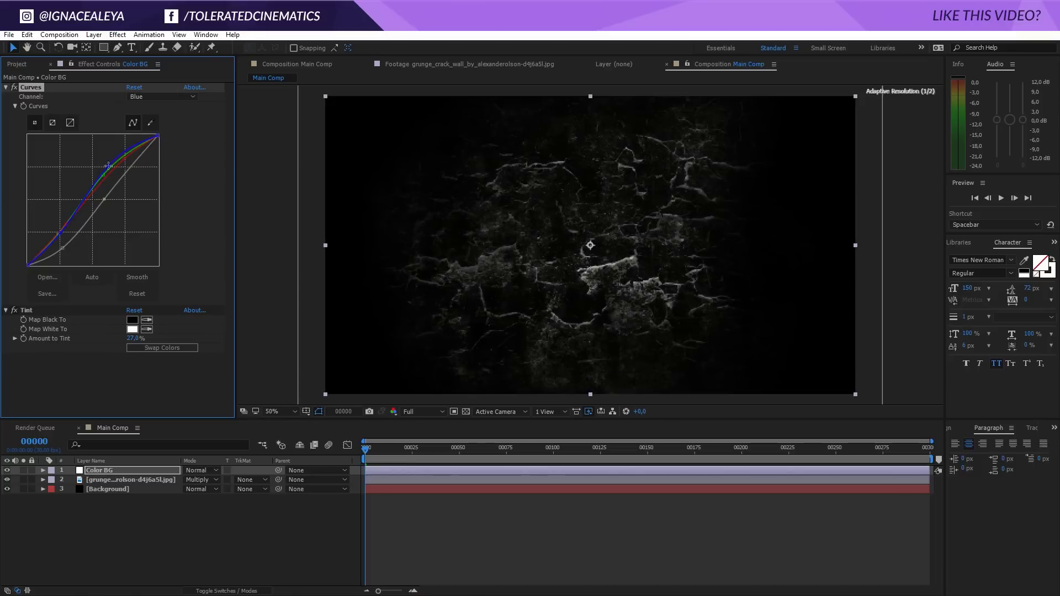
pyautogui.click(163, 98)
pyautogui.click(151, 121)
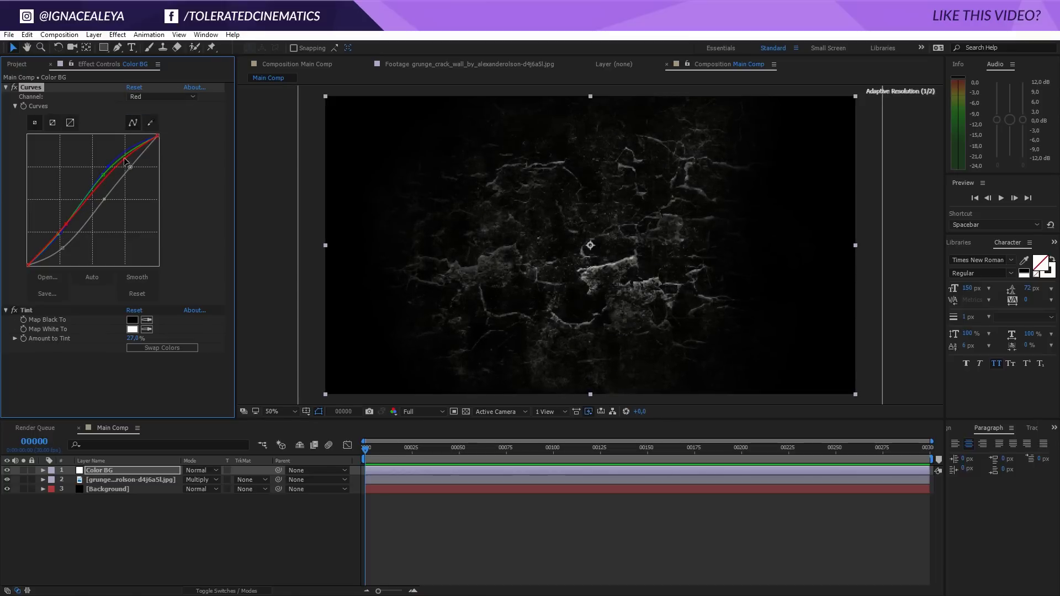
pyautogui.click(127, 169)
pyautogui.moveTo(66, 224); pyautogui.dragTo(68, 240)
# - Lower the Green curve's highlights and shadows, push the Red shadows further down, and compare
pyautogui.click(148, 98)
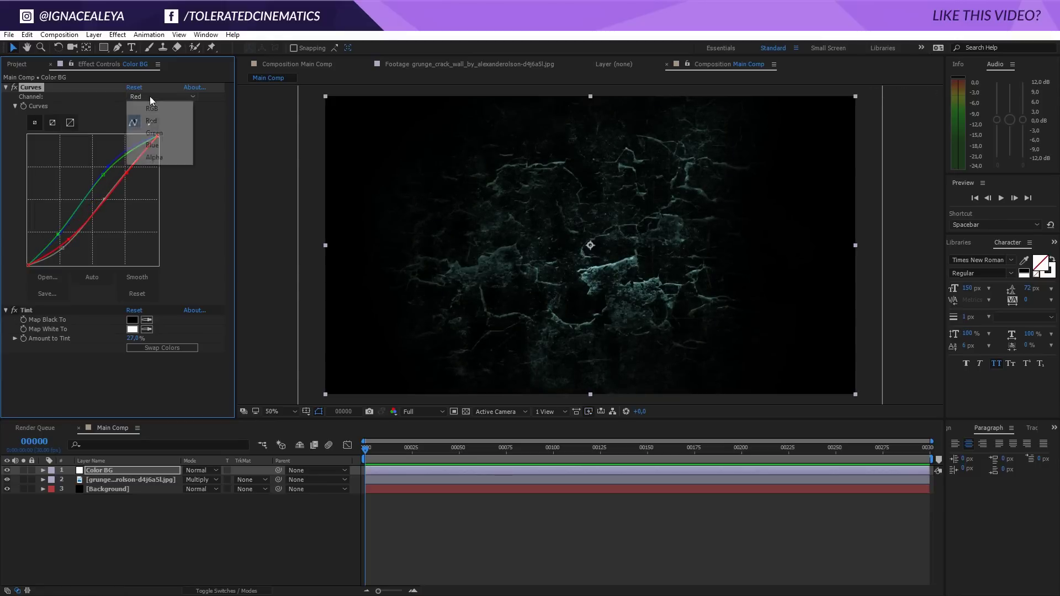
pyautogui.click(145, 133)
pyautogui.moveTo(105, 174); pyautogui.dragTo(110, 181)
pyautogui.moveTo(58, 234); pyautogui.dragTo(62, 244)
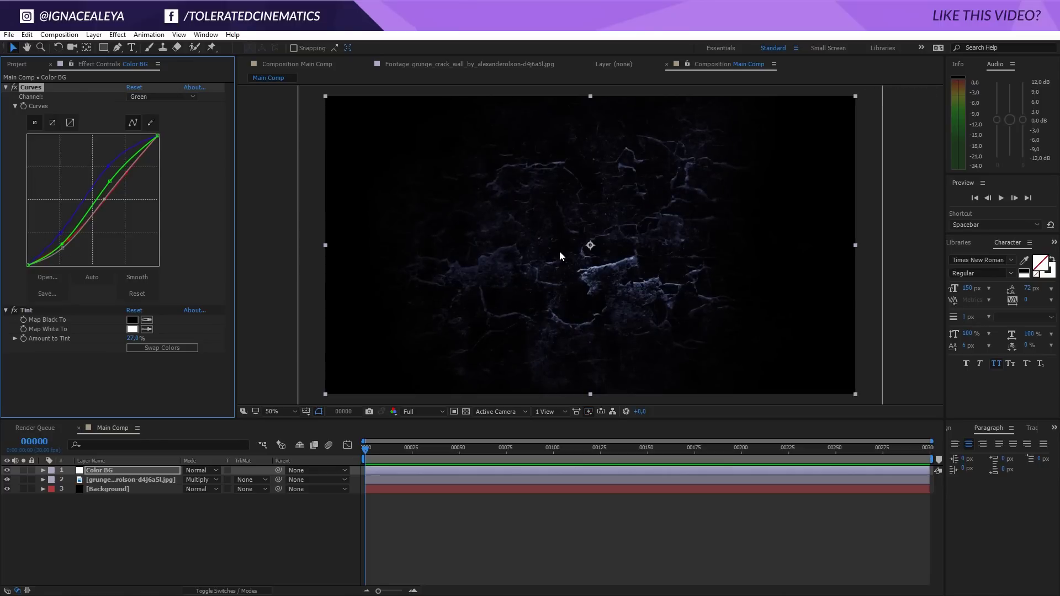
pyautogui.click(141, 97)
pyautogui.click(151, 122)
pyautogui.moveTo(68, 240); pyautogui.dragTo(72, 245)
pyautogui.click(16, 88)
# - Lift the black point on the combined RGB curve to raise the shadows
pyautogui.click(163, 96)
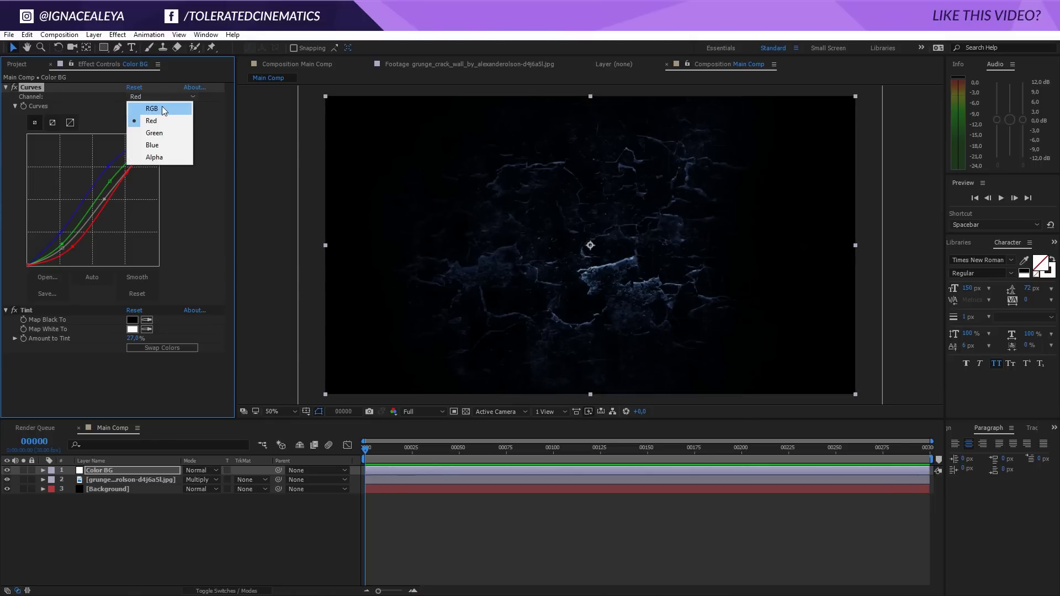
pyautogui.click(146, 111)
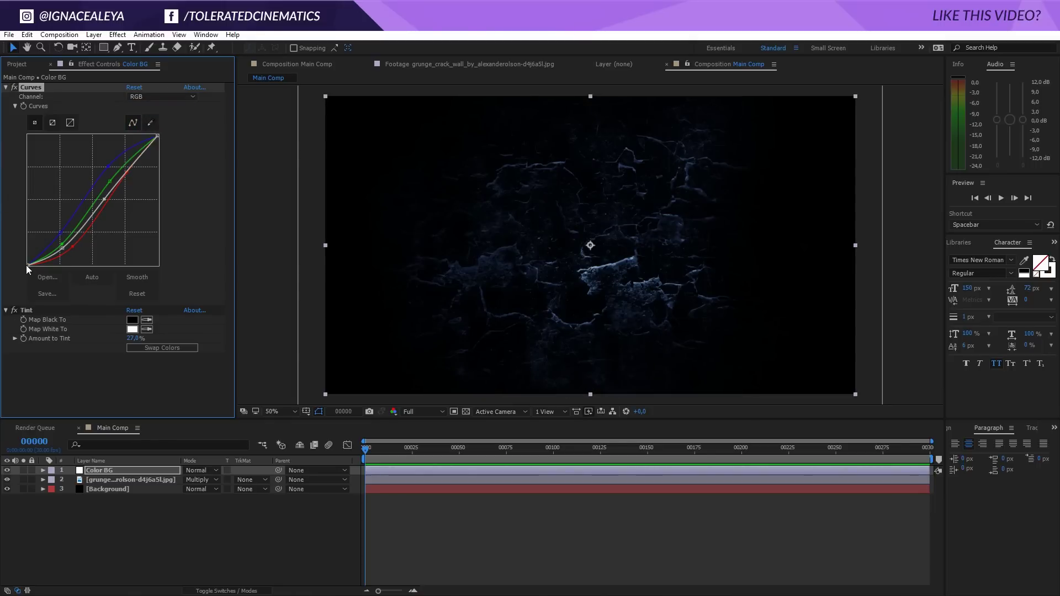
pyautogui.moveTo(29, 265)
pyautogui.mouseDown()
pyautogui.moveTo(34, 258)
pyautogui.moveTo(16, 258)
pyautogui.moveTo(20, 269)
pyautogui.mouseUp()
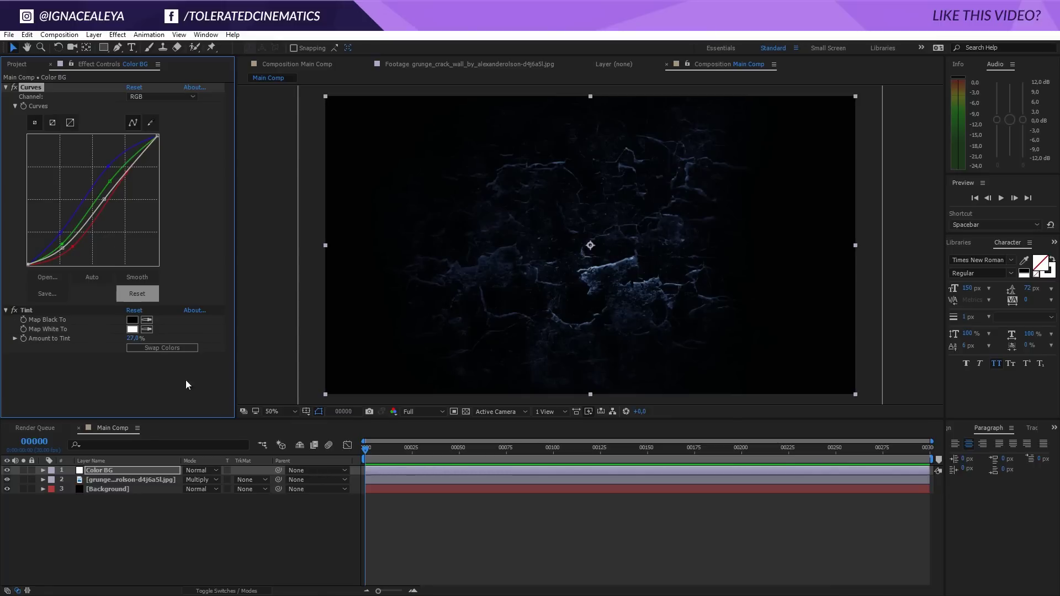
# - Deselect Color BG and start a new text layer in the middle of the wall
pyautogui.click(211, 532)
pyautogui.click(131, 47)
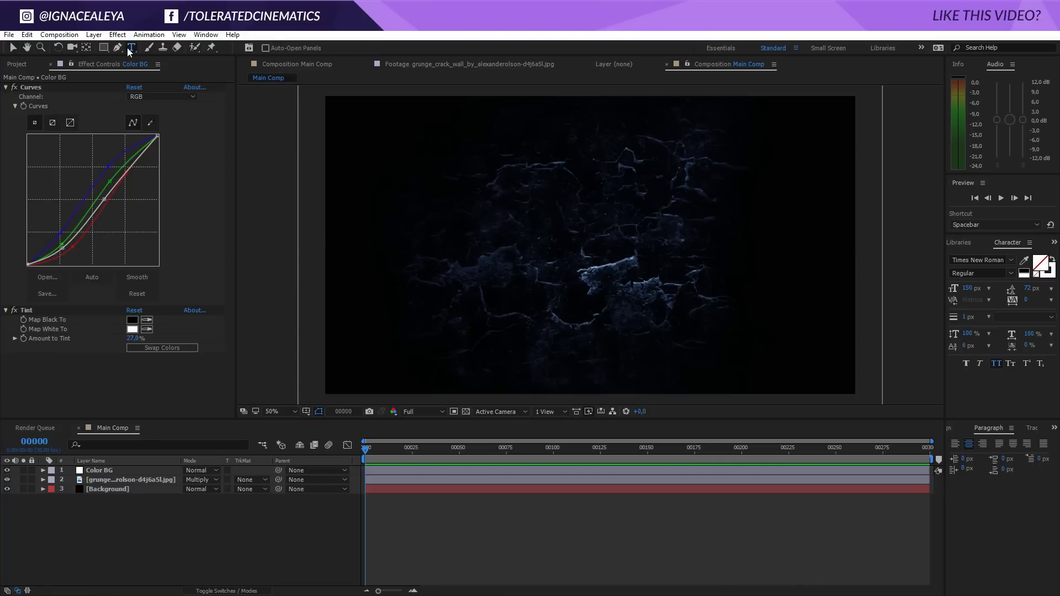
pyautogui.click(529, 243)
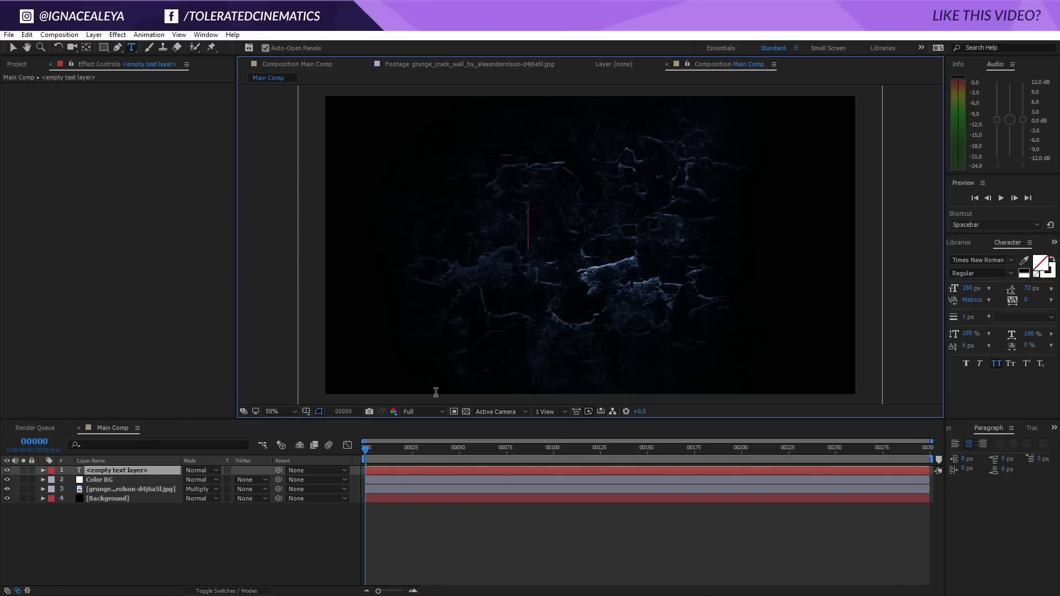
# - Type 'TOLERATED' with 'CINEMATICS' on a second line, and set CINEMATICS to 70 px
pyautogui.write('TOLERATED')
pyautogui.press('Return')
pyautogui.write('CI')
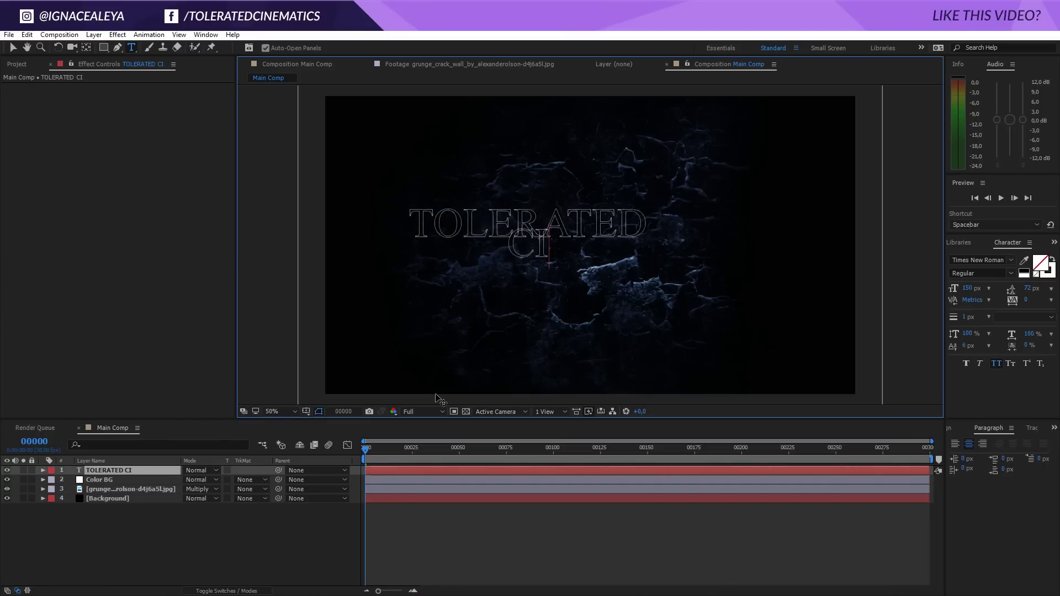
pyautogui.write('NEMATICS')
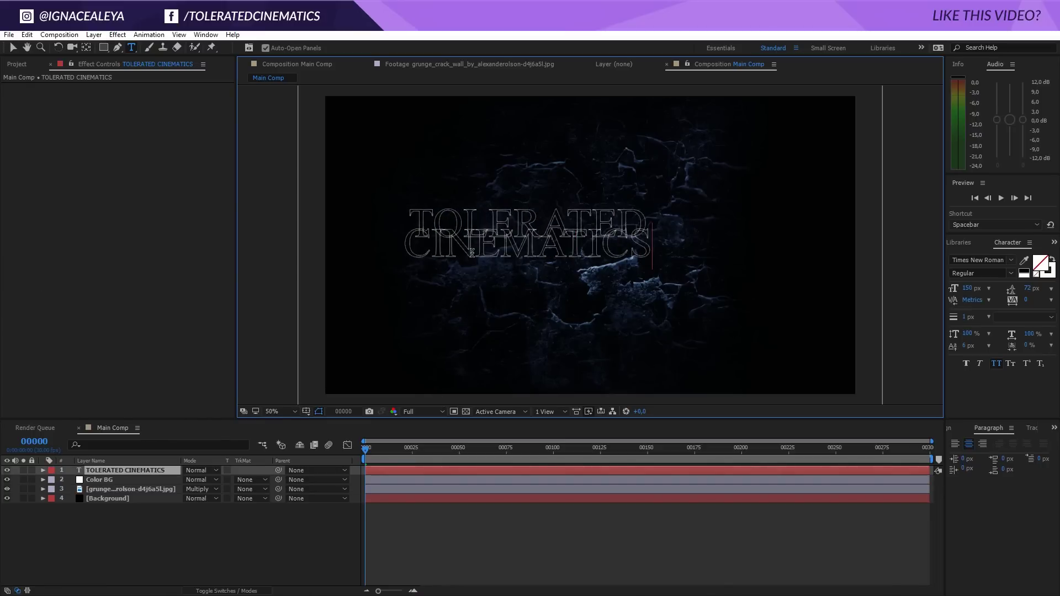
pyautogui.doubleClick(477, 249)
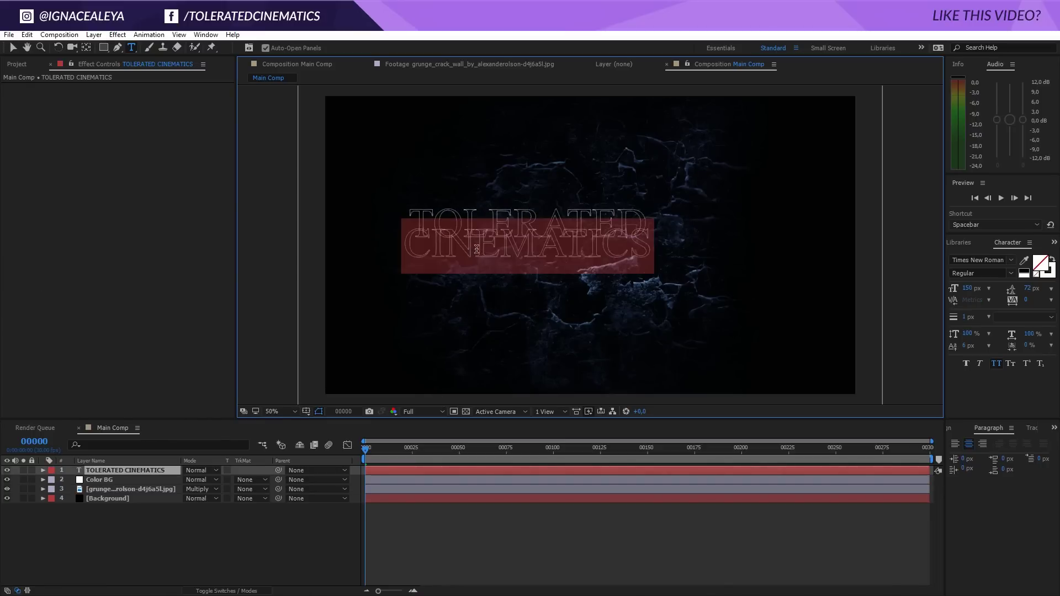
pyautogui.click(966, 289)
pyautogui.write('70')
pyautogui.press('Return')
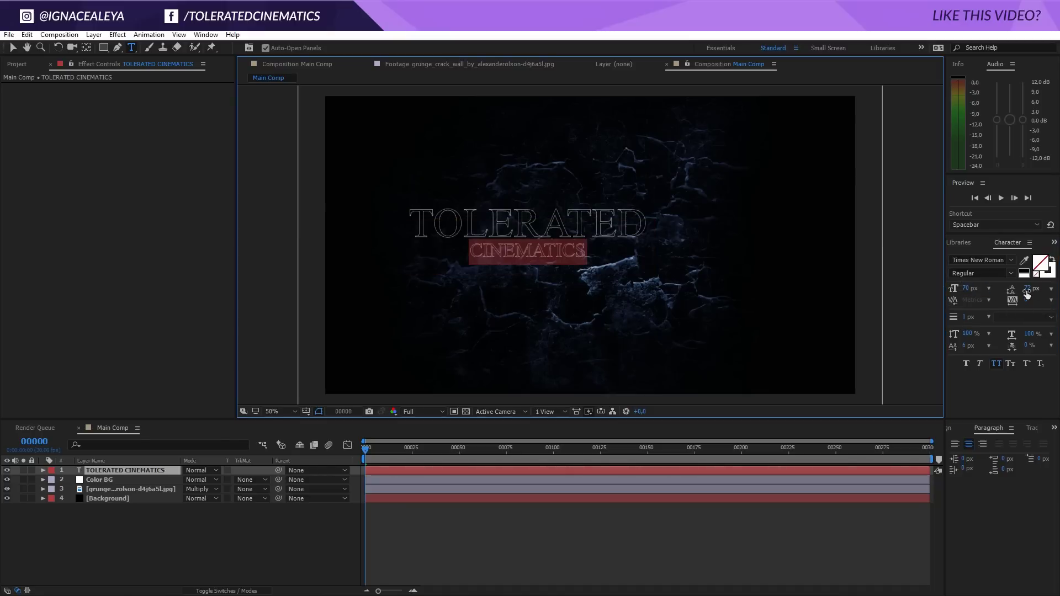
# - Try a tracking of 1000 on the CINEMATICS line and preview the spacing
pyautogui.click(1026, 300)
pyautogui.write('1000')
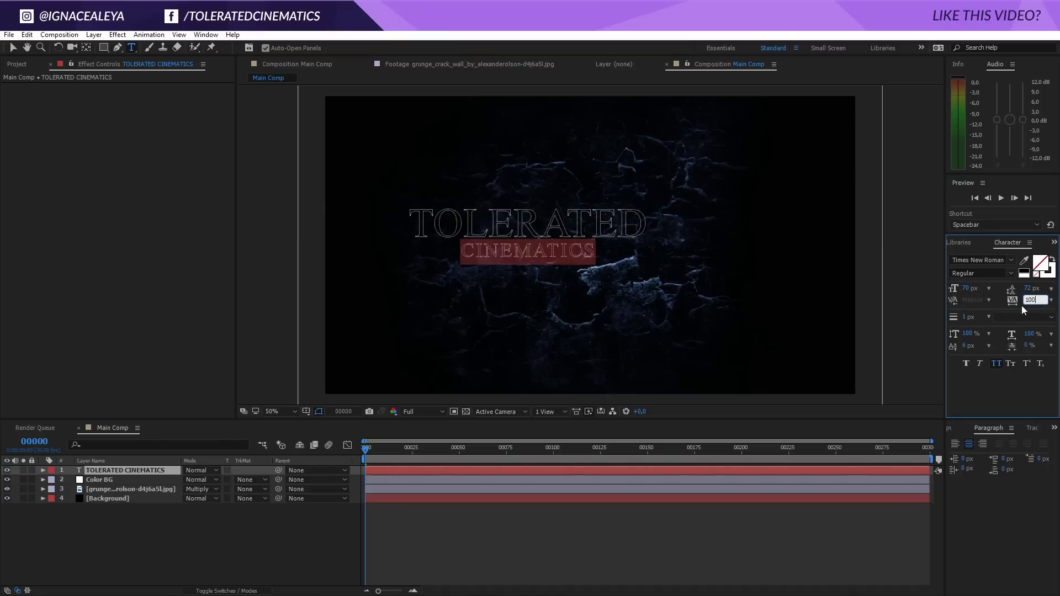
pyautogui.press('Return')
pyautogui.click(490, 229)
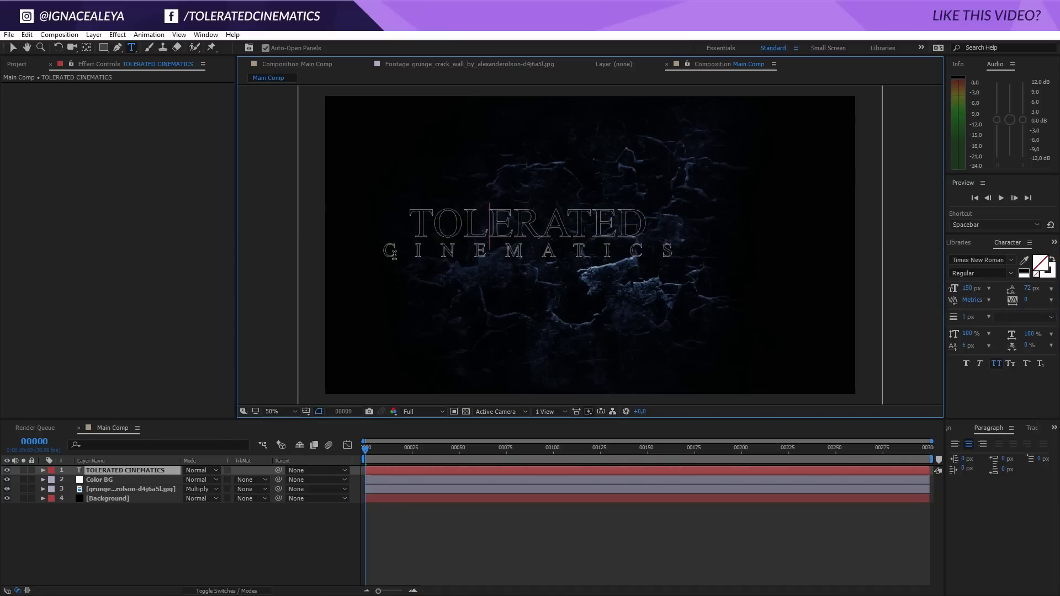
pyautogui.moveTo(394, 255); pyautogui.dragTo(734, 254)
pyautogui.click(706, 263)
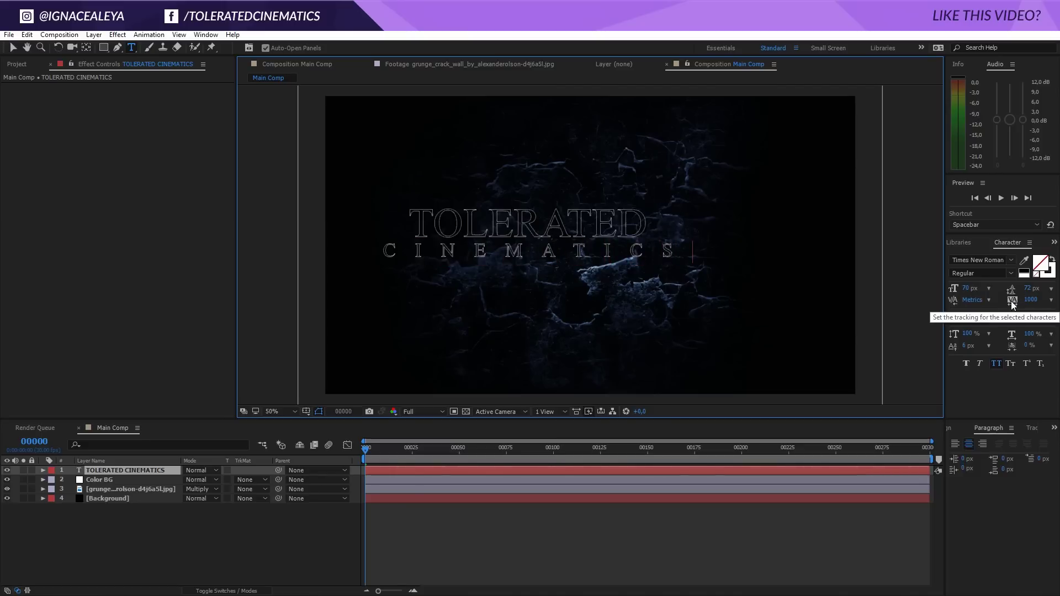
# - Enlarge TOLERATED to about 159 px and tighten CINEMATICS tracking to 600
pyautogui.doubleClick(552, 220)
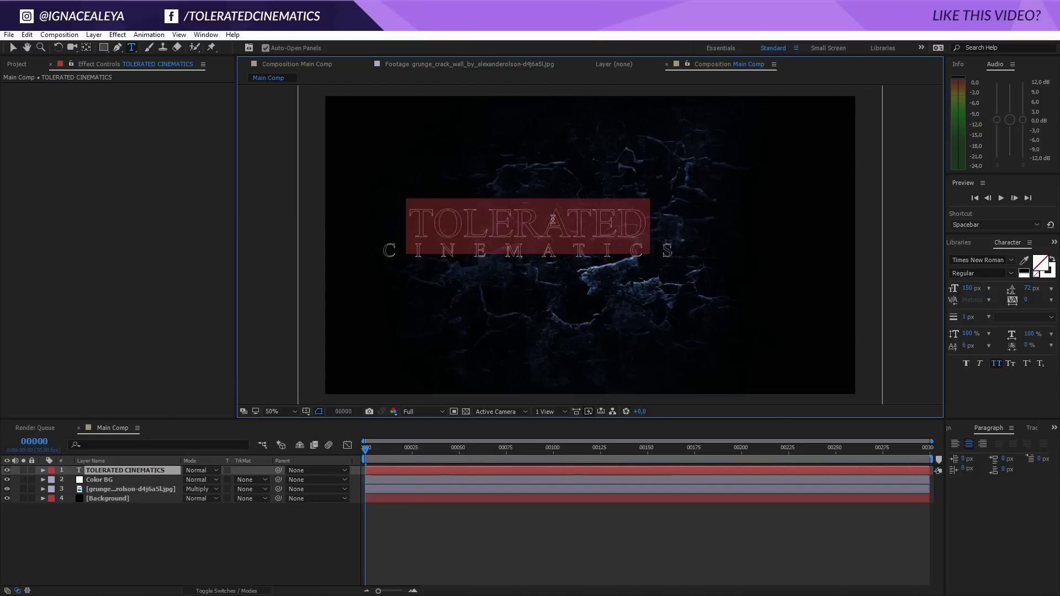
pyautogui.moveTo(968, 289); pyautogui.dragTo(988, 288)
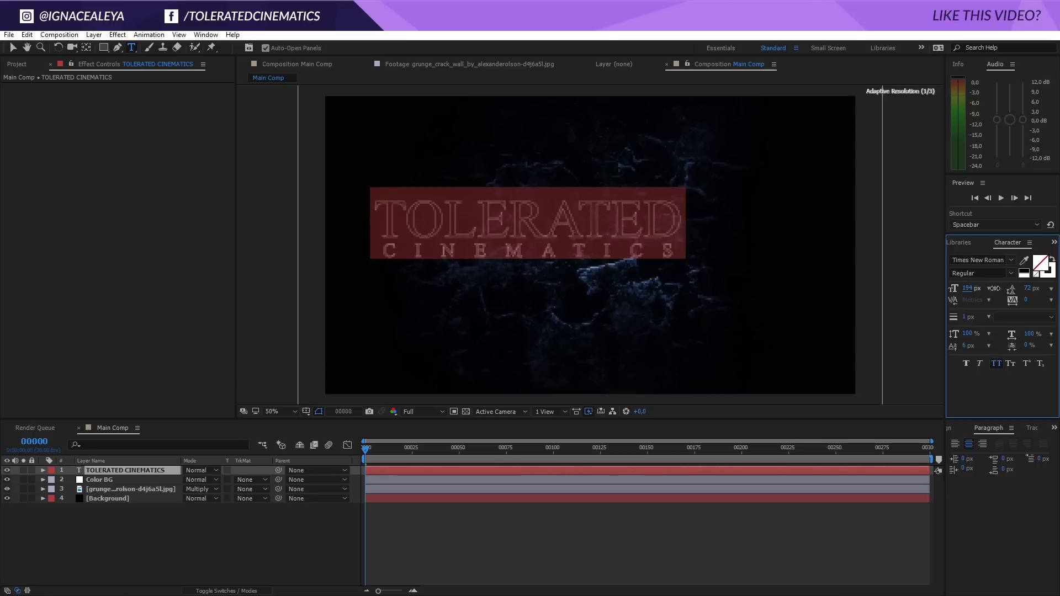
pyautogui.doubleClick(637, 247)
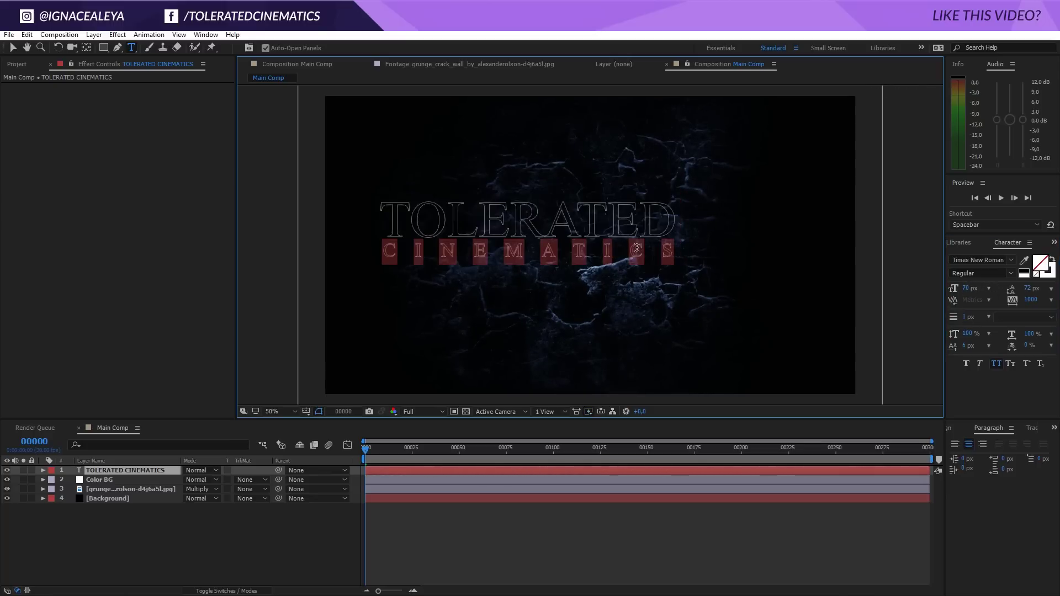
pyautogui.click(1033, 300)
pyautogui.write('600')
pyautogui.press('Return')
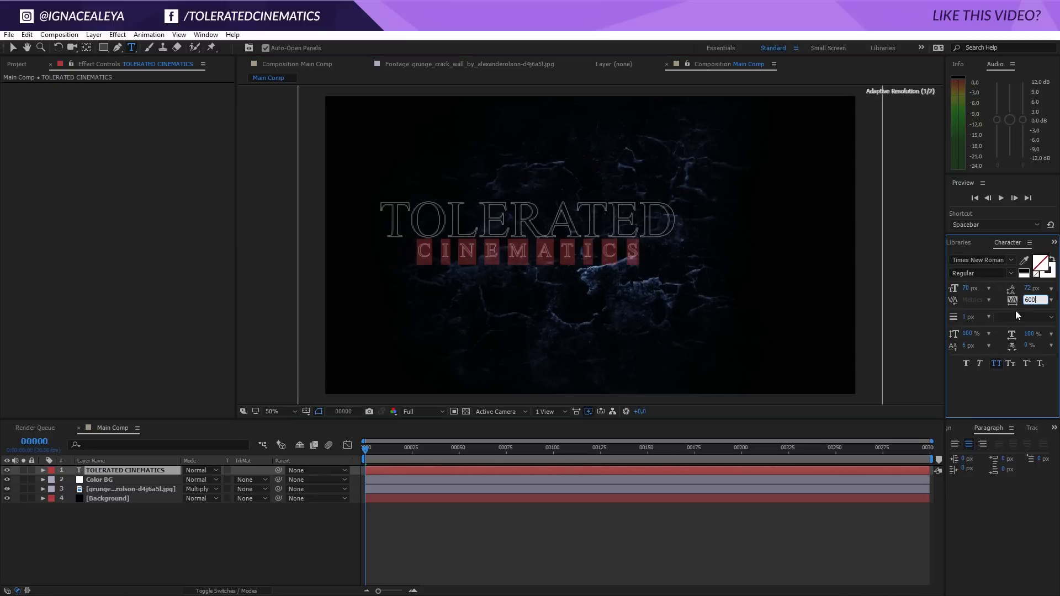
pyautogui.click(526, 248)
# - Set the whole title's font size to 165 px
pyautogui.hotkey('ctrl', 'a')
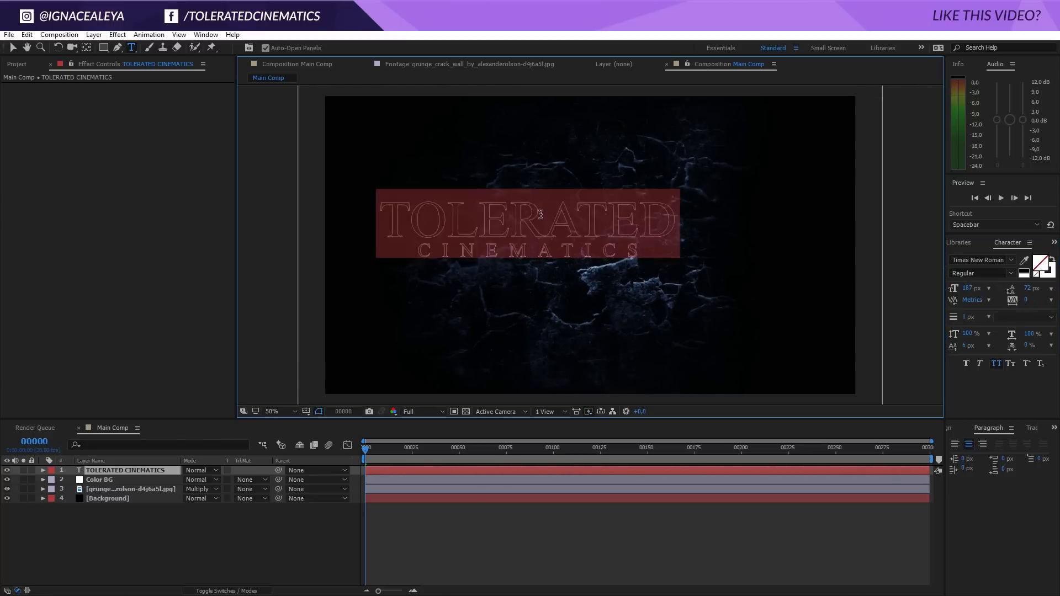
pyautogui.moveTo(968, 288); pyautogui.dragTo(954, 287)
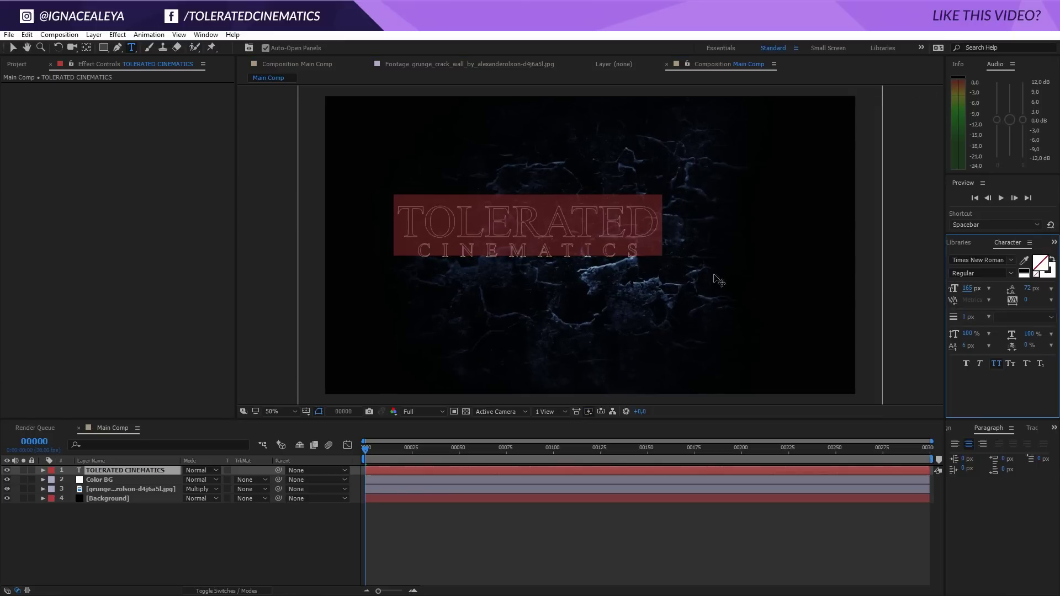
pyautogui.click(572, 227)
# - Move the title down and right, and swap its outline for a solid white fill
pyautogui.click(11, 49)
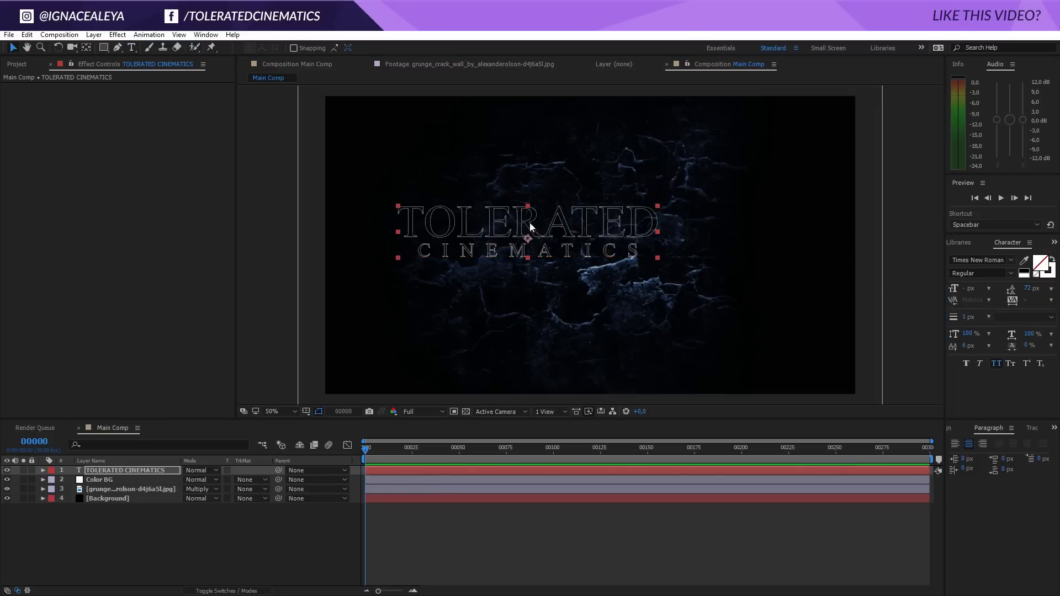
pyautogui.moveTo(557, 235); pyautogui.dragTo(618, 248)
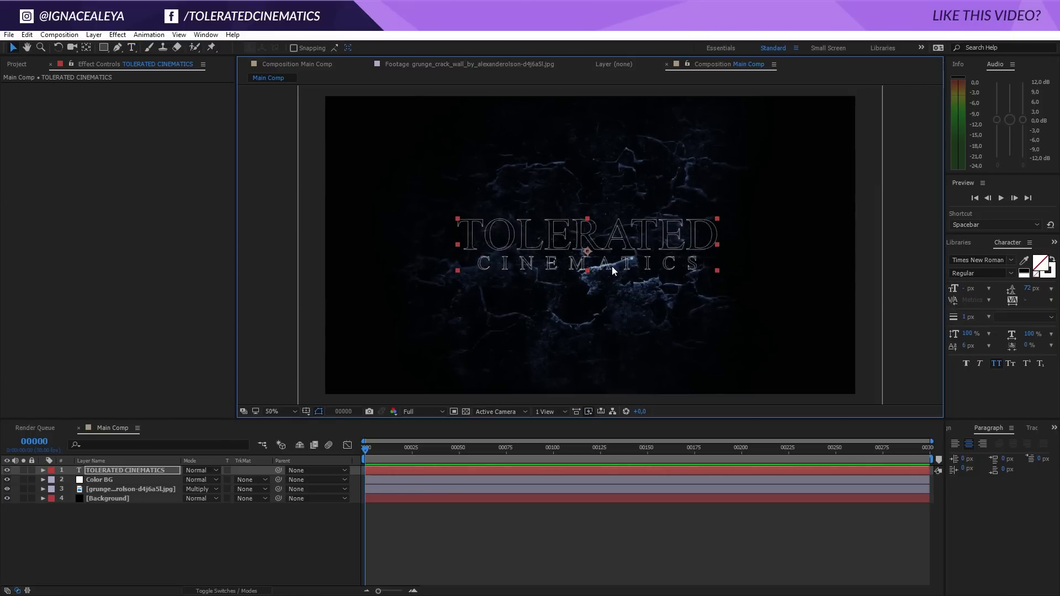
pyautogui.doubleClick(621, 233)
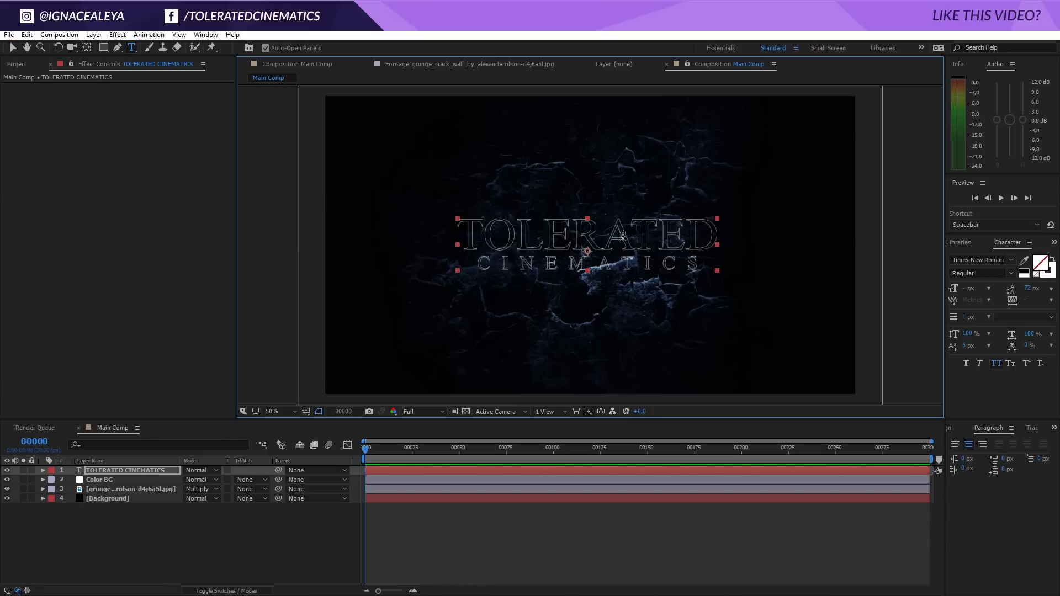
pyautogui.hotkey('ctrl', 'a')
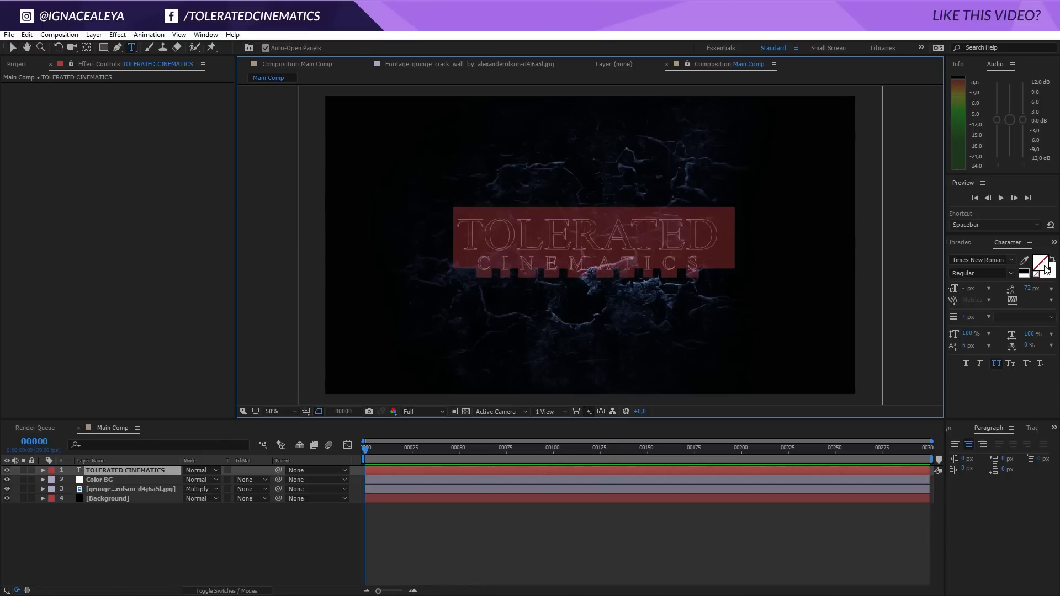
pyautogui.click(1054, 260)
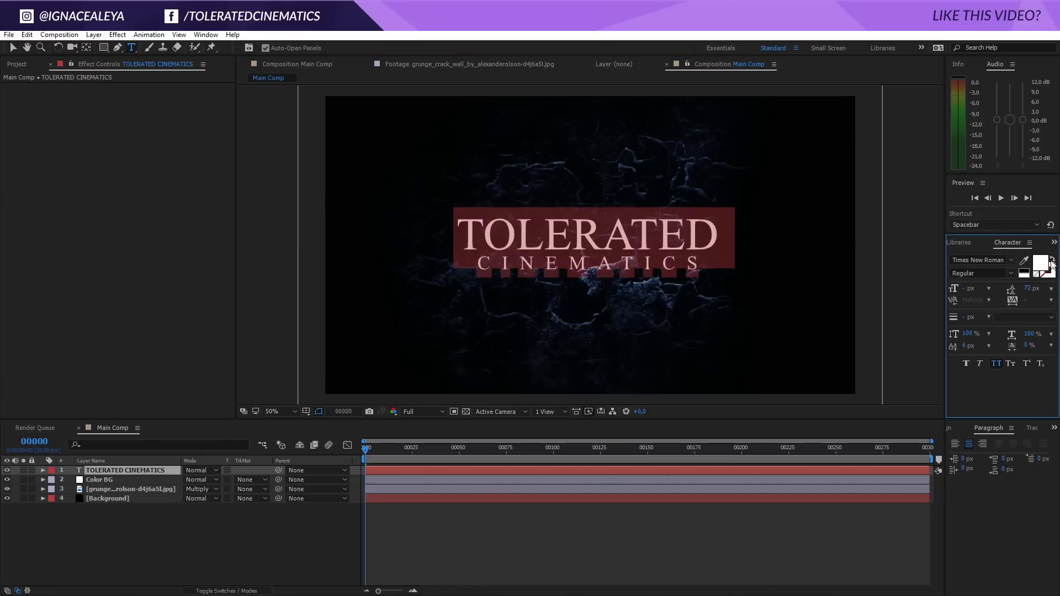
pyautogui.click(580, 246)
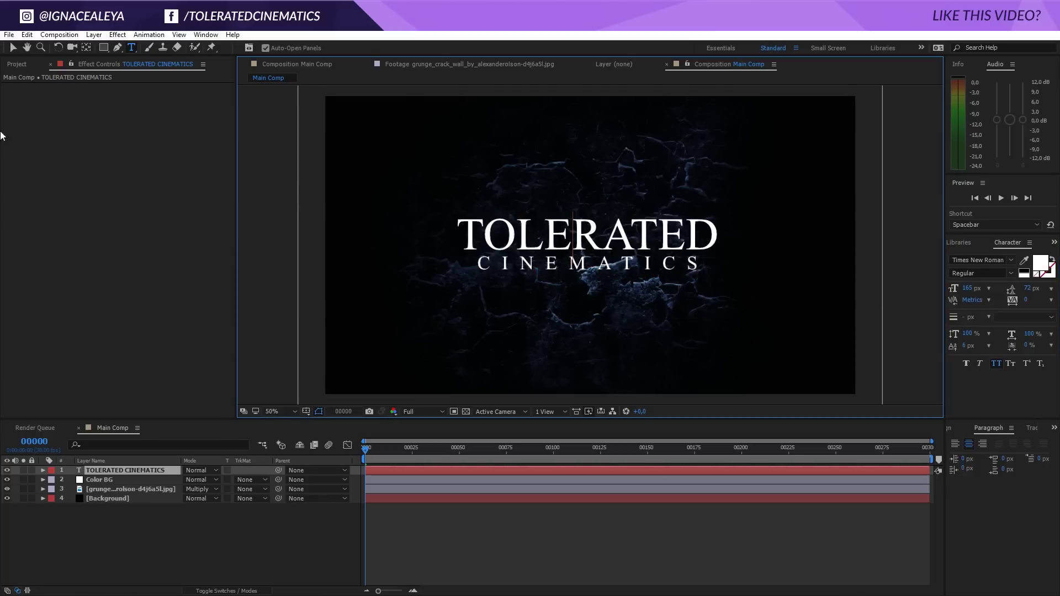
pyautogui.click(15, 50)
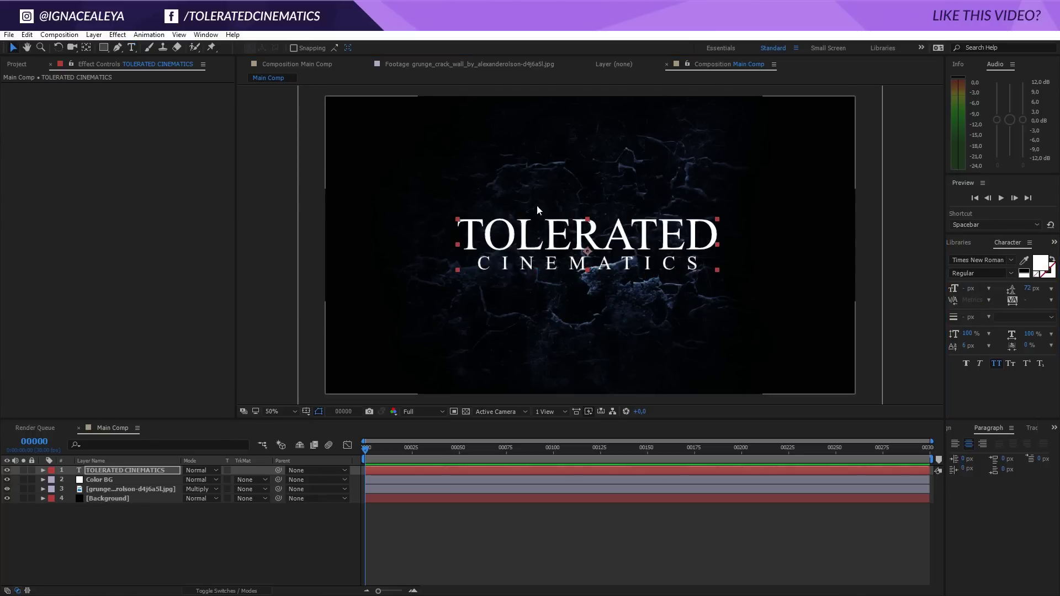
# - Centre the title layer horizontally and vertically, then bring up Pre-compose
pyautogui.click(953, 429)
pyautogui.click(975, 456)
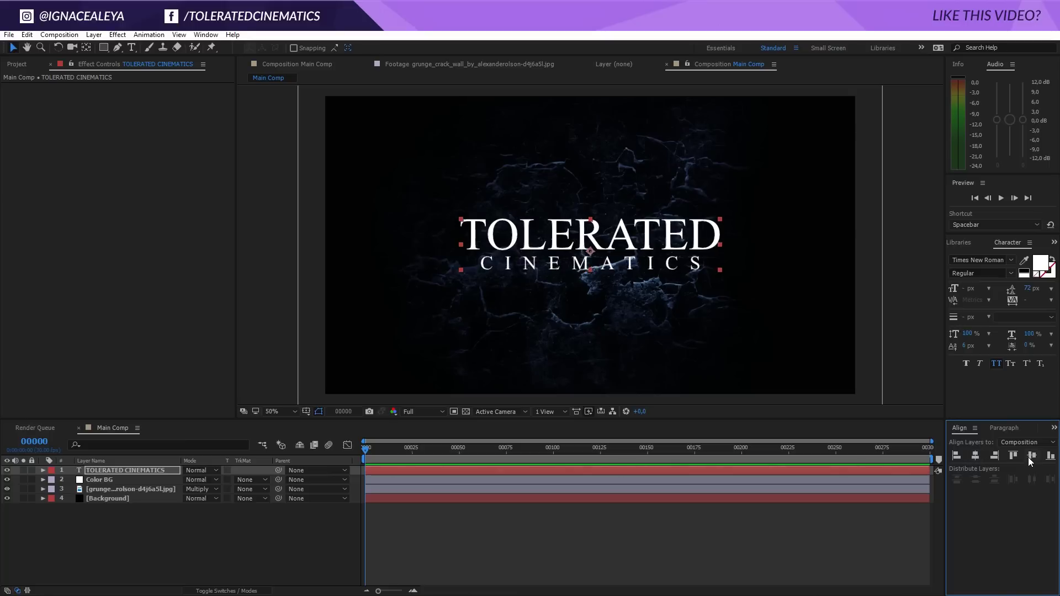
pyautogui.click(1030, 456)
pyautogui.click(462, 473)
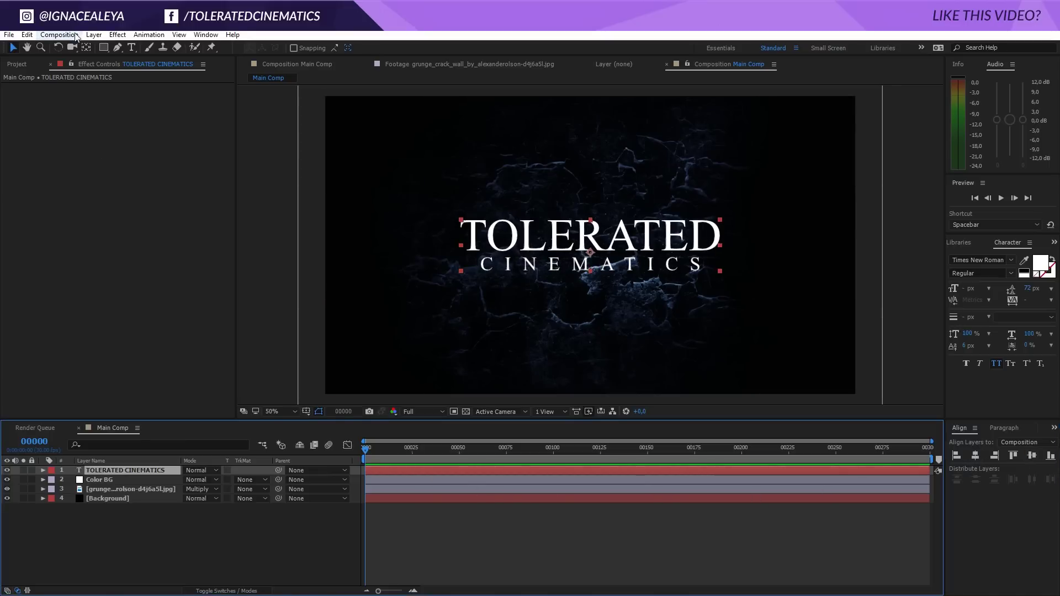
pyautogui.click(94, 34)
pyautogui.click(77, 448)
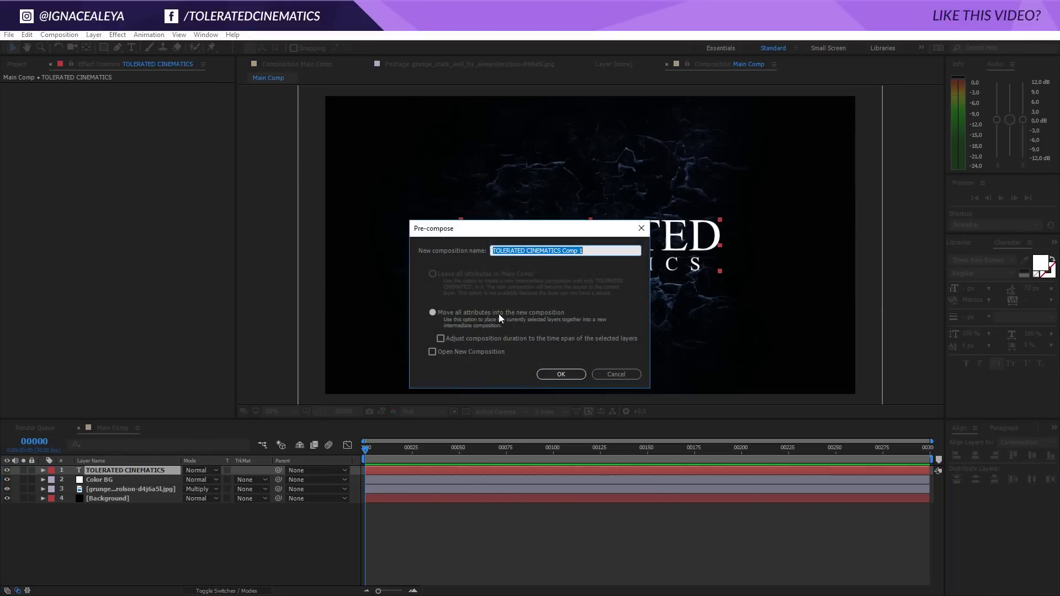
# - Pre-compose the title as 'Title Design' and open that precomp
pyautogui.write('Title Design')
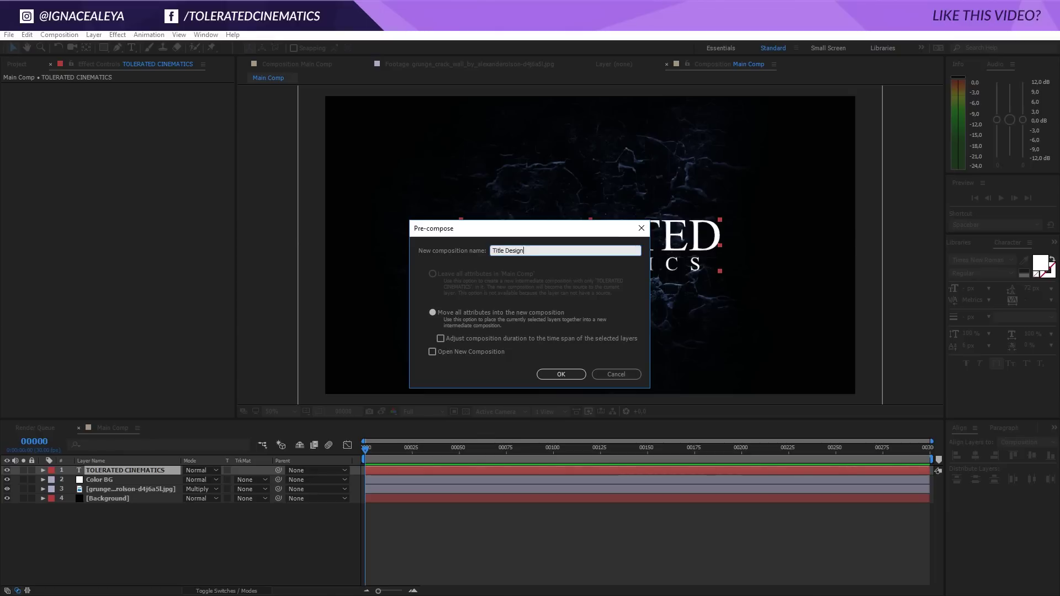
pyautogui.press('Return')
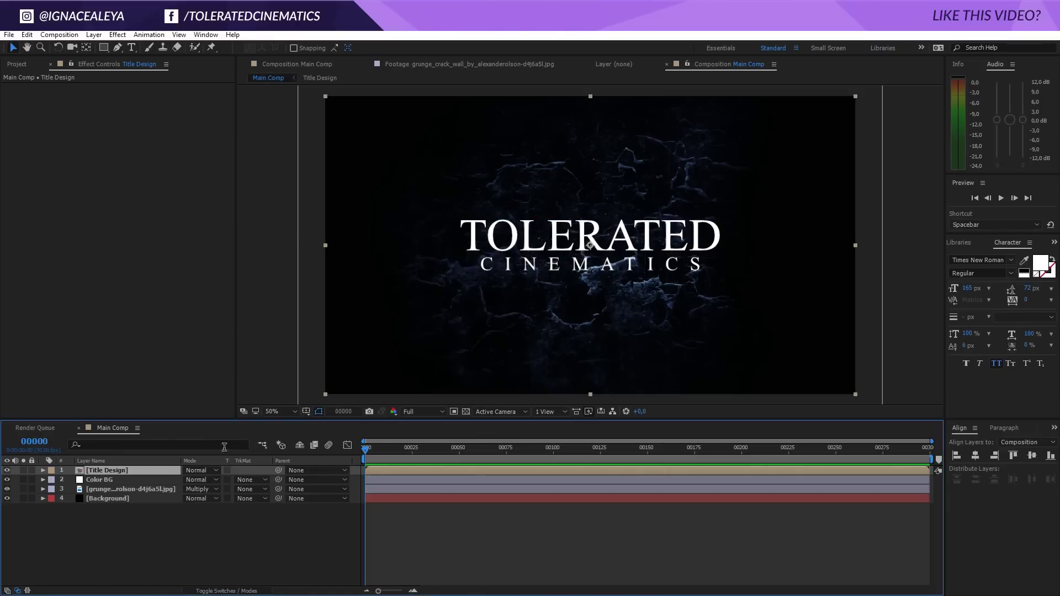
pyautogui.doubleClick(135, 470)
# - Pre-compose the text layer again as 'Title' and open the Title precomp
pyautogui.click(94, 34)
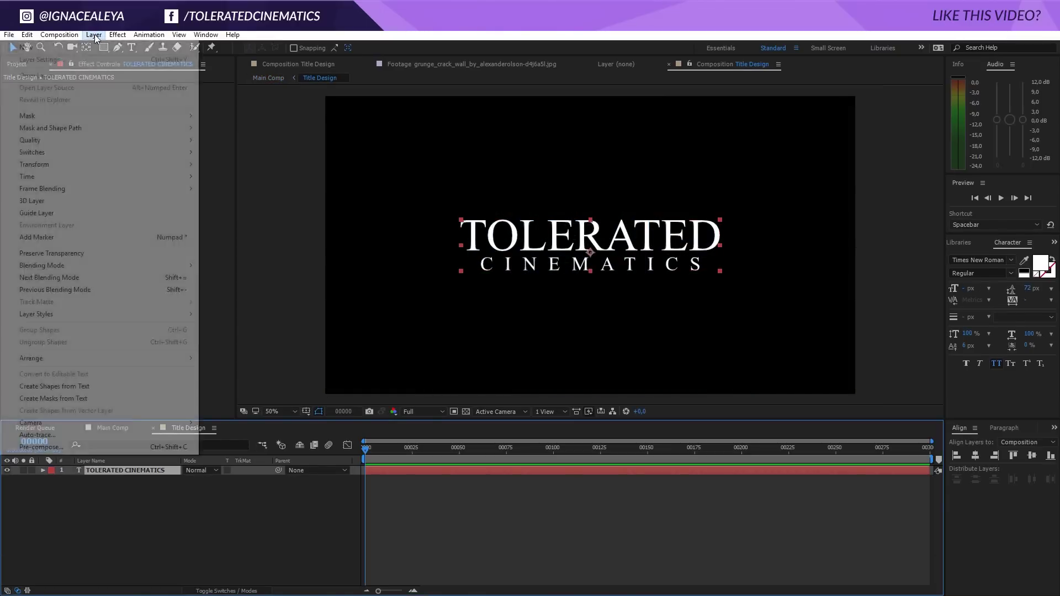
pyautogui.click(59, 447)
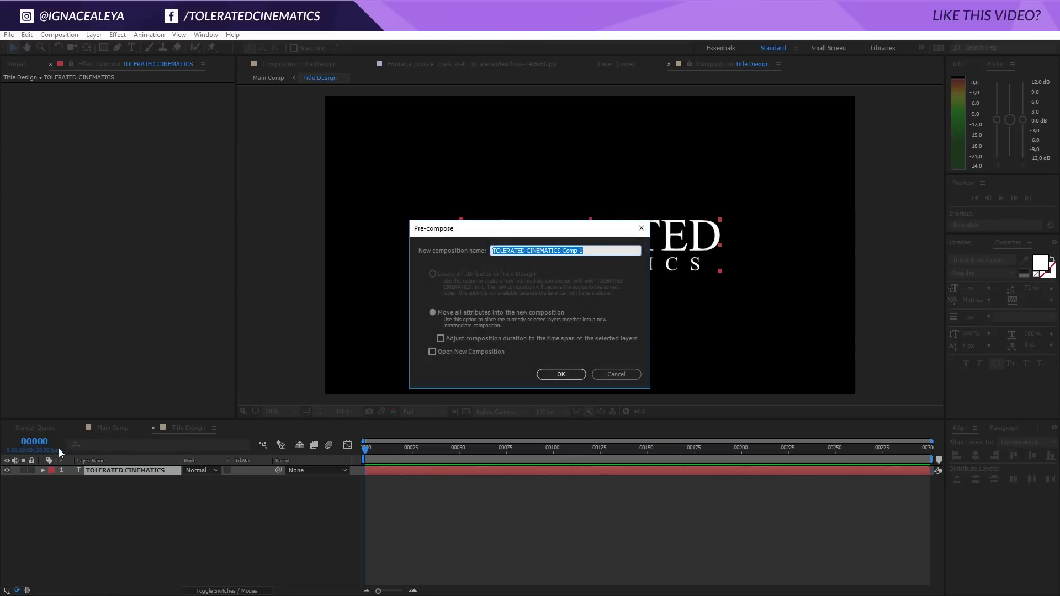
pyautogui.write('Title')
pyautogui.press('Return')
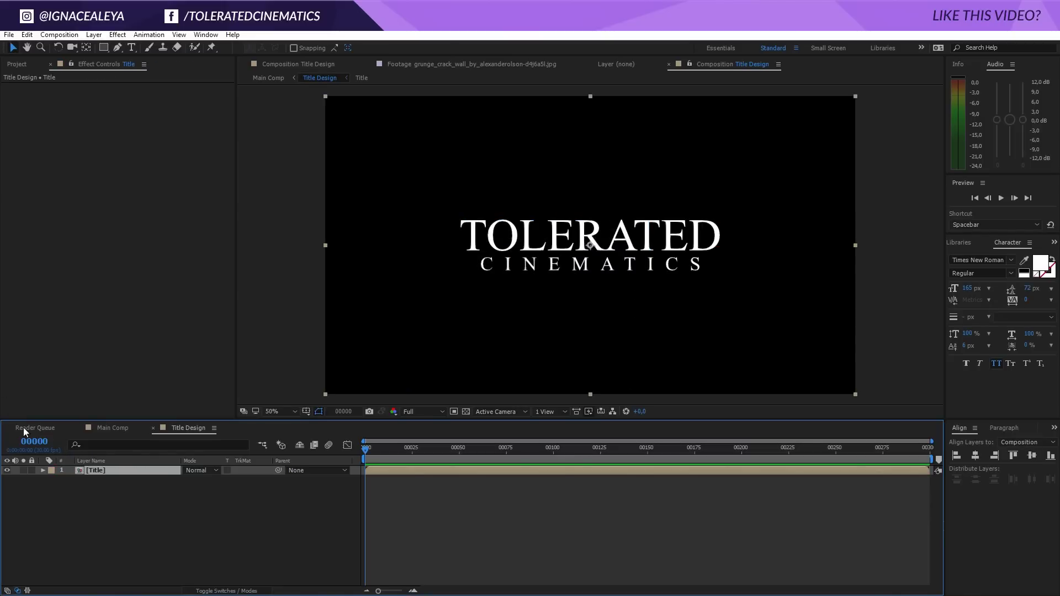
pyautogui.doubleClick(112, 470)
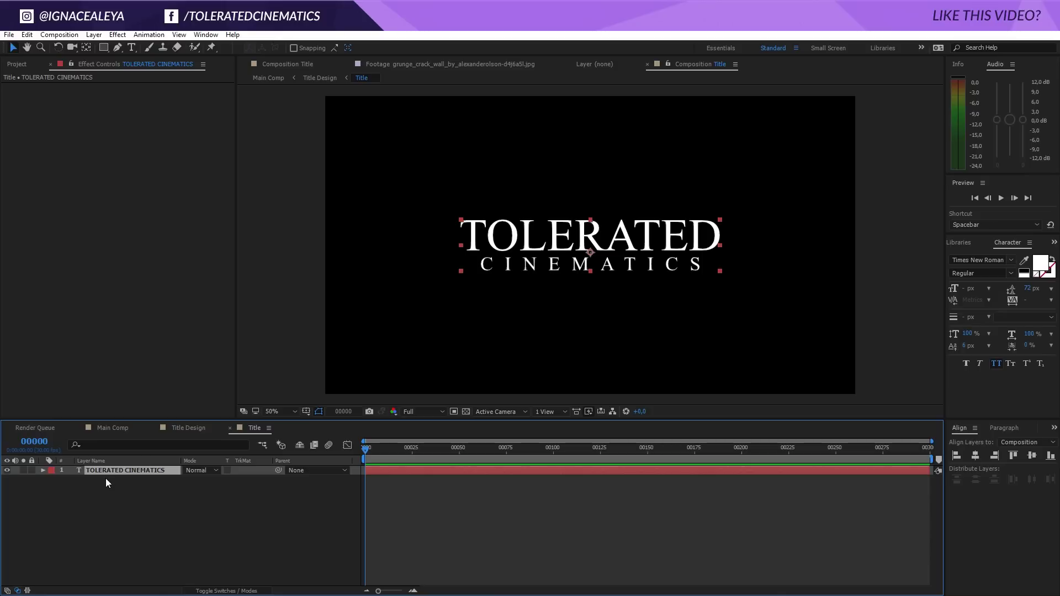
# - Add a Gradient Overlay layer style to the title and open its gradient editor
pyautogui.click(94, 34)
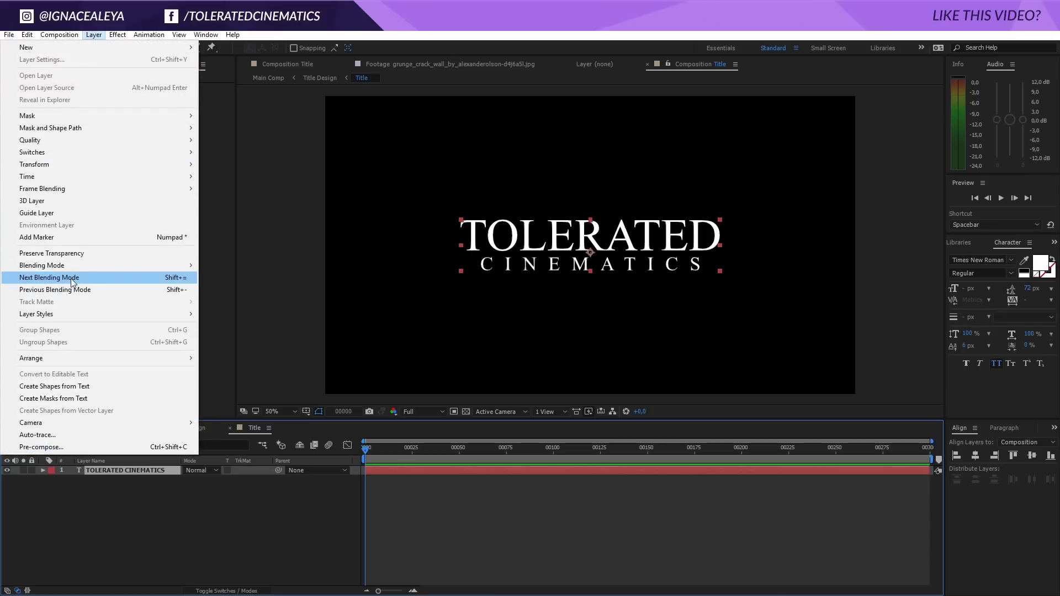
pyautogui.moveTo(43, 316)
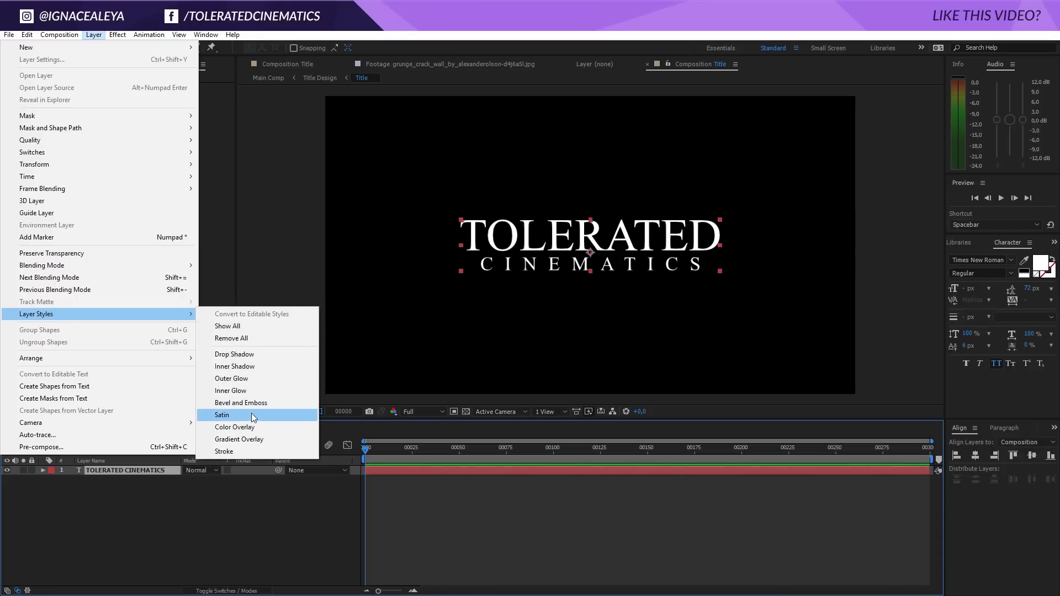
pyautogui.click(253, 439)
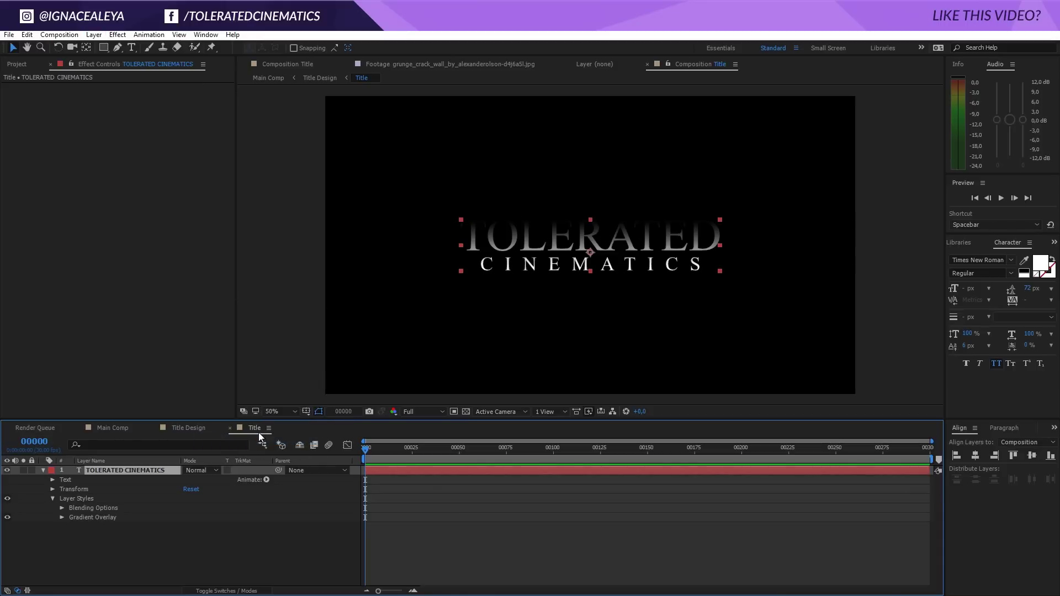
pyautogui.click(62, 518)
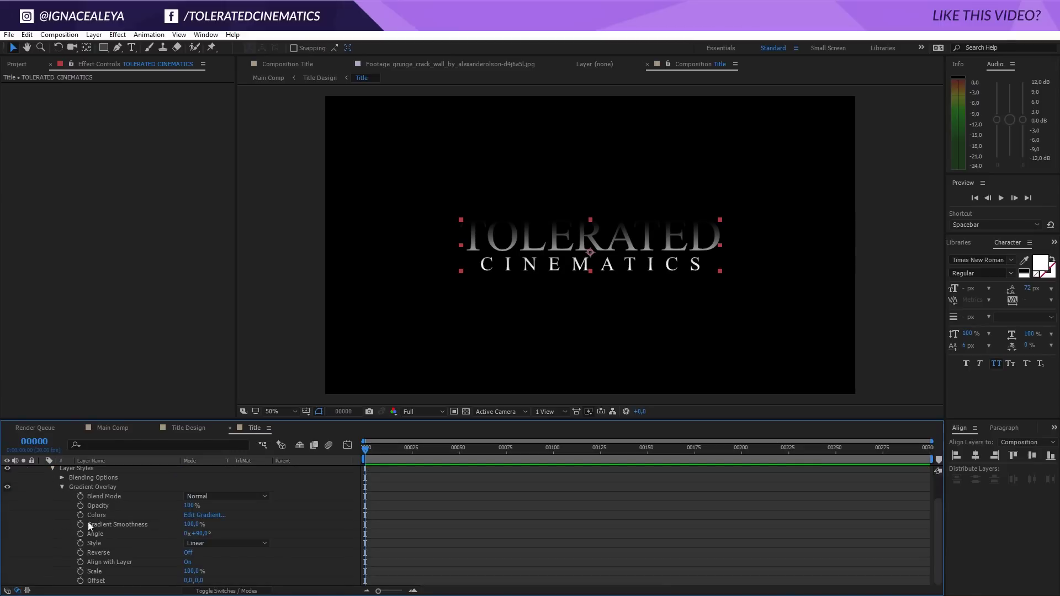
pyautogui.click(205, 517)
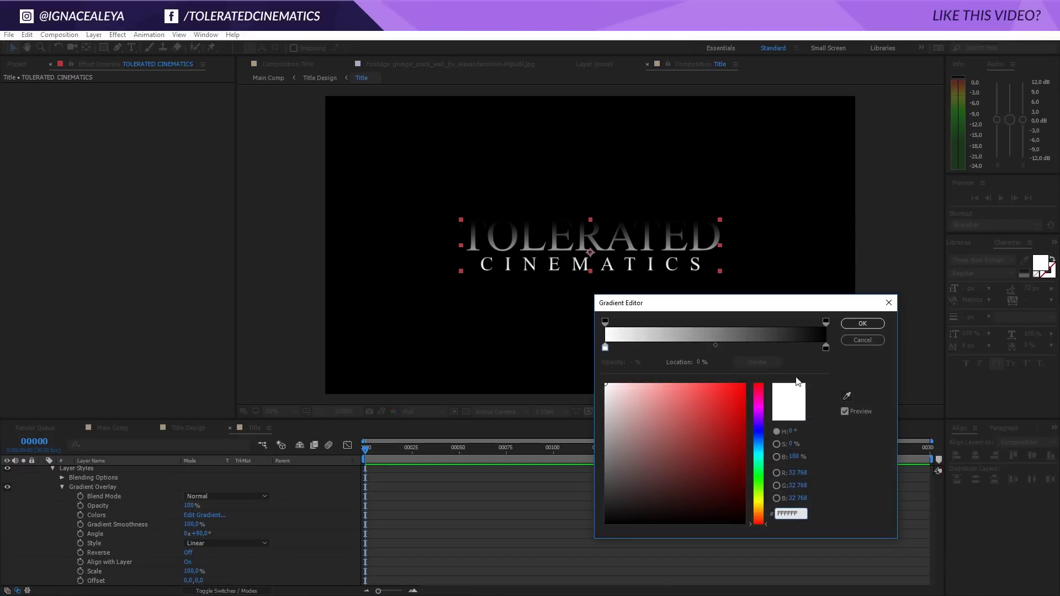
# - Set the gradient's right end stop to dark brown and the left to dark red-orange
pyautogui.click(826, 348)
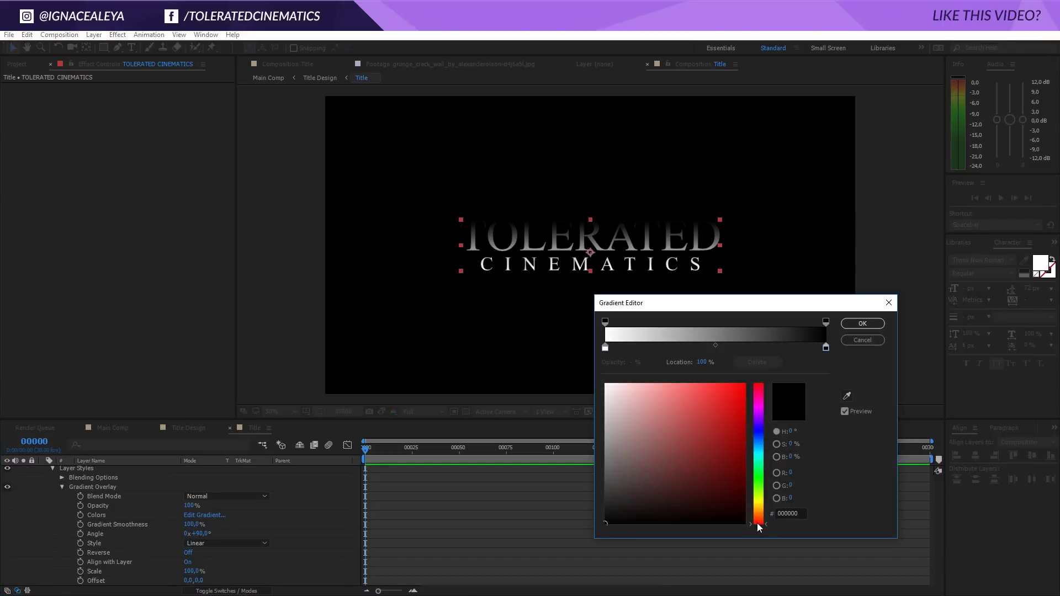
pyautogui.moveTo(761, 525); pyautogui.dragTo(764, 515)
pyautogui.moveTo(697, 504); pyautogui.dragTo(674, 505)
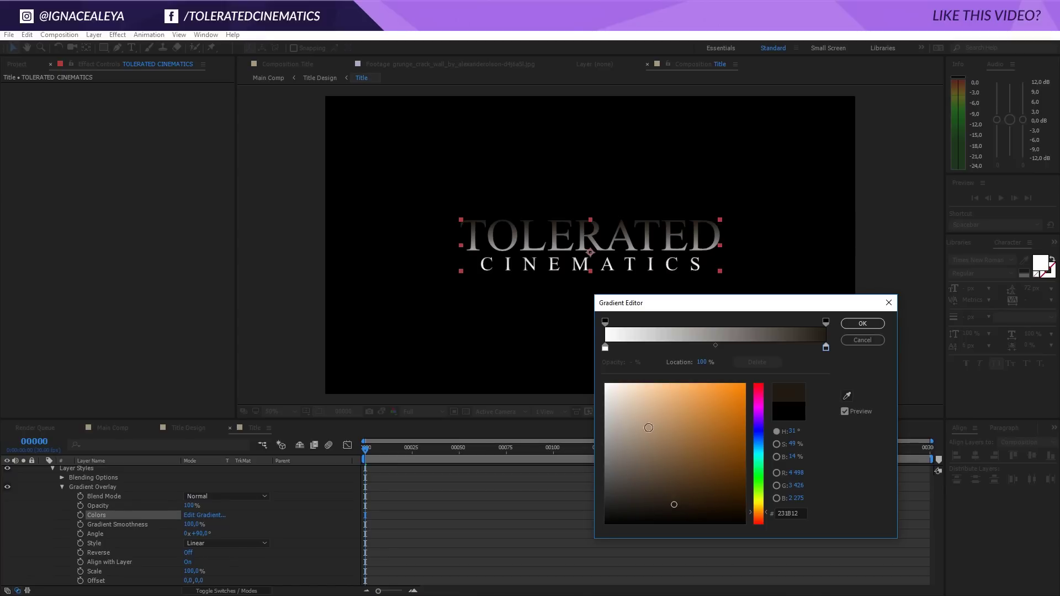
pyautogui.click(605, 348)
pyautogui.click(681, 508)
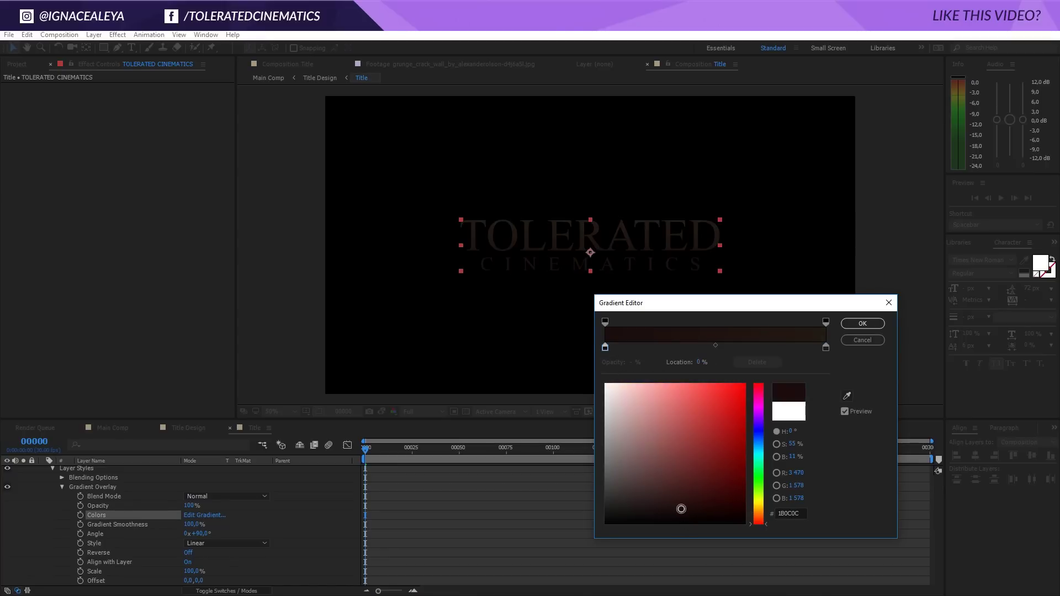
pyautogui.click(760, 517)
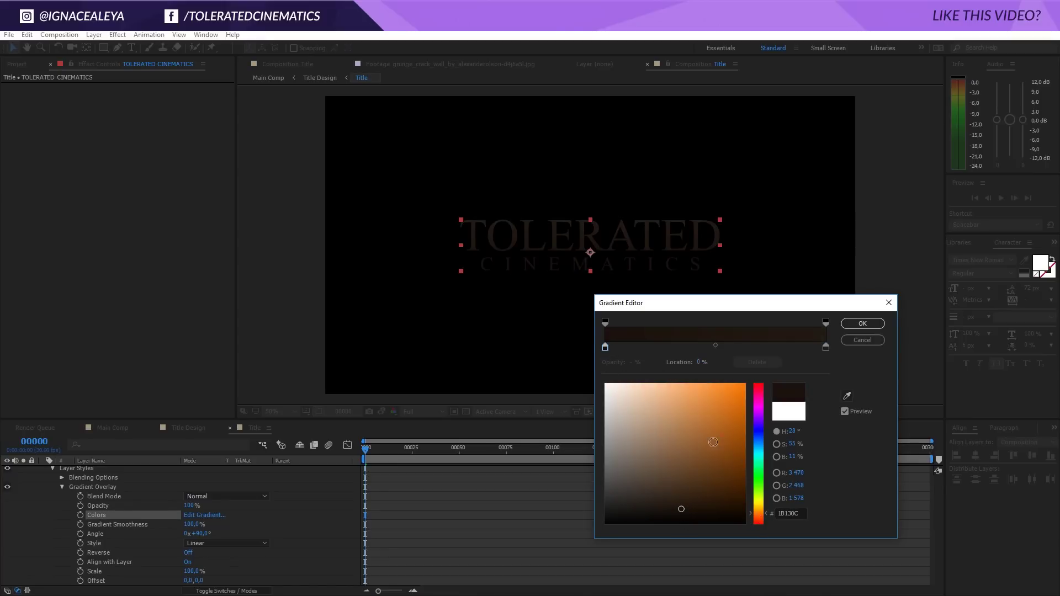
# - Add beige and gold colour stops across the gradient, starting at 25%, and confirm it
pyautogui.click(660, 347)
pyautogui.click(614, 456)
pyautogui.moveTo(607, 451); pyautogui.dragTo(618, 390)
pyautogui.click(705, 347)
pyautogui.moveTo(706, 347); pyautogui.dragTo(678, 350)
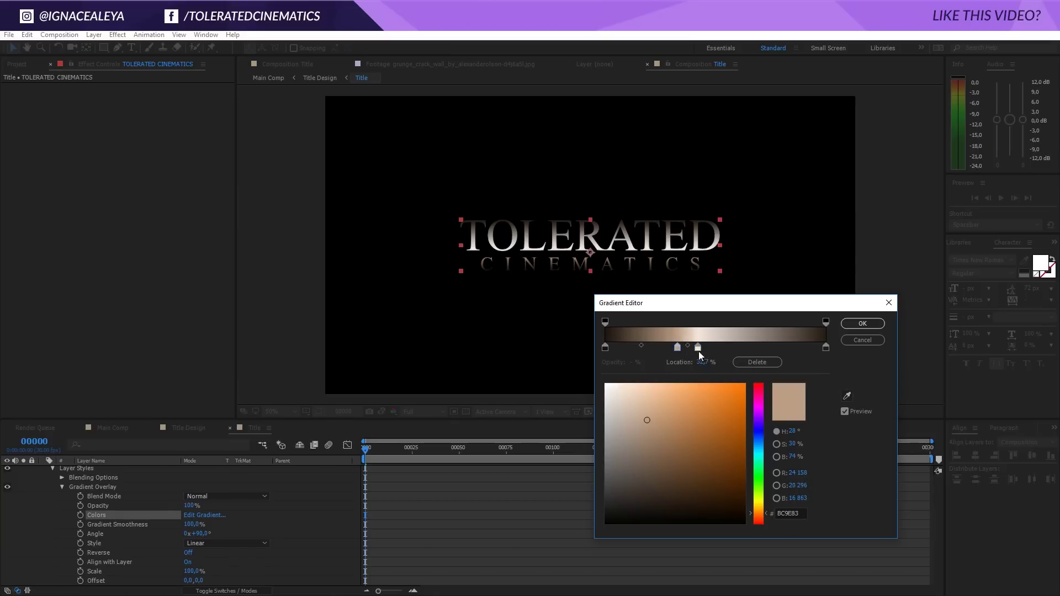
pyautogui.click(764, 347)
pyautogui.moveTo(670, 403); pyautogui.dragTo(694, 402)
pyautogui.press('Return')
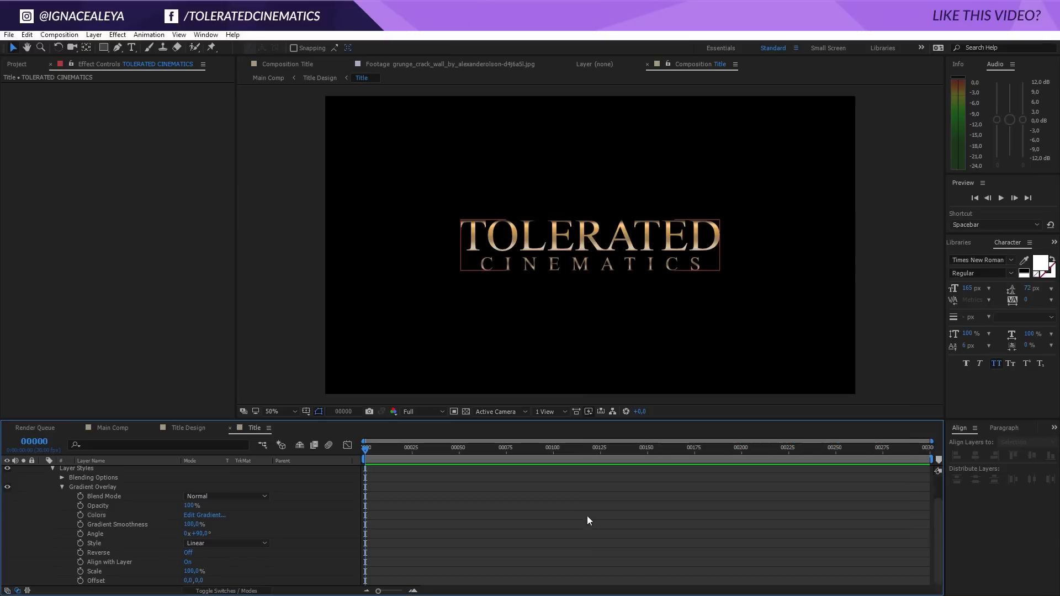
# - Select the TOLERATED CINEMATICS layer and reopen its gradient colours
pyautogui.scroll(2, 97, 502)
pyautogui.click(90, 474)
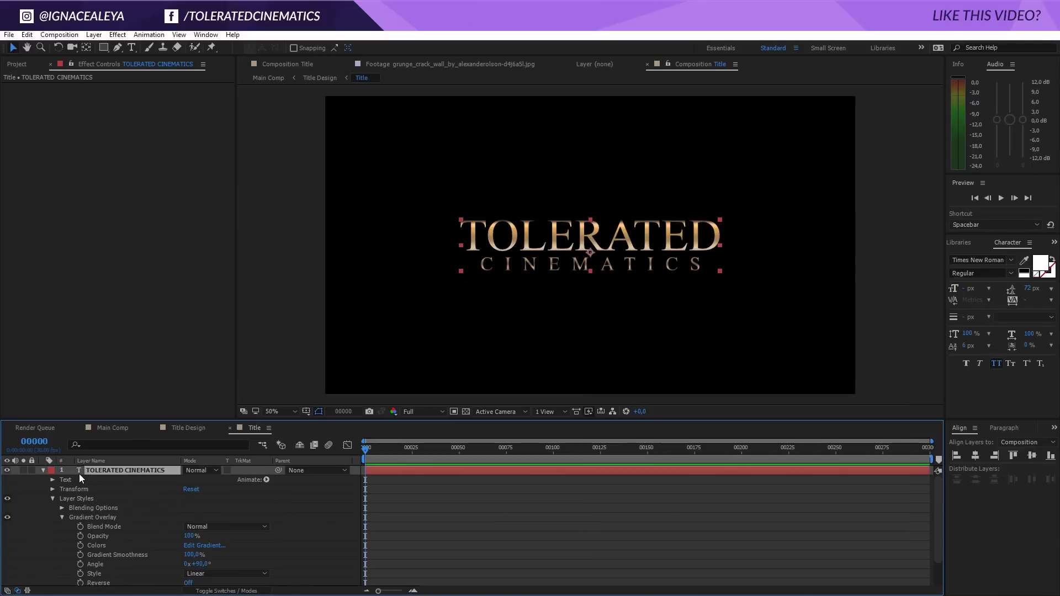
pyautogui.click(197, 546)
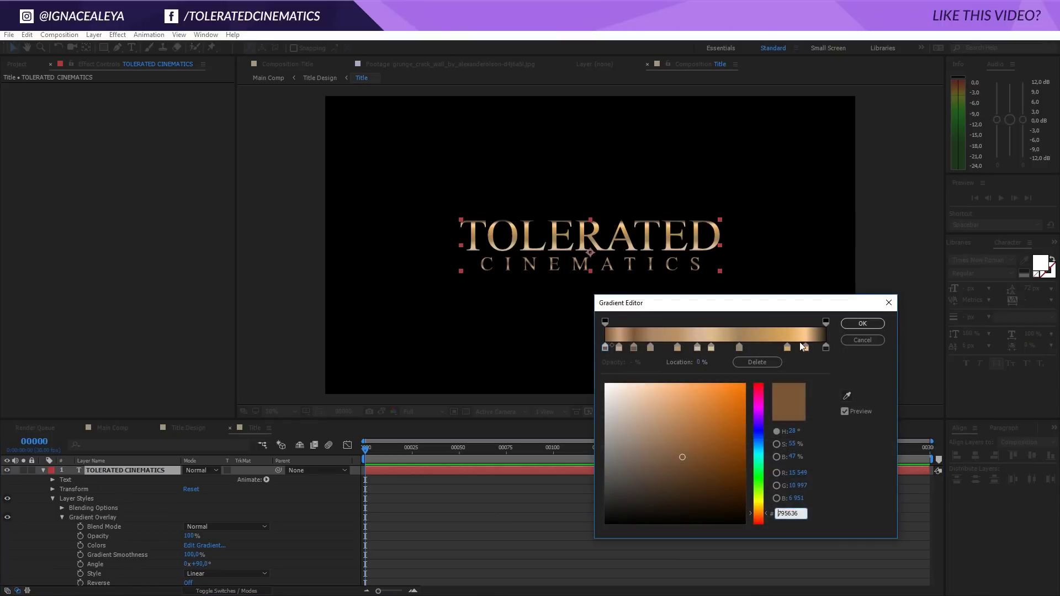
# - Duplicate the title layer, turn the copy into an outline, and solo it at 100%
pyautogui.click(863, 324)
pyautogui.click(131, 469)
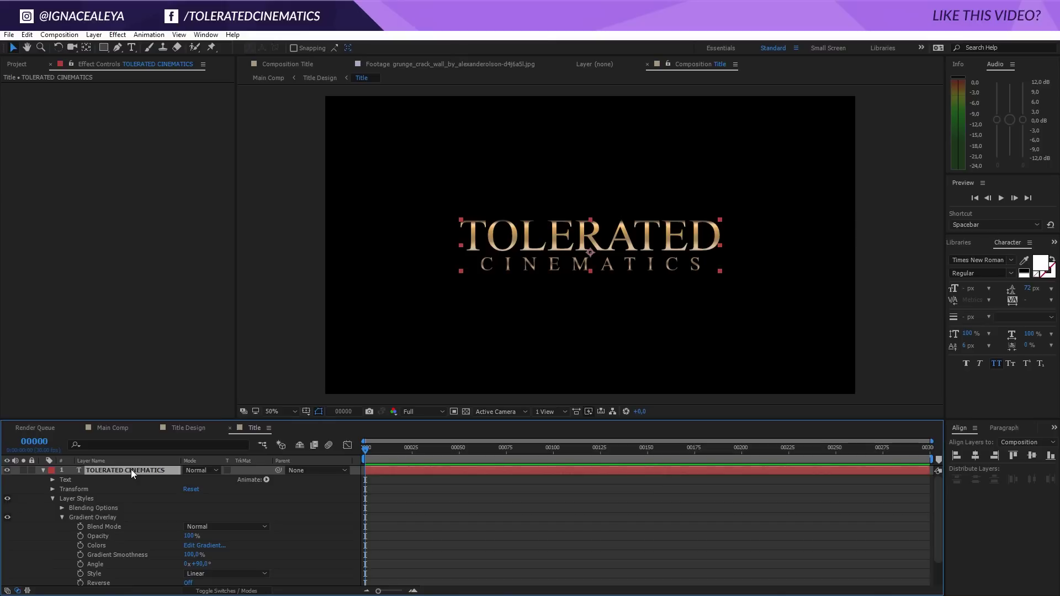
pyautogui.hotkey('ctrl', 'd')
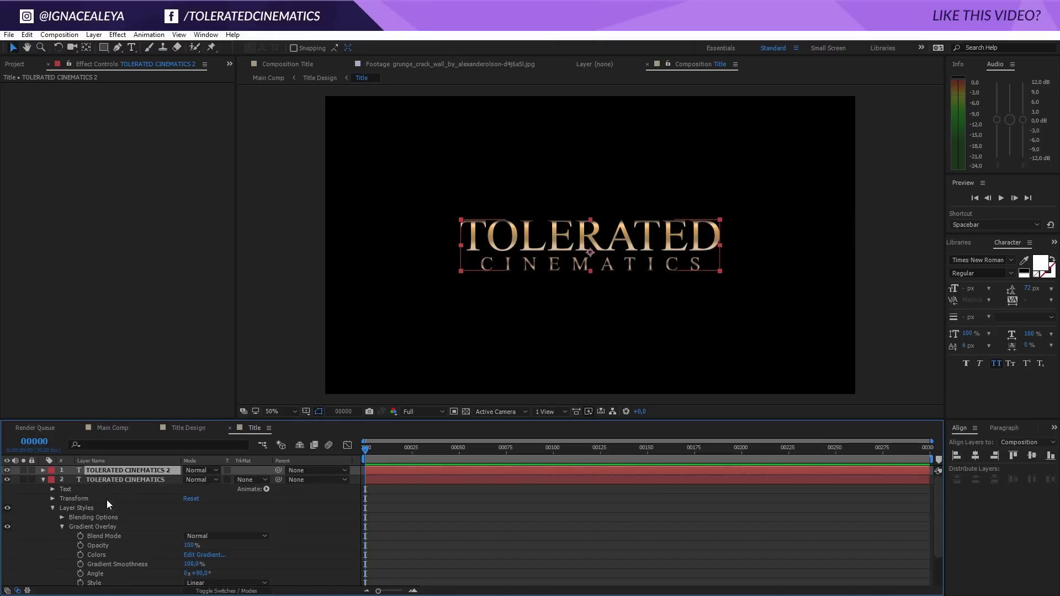
pyautogui.click(1053, 261)
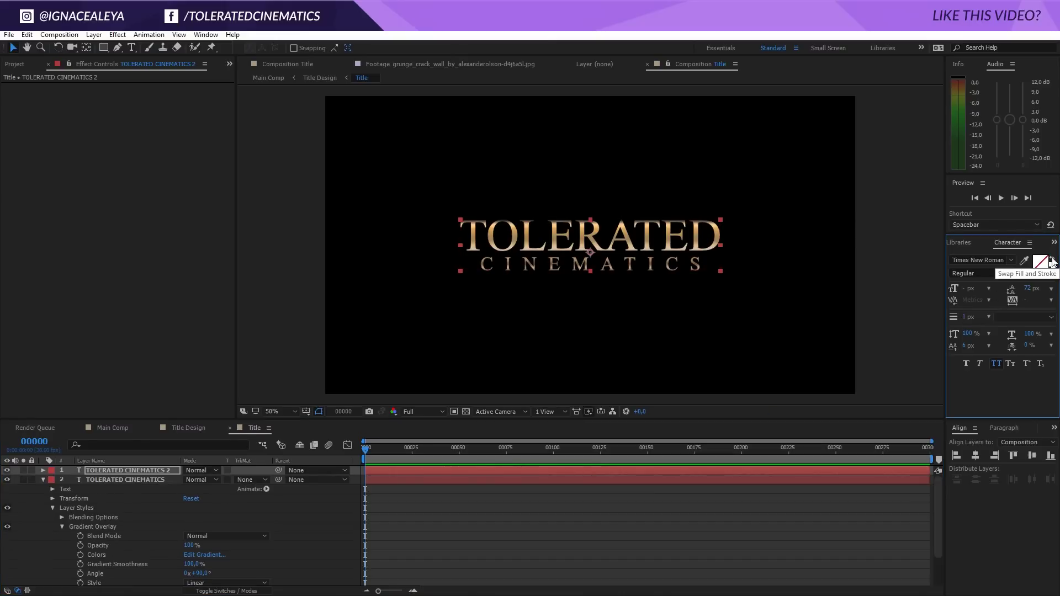
pyautogui.click(23, 470)
pyautogui.press('.')
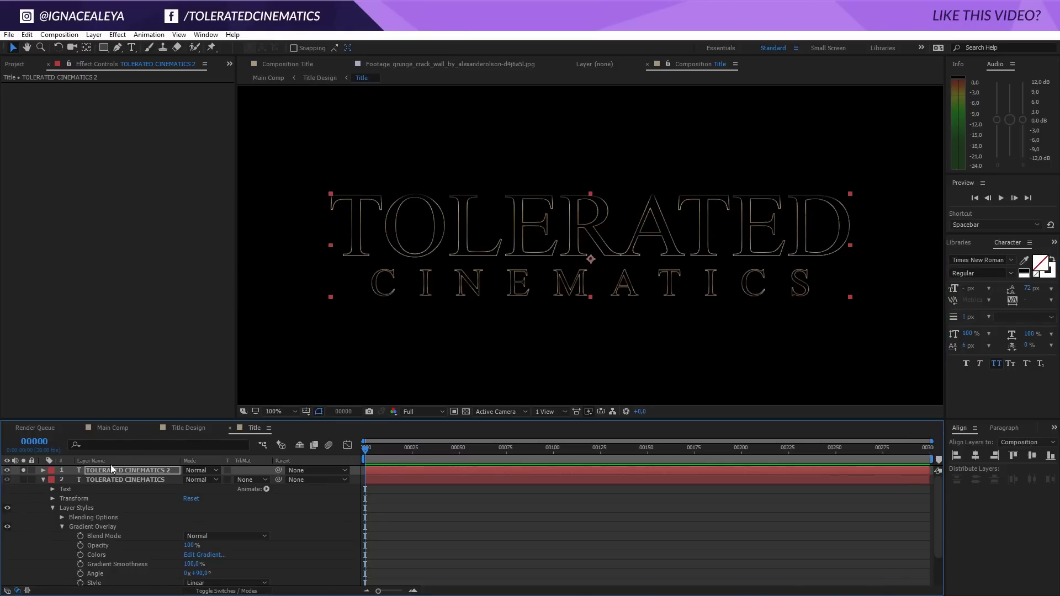
# - Switch the duplicate's Gradient Overlay Reverse on, then unsolo and view at 200%
pyautogui.click(43, 472)
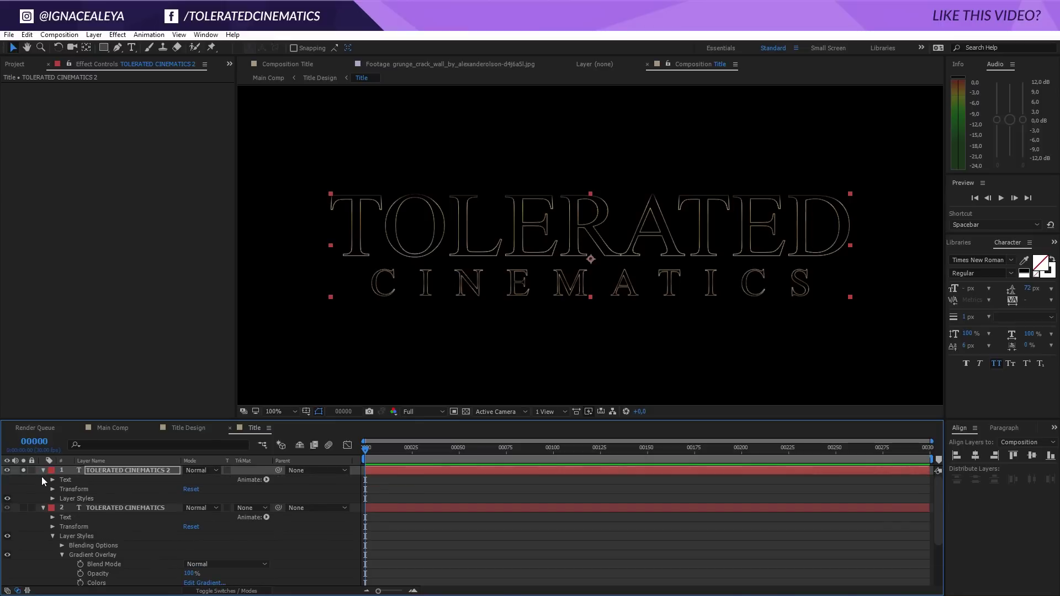
pyautogui.click(53, 498)
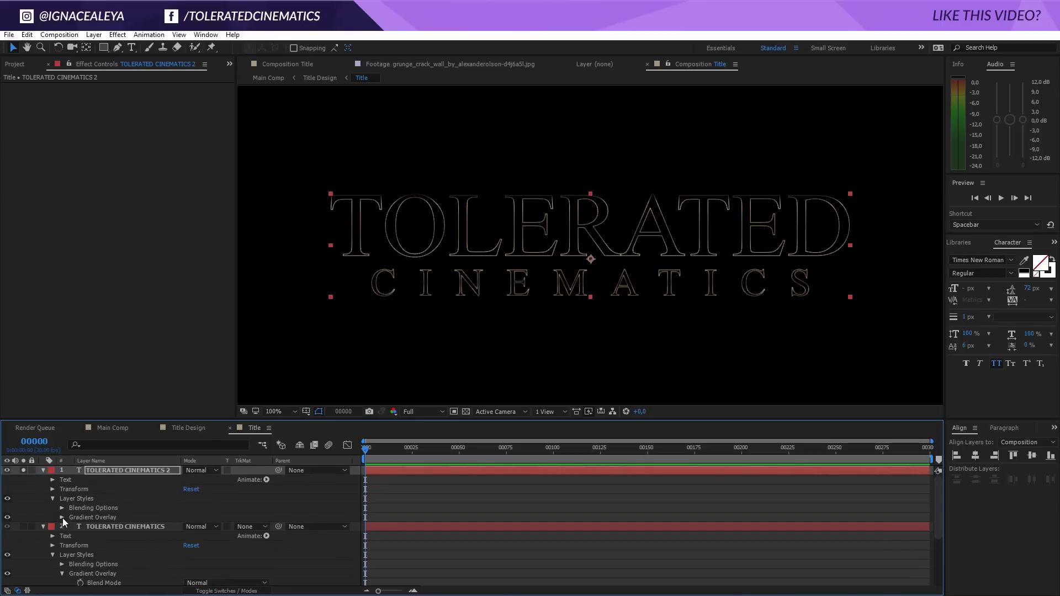
pyautogui.click(62, 518)
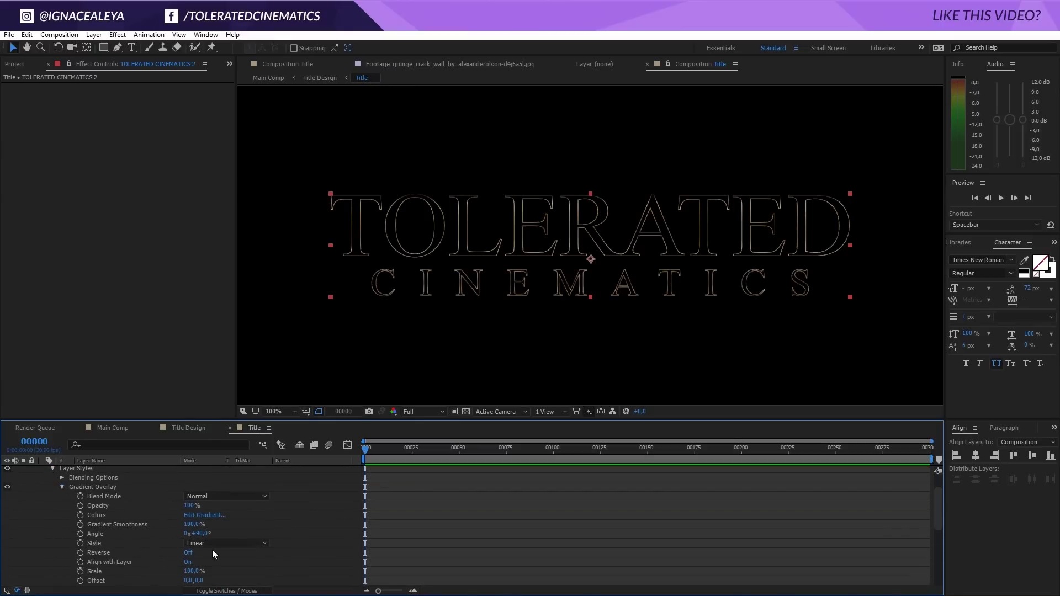
pyautogui.click(191, 553)
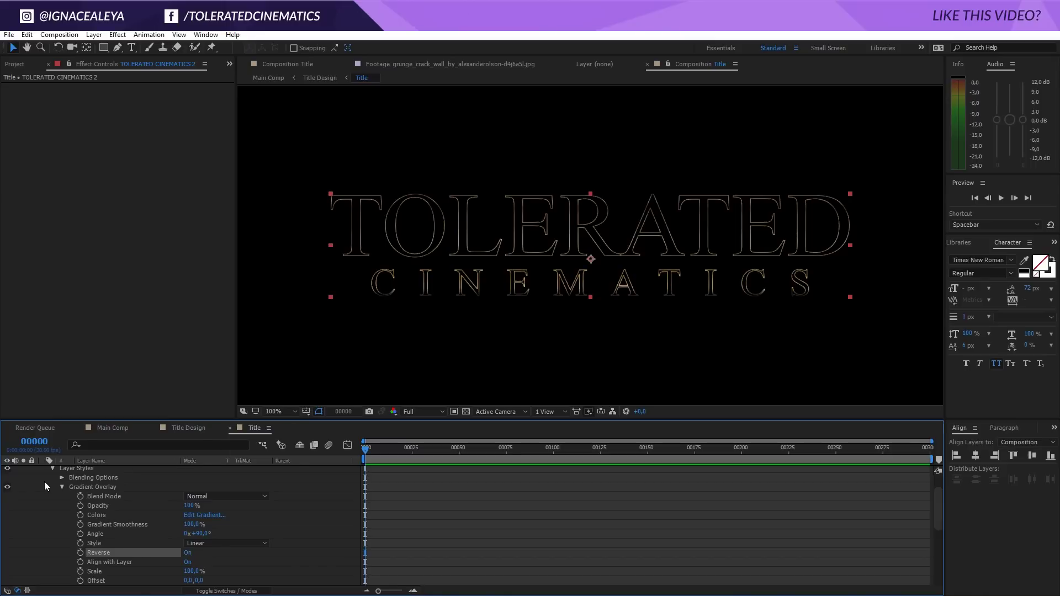
pyautogui.scroll(3, 44, 481)
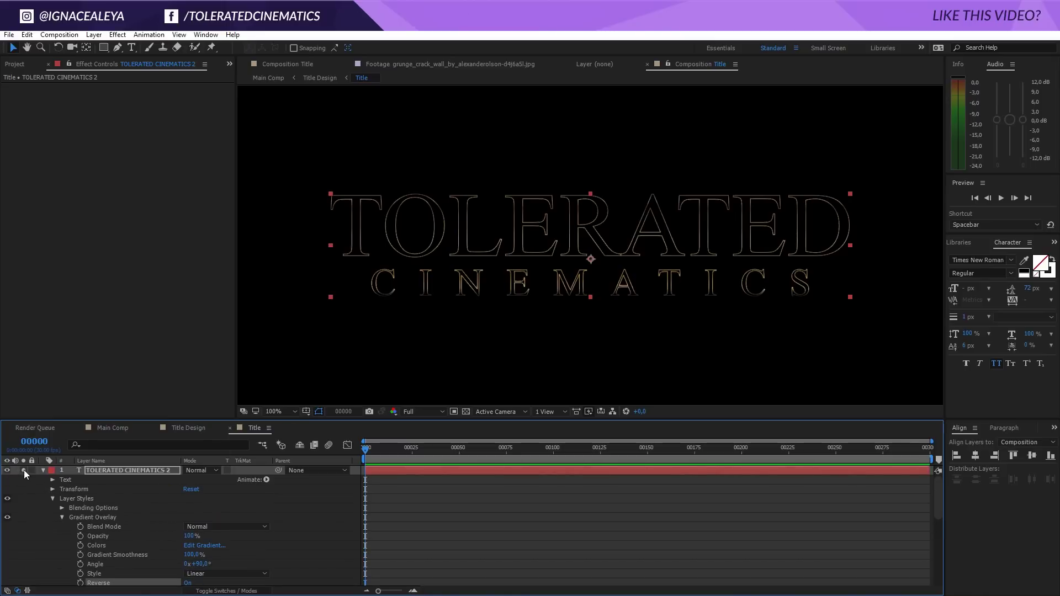
pyautogui.click(24, 470)
pyautogui.press('.')
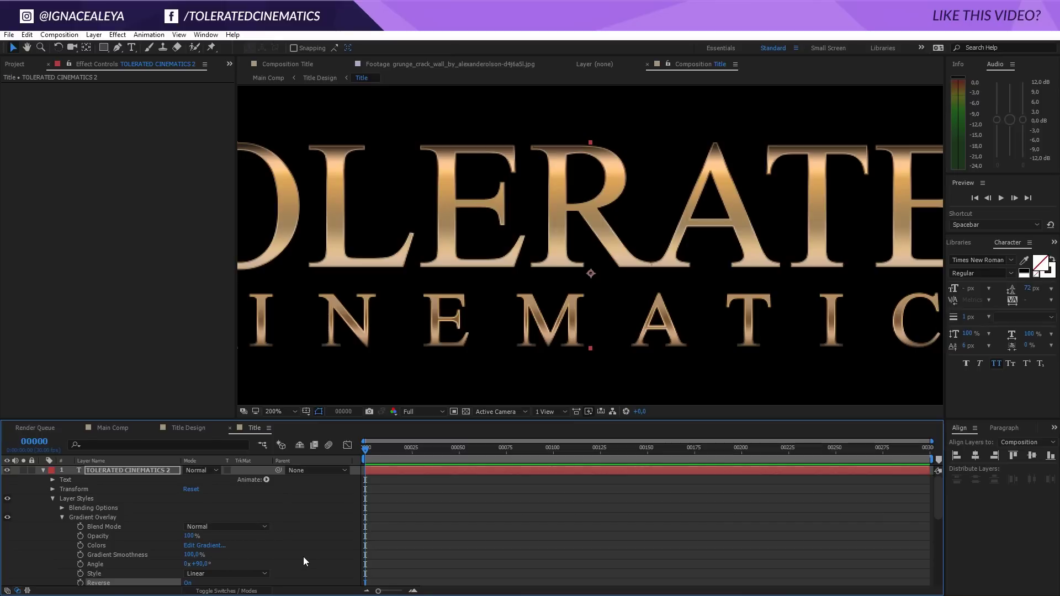
# - Re-edit the outline copy's Gradient Overlay with a white stop at 13% and richer gold at 60.8%
pyautogui.click(209, 546)
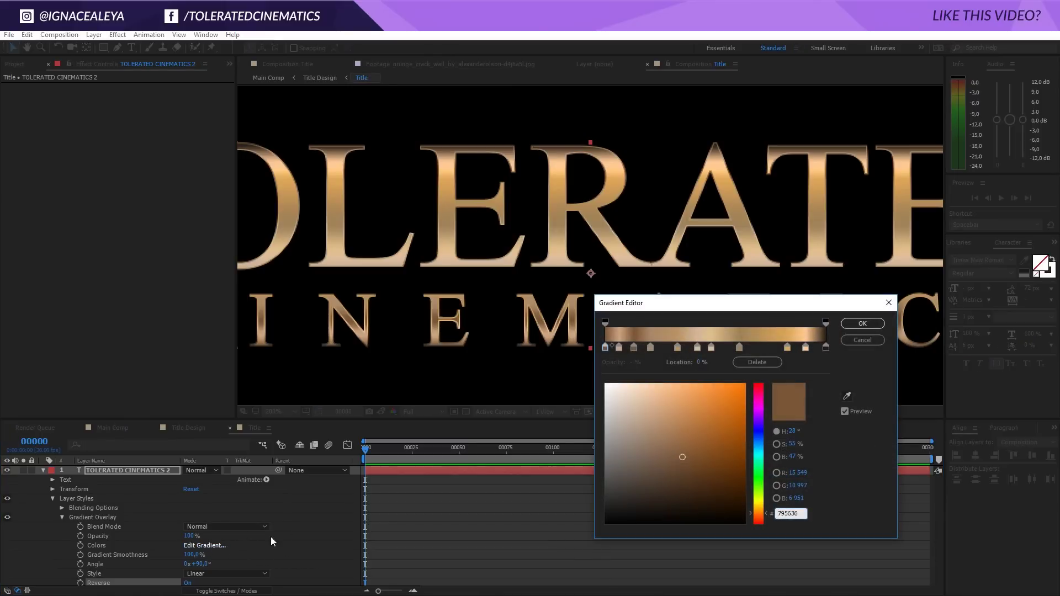
pyautogui.click(635, 348)
pyautogui.click(615, 394)
pyautogui.moveTo(627, 407); pyautogui.dragTo(603, 381)
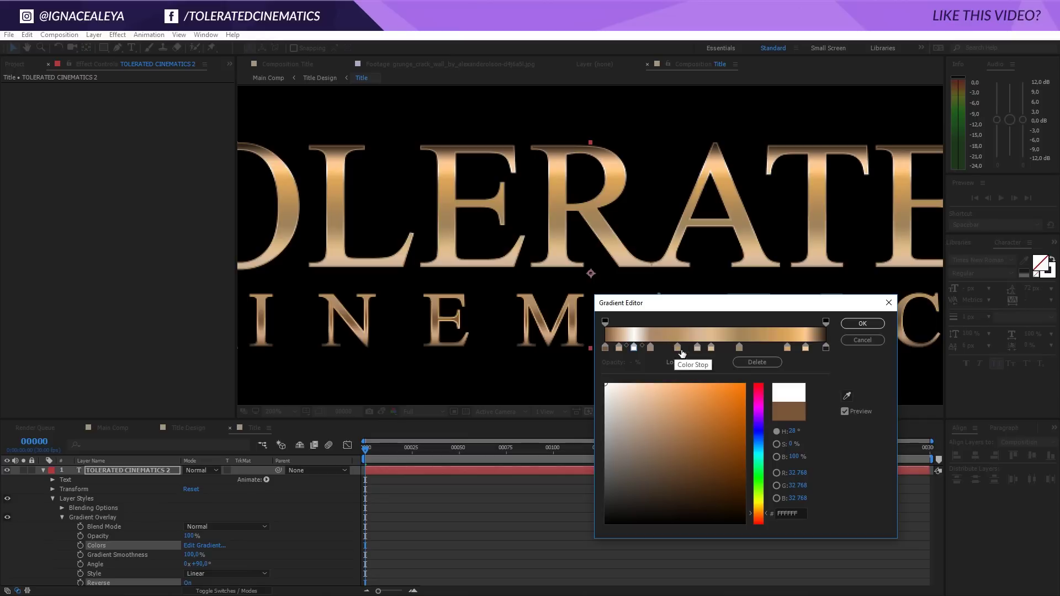
pyautogui.click(740, 347)
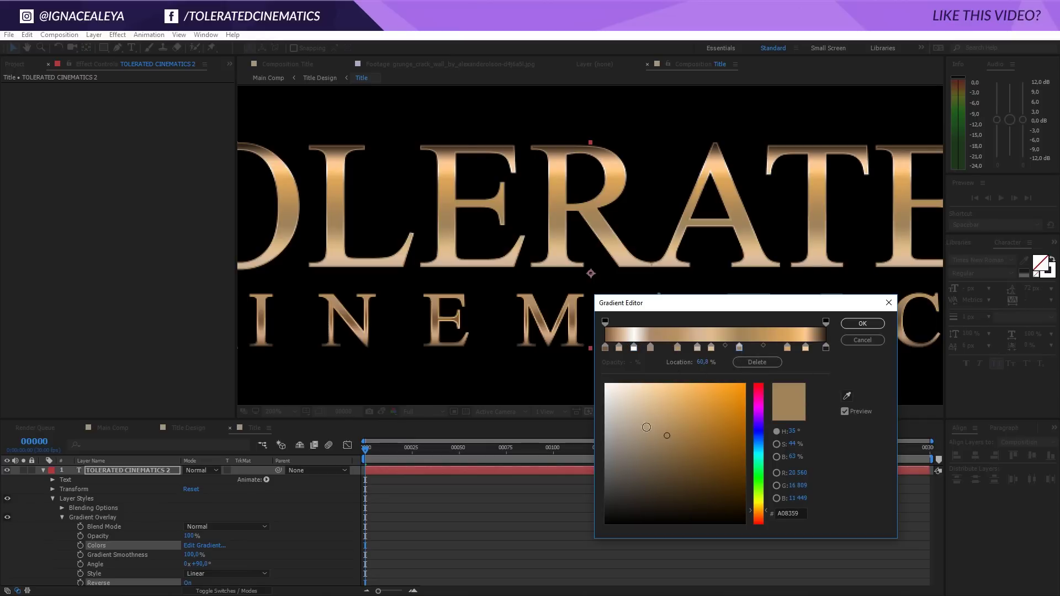
pyautogui.moveTo(667, 436); pyautogui.dragTo(677, 399)
pyautogui.press('Return')
# - Collapse both TOLERATED CINEMATICS text layers' properties and deselect them
pyautogui.press(',')
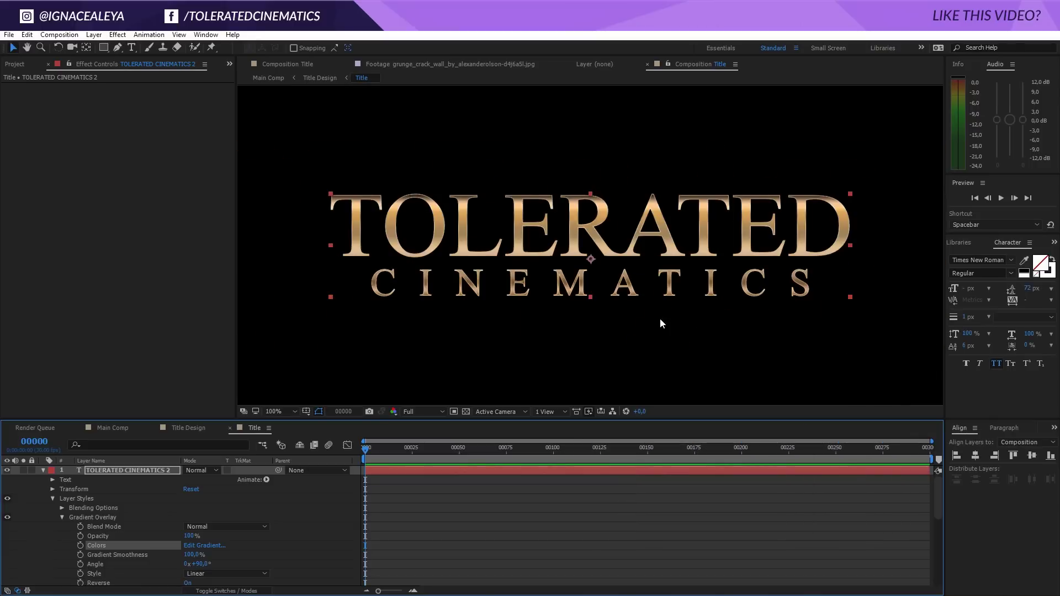
pyautogui.press(',')
pyautogui.press(',')
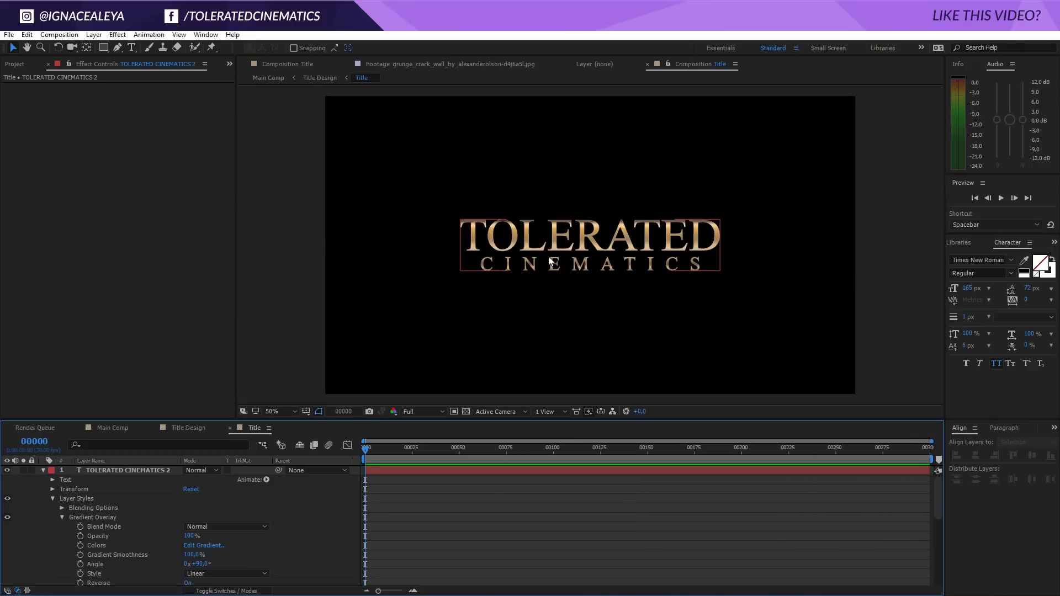
pyautogui.press('.')
pyautogui.press('.')
pyautogui.press('.')
pyautogui.press('.')
pyautogui.press(',')
pyautogui.press(',')
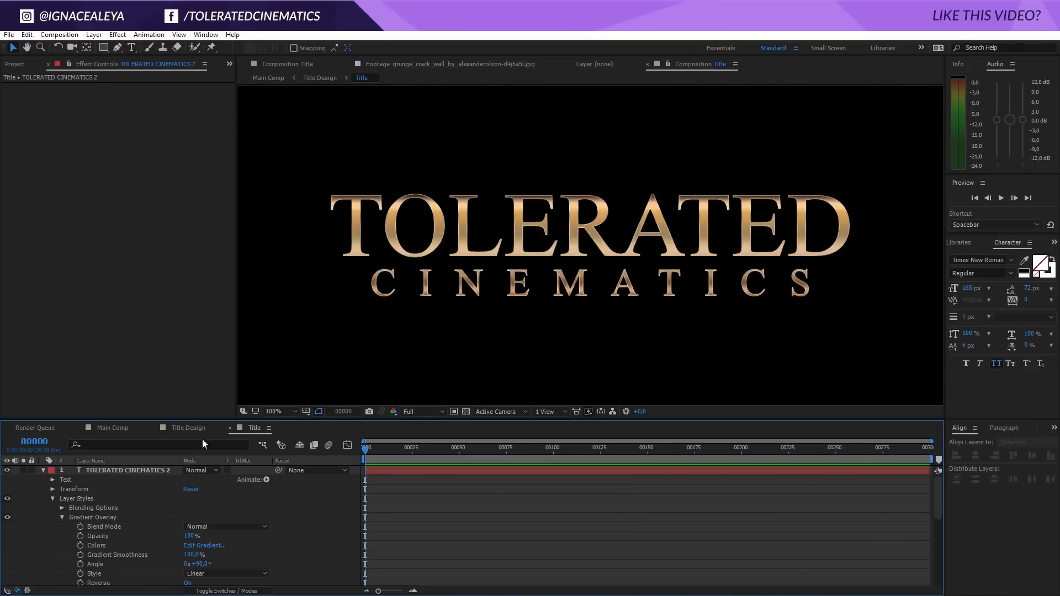
pyautogui.click(43, 470)
pyautogui.click(7, 471)
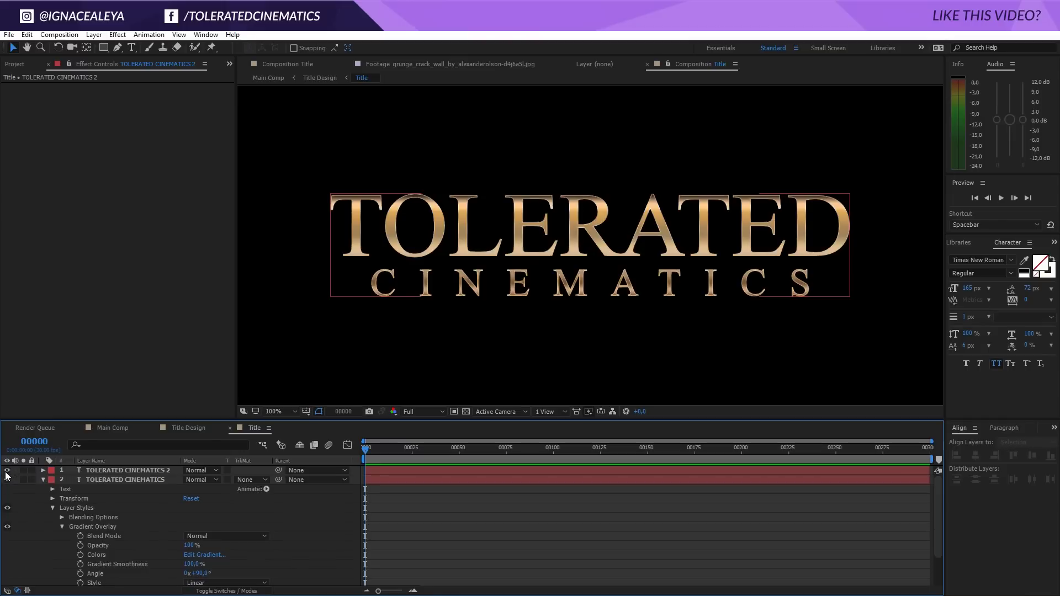
pyautogui.click(7, 470)
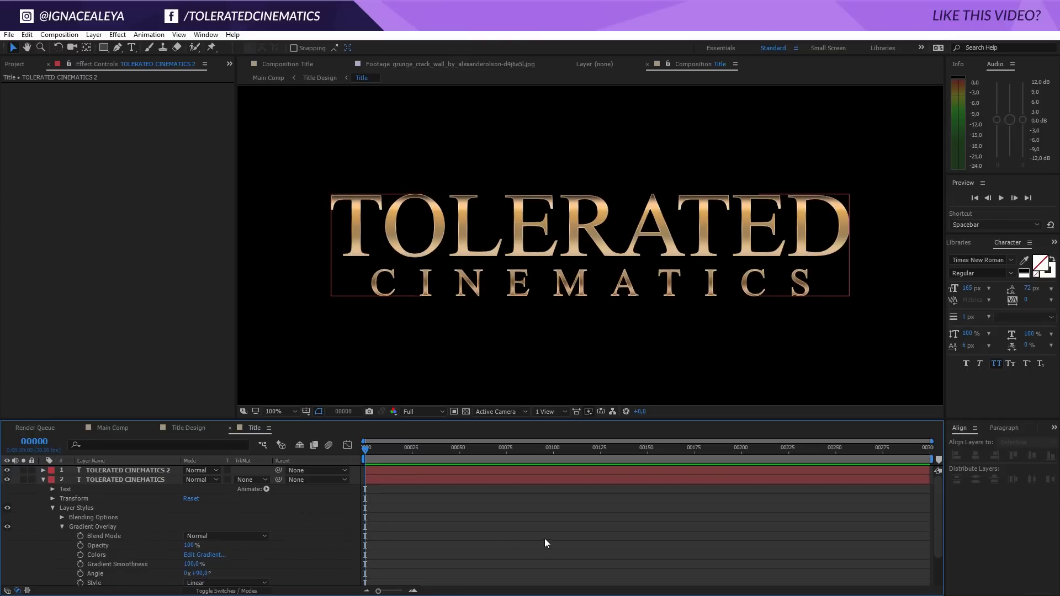
pyautogui.click(43, 480)
pyautogui.click(61, 497)
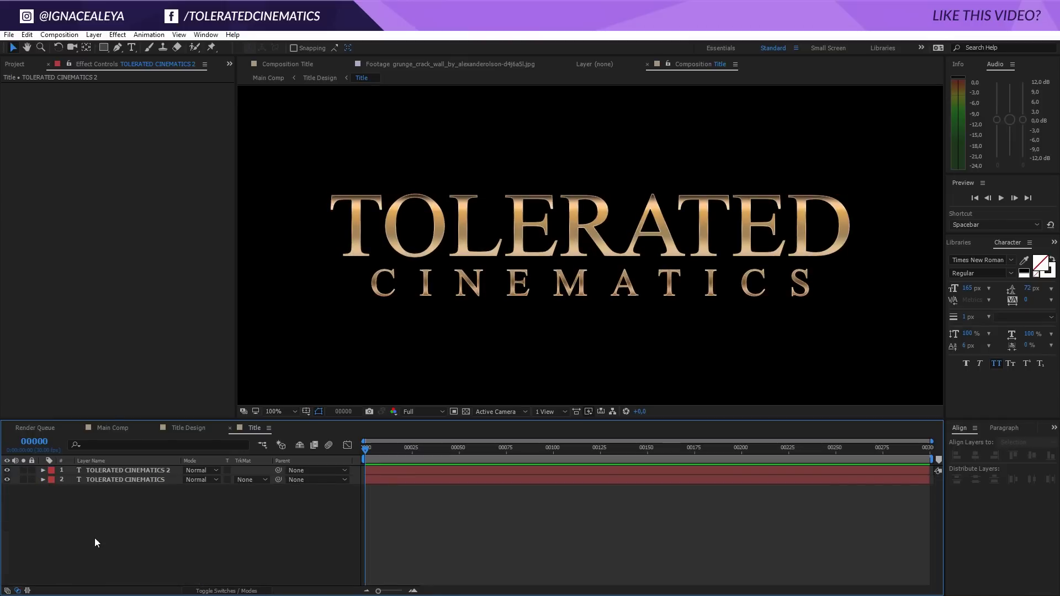
# - Add the grunge crack wall image to the Title Design comp
pyautogui.click(190, 428)
pyautogui.click(143, 470)
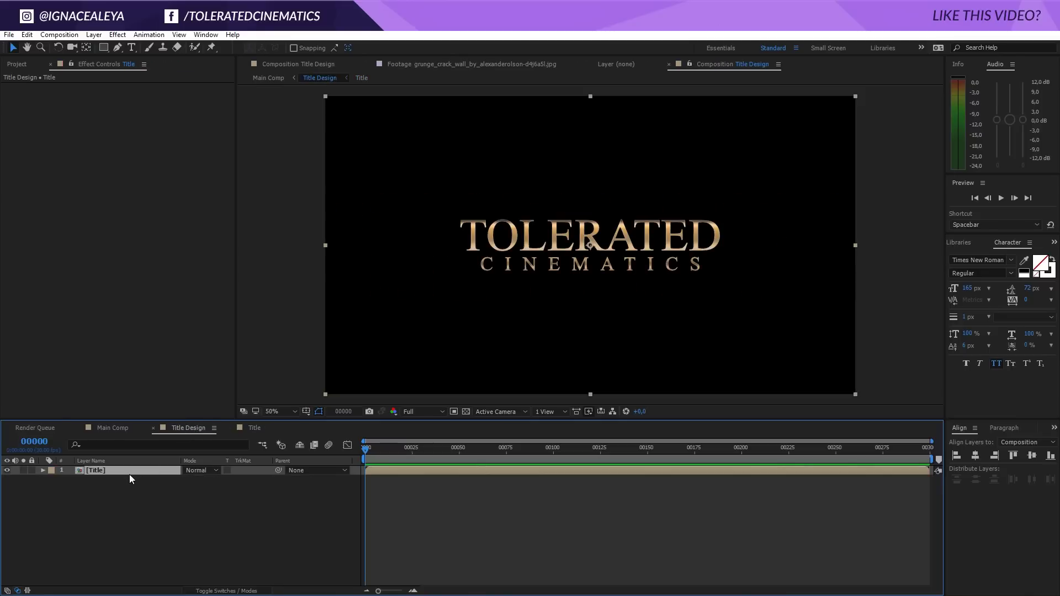
pyautogui.click(16, 64)
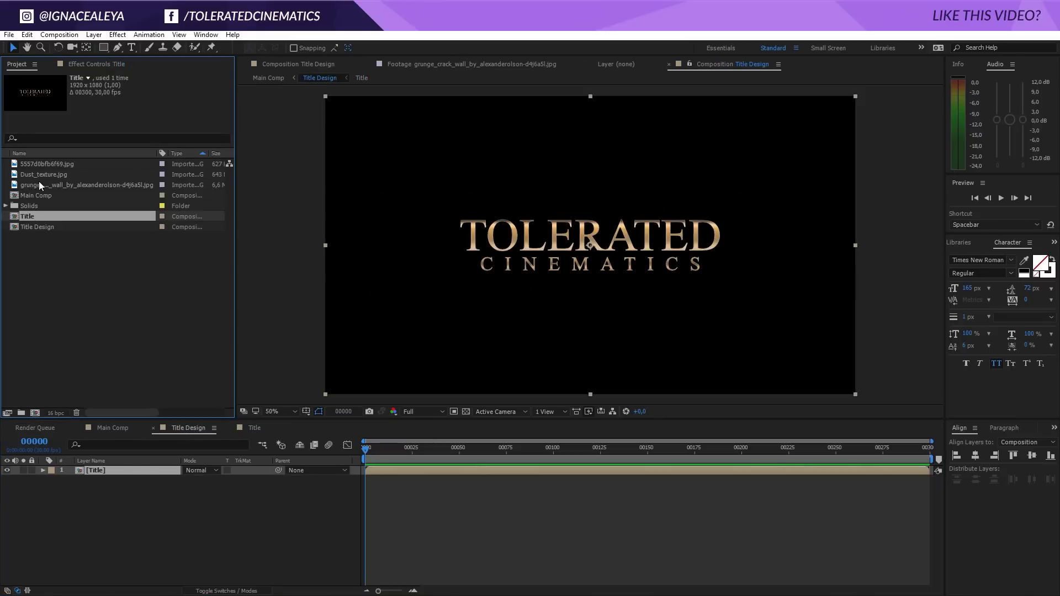
pyautogui.click(32, 163)
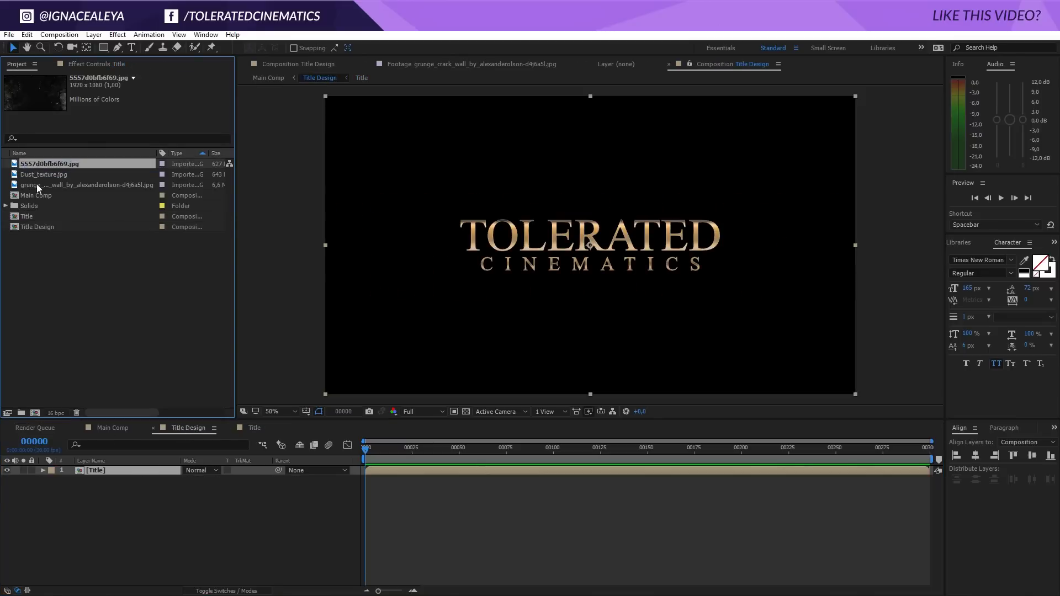
pyautogui.click(39, 185)
pyautogui.moveTo(56, 185); pyautogui.dragTo(108, 466)
# - Duplicate [Title], place the grunge layer between the copies and alpha-matte it to [Title]
pyautogui.click(112, 482)
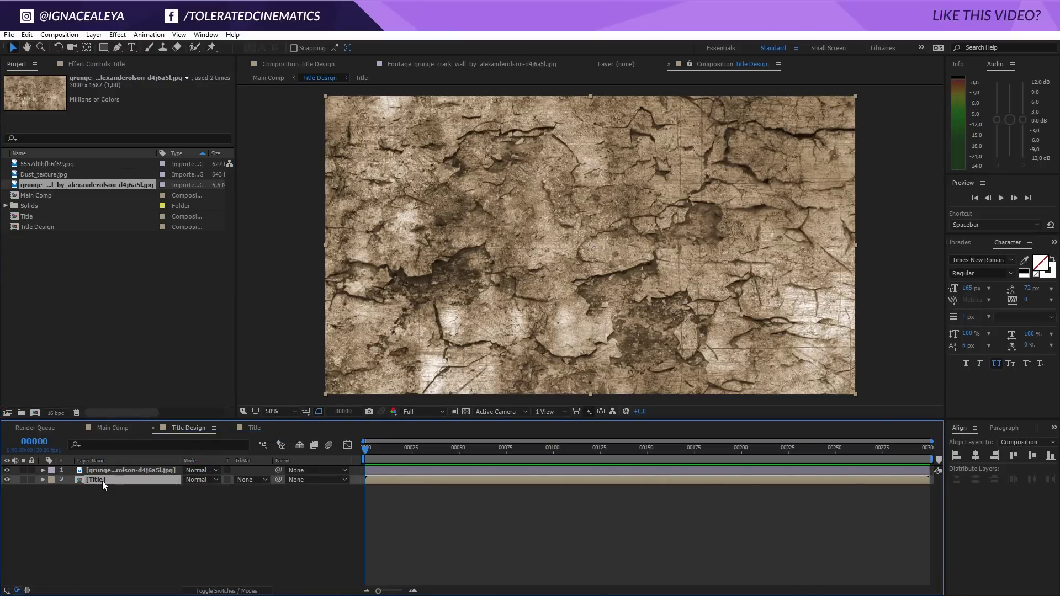
pyautogui.hotkey('ctrl', 'd')
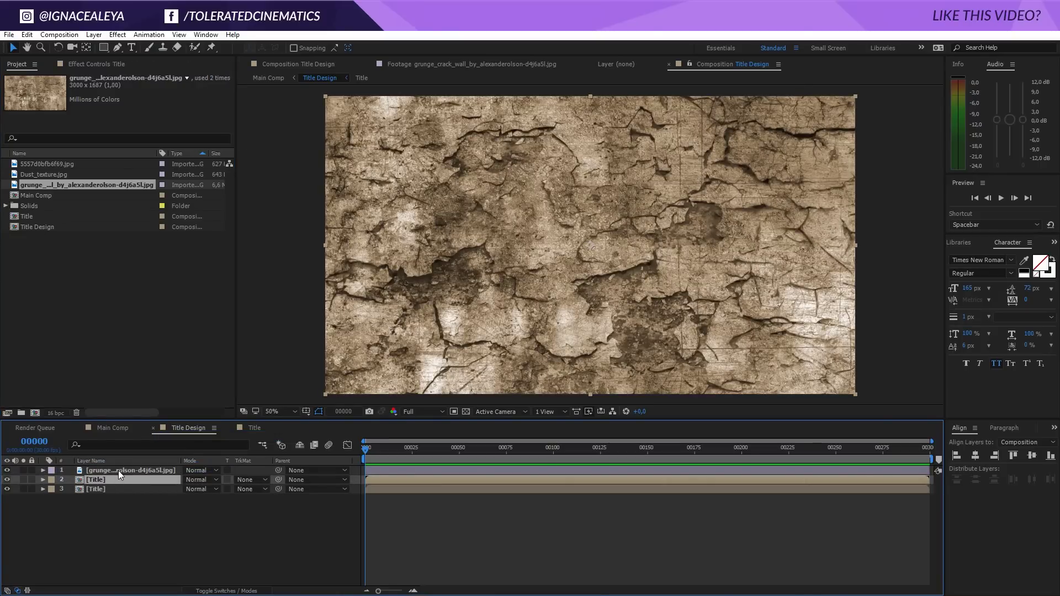
pyautogui.moveTo(101, 470); pyautogui.dragTo(117, 486)
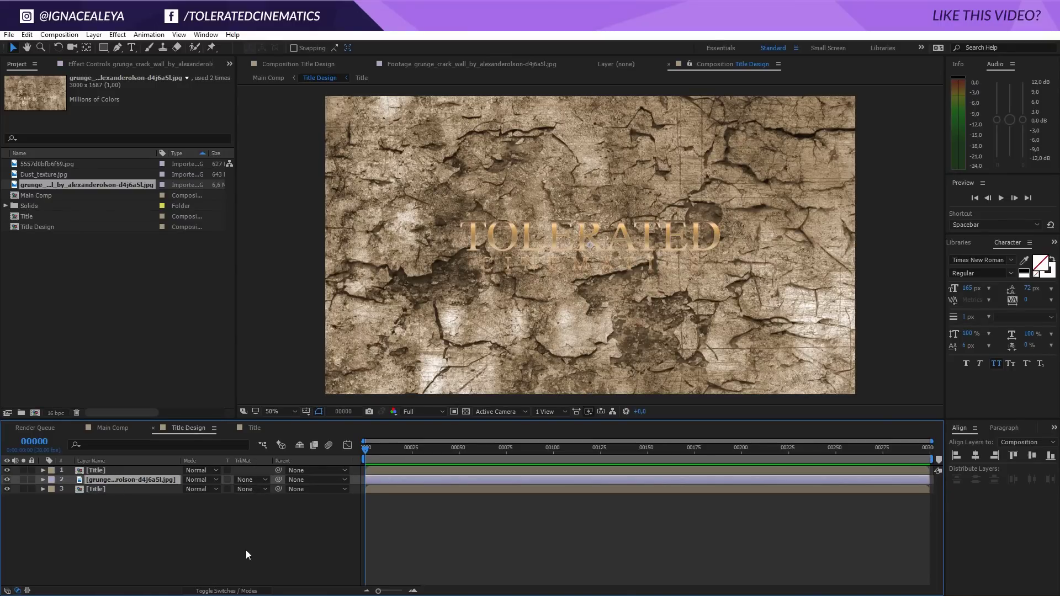
pyautogui.click(256, 479)
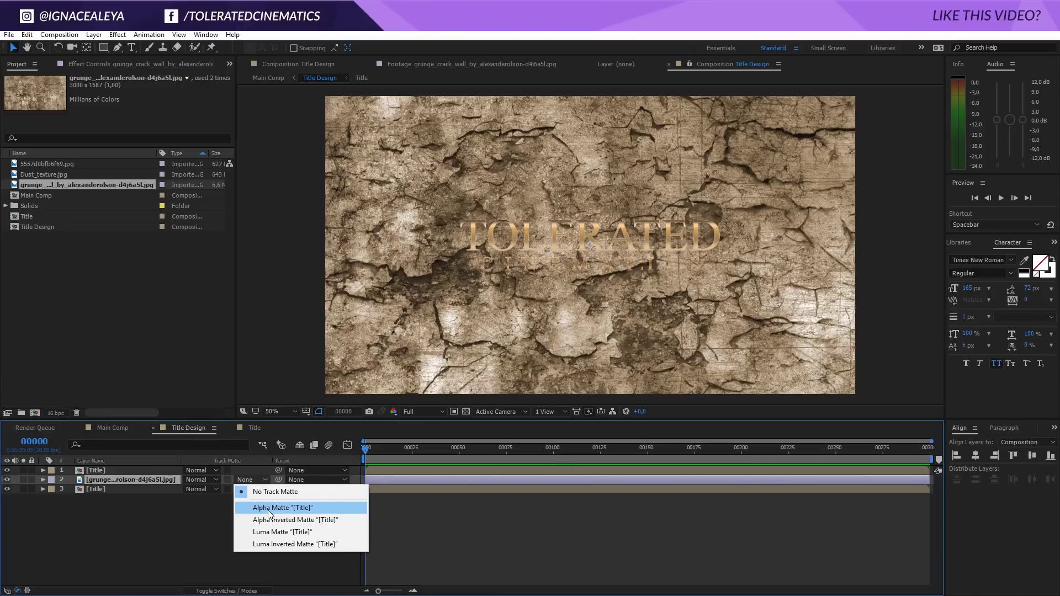
pyautogui.click(269, 509)
pyautogui.press('.')
pyautogui.press('.')
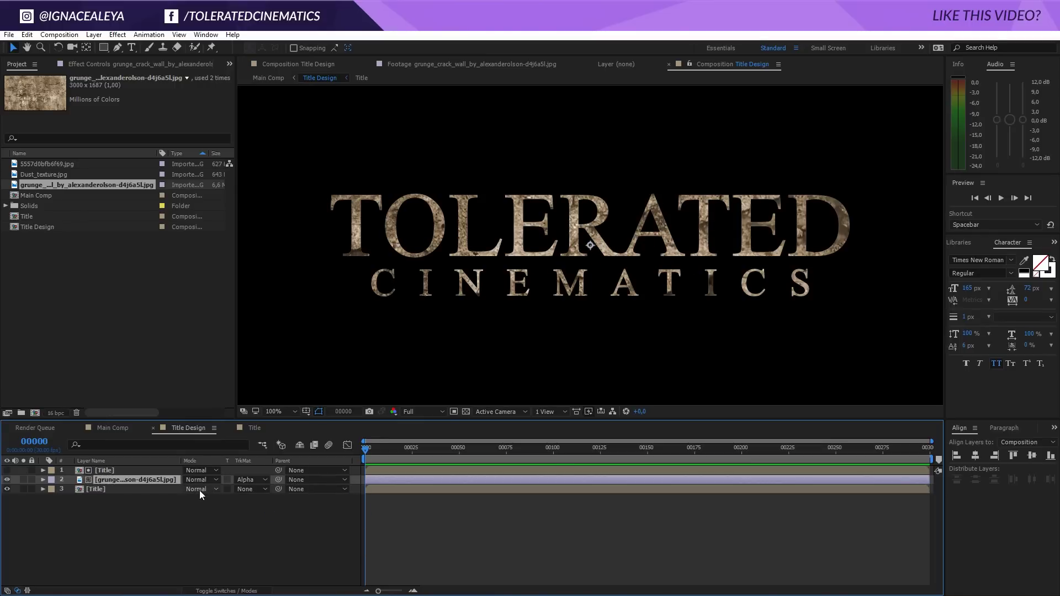
# - Scale the grunge texture layer down to 37%
pyautogui.press('s')
pyautogui.moveTo(205, 489); pyautogui.dragTo(174, 500)
pyautogui.press(',')
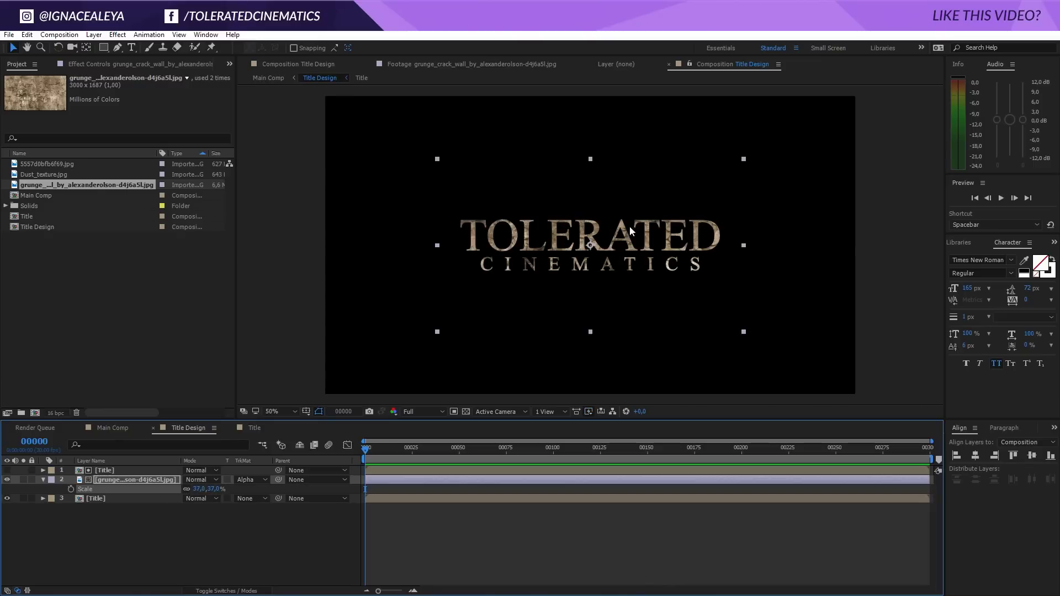
pyautogui.press('.')
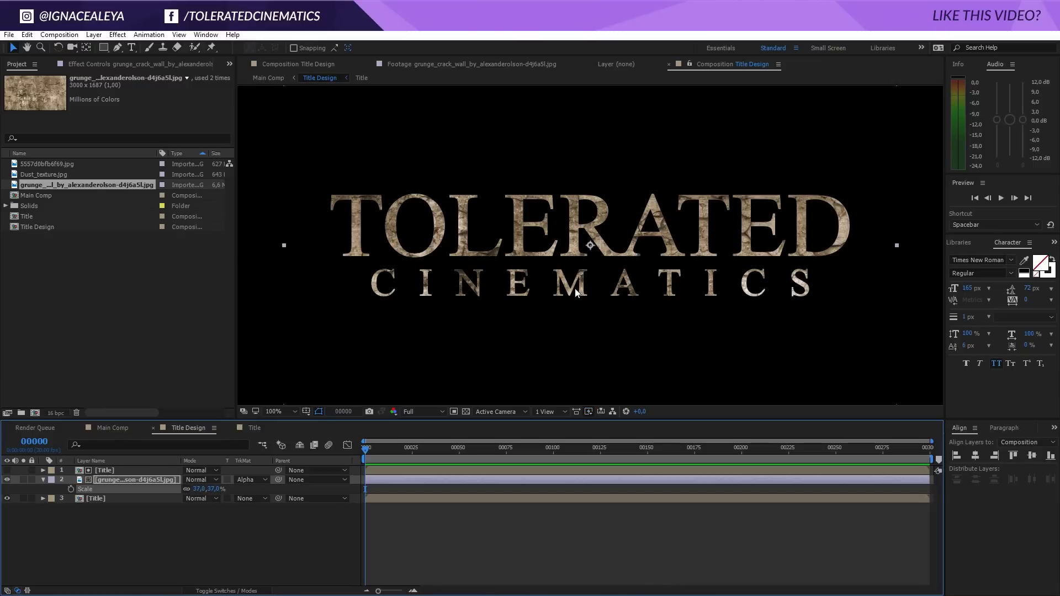
# - Try several blend modes on the grunge layer and settle on Overlay
pyautogui.click(195, 479)
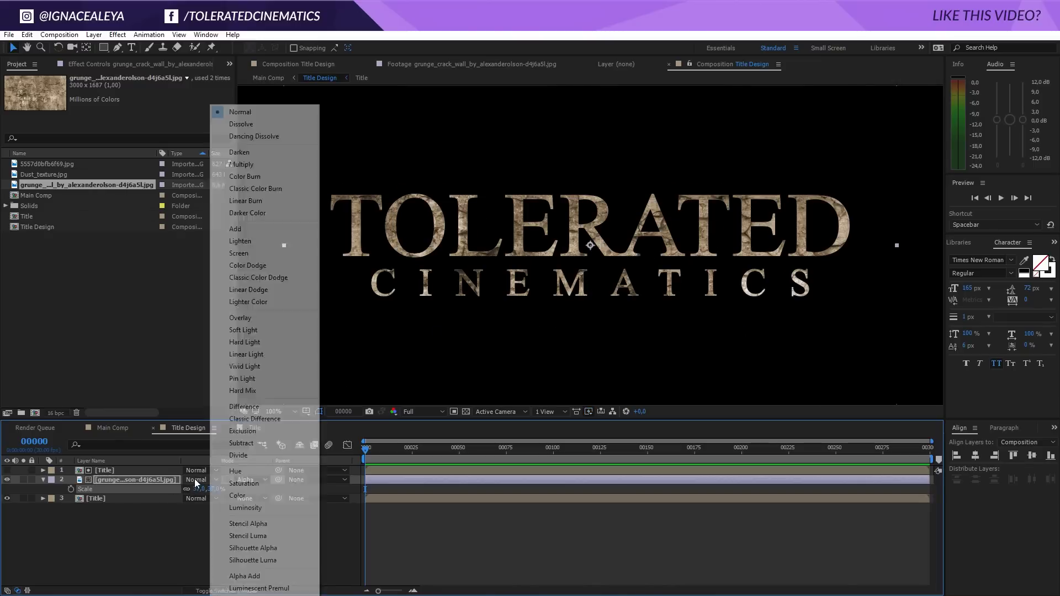
pyautogui.click(263, 151)
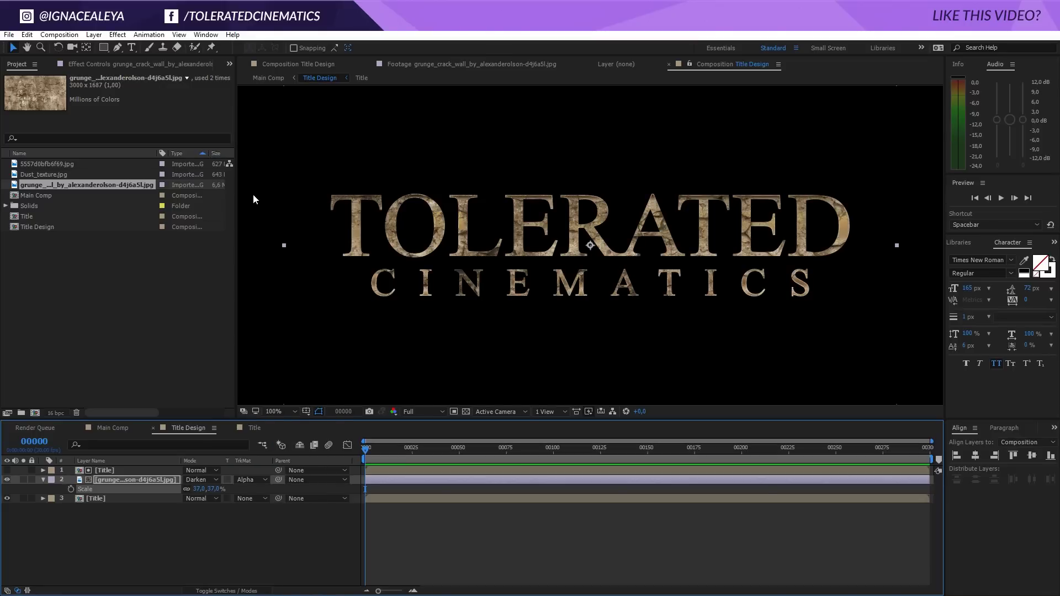
pyautogui.hotkey('shift', '=')
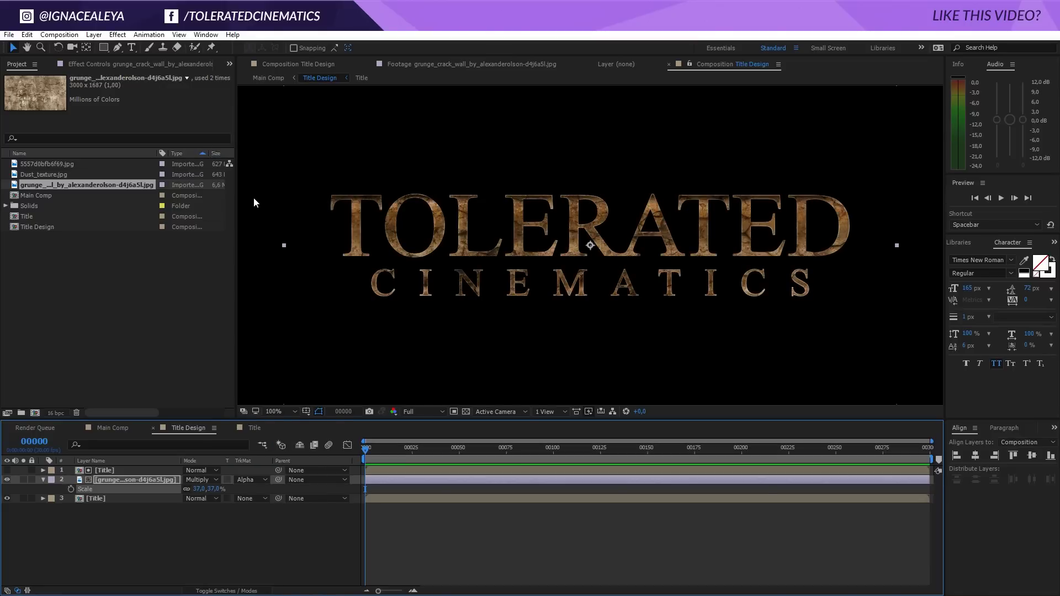
pyautogui.hotkey('shift', '=')
pyautogui.hotkey('shift', '=')
pyautogui.hotkey('shift', '=')
pyautogui.hotkey('shift', '=')
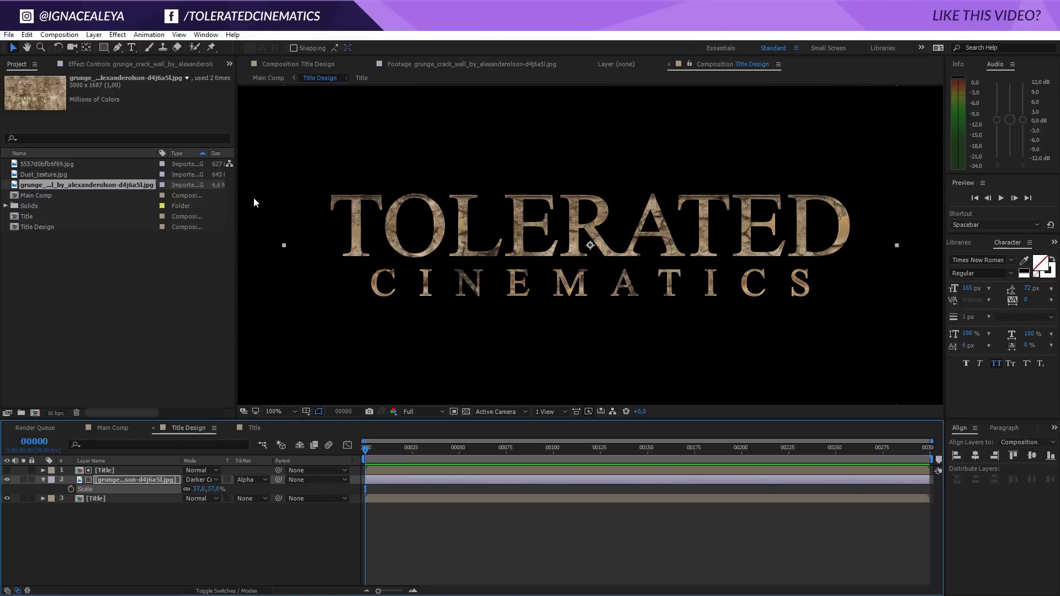
pyautogui.hotkey('shift', '=')
pyautogui.hotkey('shift', '=')
pyautogui.hotkey('shift', '=')
pyautogui.hotkey('shift', '=')
pyautogui.hotkey('shift', '=')
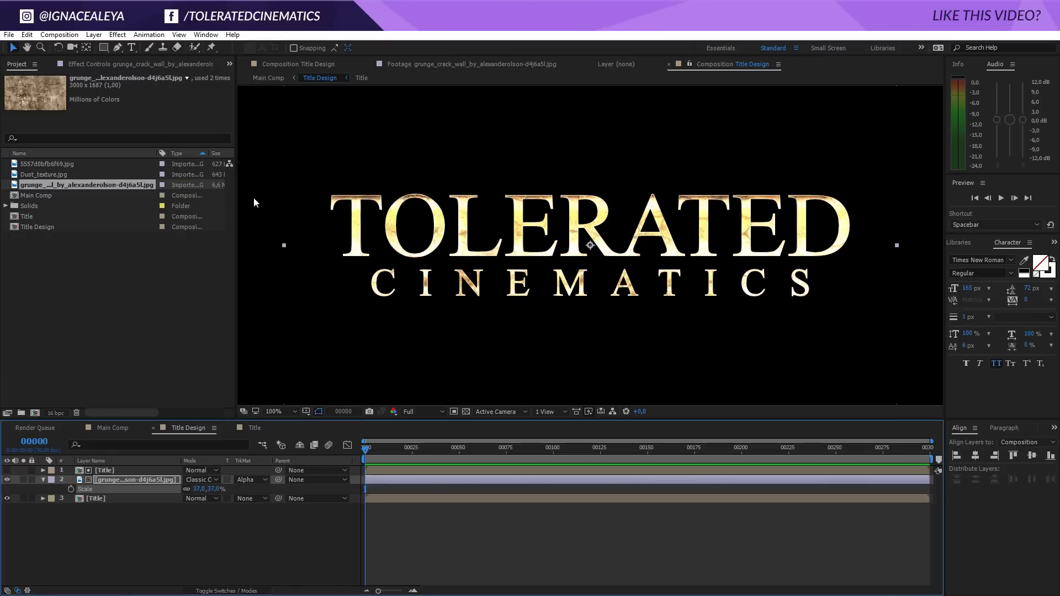
pyautogui.hotkey('shift', '=')
pyautogui.hotkey('shift', '=')
pyautogui.hotkey('shift', '=')
pyautogui.hotkey('shift', '=')
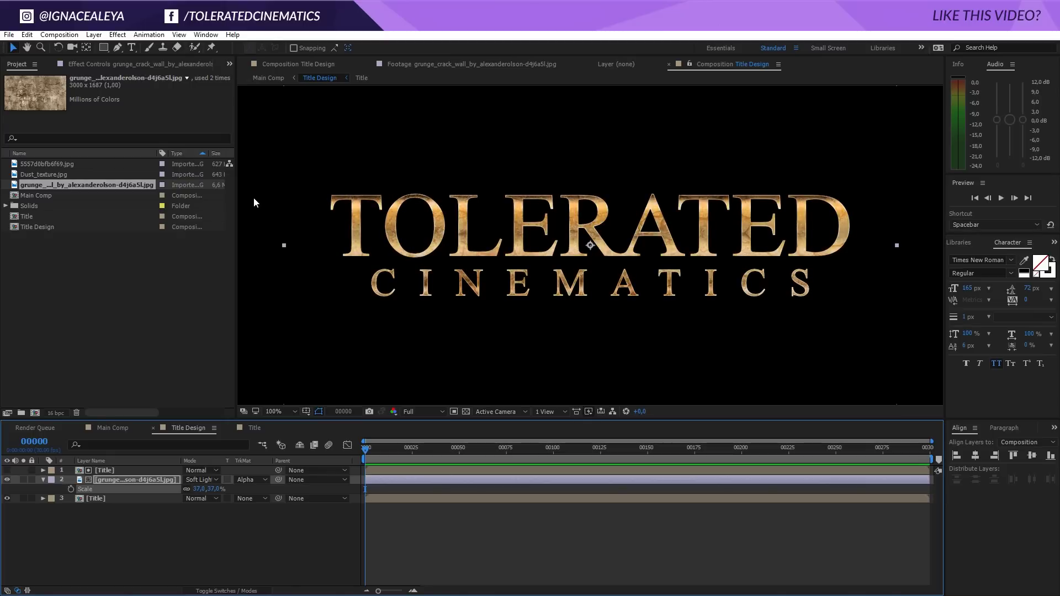
pyautogui.hotkey('shift', '-')
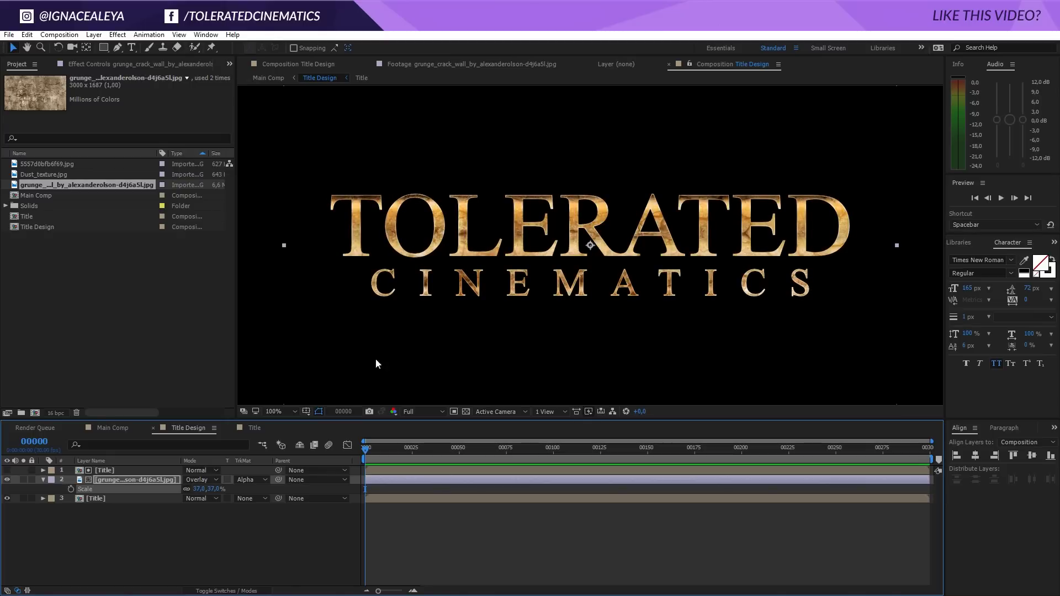
# - Apply the Tint effect to the grunge layer
pyautogui.click(117, 34)
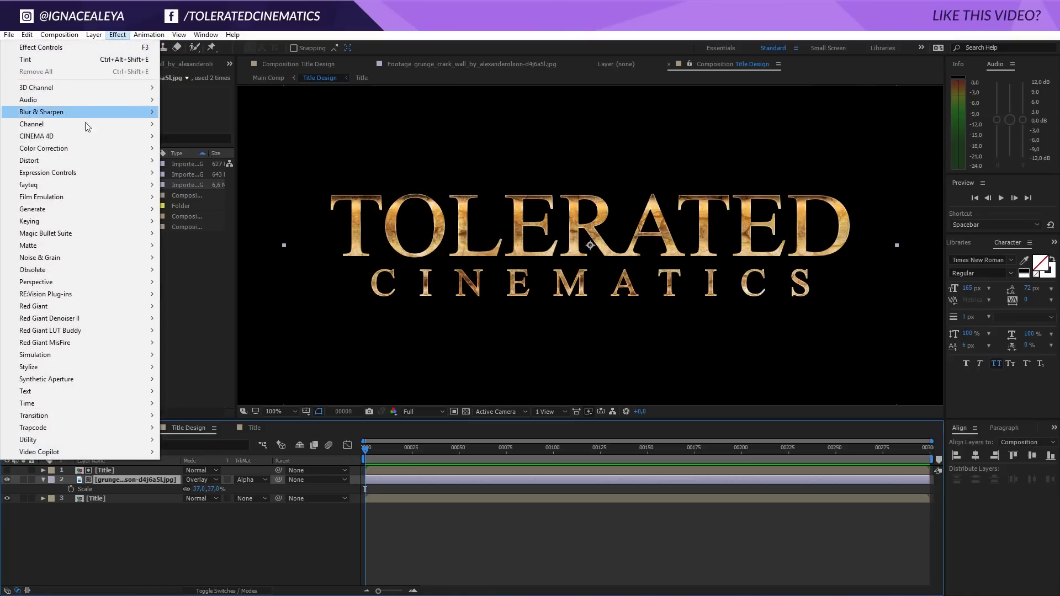
pyautogui.moveTo(133, 148)
pyautogui.click(224, 525)
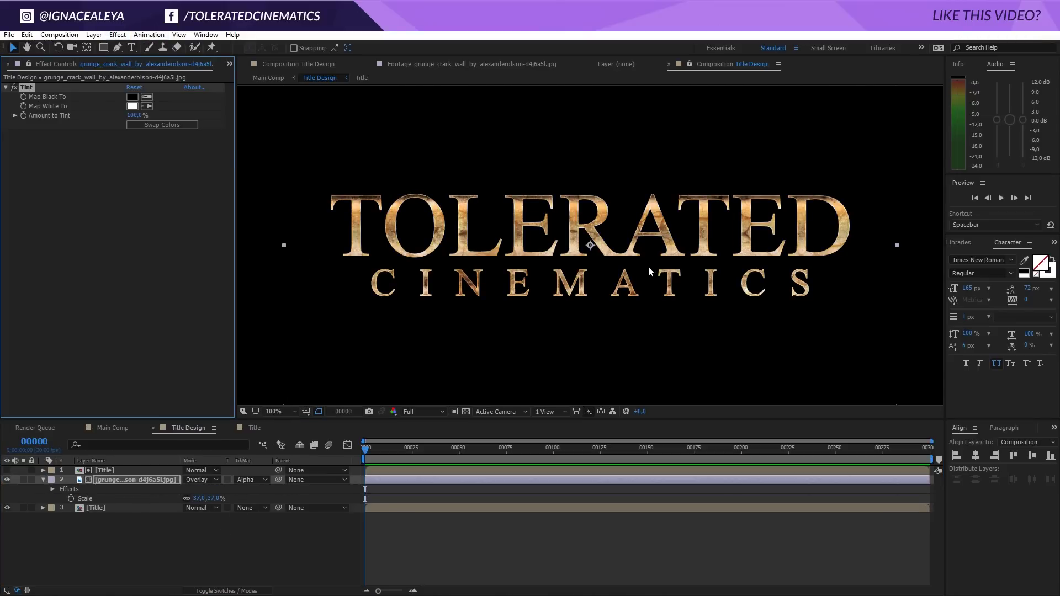
pyautogui.press('.')
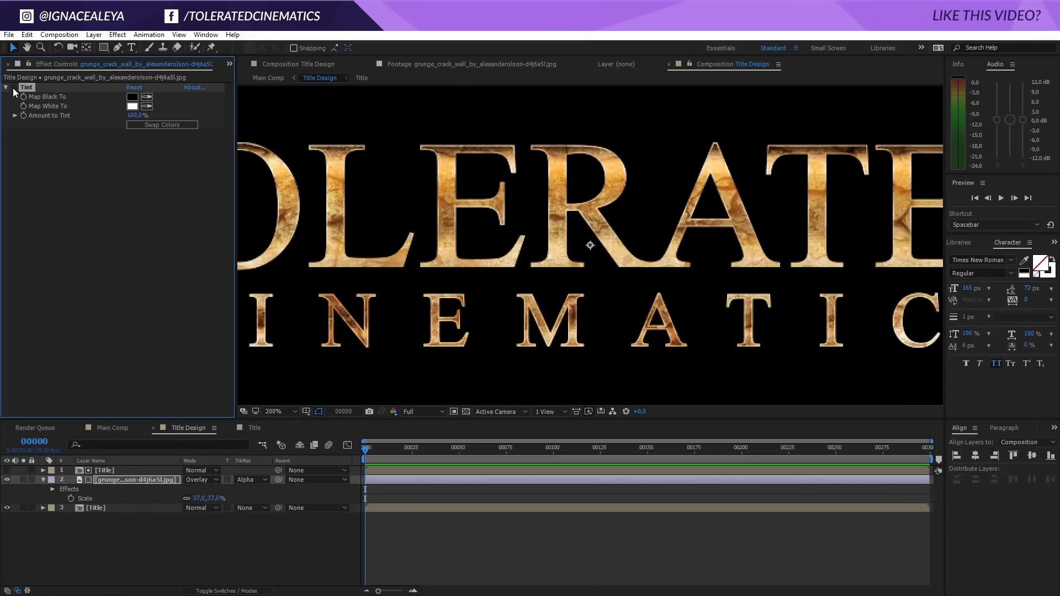
# - Set Tint's Map White To colour to warm brown A1734D and compare with the effect off
pyautogui.click(136, 107)
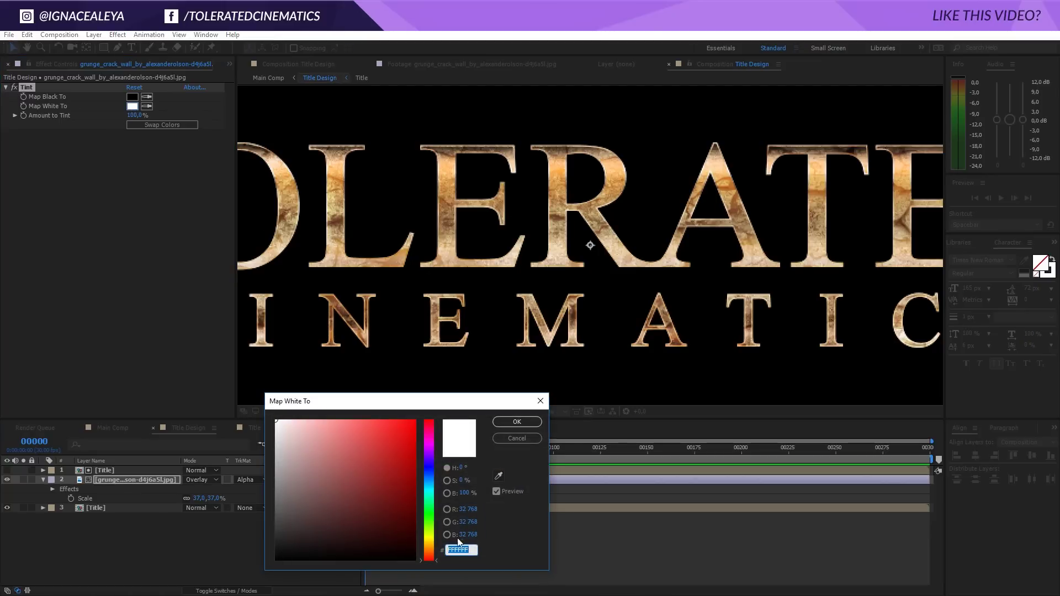
pyautogui.moveTo(426, 558); pyautogui.dragTo(425, 547)
pyautogui.click(415, 421)
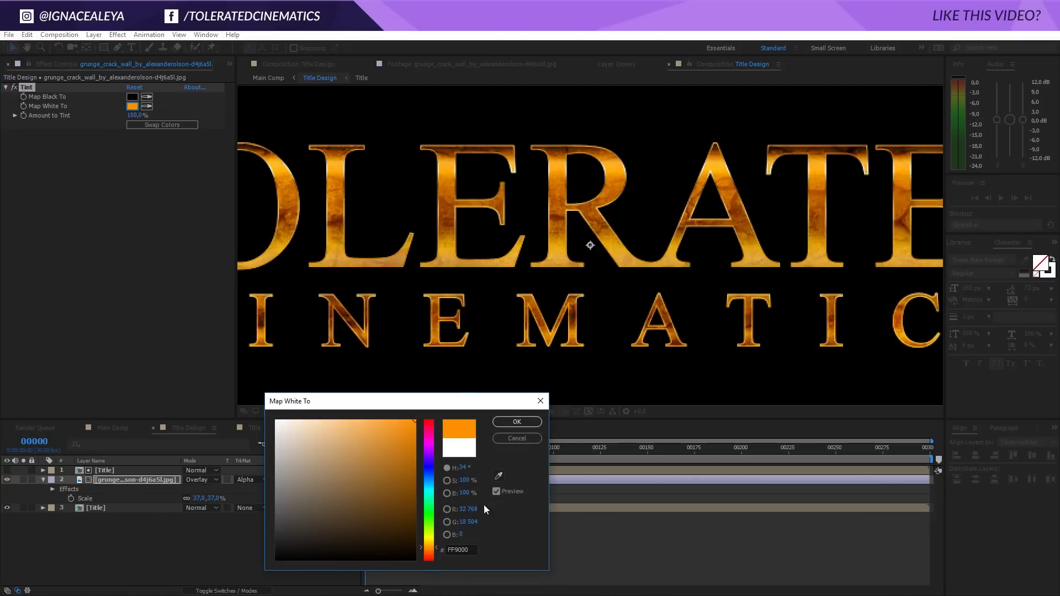
pyautogui.moveTo(319, 459); pyautogui.dragTo(349, 471)
pyautogui.click(429, 551)
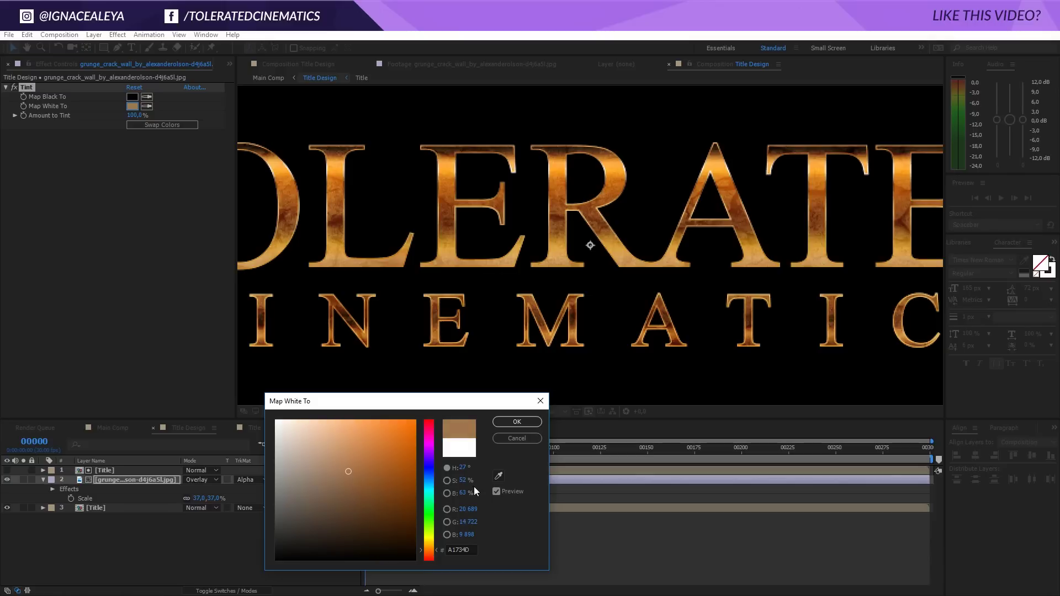
pyautogui.click(515, 422)
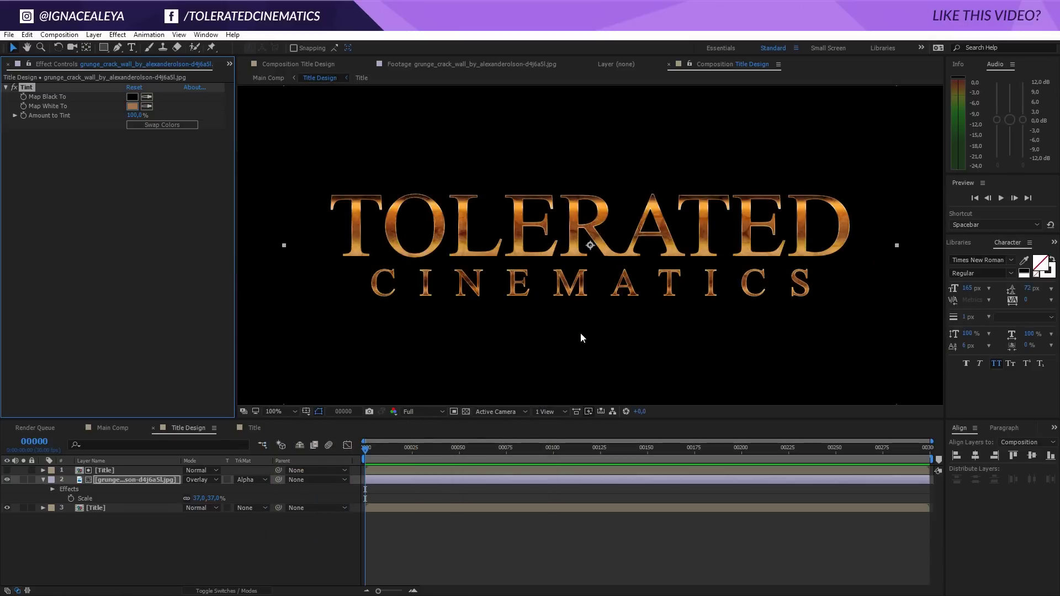
pyautogui.click(14, 87)
pyautogui.click(14, 87)
# - Add Curves to the grunge layer with an S-shaped contrast curve
pyautogui.press(',')
pyautogui.press('.')
pyautogui.press('.')
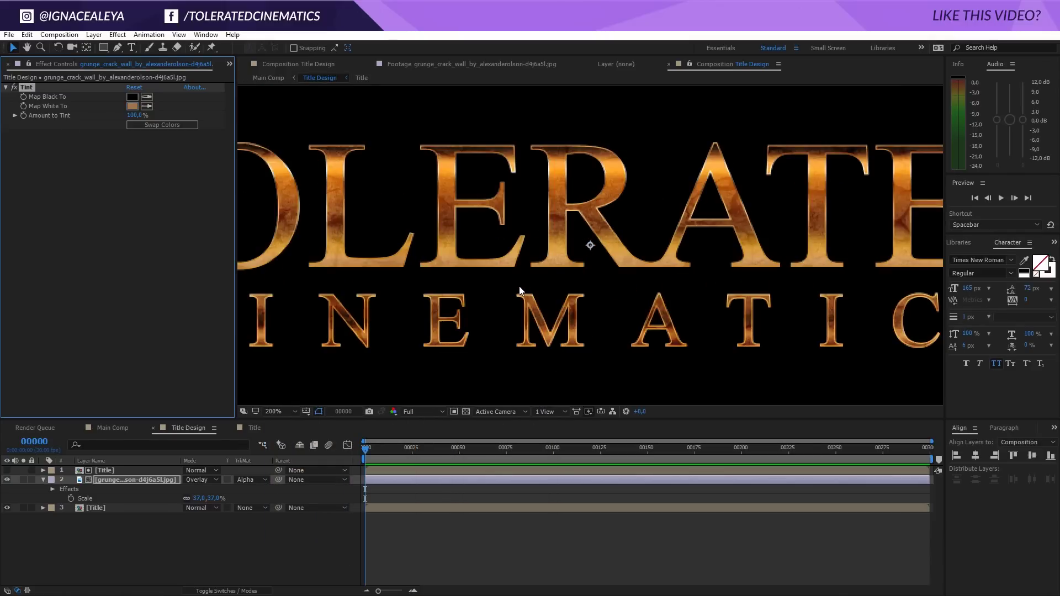
pyautogui.click(117, 35)
pyautogui.moveTo(91, 148)
pyautogui.click(207, 370)
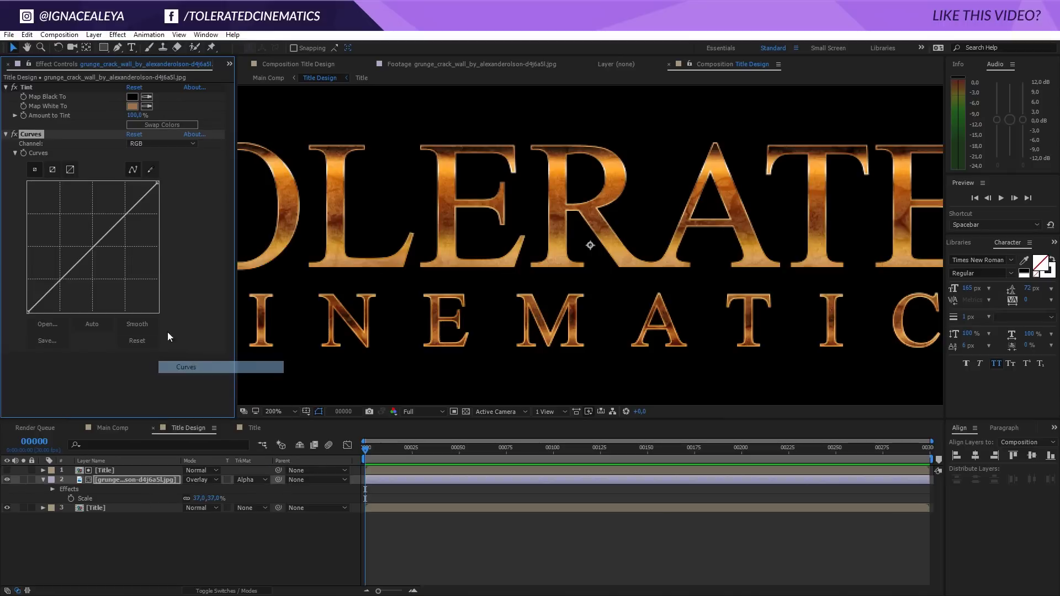
pyautogui.moveTo(66, 275); pyautogui.dragTo(66, 294)
pyautogui.moveTo(114, 229); pyautogui.dragTo(105, 227)
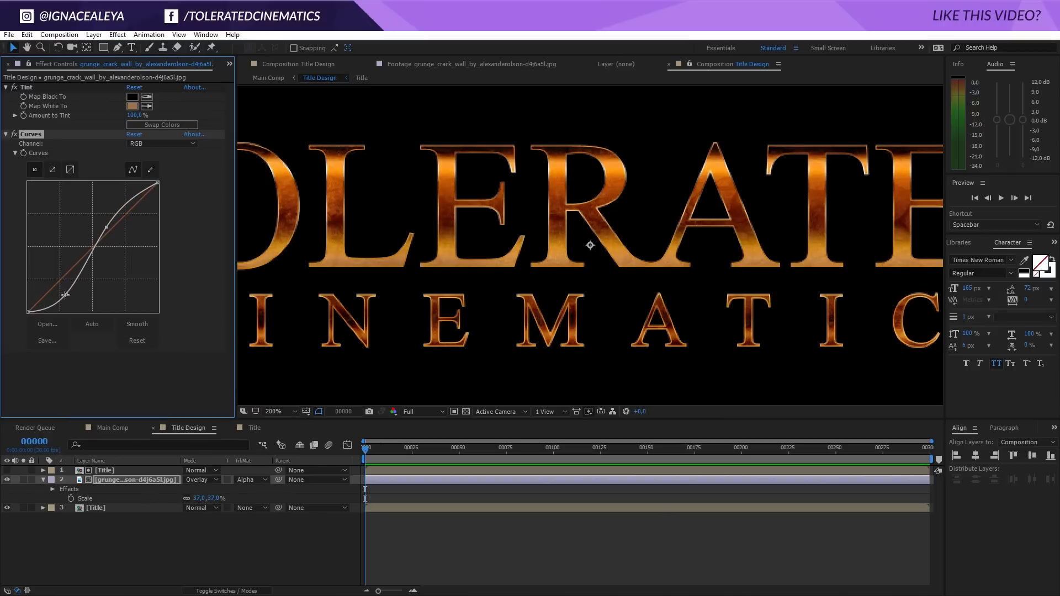
pyautogui.moveTo(66, 294); pyautogui.dragTo(63, 292)
# - Change Tint's Map White To colour to a paler beige, C3AA97
pyautogui.click(132, 110)
pyautogui.click(132, 106)
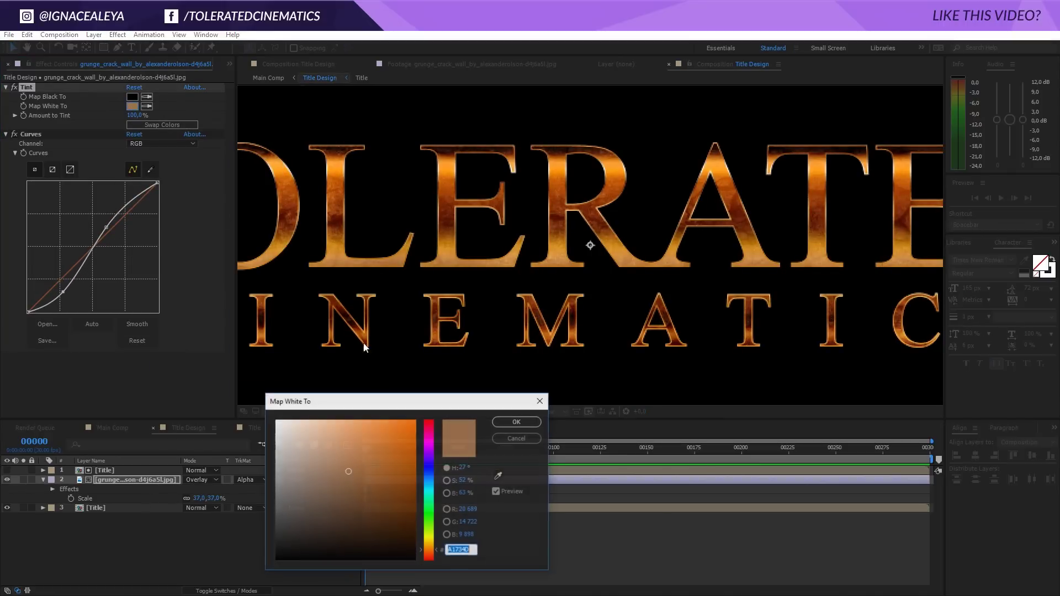
pyautogui.click(313, 471)
pyautogui.moveTo(313, 471)
pyautogui.mouseDown()
pyautogui.moveTo(299, 466)
pyautogui.moveTo(293, 445)
pyautogui.moveTo(309, 451)
pyautogui.mouseUp()
pyautogui.click(512, 426)
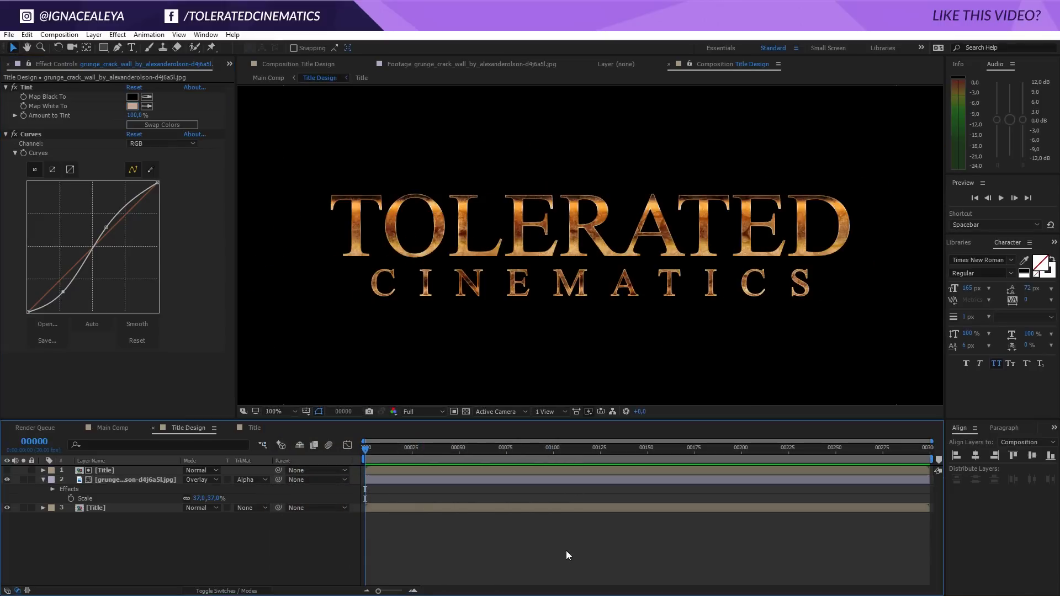
pyautogui.press('.')
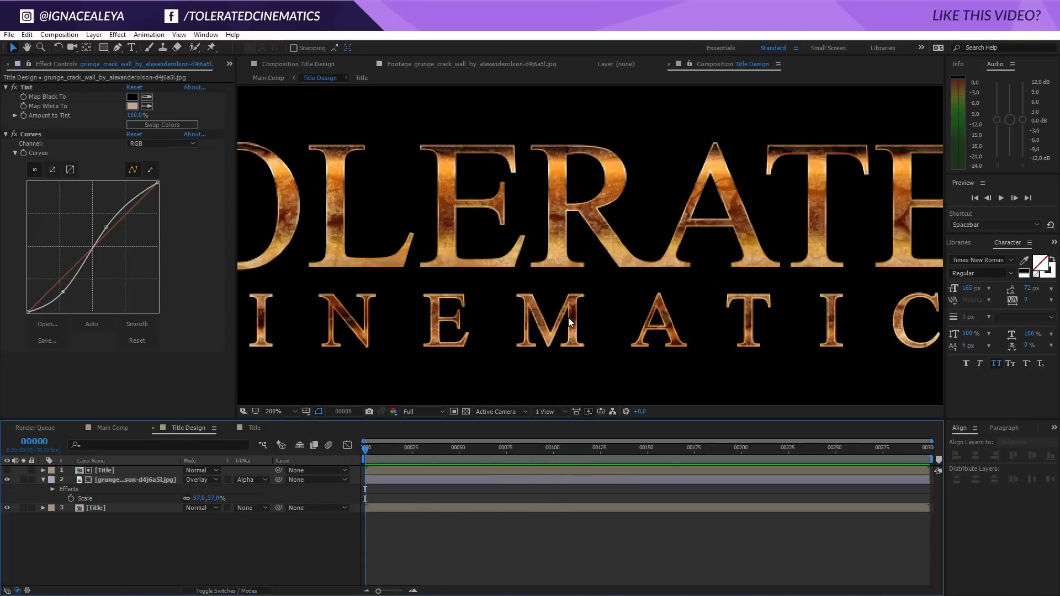
pyautogui.press(',')
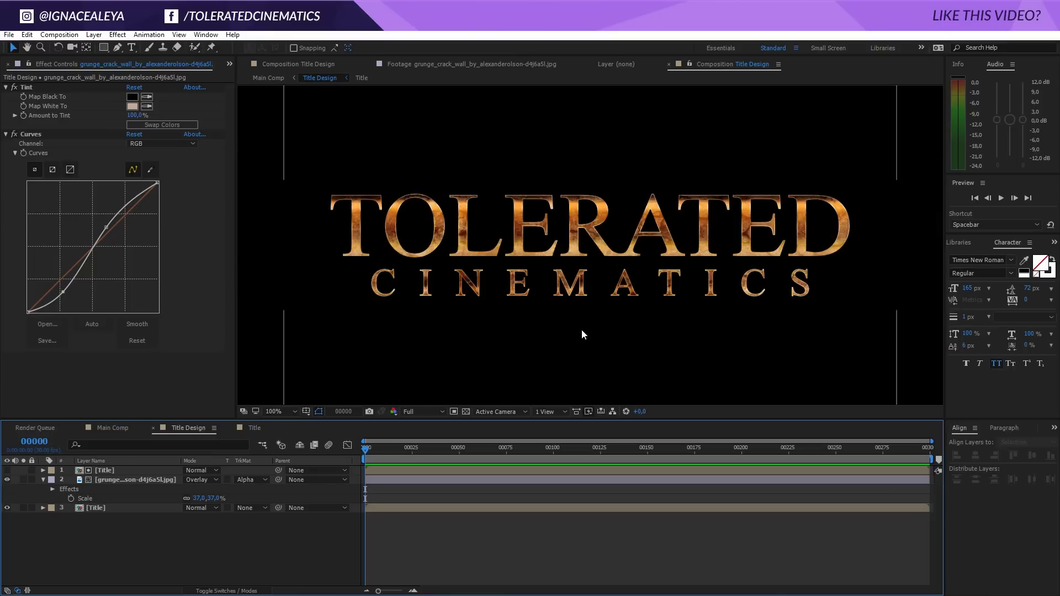
pyautogui.press(',')
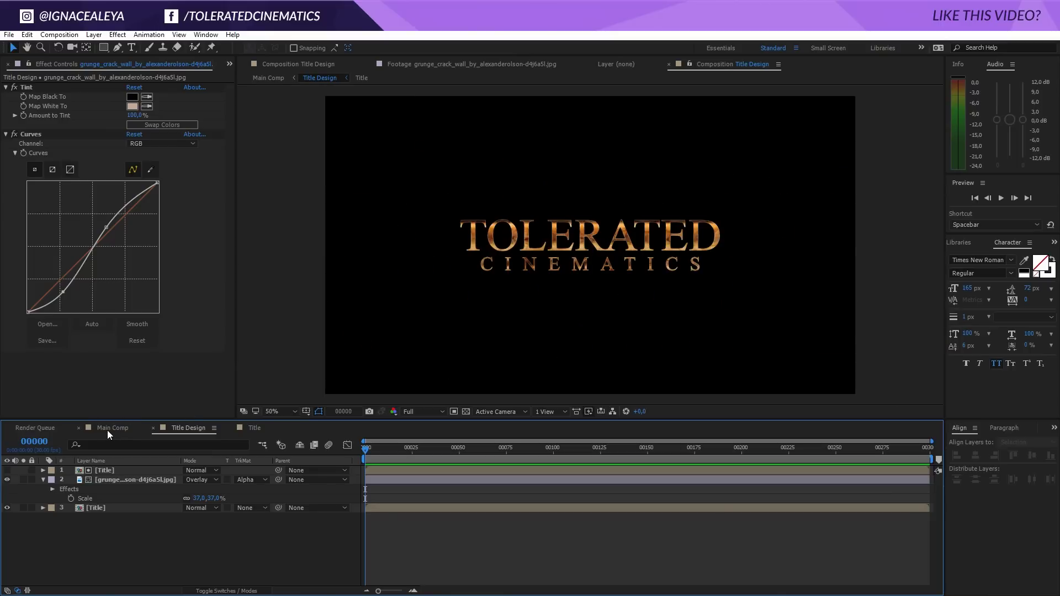
# - Add 5557d0bfb6f69.jpg as the top layer of Main Comp
pyautogui.click(107, 429)
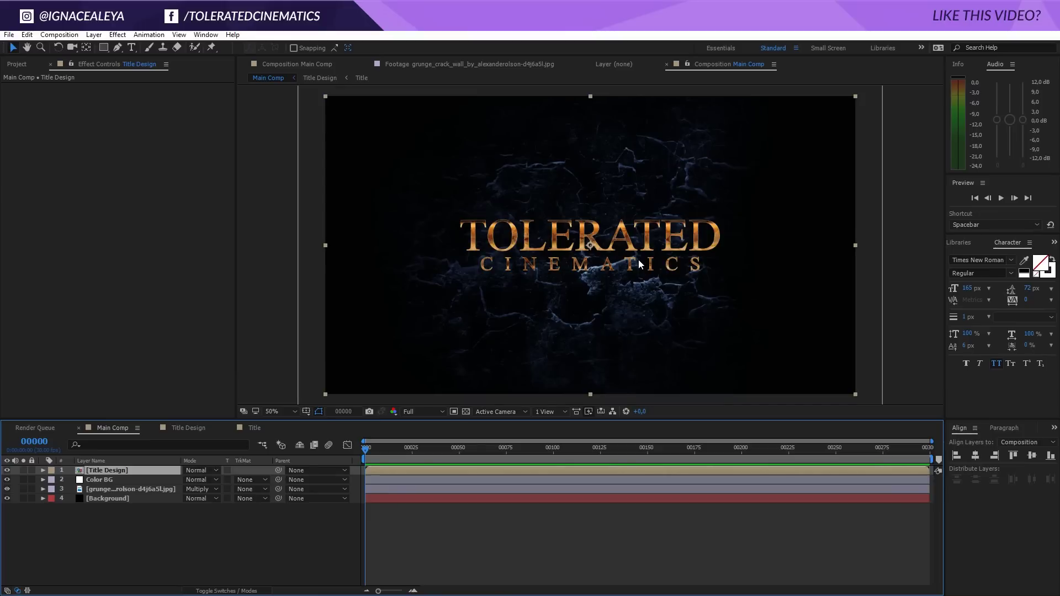
pyautogui.click(18, 64)
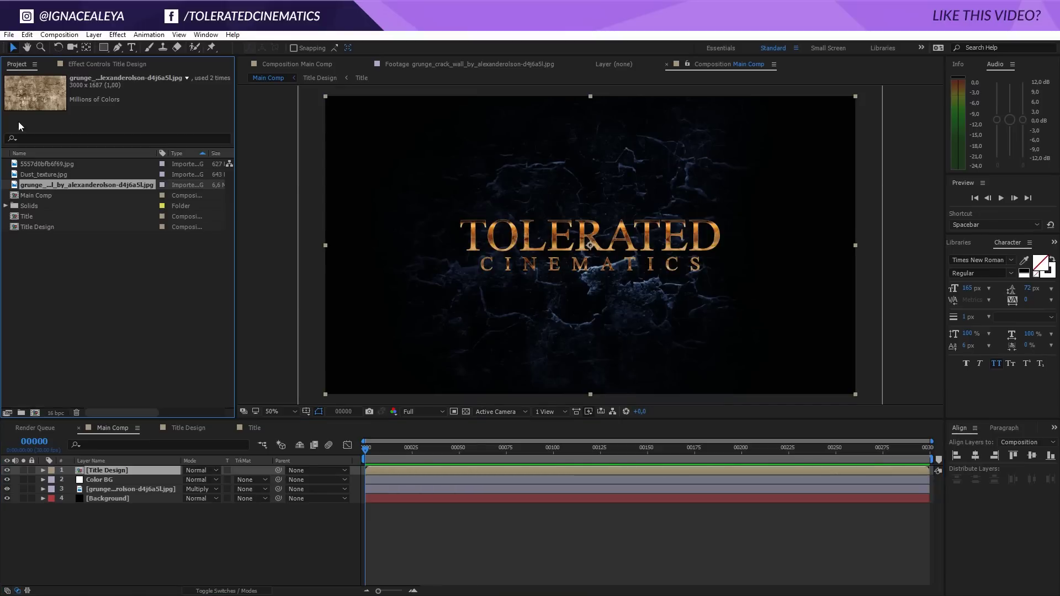
pyautogui.click(36, 167)
pyautogui.doubleClick(42, 164)
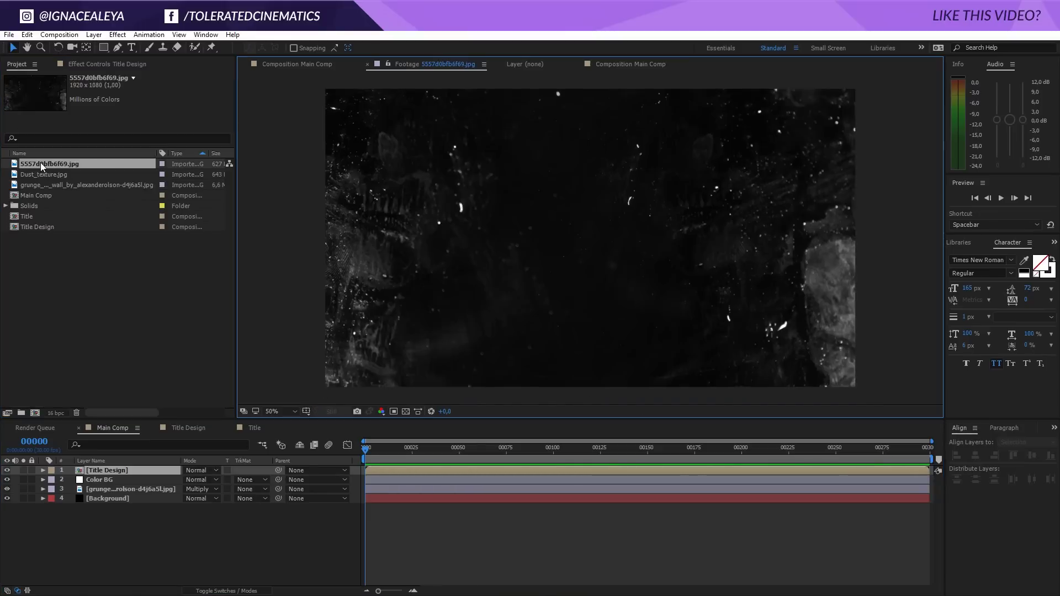
pyautogui.moveTo(50, 164); pyautogui.dragTo(142, 469)
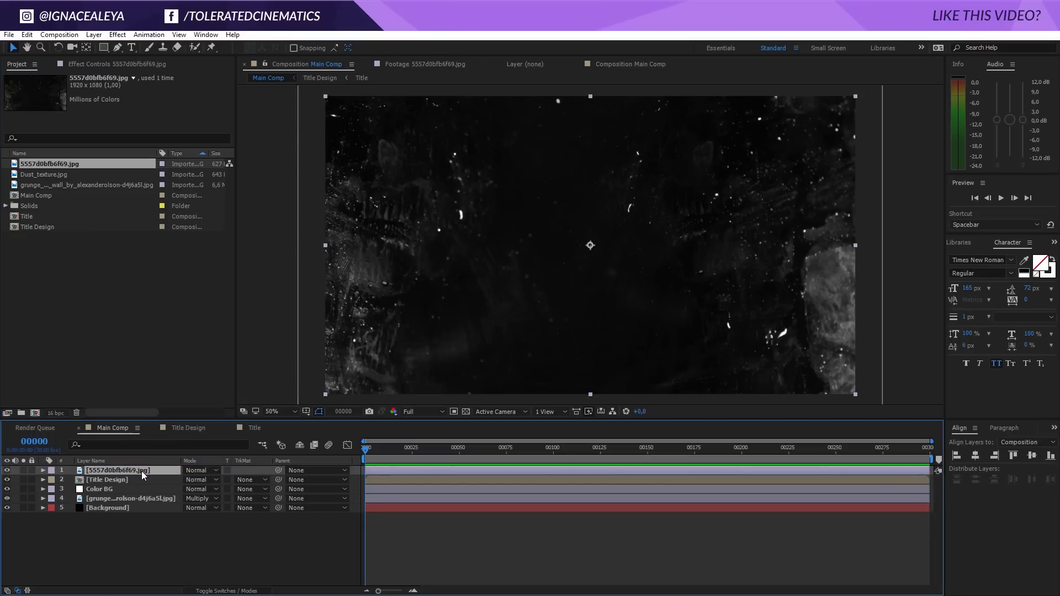
# - Set the dust layer's blend mode to Screen
pyautogui.click(197, 471)
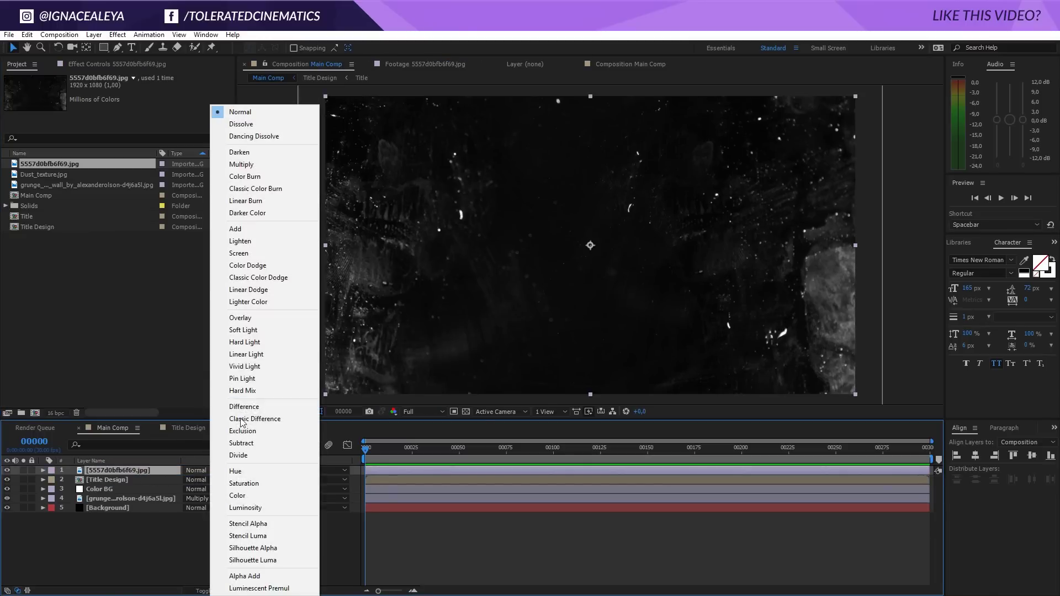
pyautogui.click(251, 254)
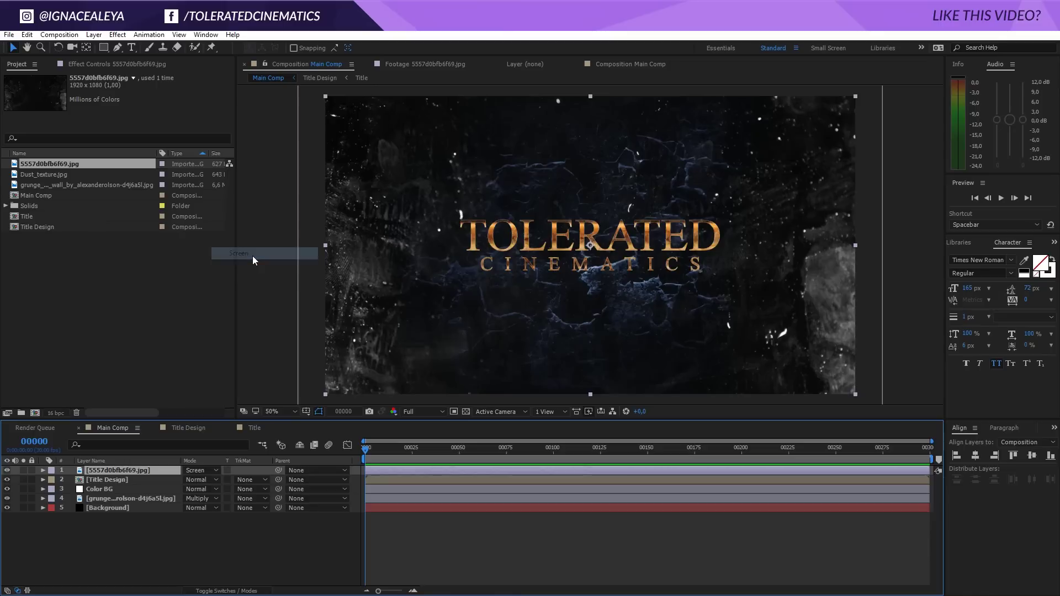
pyautogui.click(117, 34)
# - Add Curves to the dust layer and darken it with an S-shaped RGB curve
pyautogui.moveTo(76, 149)
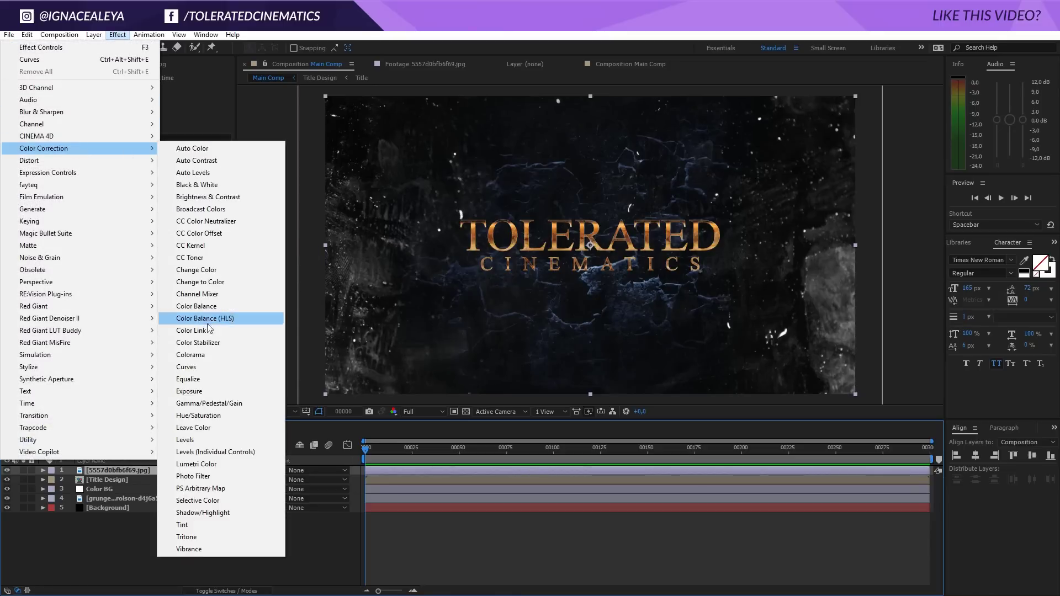
pyautogui.click(186, 366)
pyautogui.moveTo(61, 232); pyautogui.dragTo(69, 247)
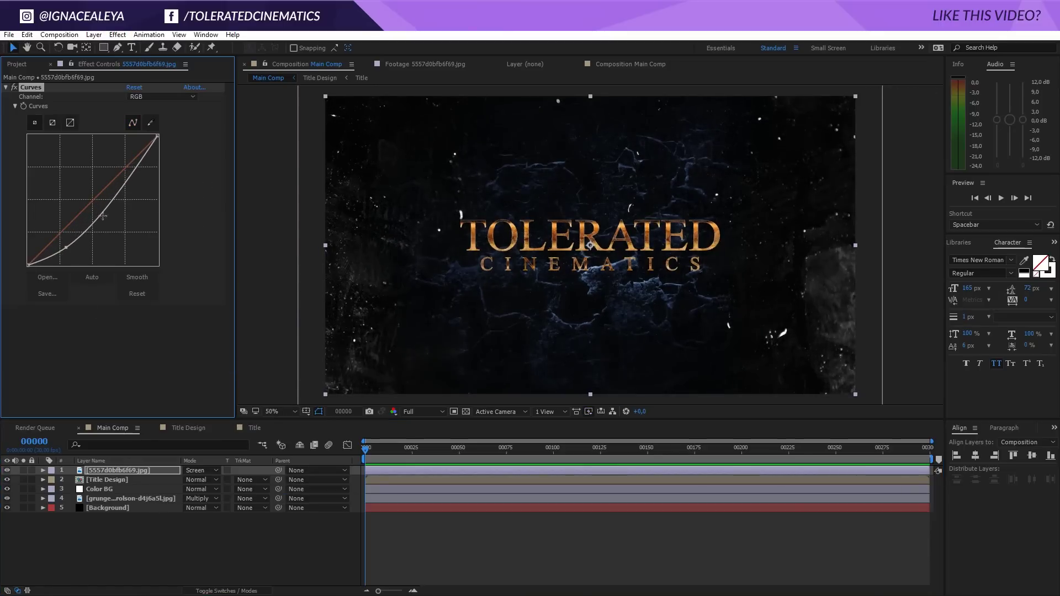
pyautogui.moveTo(107, 213); pyautogui.dragTo(107, 191)
pyautogui.moveTo(63, 250); pyautogui.dragTo(63, 246)
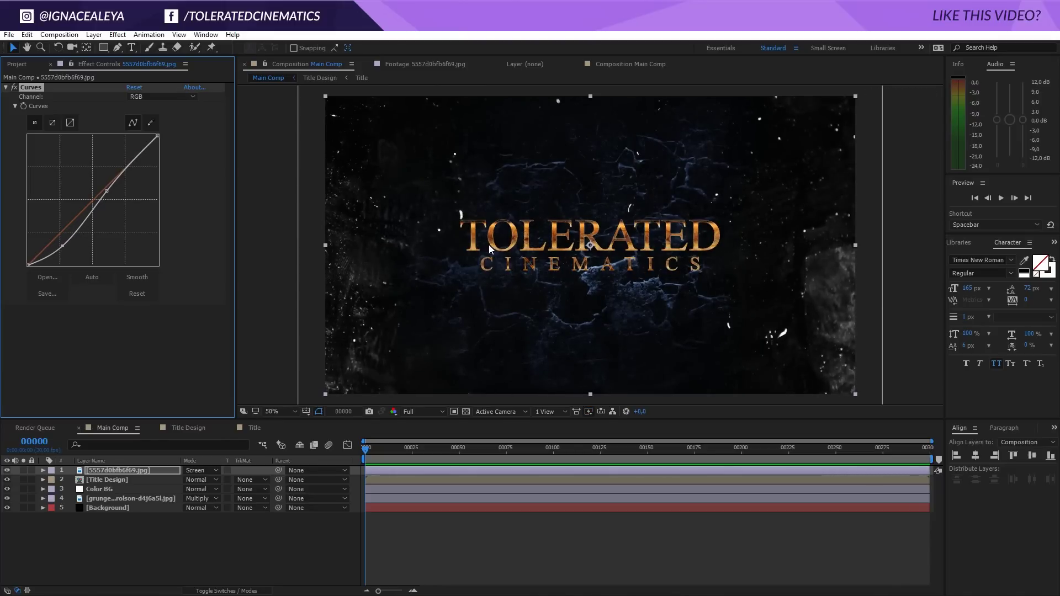
# - Bend the Blue, Red and Green channel curves to cool the dust toward blue
pyautogui.click(157, 97)
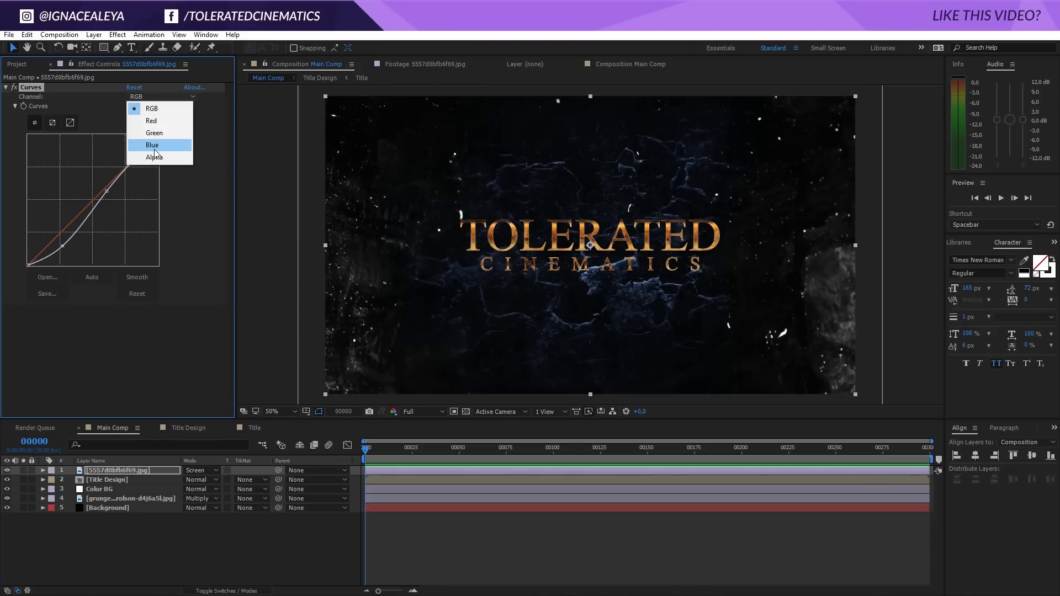
pyautogui.click(148, 141)
pyautogui.moveTo(104, 187); pyautogui.dragTo(98, 211)
pyautogui.click(141, 97)
pyautogui.click(149, 118)
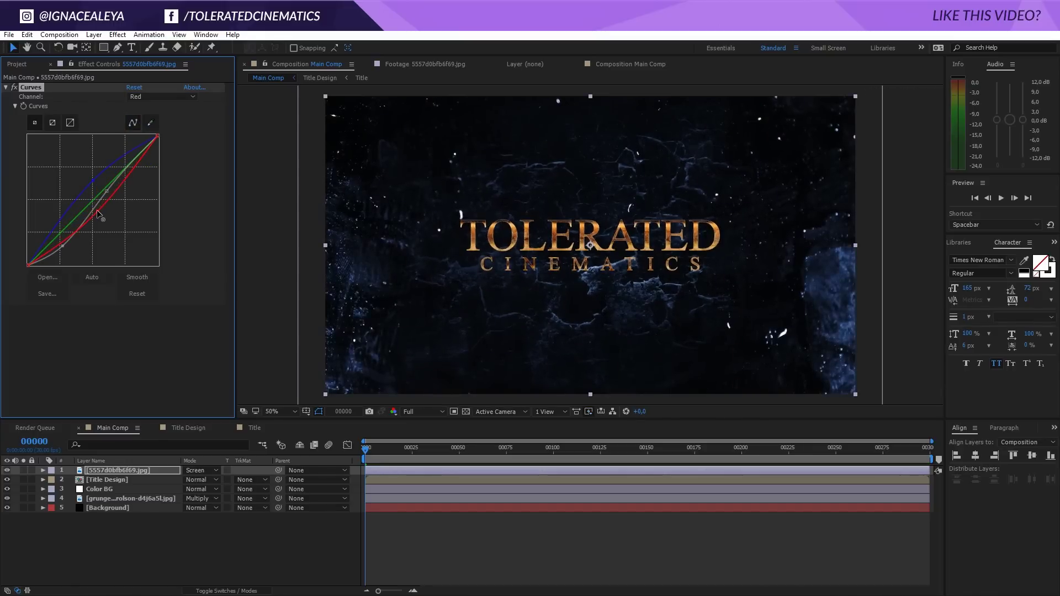
pyautogui.click(149, 97)
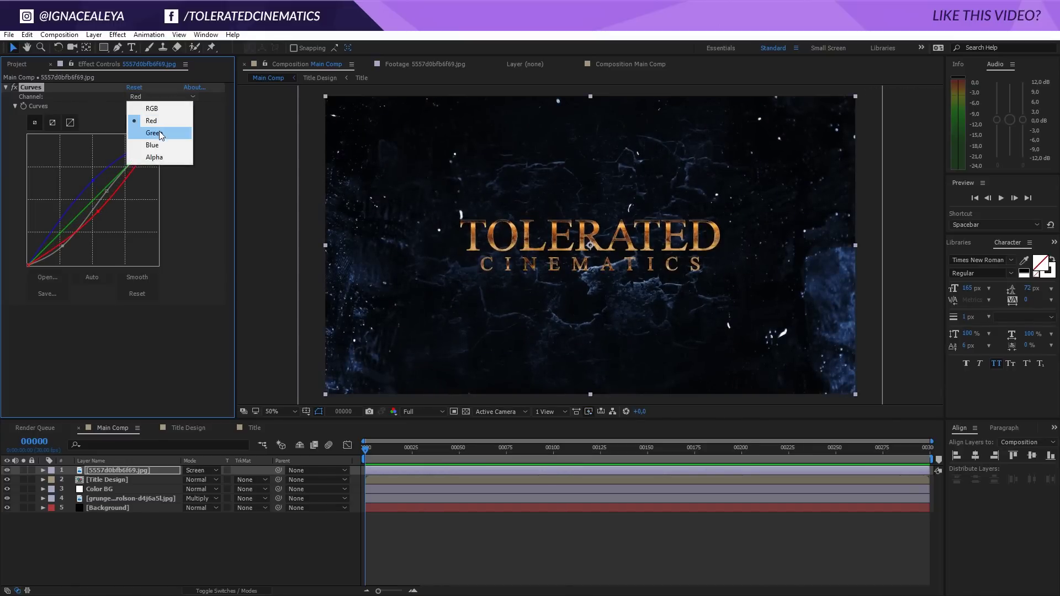
pyautogui.click(148, 131)
pyautogui.click(119, 166)
pyautogui.moveTo(56, 240); pyautogui.dragTo(53, 242)
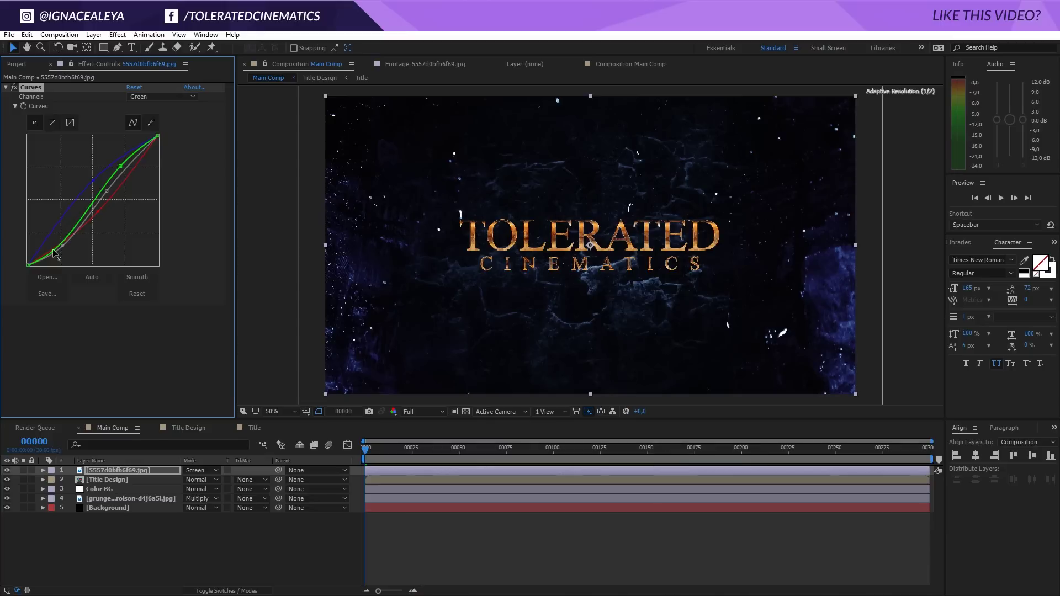
pyautogui.moveTo(120, 165); pyautogui.dragTo(117, 166)
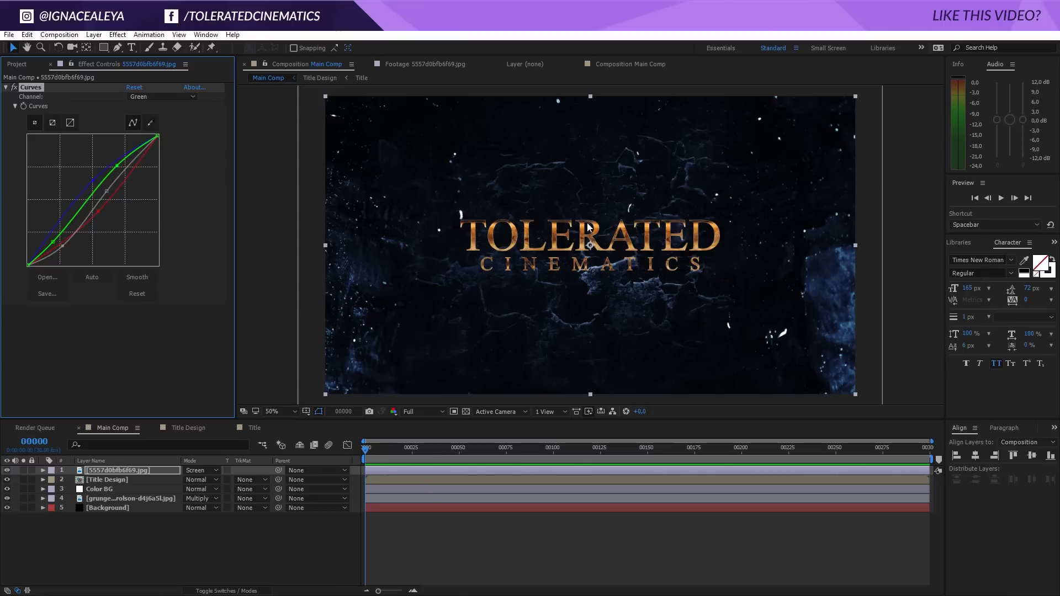
pyautogui.click(108, 481)
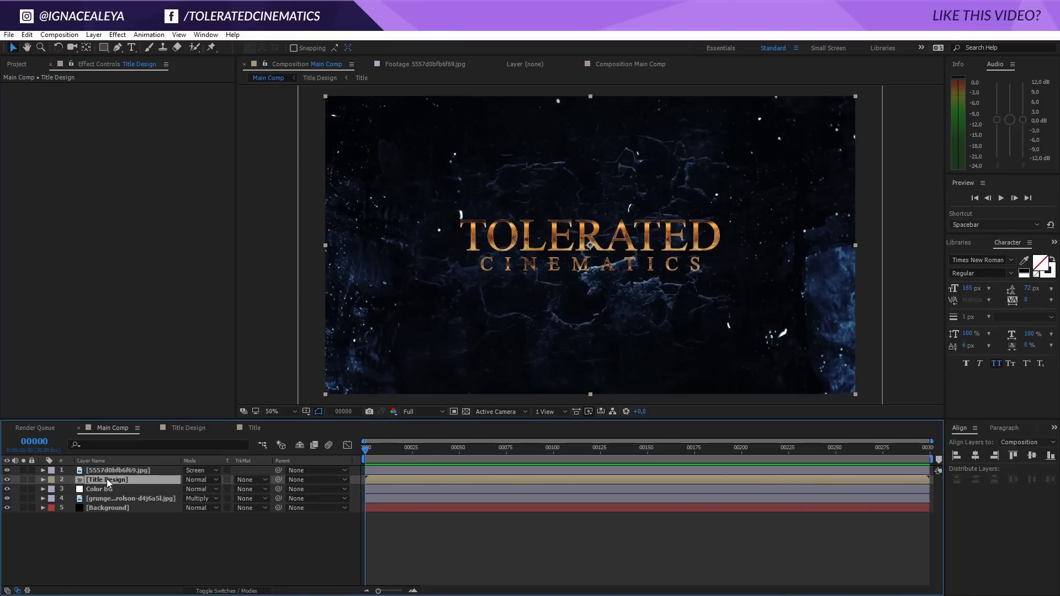
# - Duplicate the Title Design layer and create a new solid named Fractal Noise
pyautogui.hotkey('ctrl', 'd')
pyautogui.rightClick(168, 547)
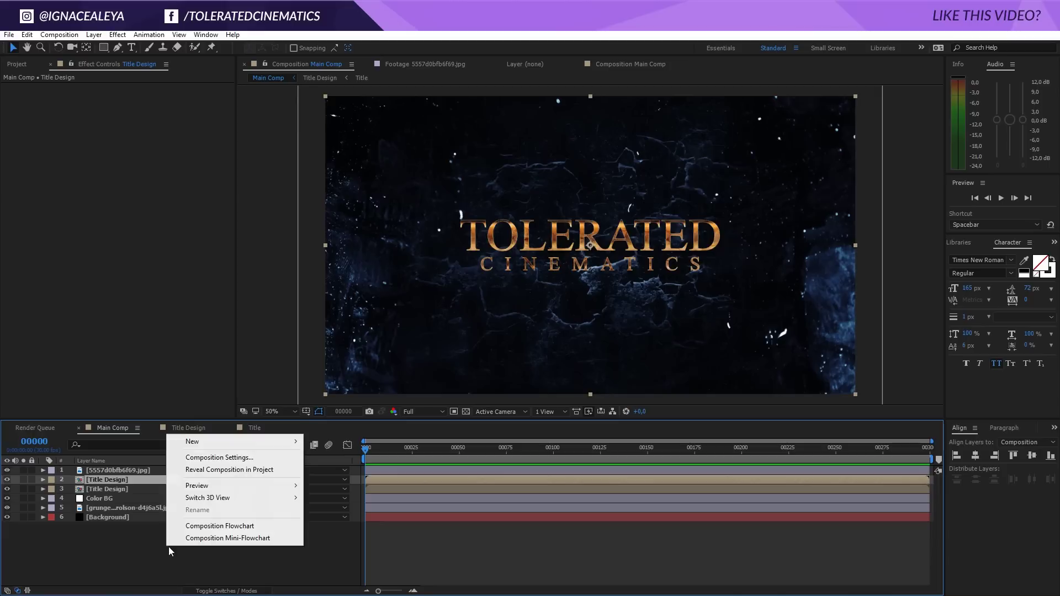
pyautogui.moveTo(187, 440)
pyautogui.click(92, 469)
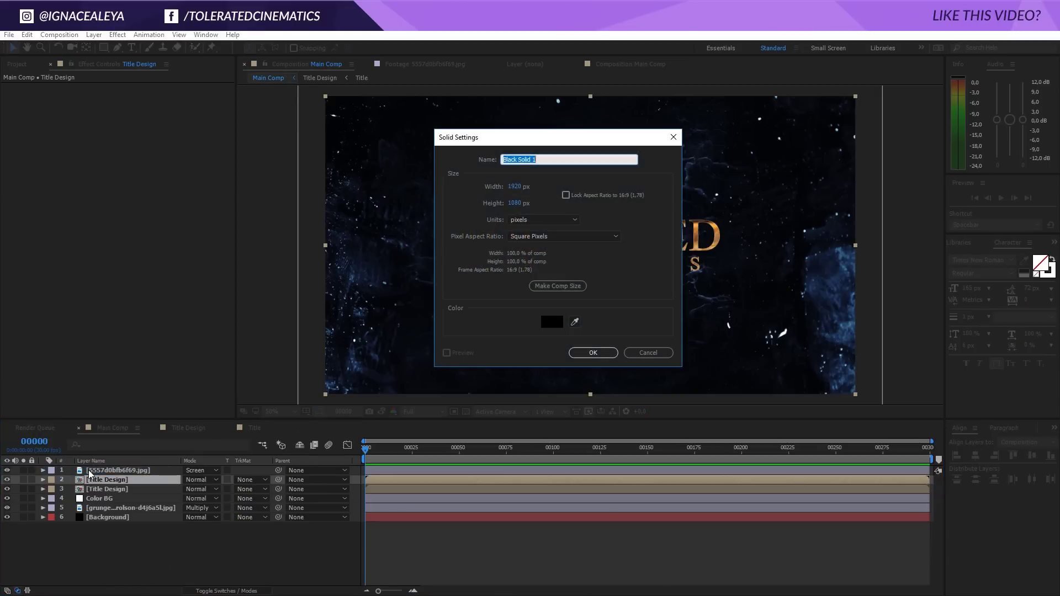
pyautogui.write('Fractal Noise')
pyautogui.press('Return')
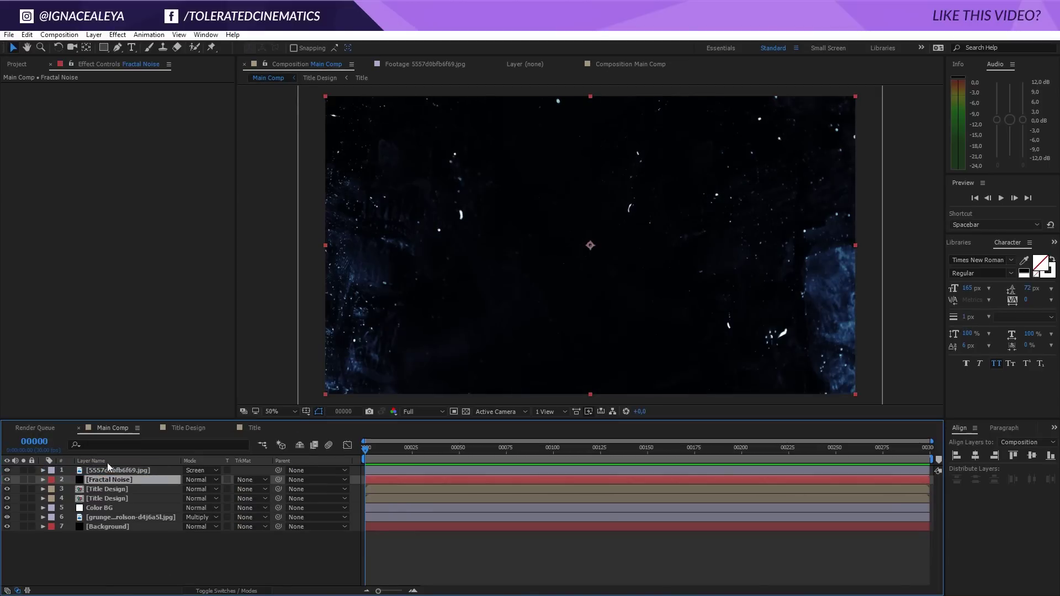
pyautogui.click(117, 35)
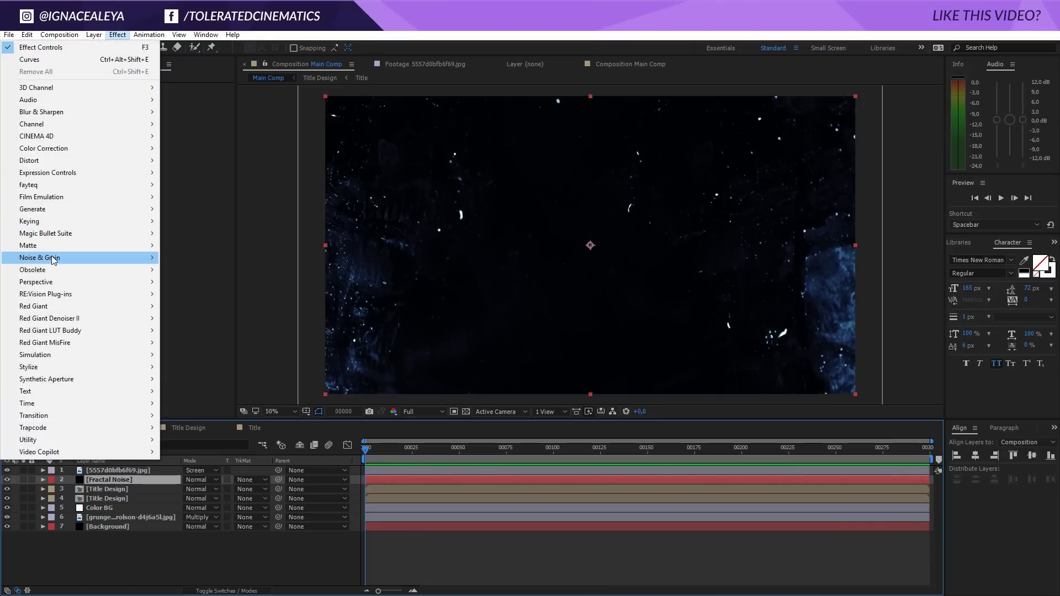
# - Apply Fractal Noise as Dynamic Progressive with Complexity 6 and raised Contrast
pyautogui.moveTo(55, 258)
pyautogui.click(200, 283)
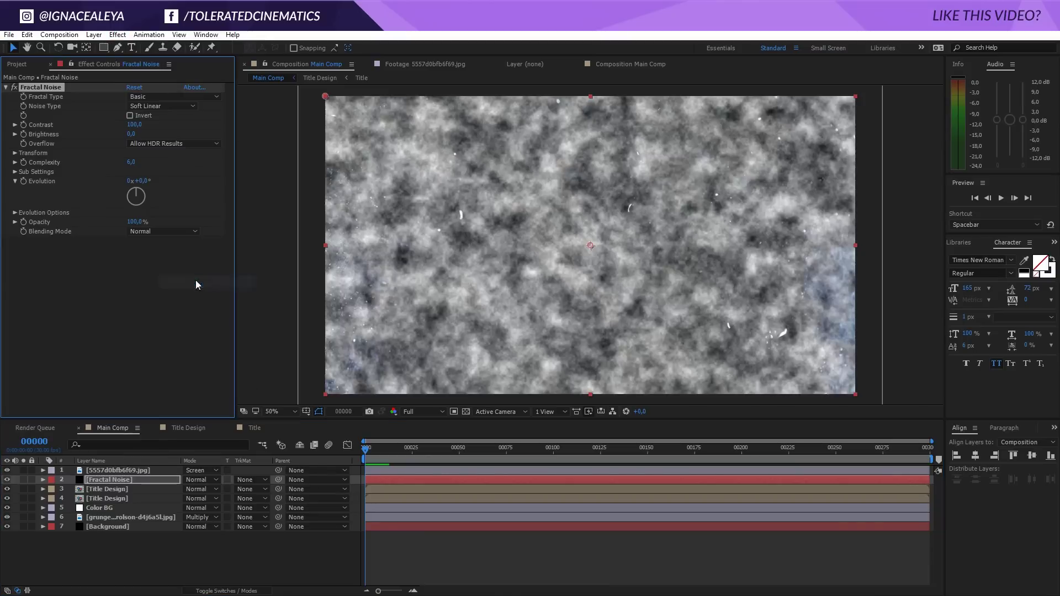
pyautogui.click(131, 161)
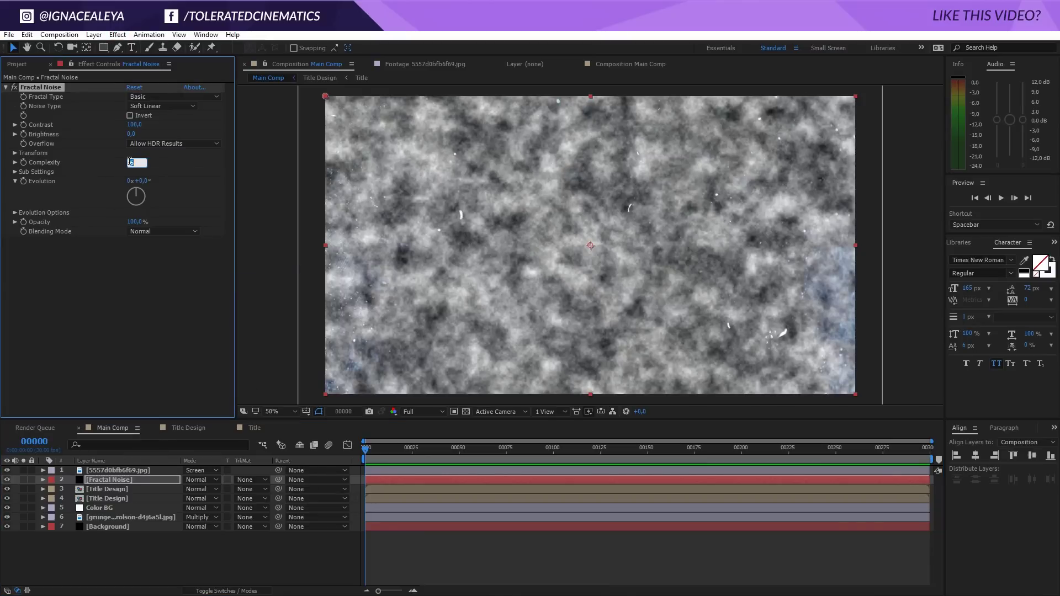
pyautogui.write('2')
pyautogui.press('Return')
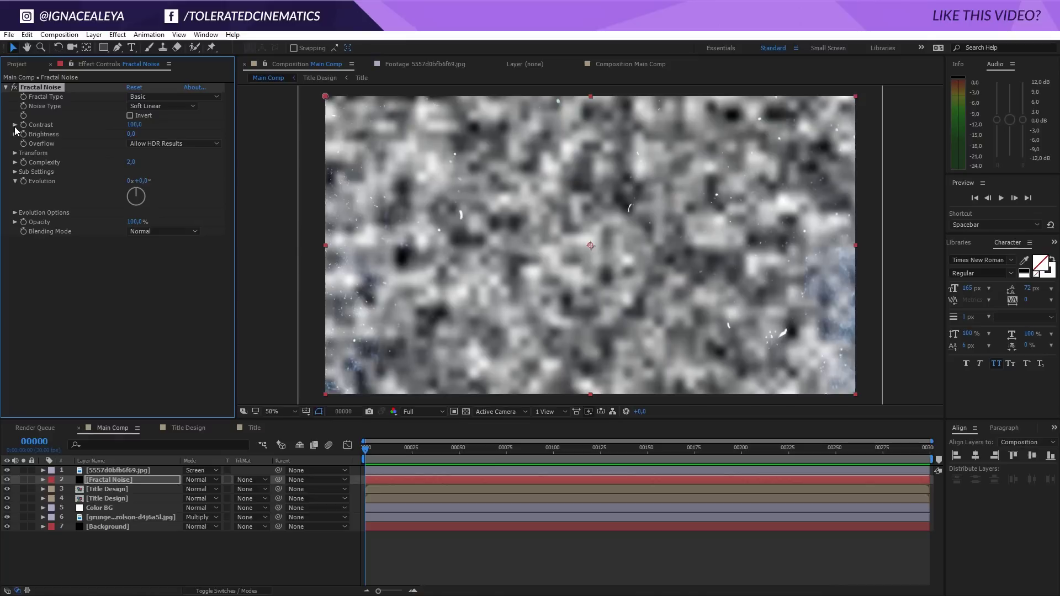
pyautogui.moveTo(134, 125); pyautogui.dragTo(503, 314)
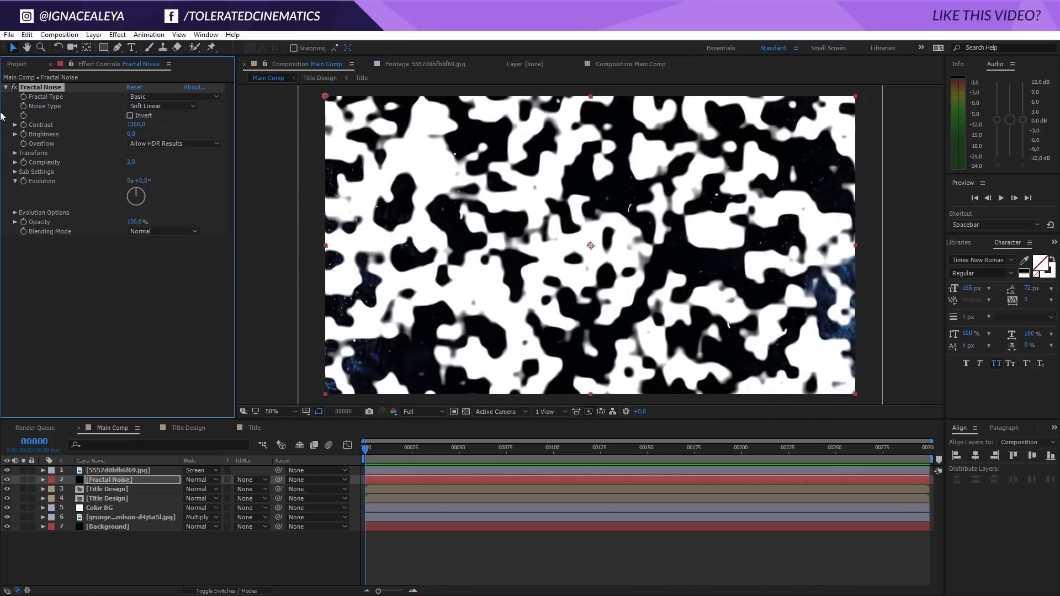
pyautogui.click(171, 96)
pyautogui.click(186, 175)
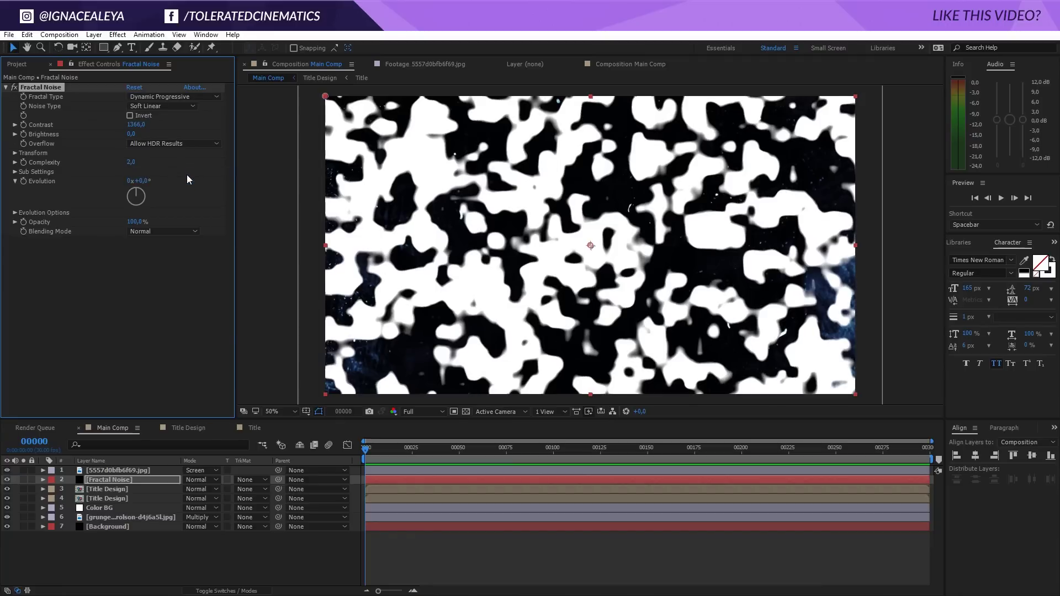
pyautogui.moveTo(131, 161); pyautogui.dragTo(202, 169)
pyautogui.click(131, 162)
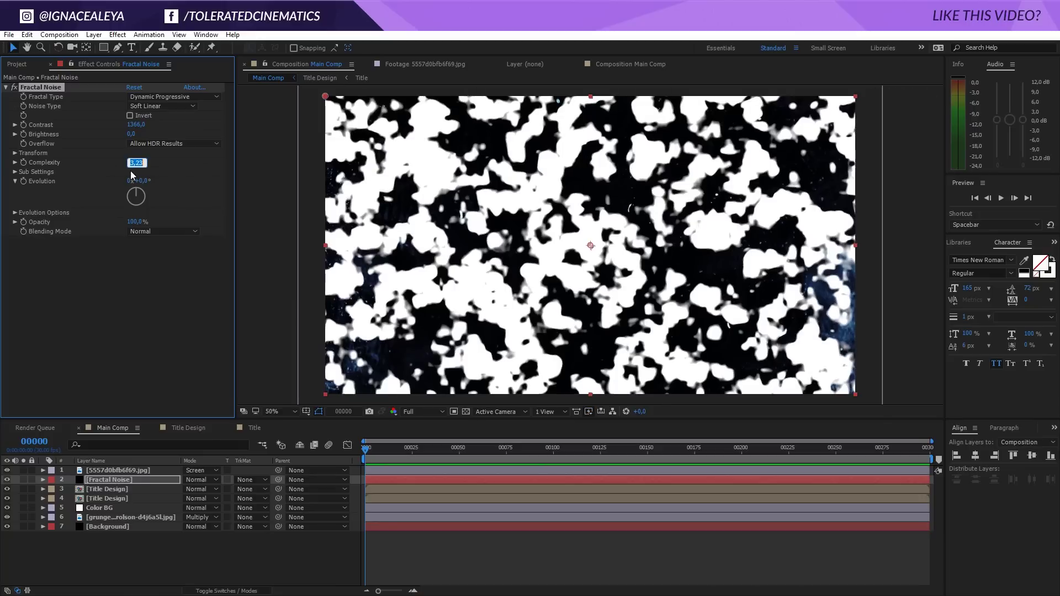
pyautogui.write('6')
pyautogui.press('Return')
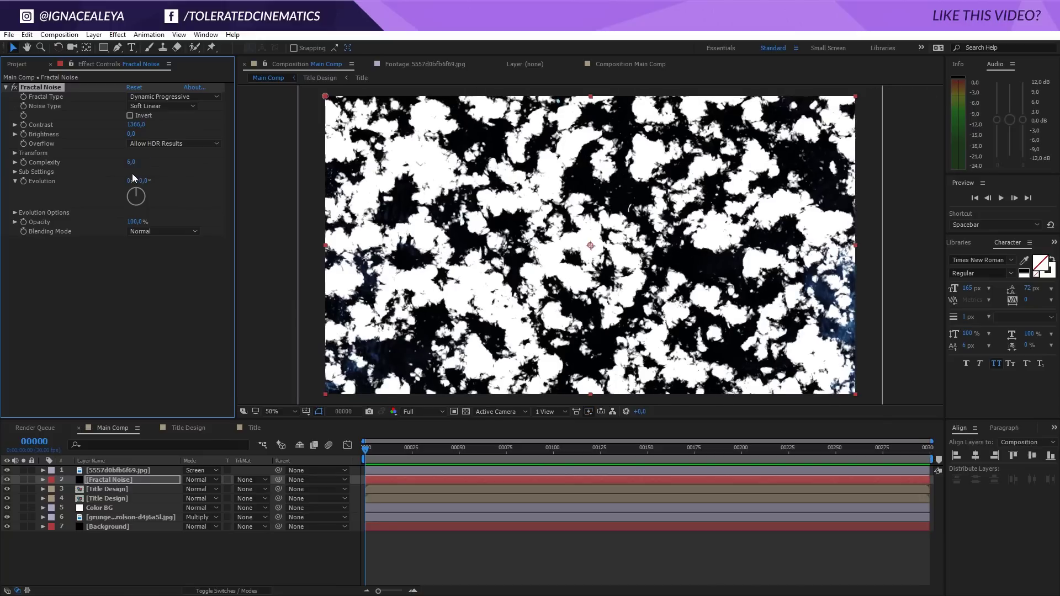
# - Stretch the noise with non-uniform scaling, lower Brightness to -170, and move it below Title Design
pyautogui.click(14, 155)
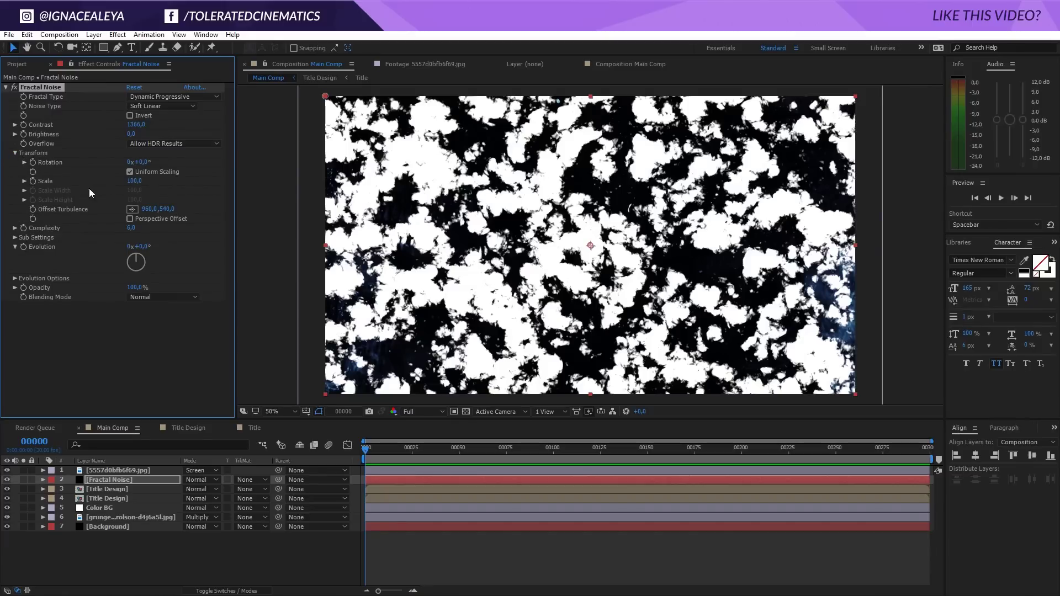
pyautogui.click(131, 172)
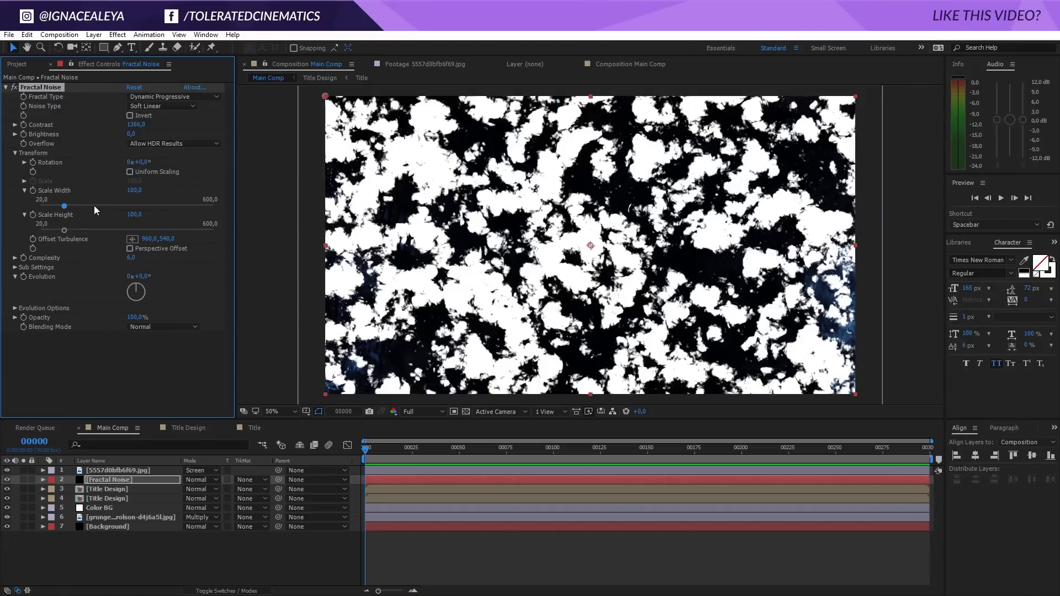
pyautogui.moveTo(66, 207); pyautogui.dragTo(137, 230)
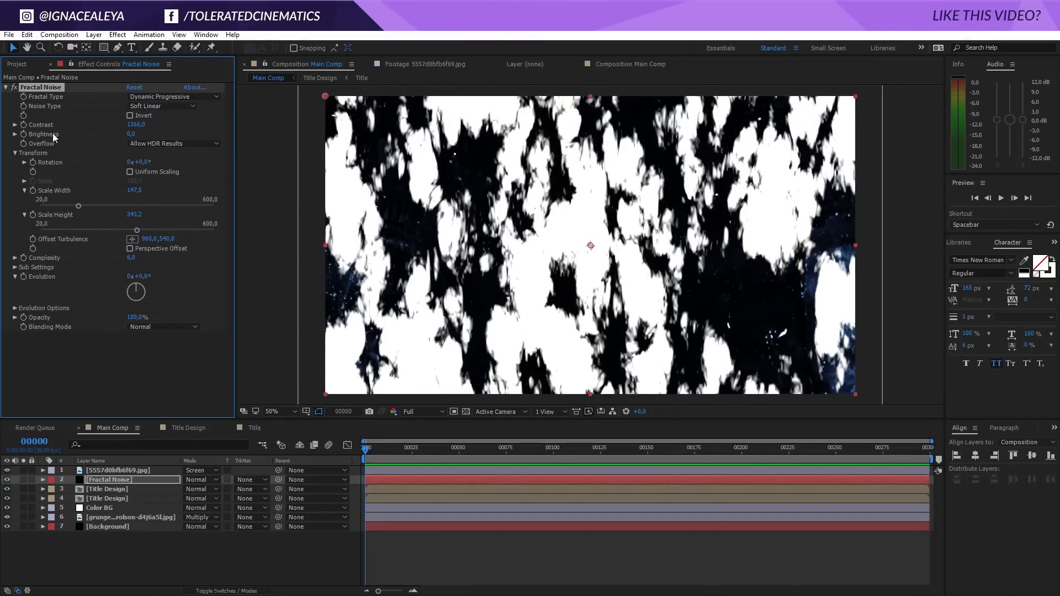
pyautogui.moveTo(131, 134); pyautogui.dragTo(48, 137)
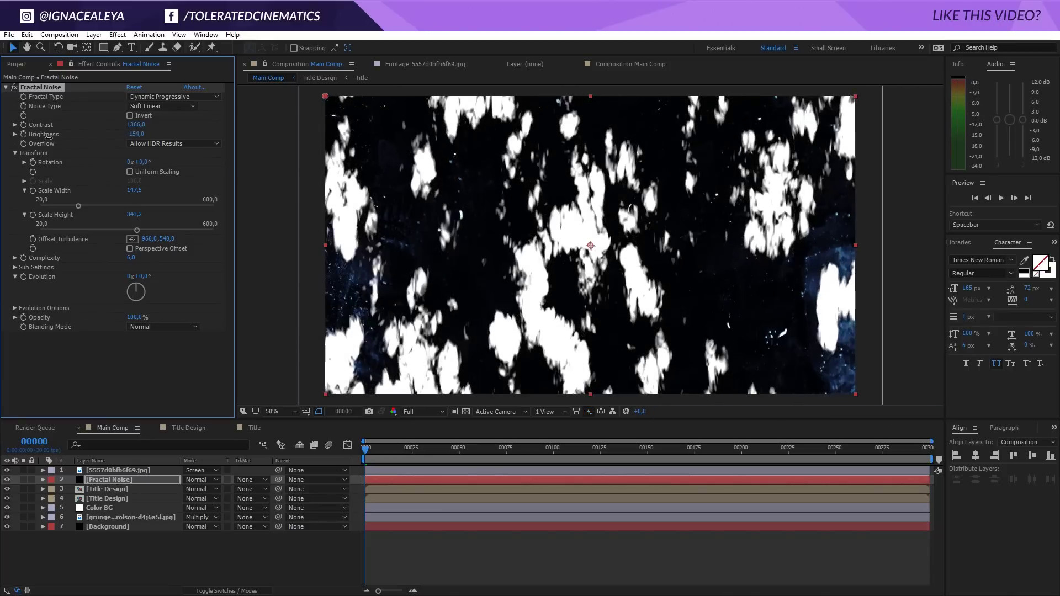
pyautogui.moveTo(135, 133); pyautogui.dragTo(146, 135)
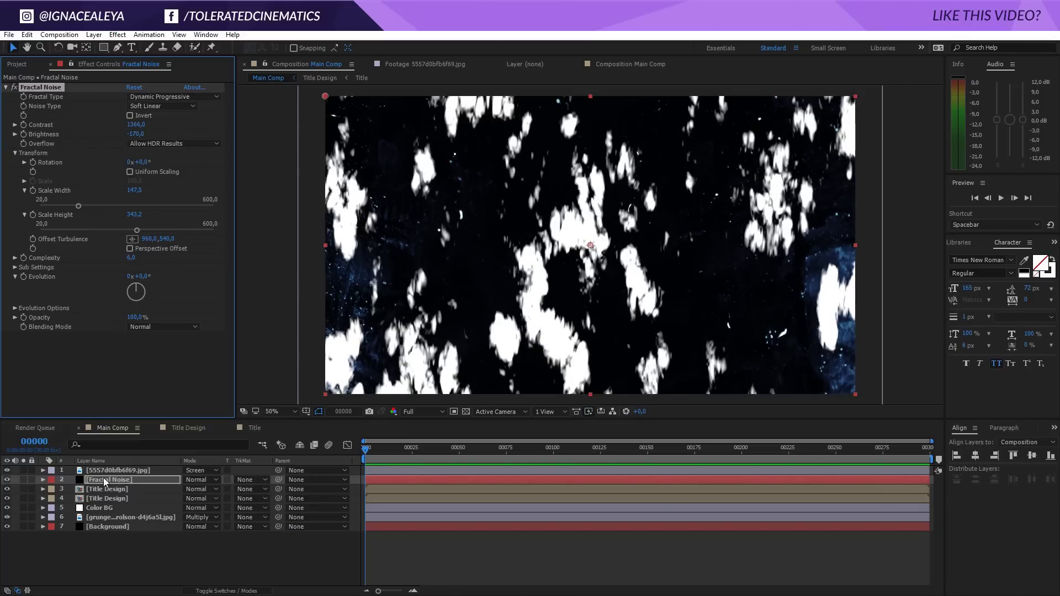
pyautogui.moveTo(104, 484); pyautogui.dragTo(110, 491)
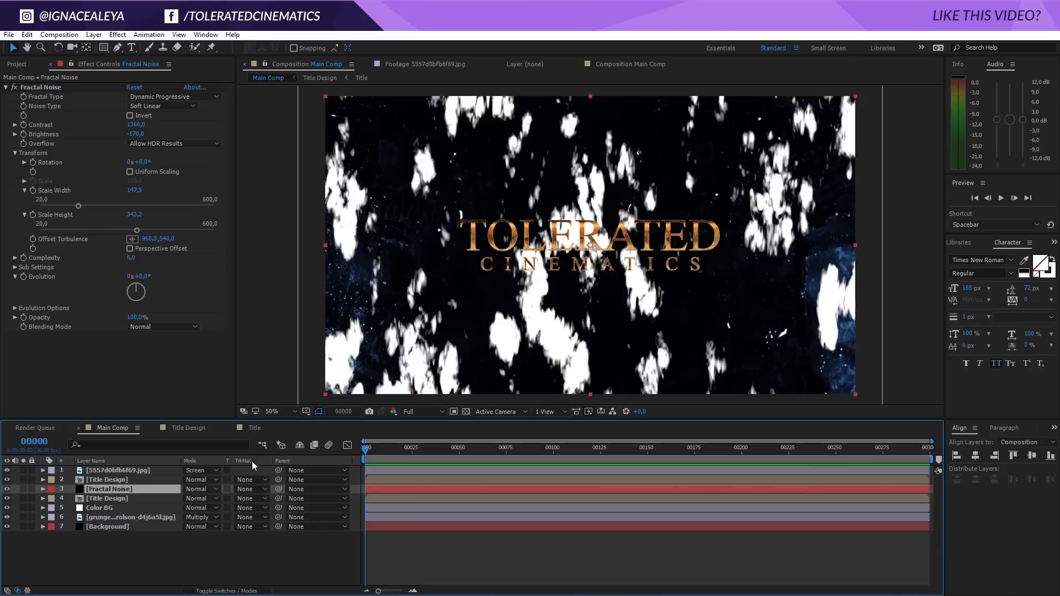
# - Alpha-matte Fractal Noise to Title Design and set Evolution to 171°
pyautogui.click(249, 489)
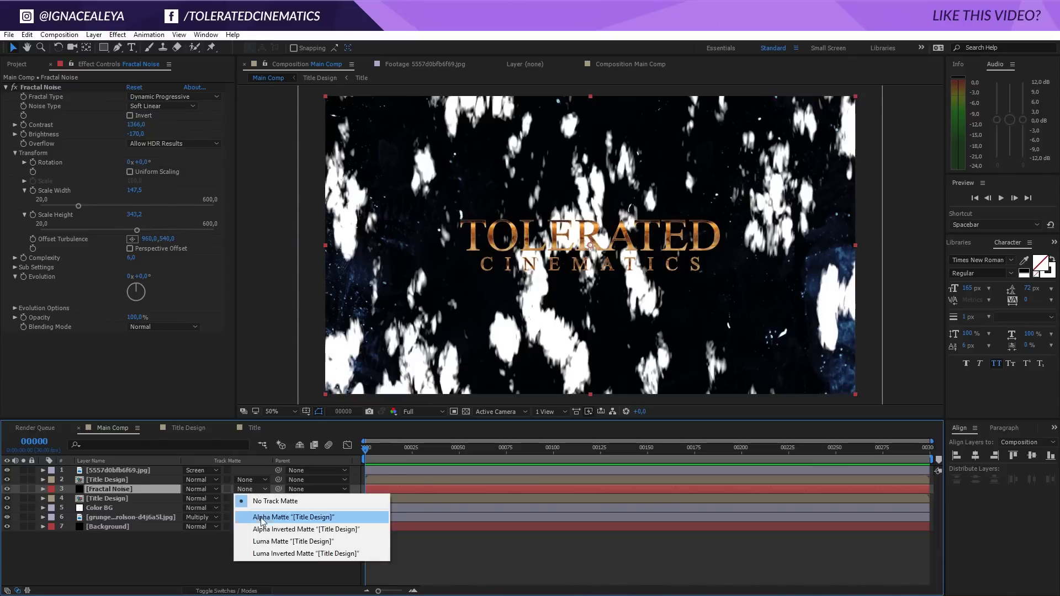
pyautogui.click(270, 518)
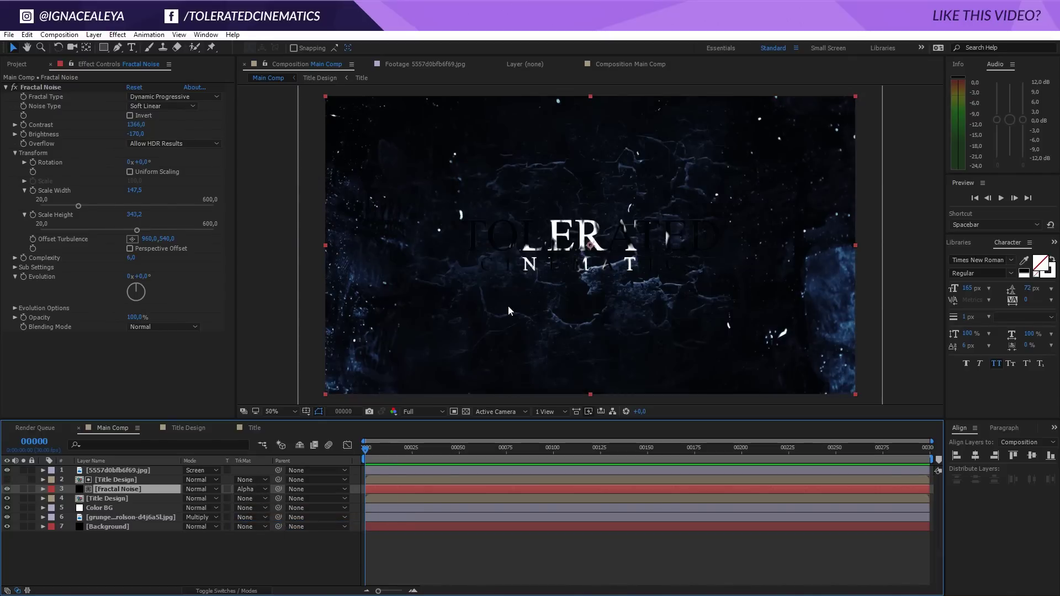
pyautogui.scroll(2, 604, 244)
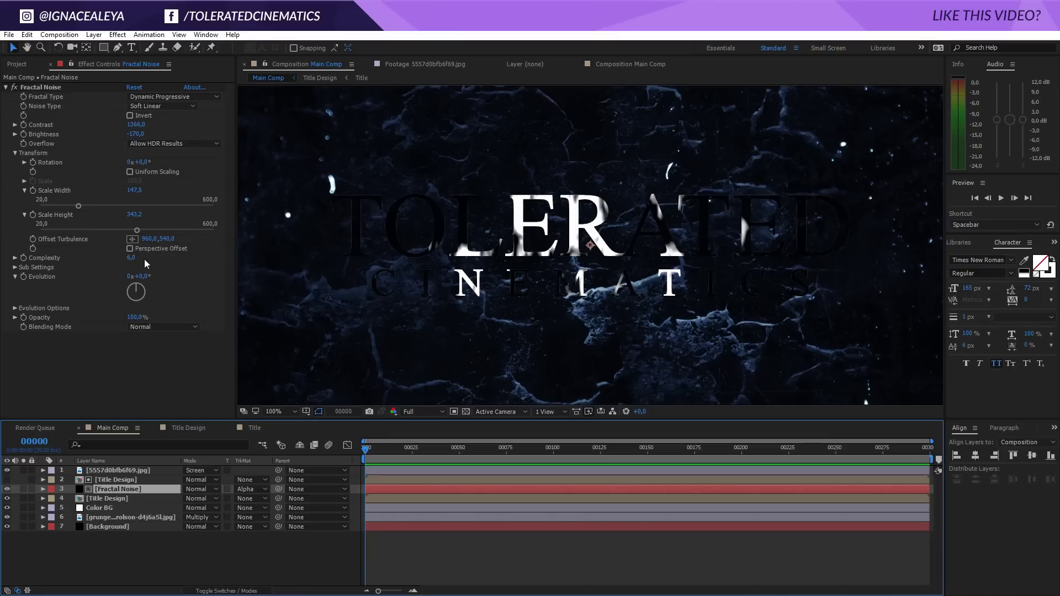
pyautogui.moveTo(138, 276); pyautogui.dragTo(254, 294)
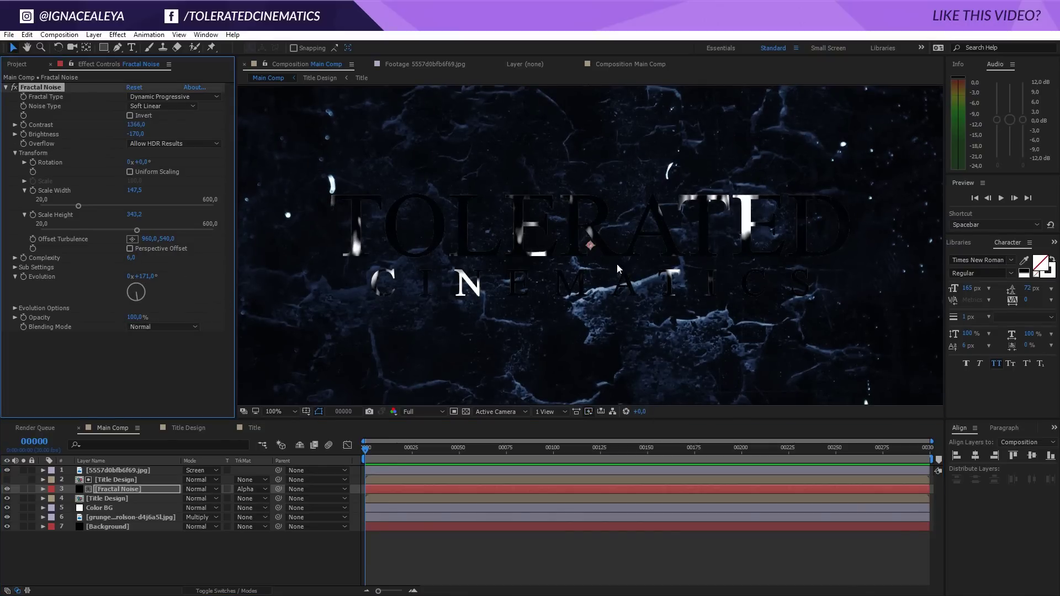
# - Select Fractal Noise and Title Design and bring up Pre-compose
pyautogui.click(106, 487)
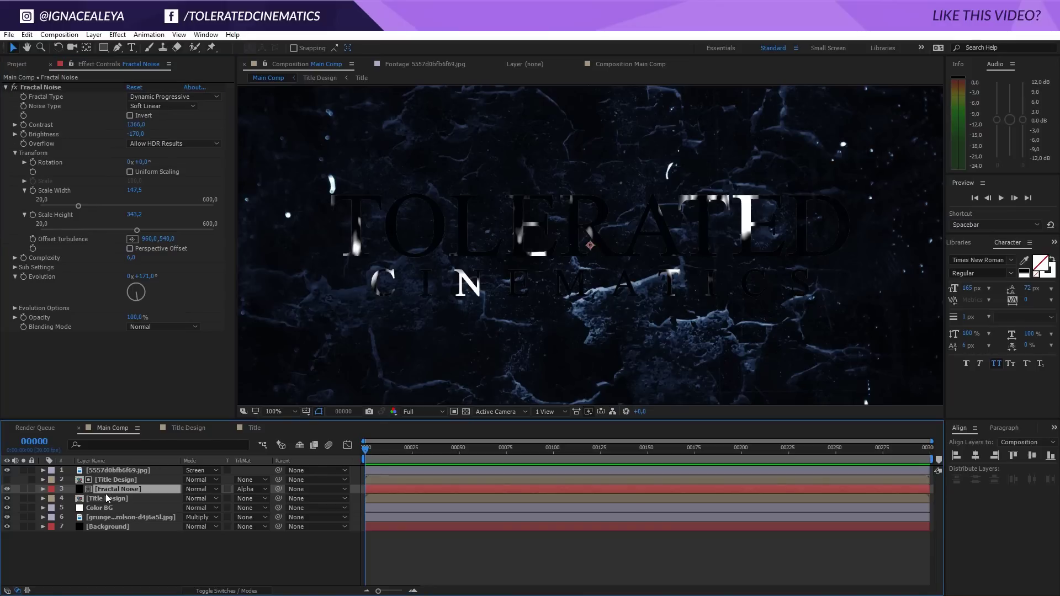
pyautogui.keyDown('ctrl'); pyautogui.click(122, 481); pyautogui.keyUp('ctrl')
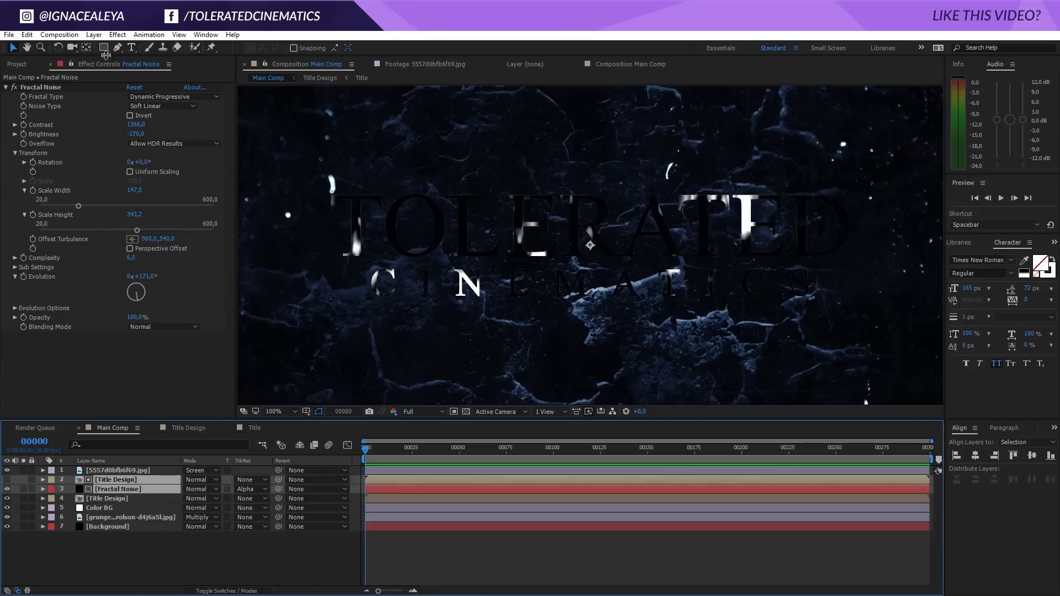
pyautogui.click(94, 35)
# - Pre-compose the Title Design and Fractal Noise layers into a comp named 'Particle Emitter'
pyautogui.click(52, 447)
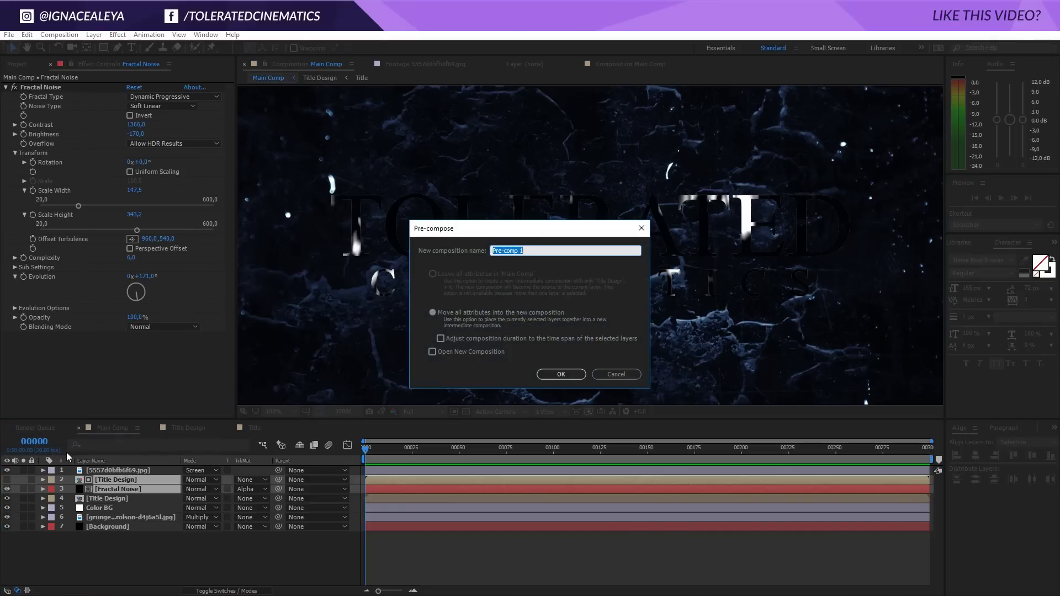
pyautogui.write('Frac')
pyautogui.hotkey('ctrl', 'a')
pyautogui.write('Particle Emitter')
pyautogui.press('Return')
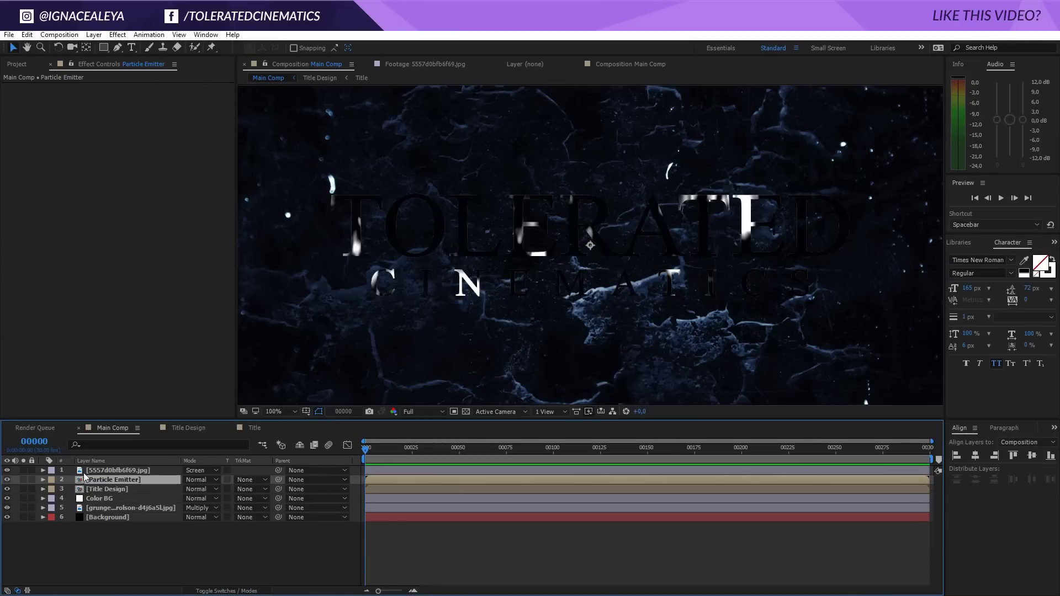
# - Inside the Particle Emitter precomp, add a new black solid layer
pyautogui.doubleClick(116, 480)
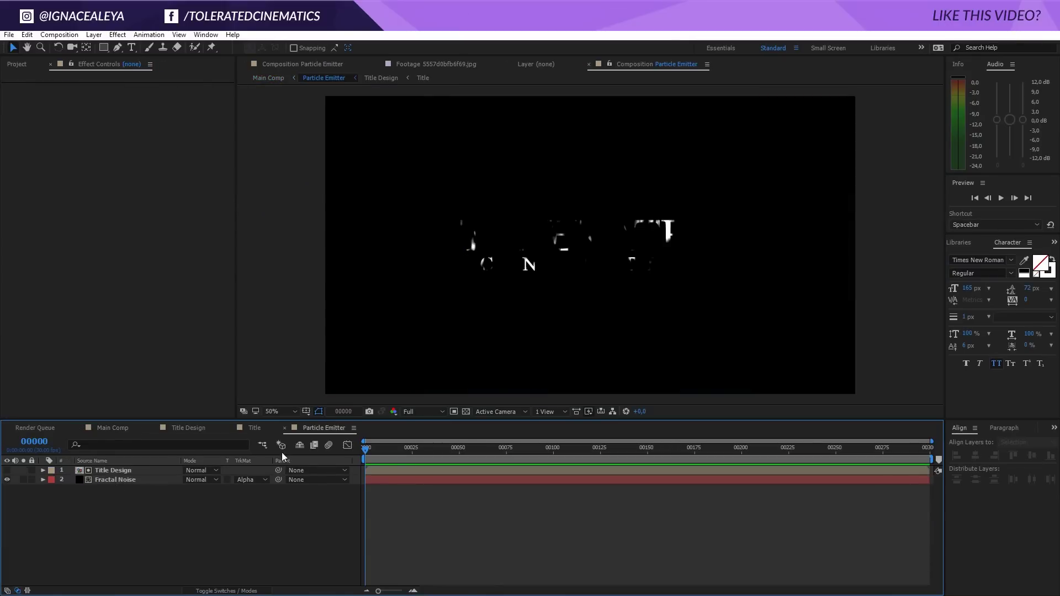
pyautogui.rightClick(154, 532)
pyautogui.moveTo(177, 425)
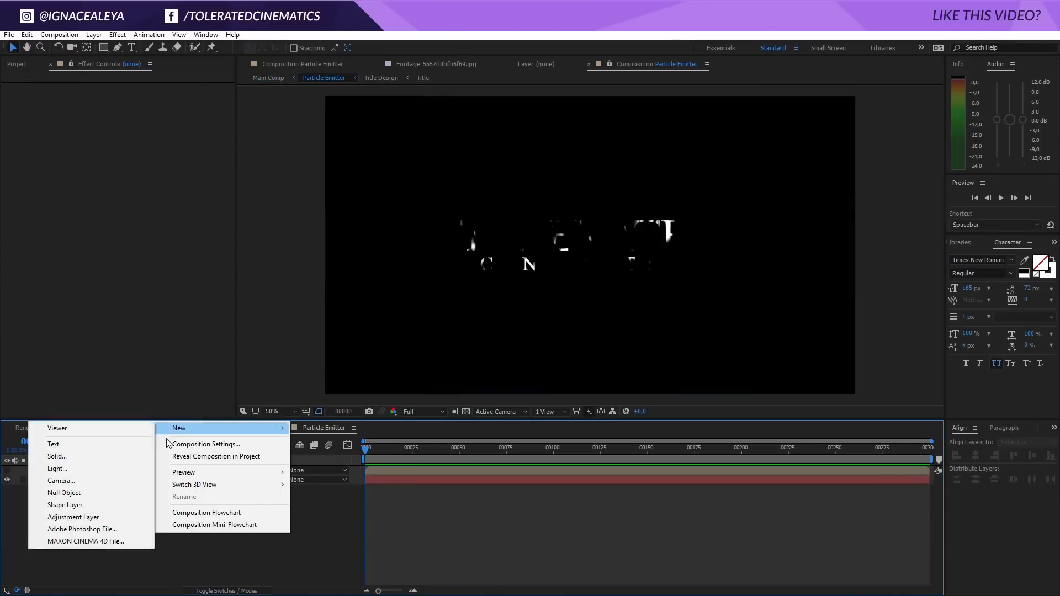
pyautogui.click(89, 460)
pyautogui.click(555, 324)
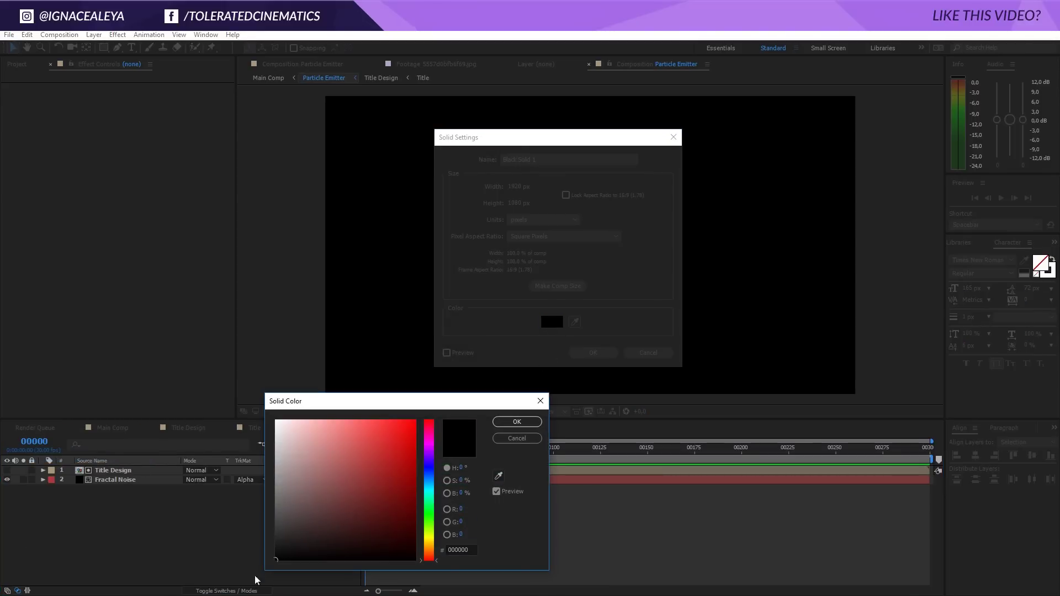
pyautogui.click(518, 422)
pyautogui.press('Return')
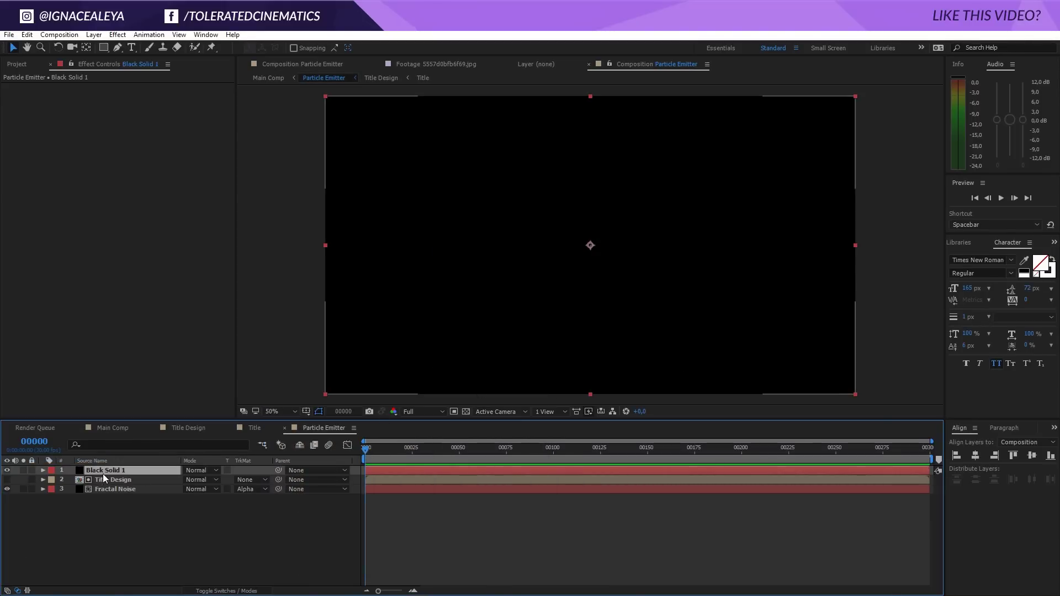
# - Return to Main Comp and briefly solo the Particle Emitter layer to inspect it
pyautogui.click(113, 428)
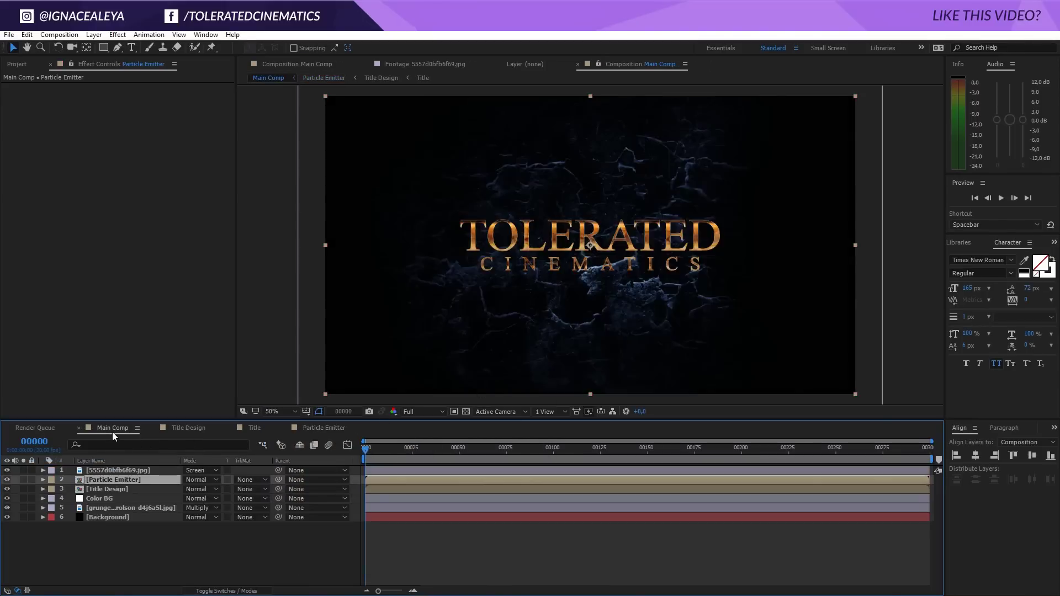
pyautogui.click(23, 479)
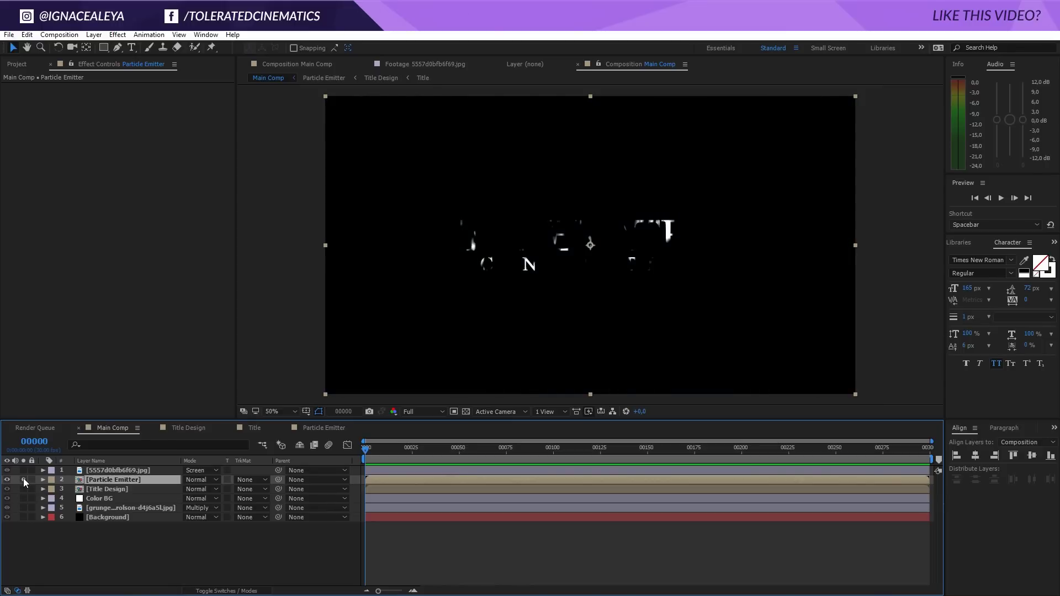
pyautogui.click(23, 479)
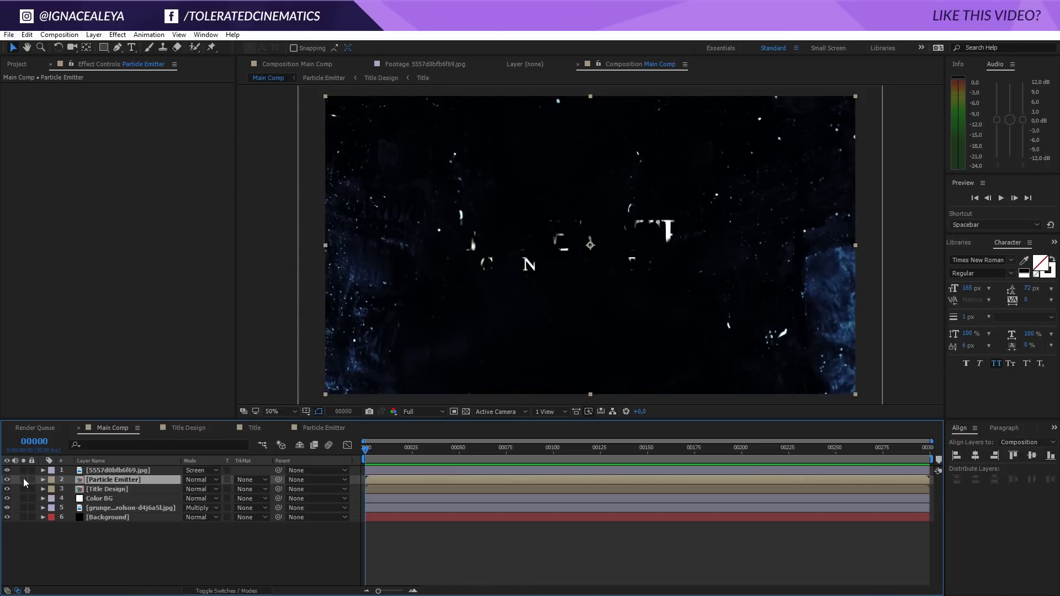
# - Apply an Extract effect to Particle Emitter with the black point raised to 6
pyautogui.click(955, 244)
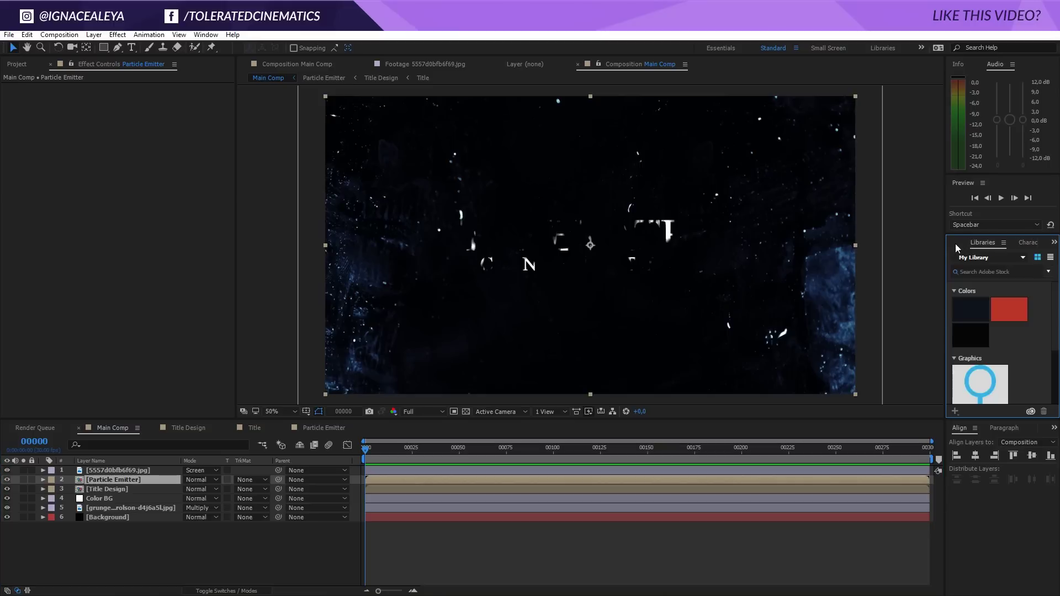
pyautogui.hotkey('ctrl', '5')
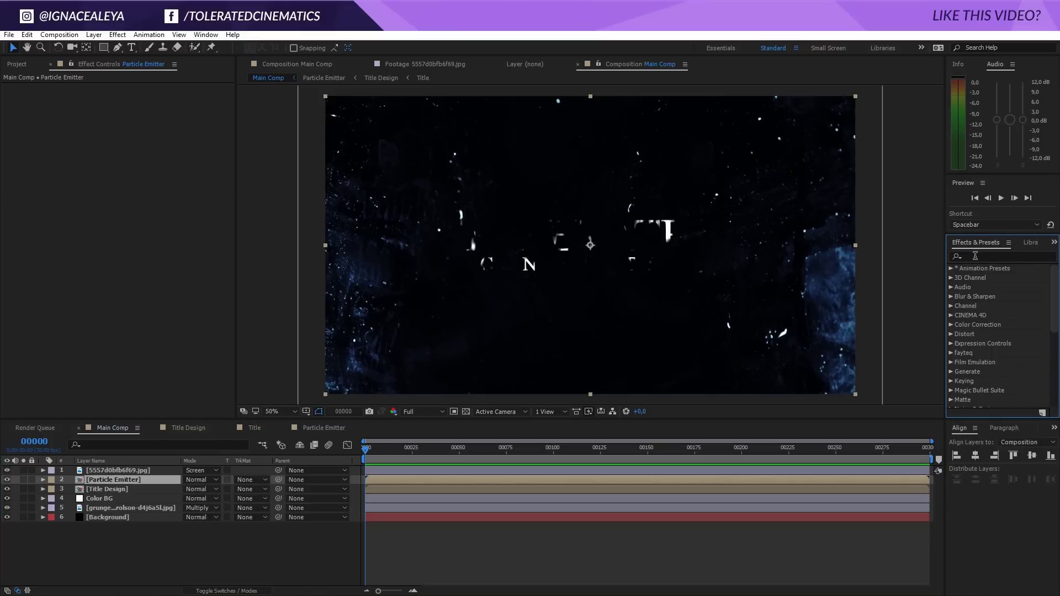
pyautogui.click(130, 480)
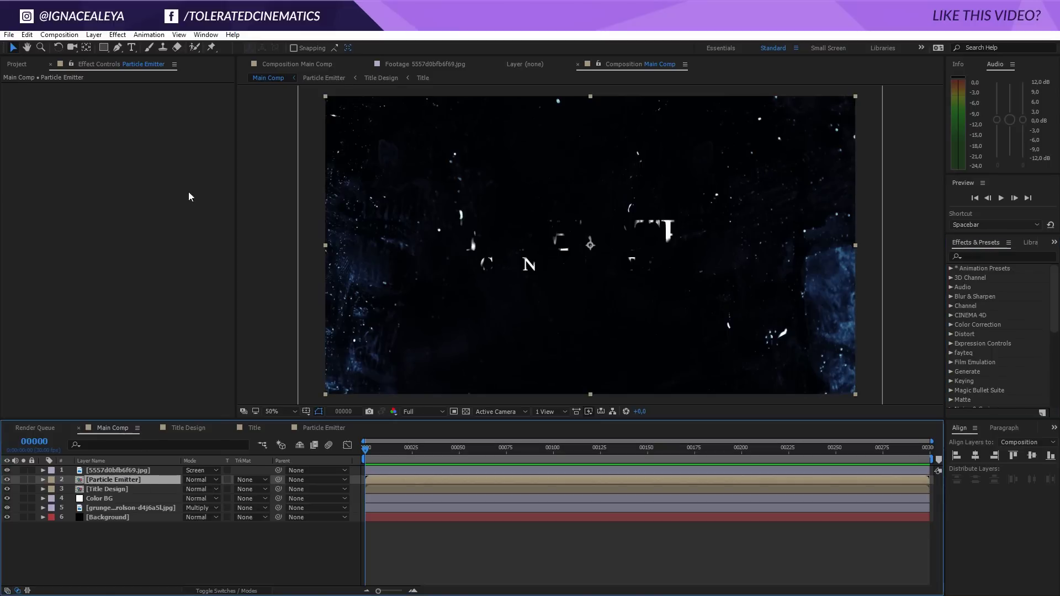
pyautogui.click(117, 34)
pyautogui.moveTo(54, 221)
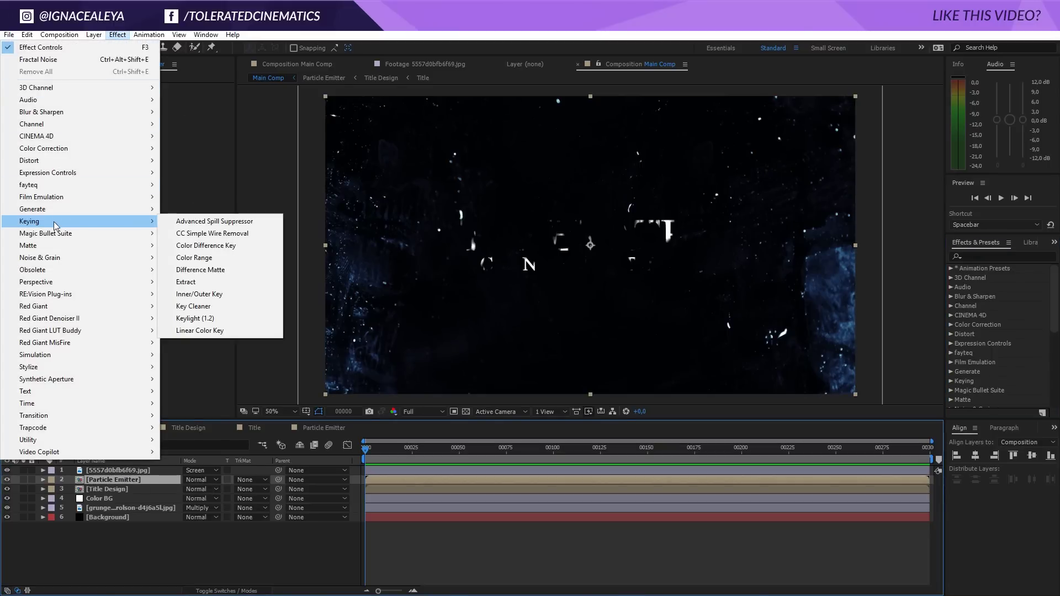
pyautogui.click(185, 282)
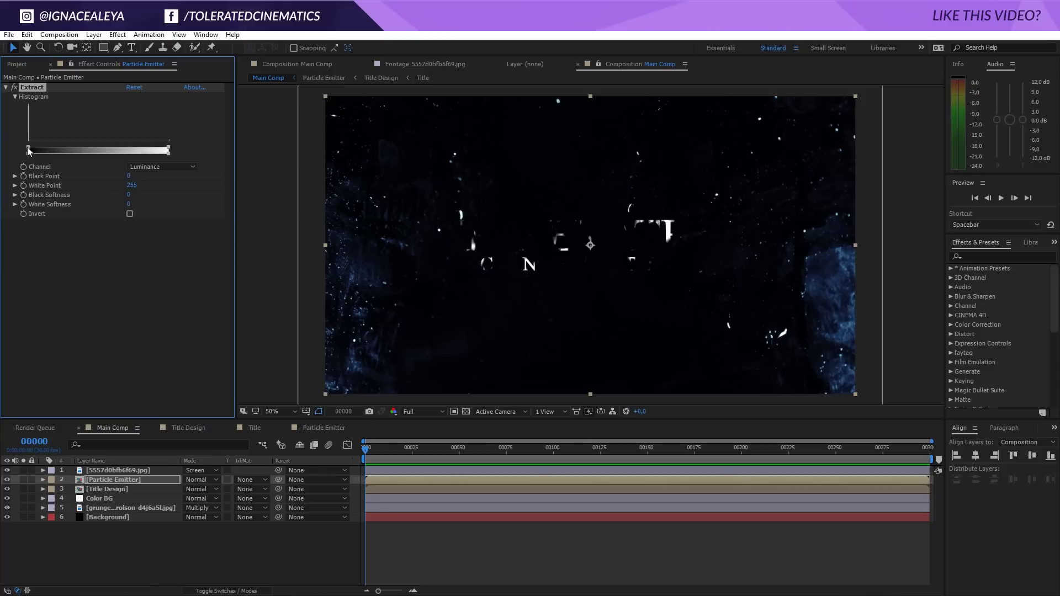
pyautogui.moveTo(28, 148); pyautogui.dragTo(31, 148)
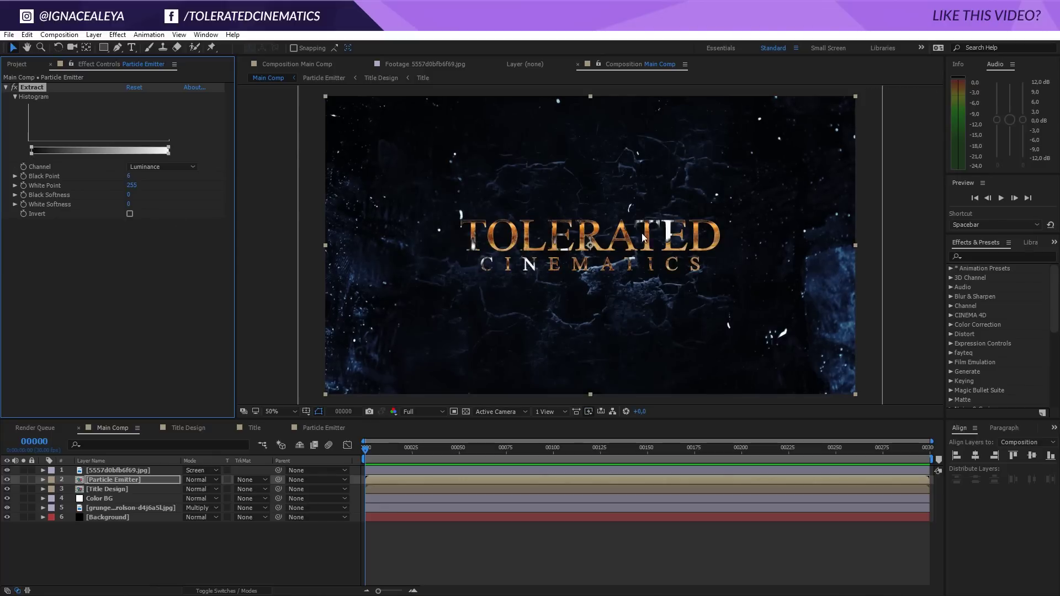
# - View at 100% and add a Fill effect coloured dark brown 341F0F to Particle Emitter
pyautogui.press('/')
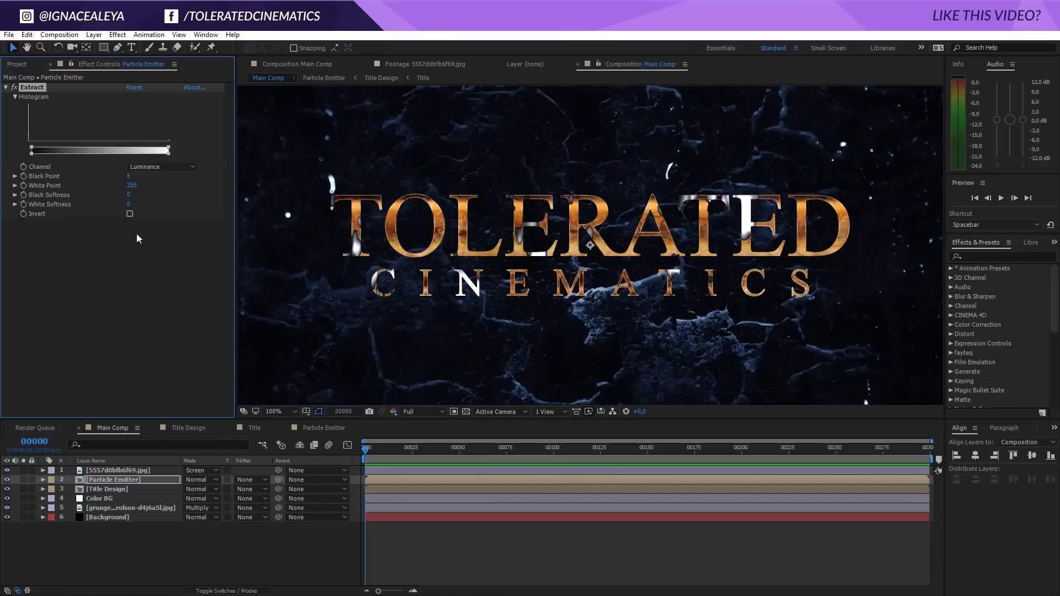
pyautogui.click(117, 34)
pyautogui.moveTo(55, 208)
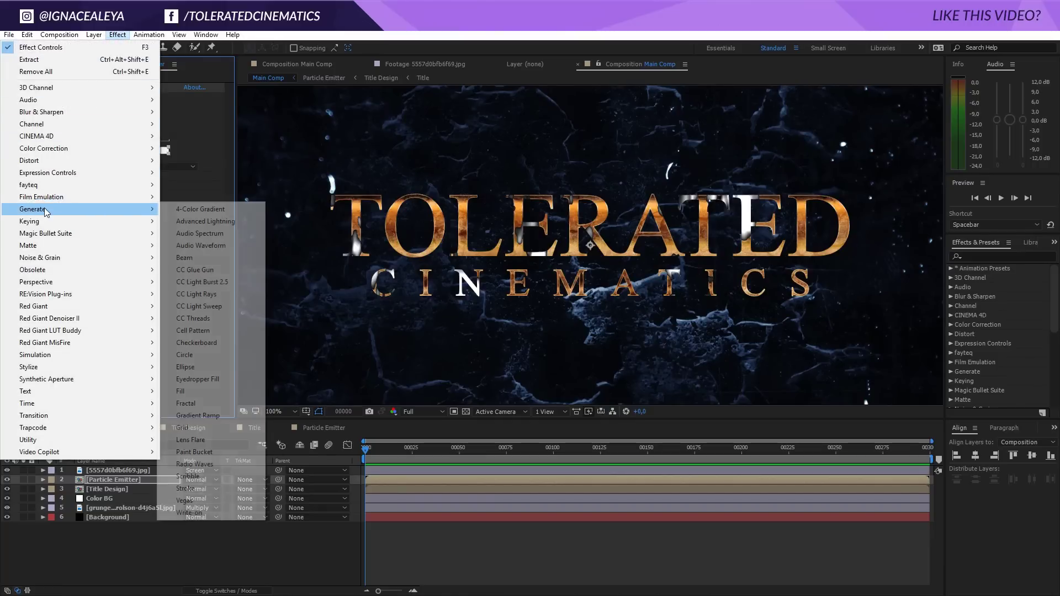
pyautogui.click(194, 397)
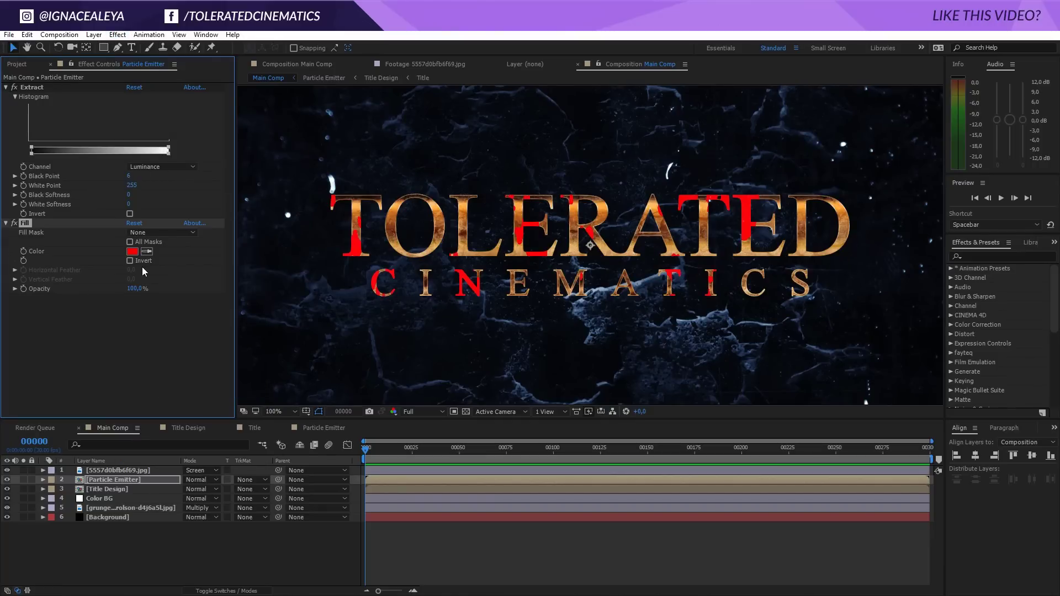
pyautogui.click(134, 254)
pyautogui.click(287, 544)
pyautogui.moveTo(287, 545); pyautogui.dragTo(326, 539)
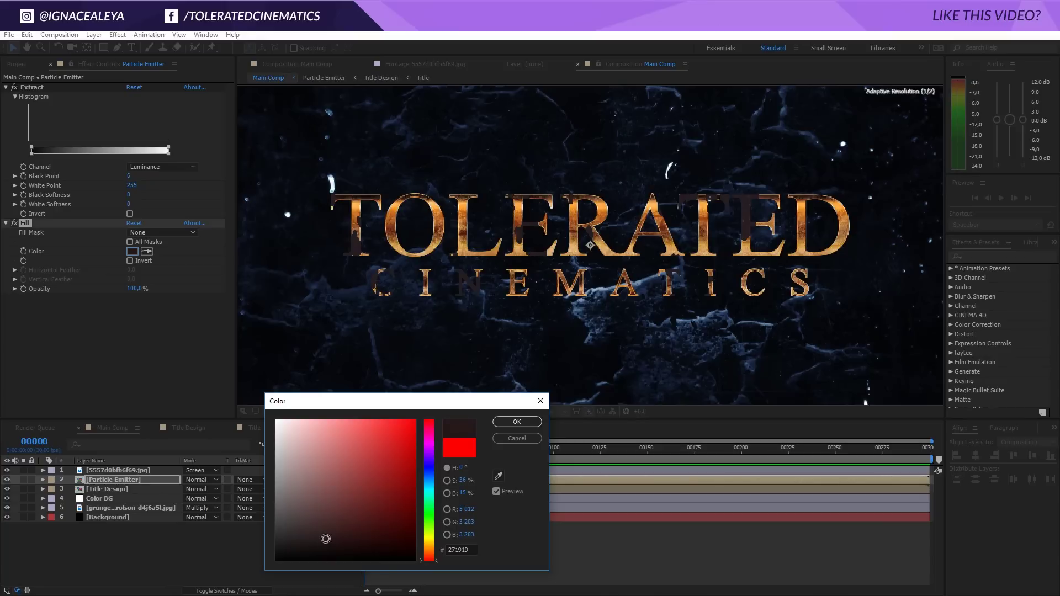
pyautogui.click(434, 550)
pyautogui.click(374, 531)
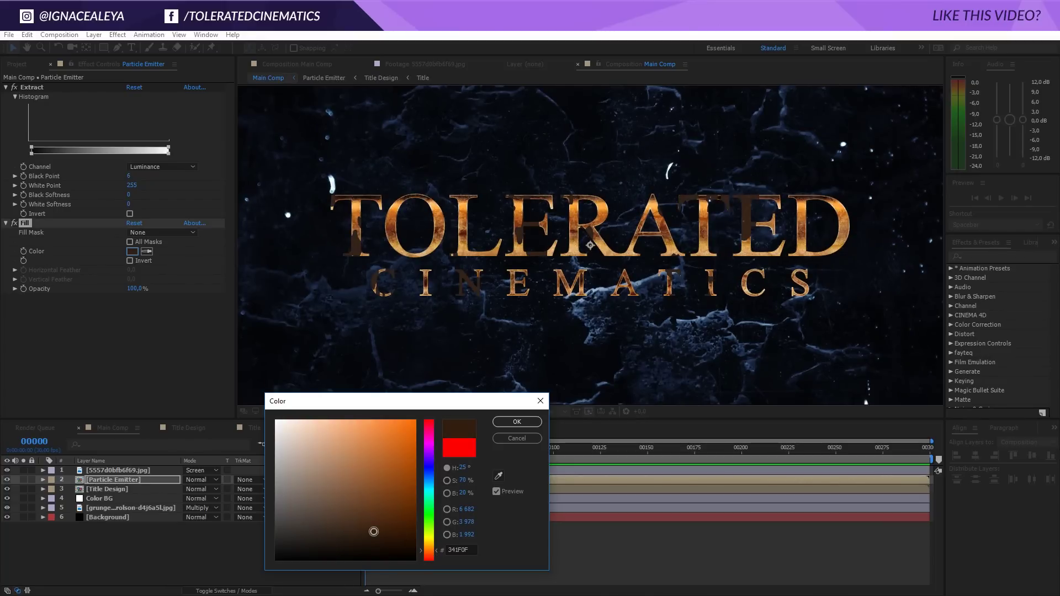
pyautogui.click(517, 423)
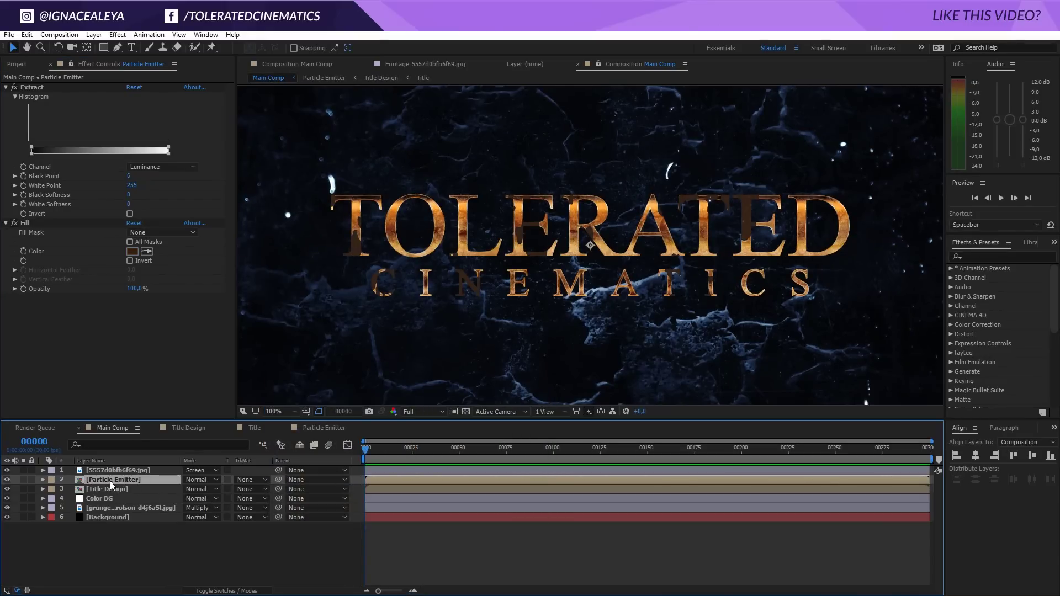
# - Pre-compose the emitter layer as 'Particle Emitter Comp', moving all attributes into it
pyautogui.click(94, 34)
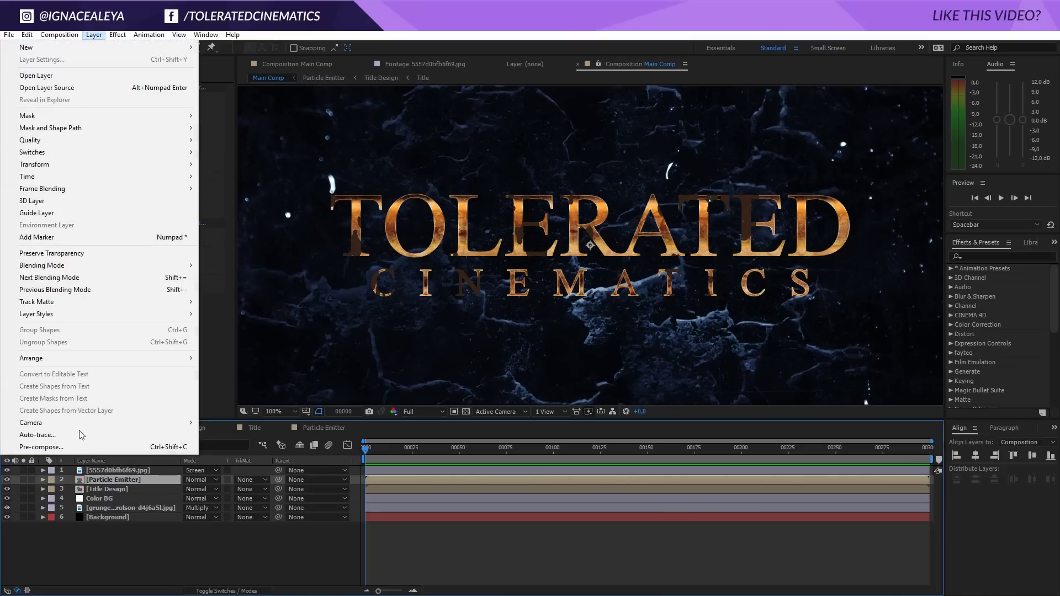
pyautogui.click(42, 449)
pyautogui.moveTo(559, 251); pyautogui.dragTo(550, 253)
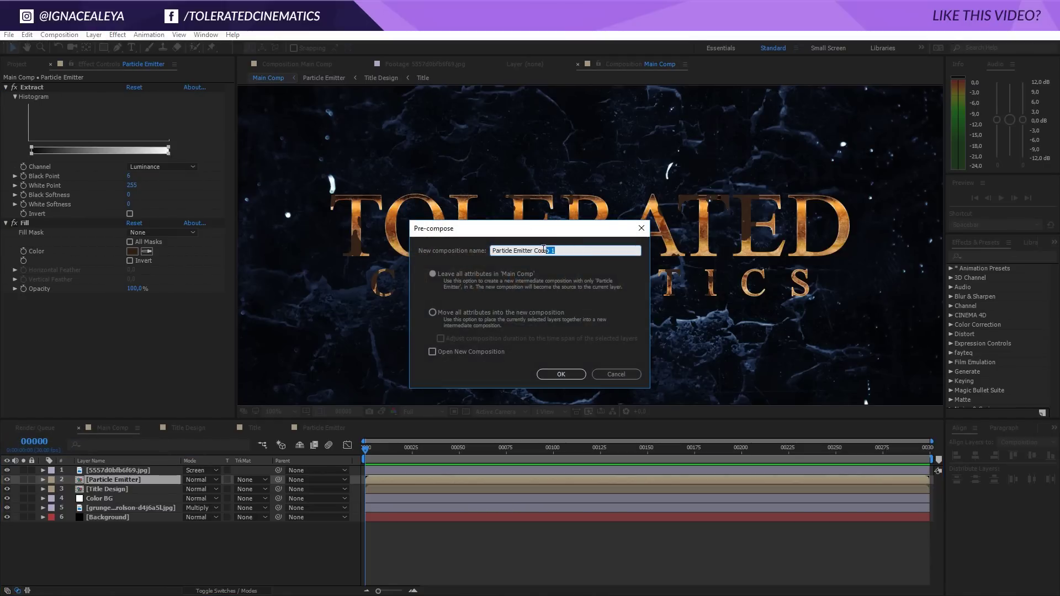
pyautogui.press('BackSpace')
pyautogui.click(458, 313)
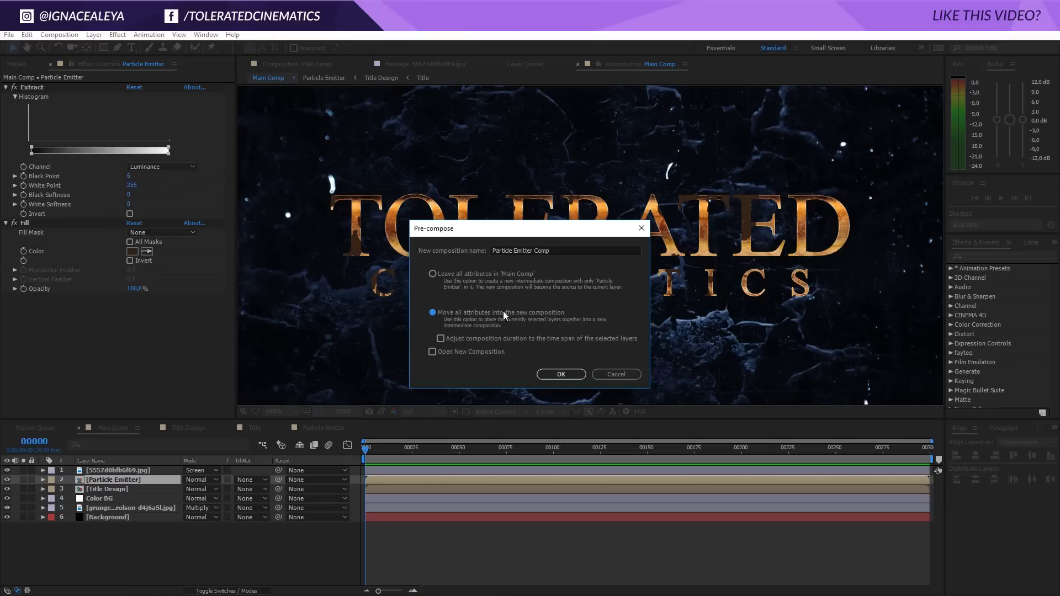
pyautogui.click(568, 373)
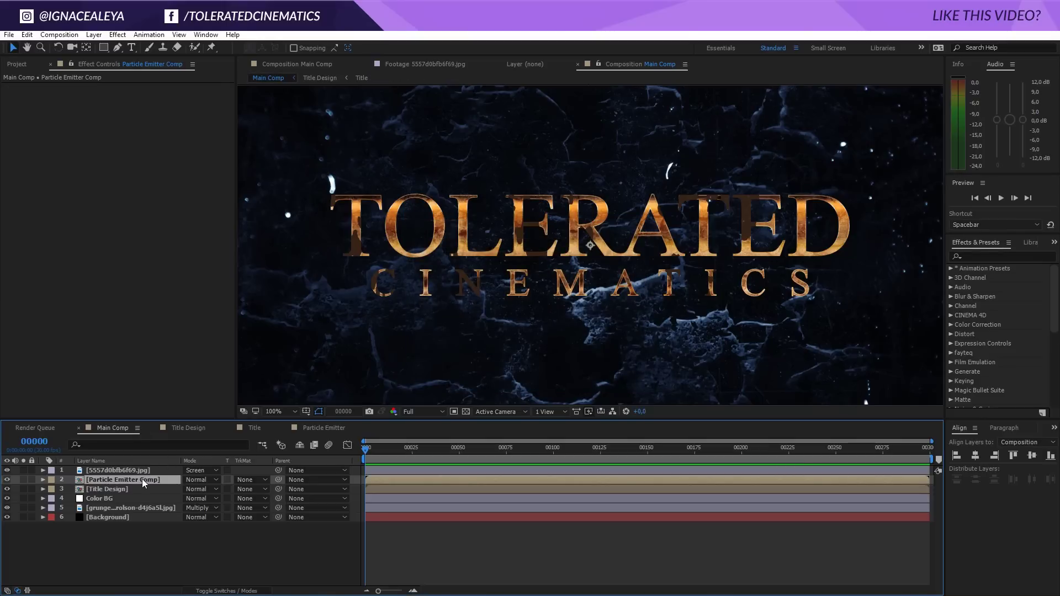
# - Duplicate the emitter layer, hide one copy, make the duplicate 3D and rename it 'Particle Emitter V1'
pyautogui.hotkey('ctrl', 'd')
pyautogui.click(7, 489)
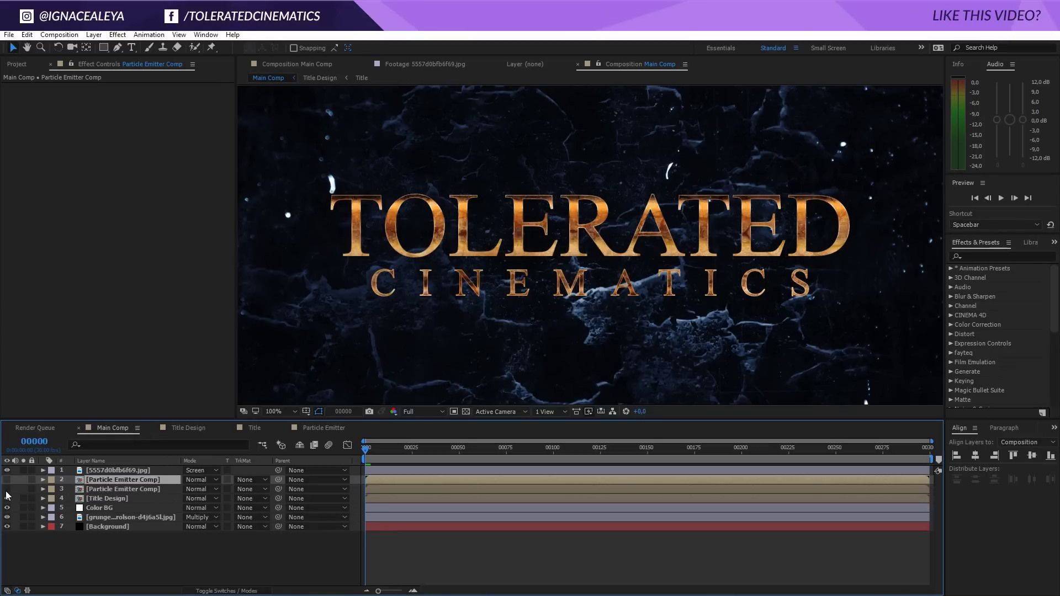
pyautogui.click(217, 591)
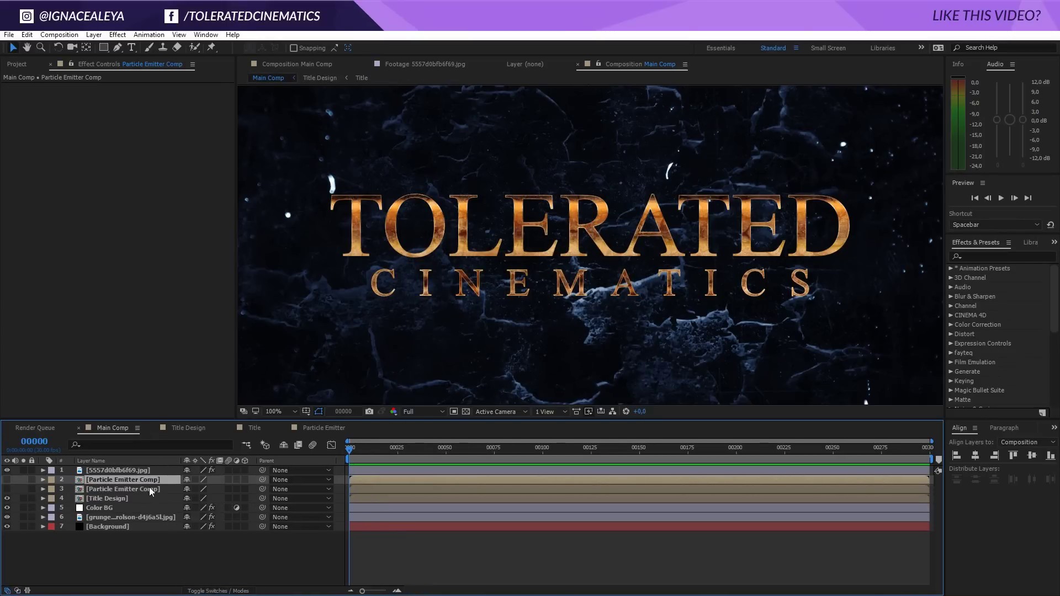
pyautogui.click(129, 490)
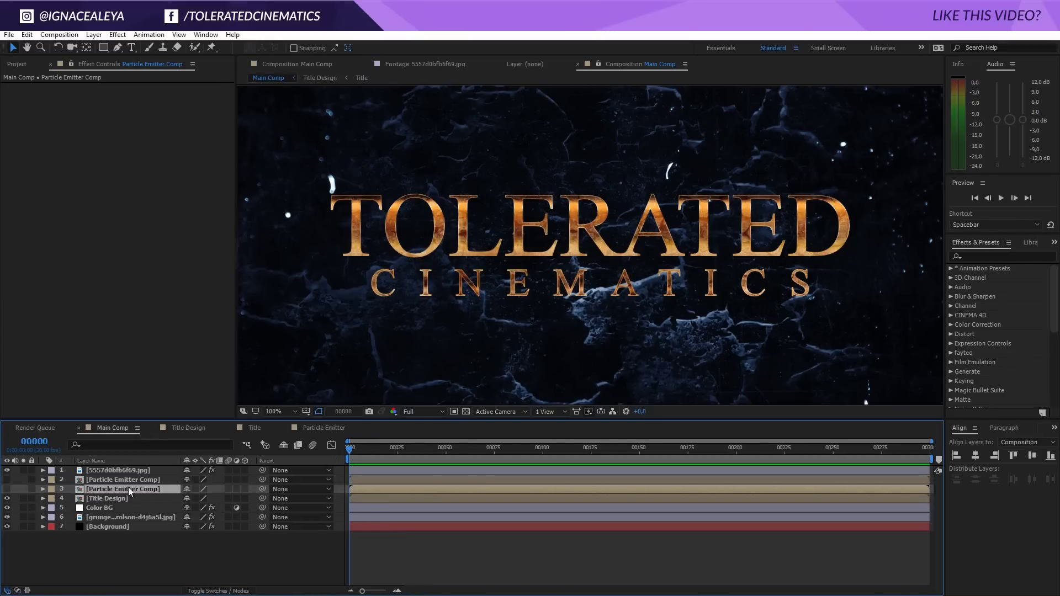
pyautogui.click(245, 488)
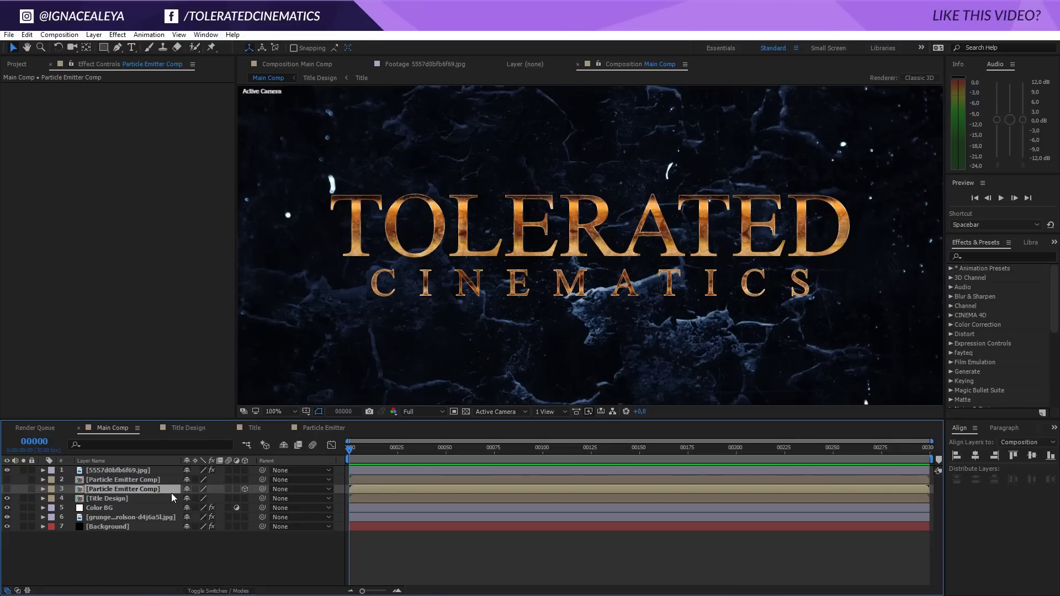
pyautogui.press('Return')
pyautogui.write('Particle Em')
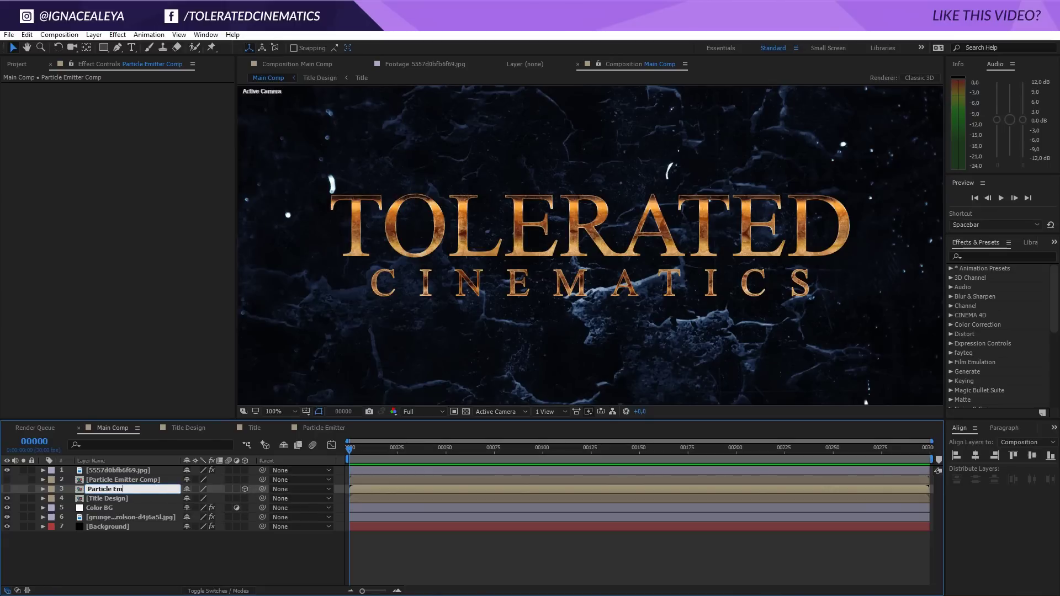
pyautogui.write('itter V1')
pyautogui.press('Return')
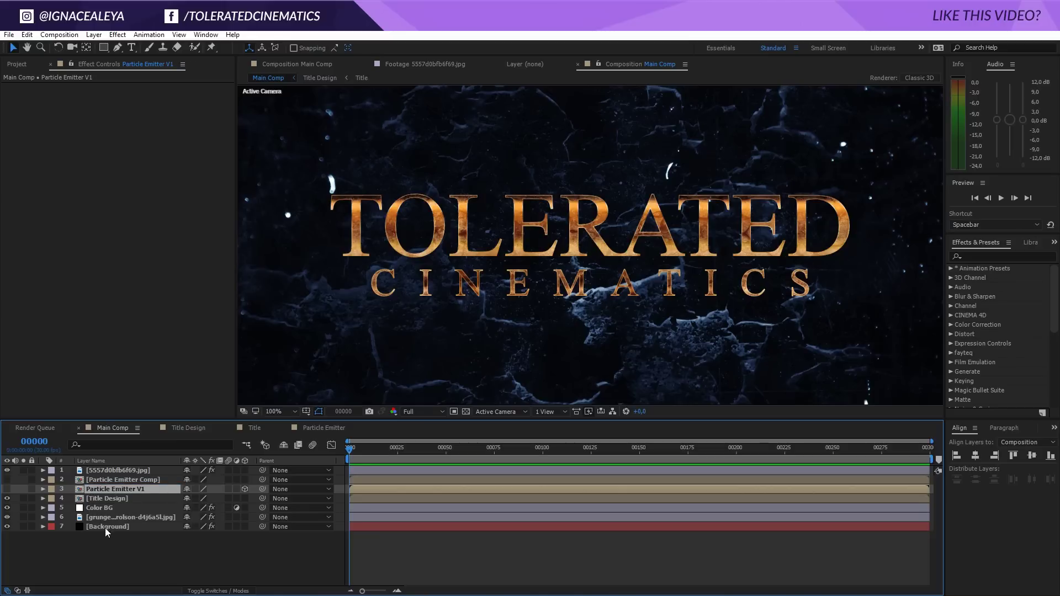
# - Create a new black solid layer named 'Particles'
pyautogui.rightClick(121, 553)
pyautogui.moveTo(147, 447)
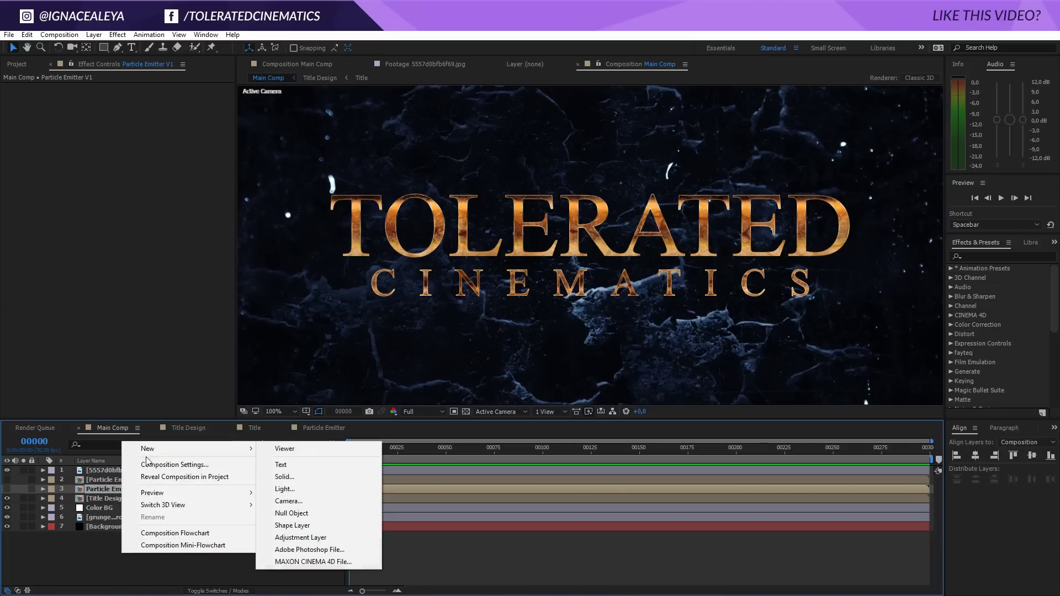
pyautogui.click(296, 477)
pyautogui.write('Par')
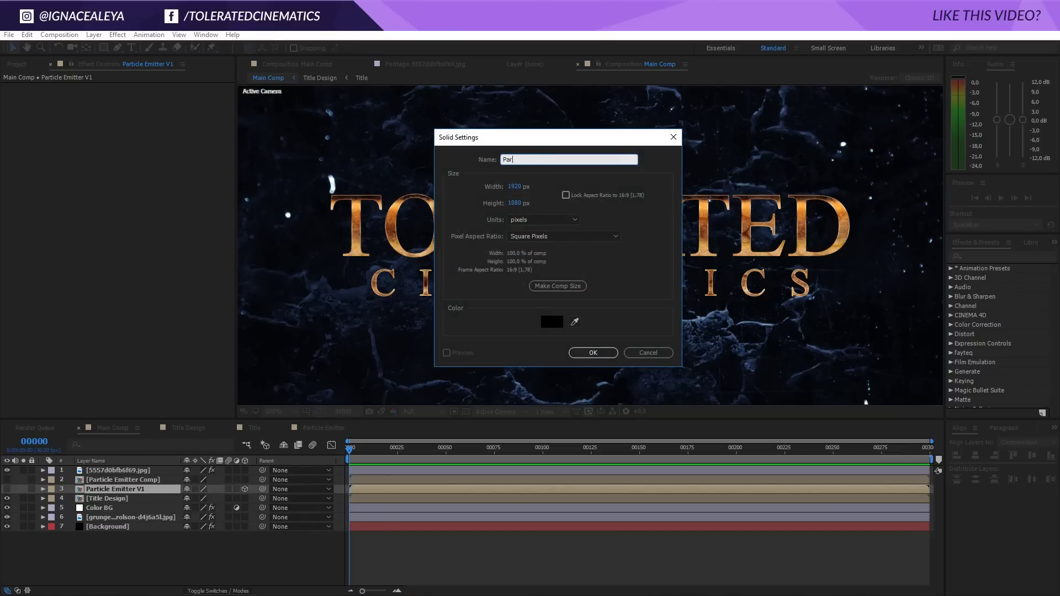
pyautogui.write('ticles')
pyautogui.press('Return')
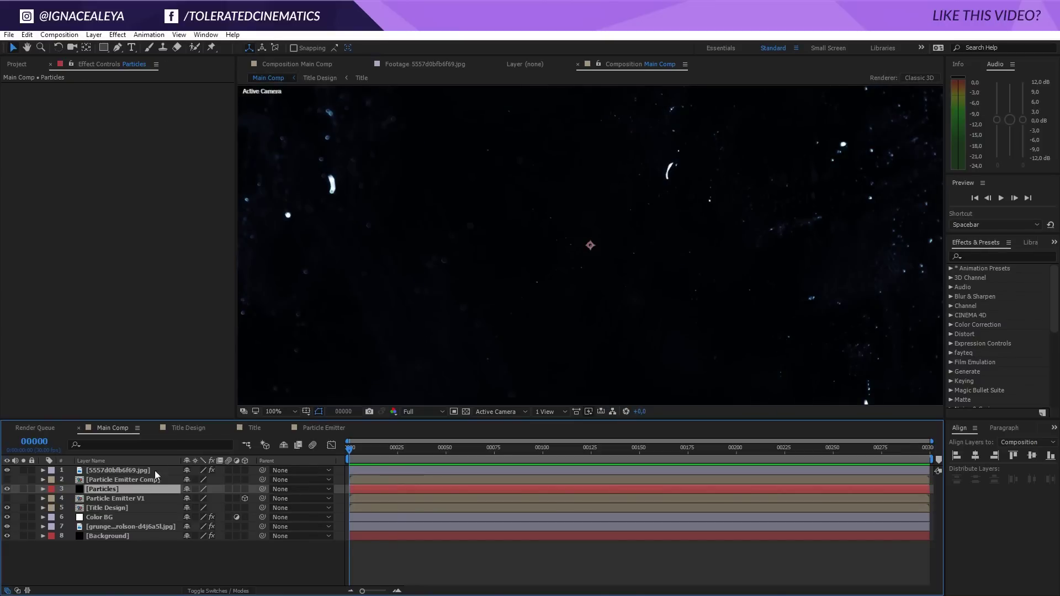
# - Apply Trapcode Particular to Particles, expand its Emitter settings, and move to frame 40
pyautogui.click(117, 34)
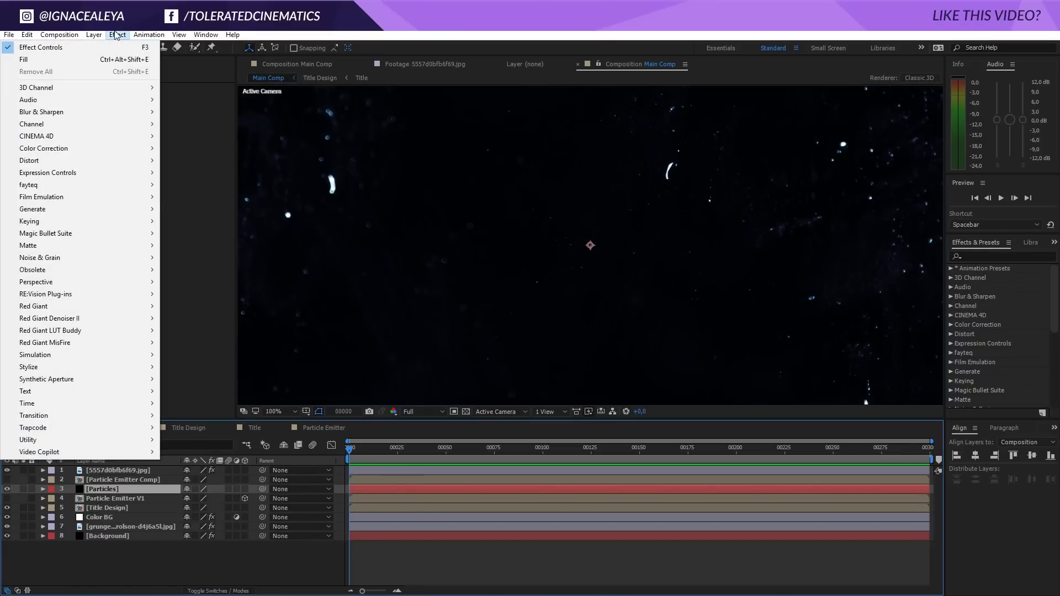
pyautogui.moveTo(61, 427)
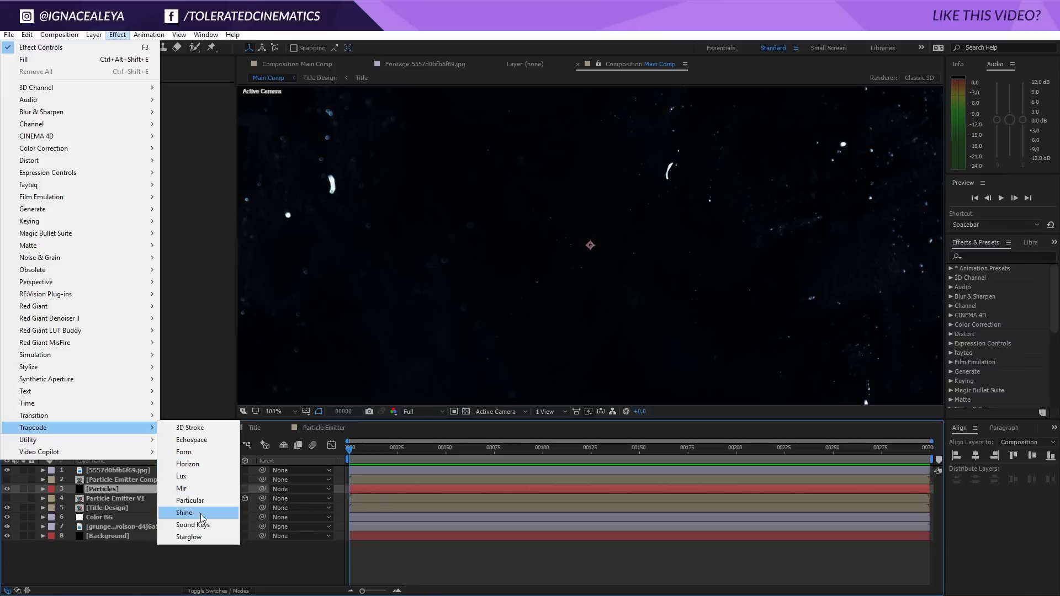
pyautogui.click(207, 502)
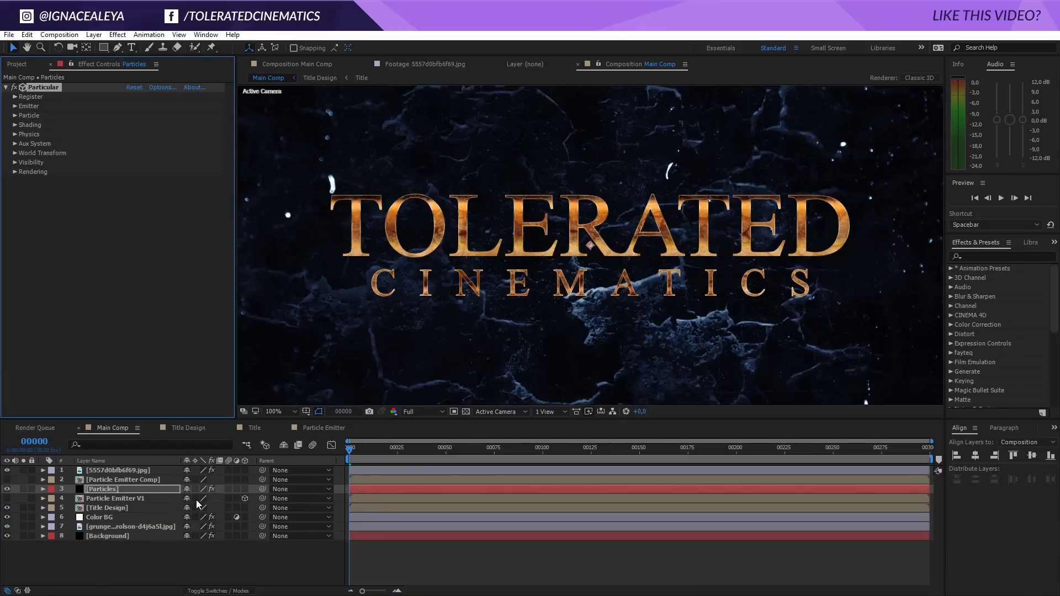
pyautogui.click(15, 106)
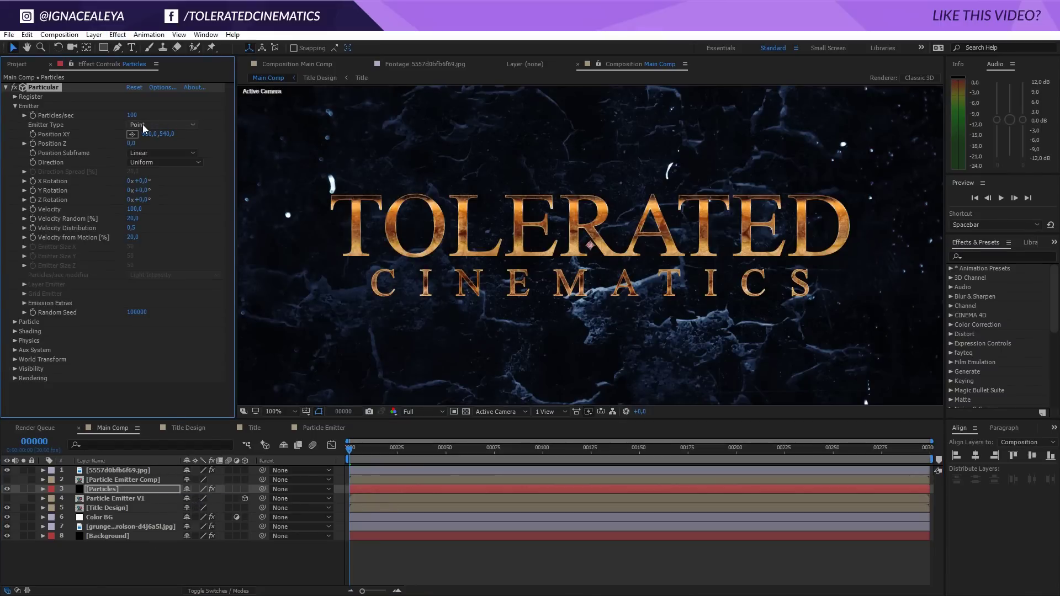
pyautogui.moveTo(349, 448); pyautogui.dragTo(426, 448)
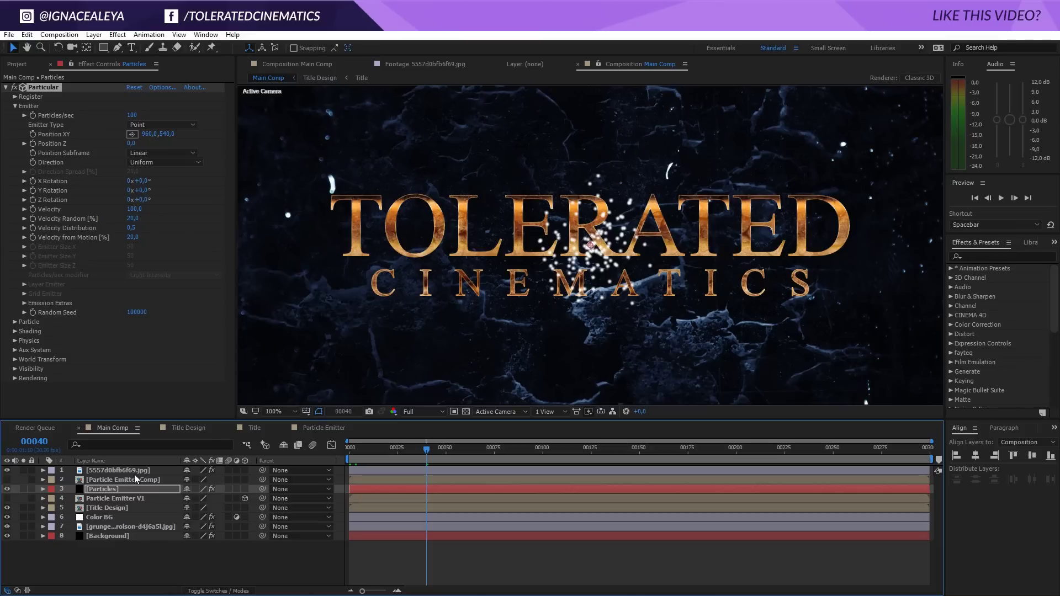
# - Set Emitter Type to Layer with Particle Emitter V1 as the layer and Layer RGB Usage None
pyautogui.click(157, 124)
pyautogui.click(159, 197)
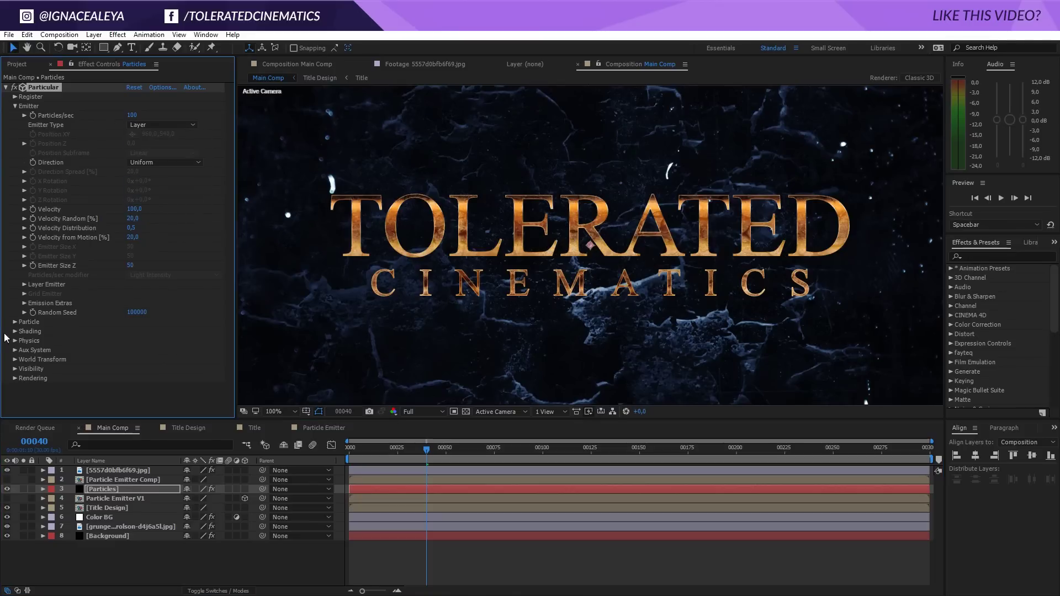
pyautogui.click(24, 284)
pyautogui.click(146, 292)
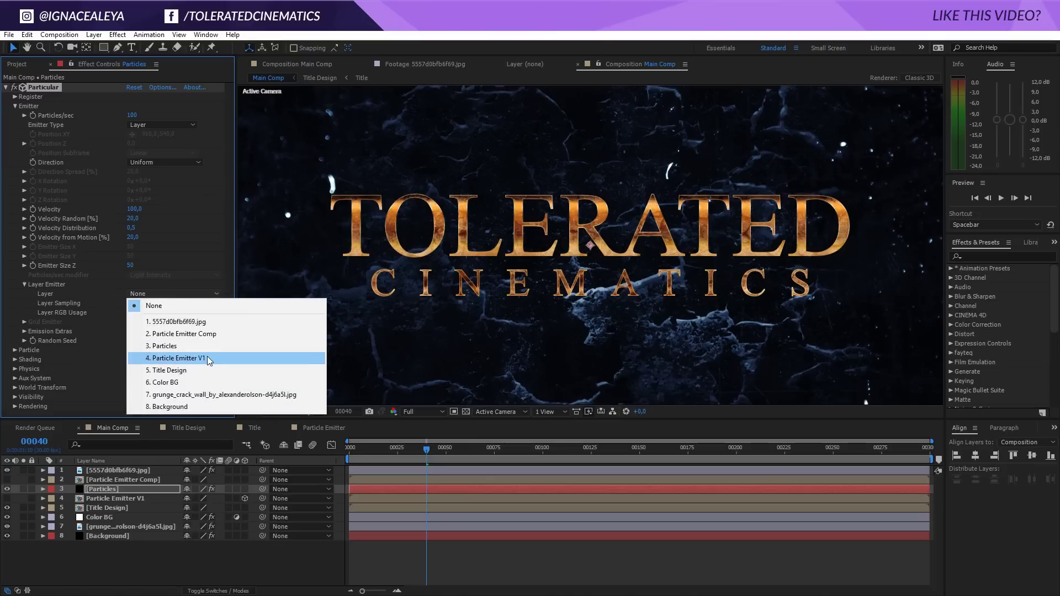
pyautogui.click(173, 358)
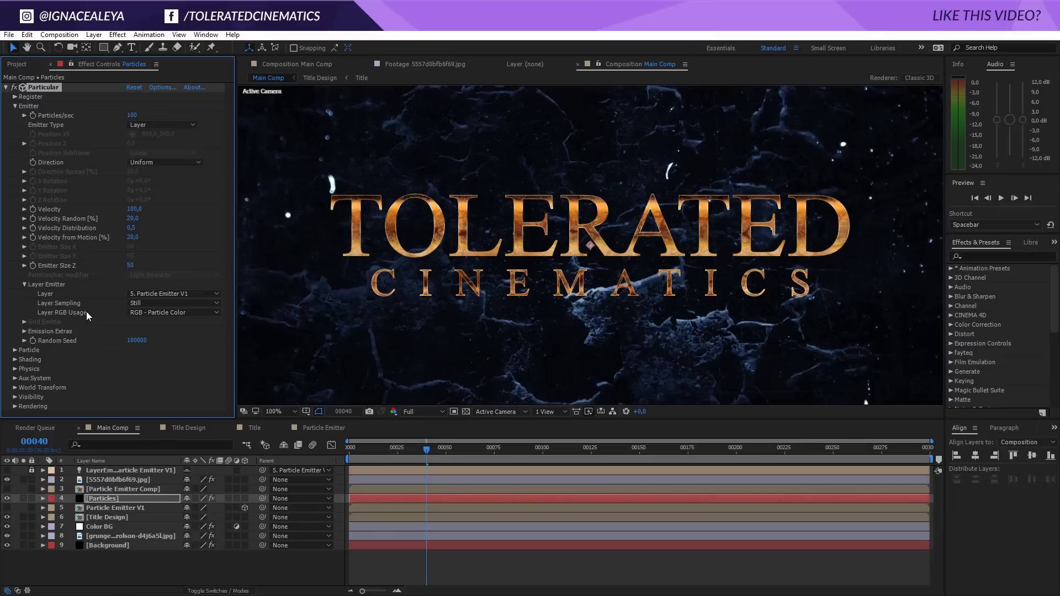
pyautogui.click(145, 316)
pyautogui.click(161, 386)
pyautogui.click(133, 115)
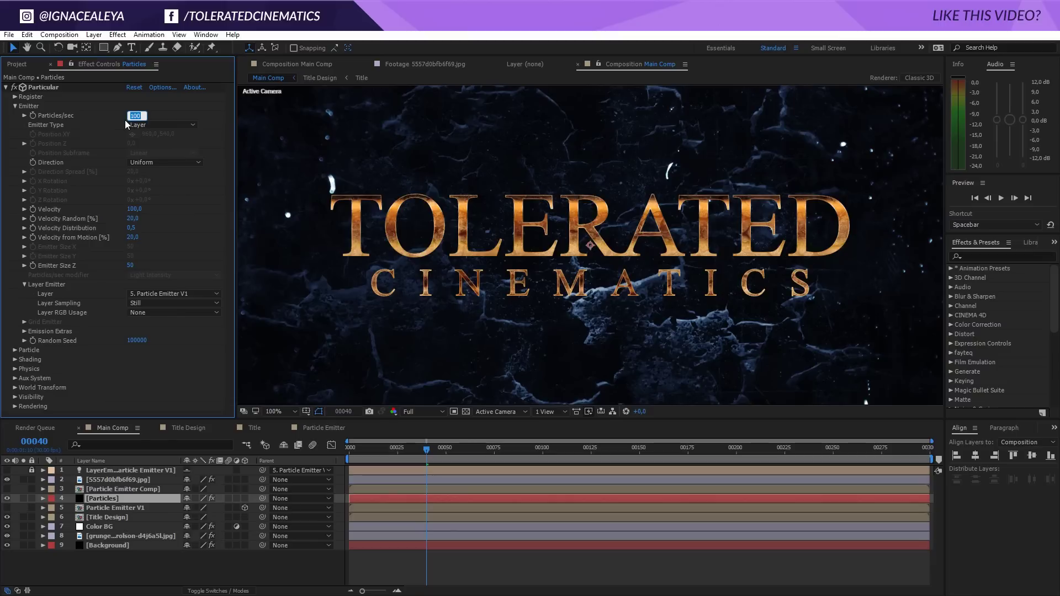
# - Set Particles/sec to 100000 and preview a later frame
pyautogui.write('100000')
pyautogui.click(125, 120)
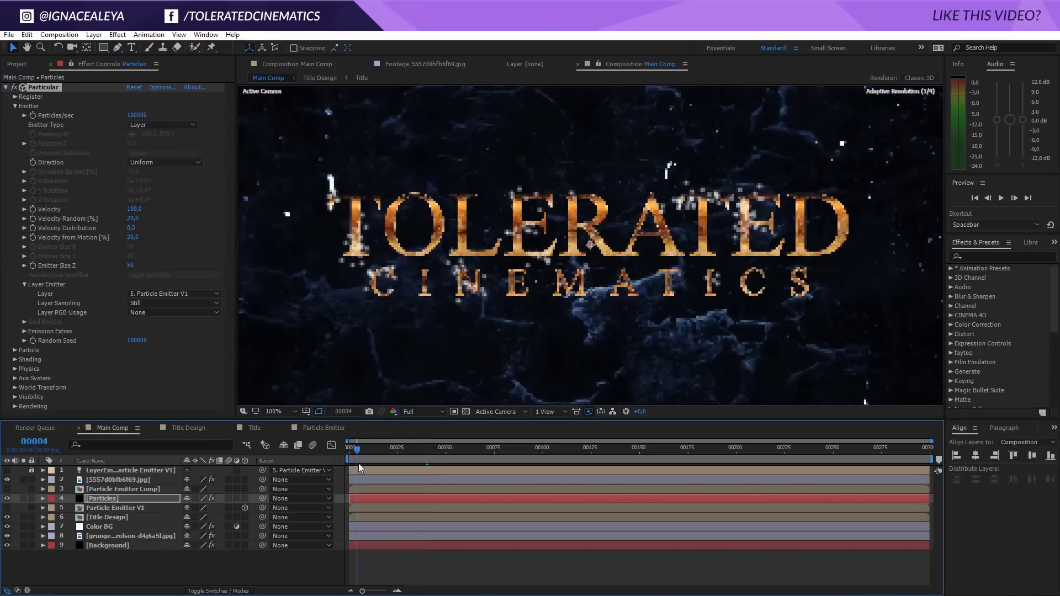
pyautogui.click(449, 463)
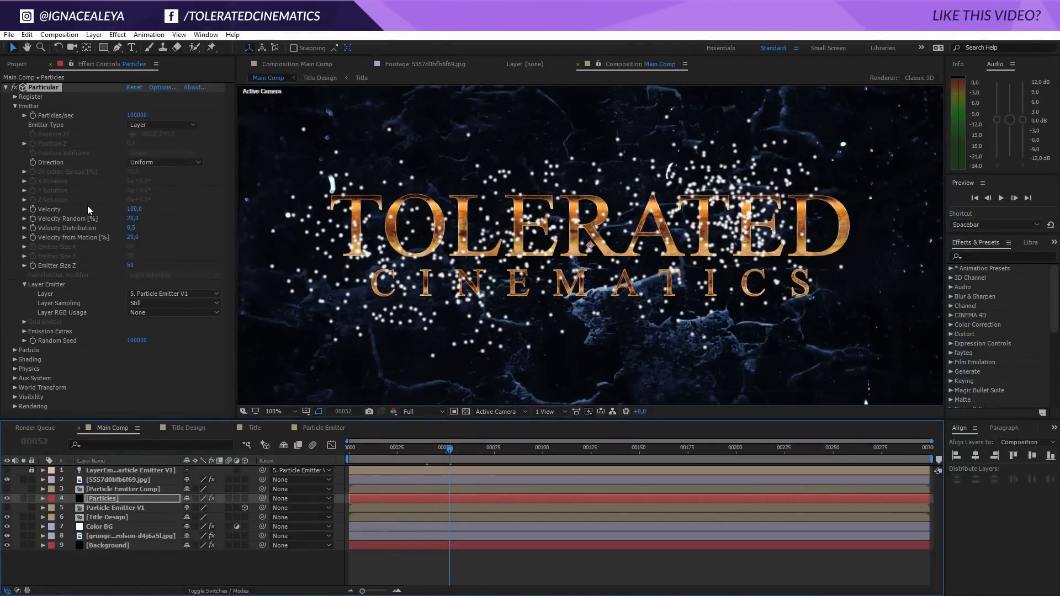
# - Set Velocity, Velocity Random, Distribution and Velocity from Motion to 0, previewing frame 00120
pyautogui.click(135, 208)
pyautogui.write('0')
pyautogui.press('Tab')
pyautogui.write('0')
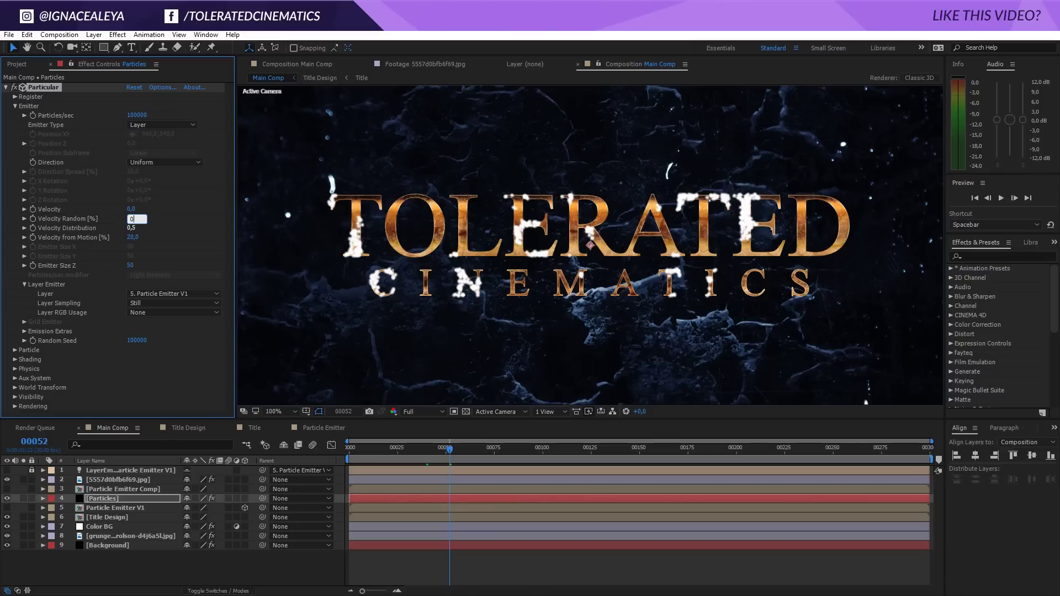
pyautogui.press('Tab')
pyautogui.write('0')
pyautogui.press('Tab')
pyautogui.write('0')
pyautogui.moveTo(449, 452); pyautogui.dragTo(582, 456)
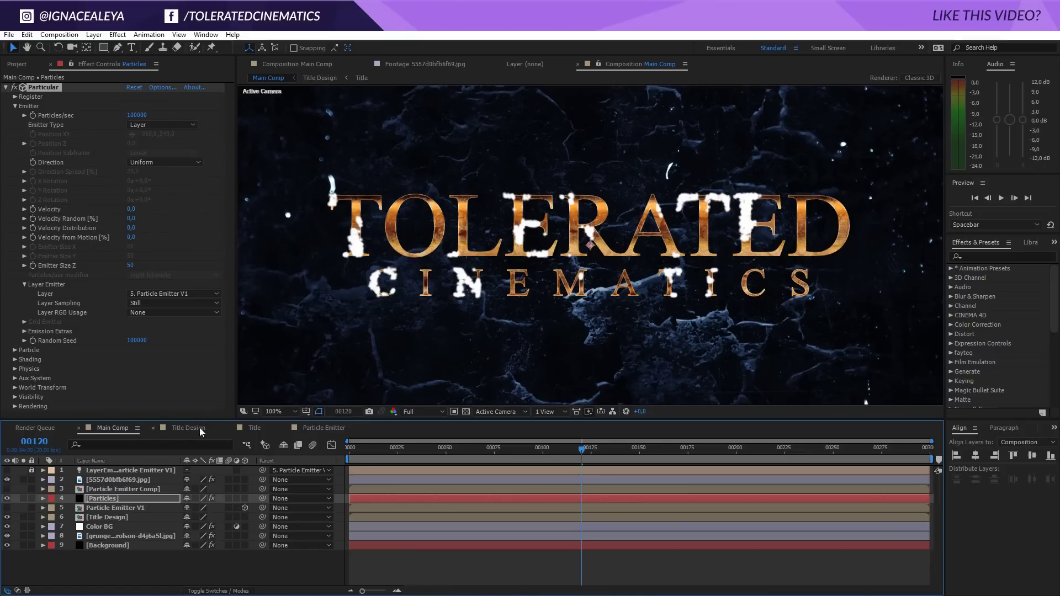
# - Scrub the Particle Emitter comp's Fractal Noise Evolution to 1x+220°, checking the result in Main Comp
pyautogui.click(313, 429)
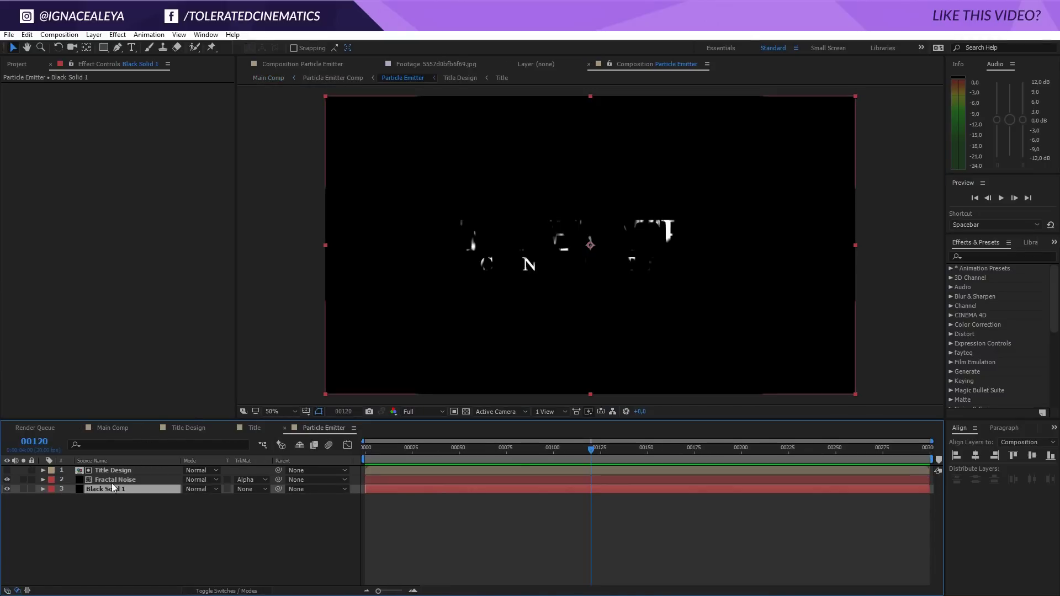
pyautogui.click(114, 481)
pyautogui.moveTo(145, 180); pyautogui.dragTo(369, 209)
pyautogui.click(110, 428)
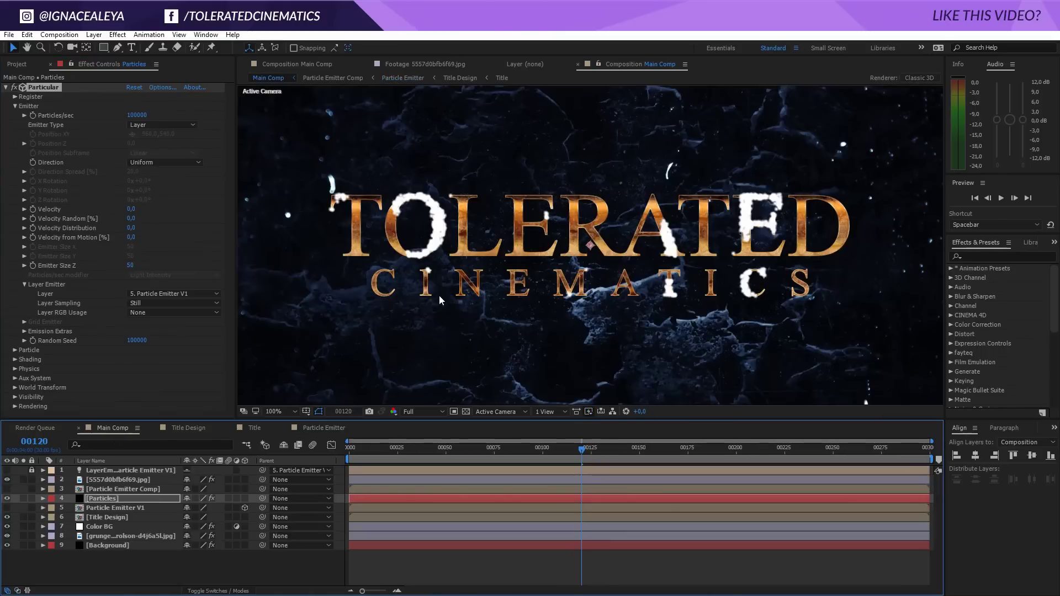
pyautogui.click(331, 429)
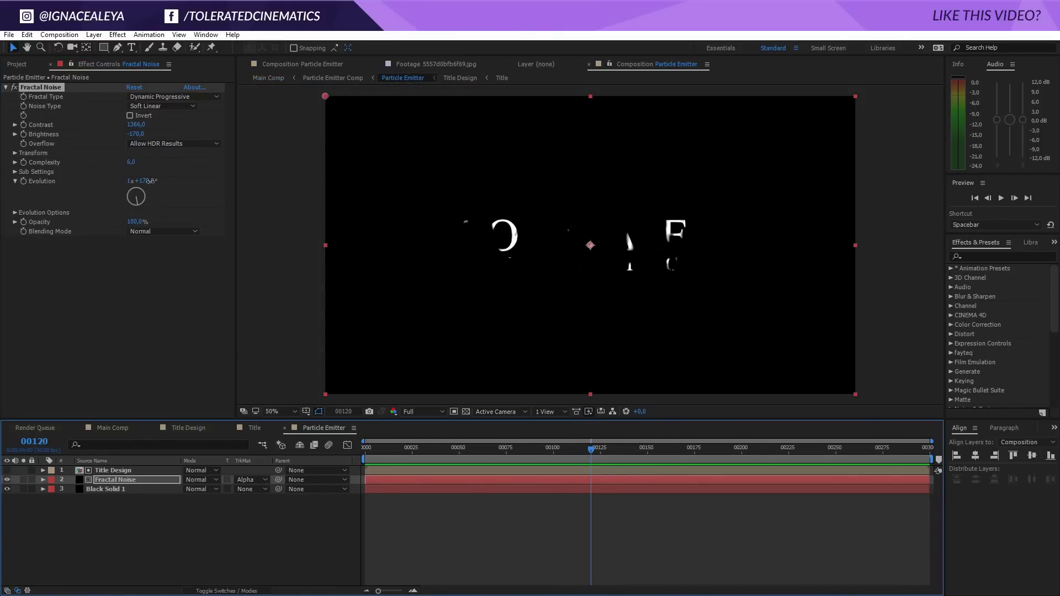
pyautogui.moveTo(149, 181); pyautogui.dragTo(182, 186)
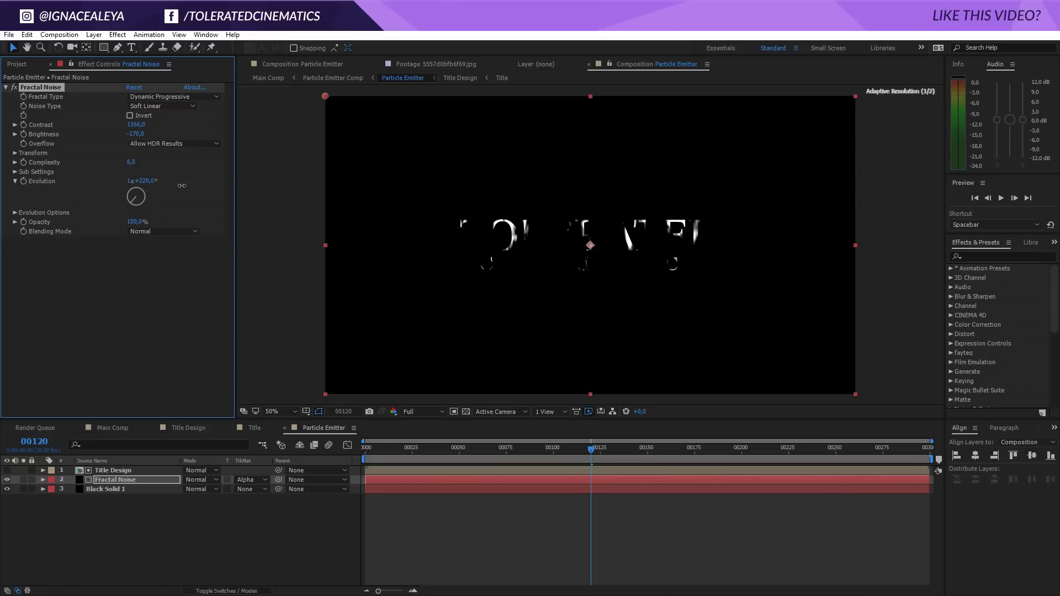
pyautogui.click(108, 429)
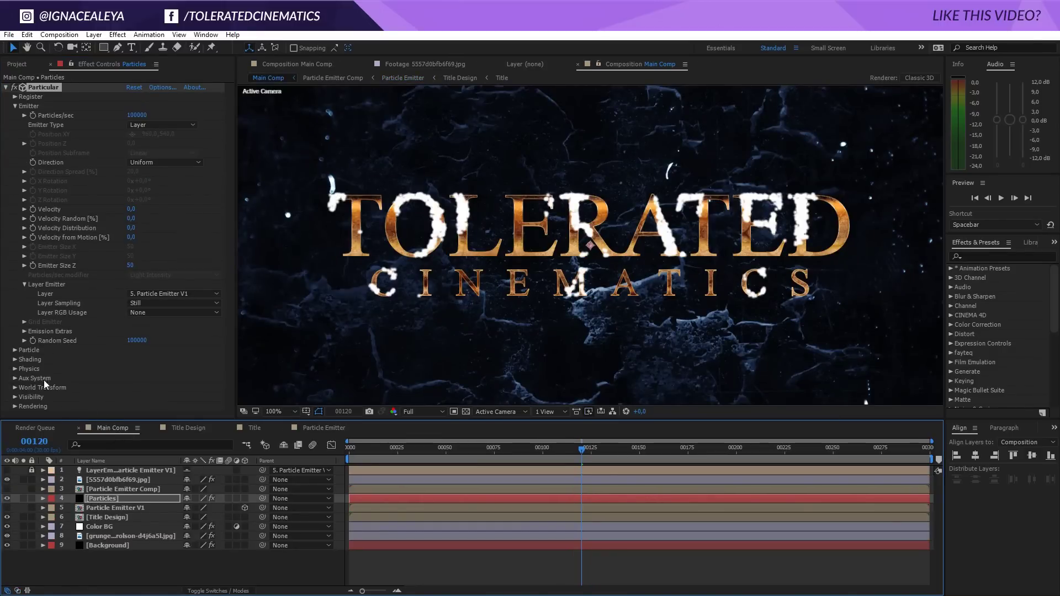
# - Set Particle Size to 1 and Particles/sec to 10000
pyautogui.click(15, 350)
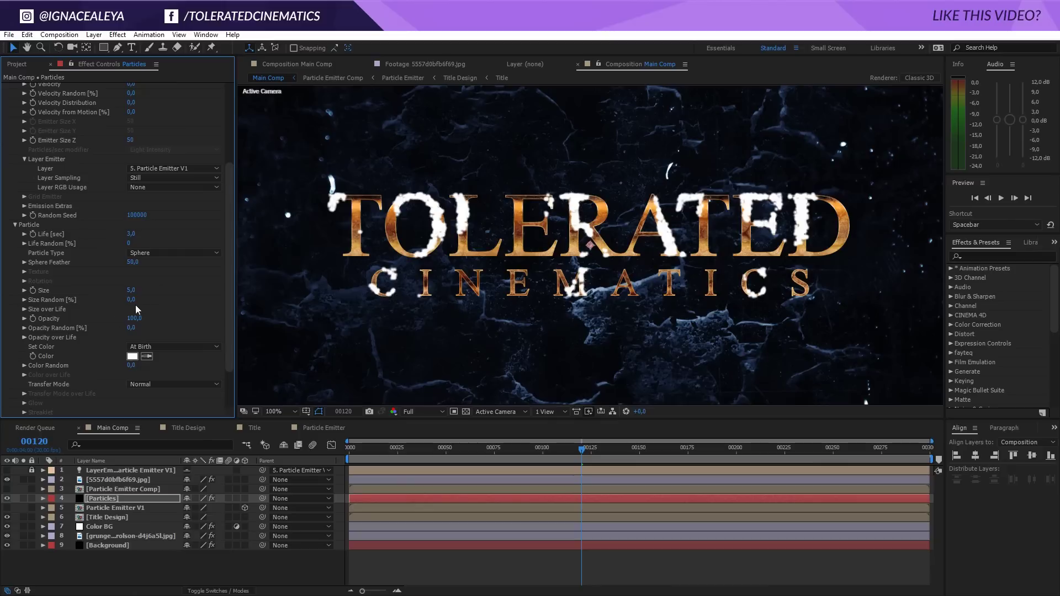
pyautogui.click(131, 290)
pyautogui.press('Return')
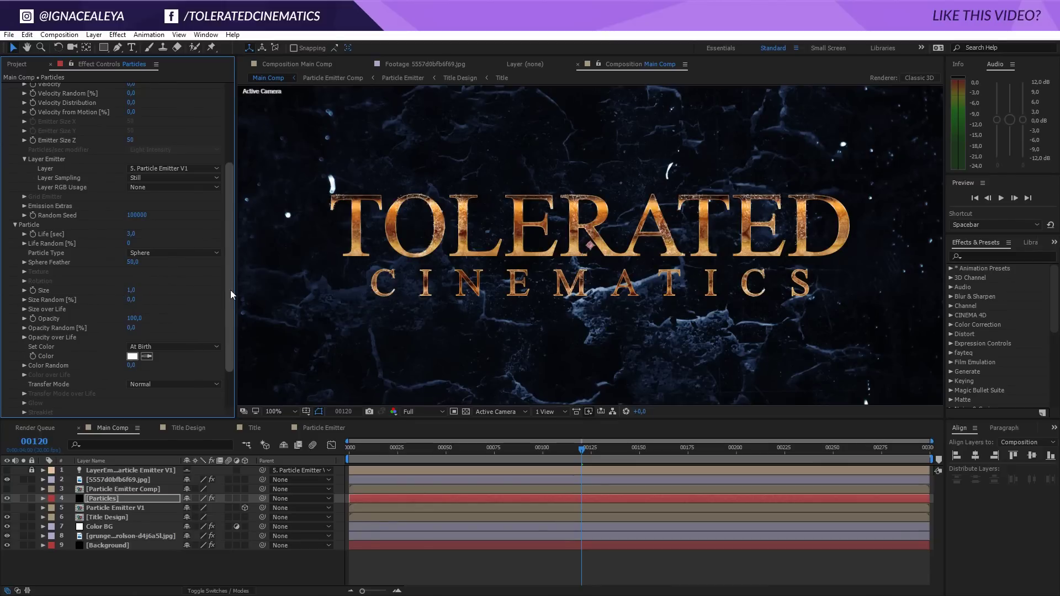
pyautogui.moveTo(230, 290); pyautogui.dragTo(217, 120)
pyautogui.click(138, 116)
pyautogui.write('100000')
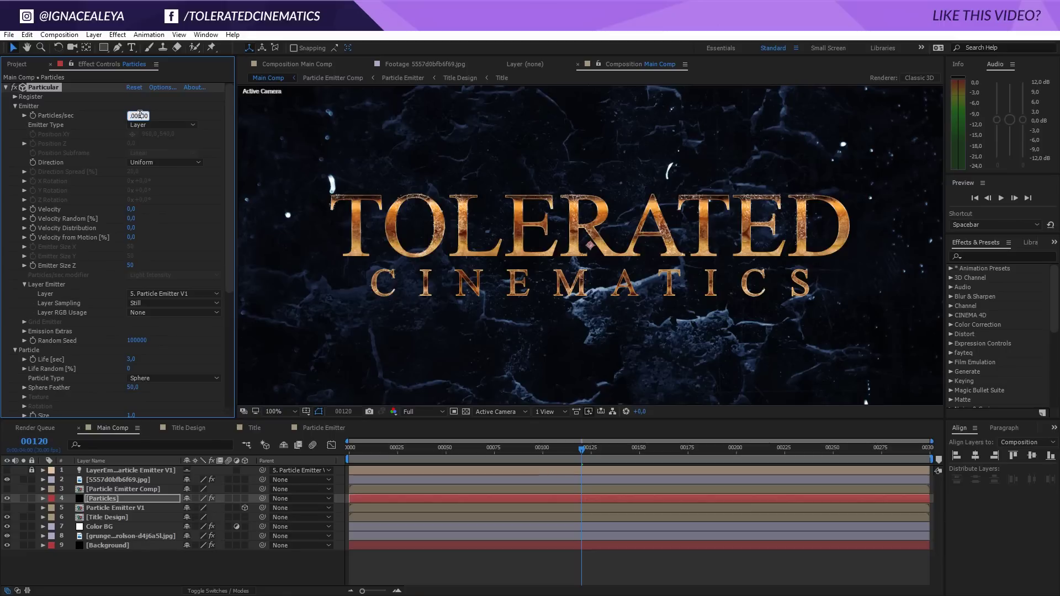
pyautogui.press('Return')
# - Apply the fade-out ramp preset to Opacity over Life
pyautogui.moveTo(227, 144); pyautogui.dragTo(215, 282)
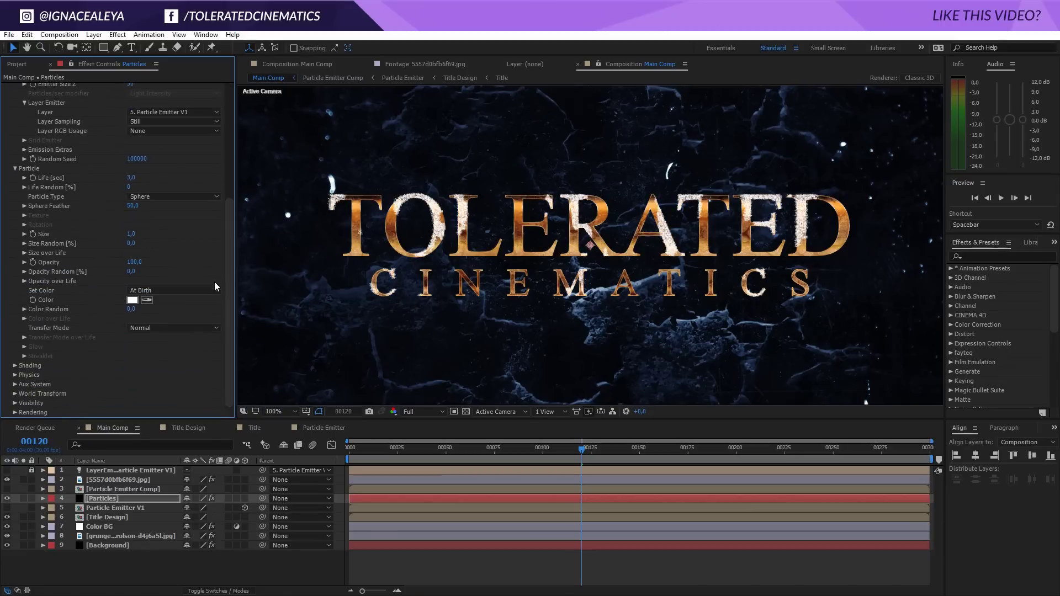
pyautogui.click(25, 282)
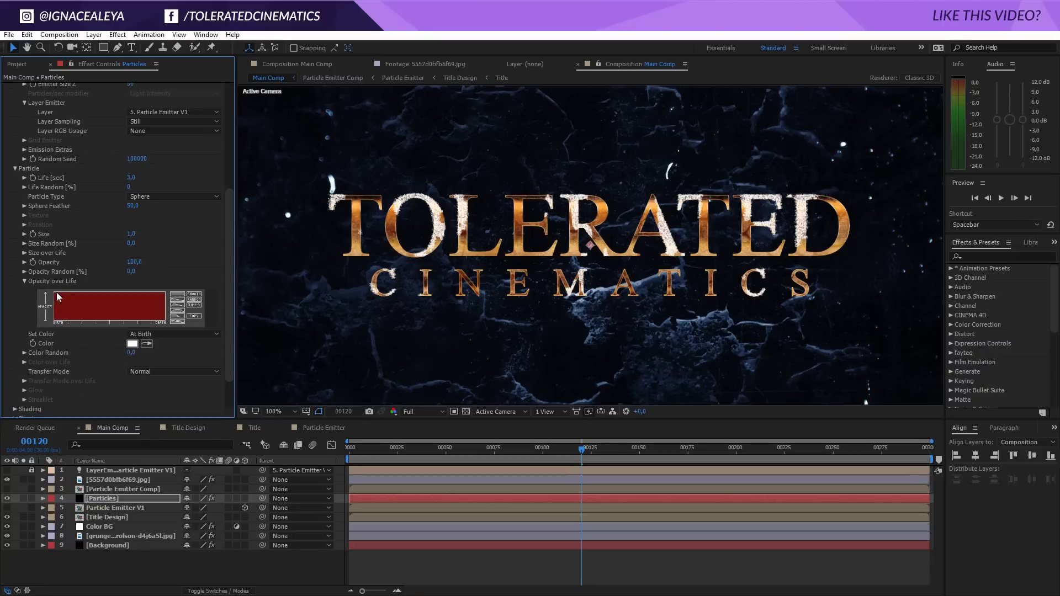
pyautogui.click(177, 298)
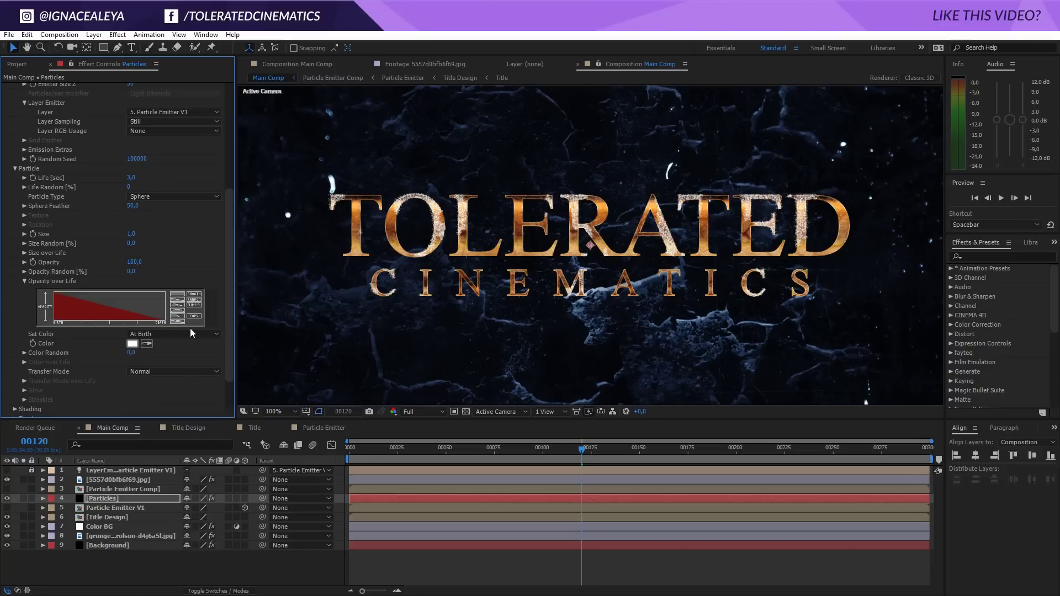
pyautogui.moveTo(228, 240); pyautogui.dragTo(230, 299)
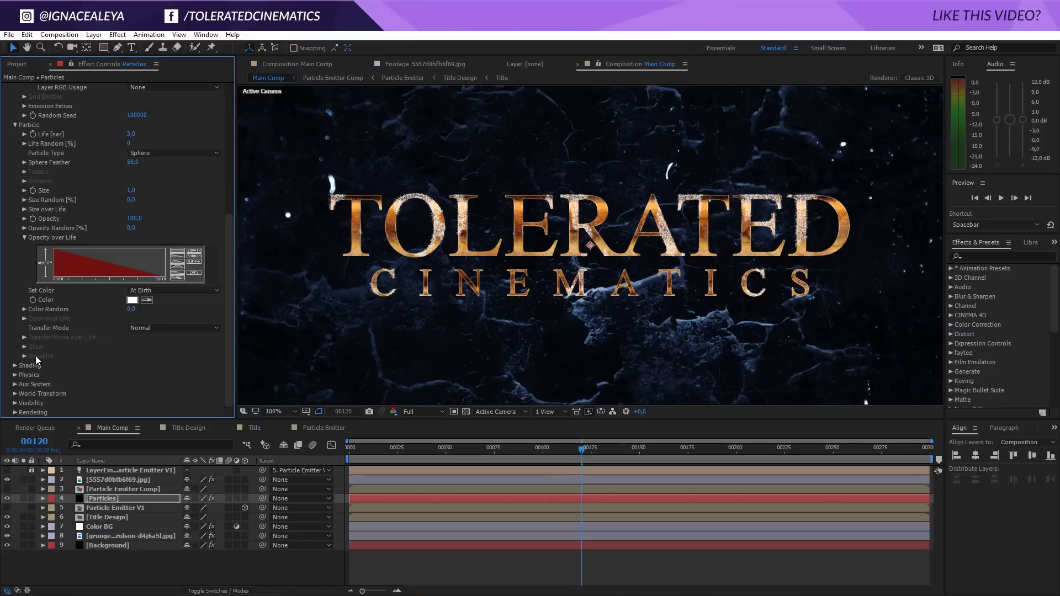
# - Set Physics > Air Wind X to 100 after trying 150
pyautogui.click(13, 375)
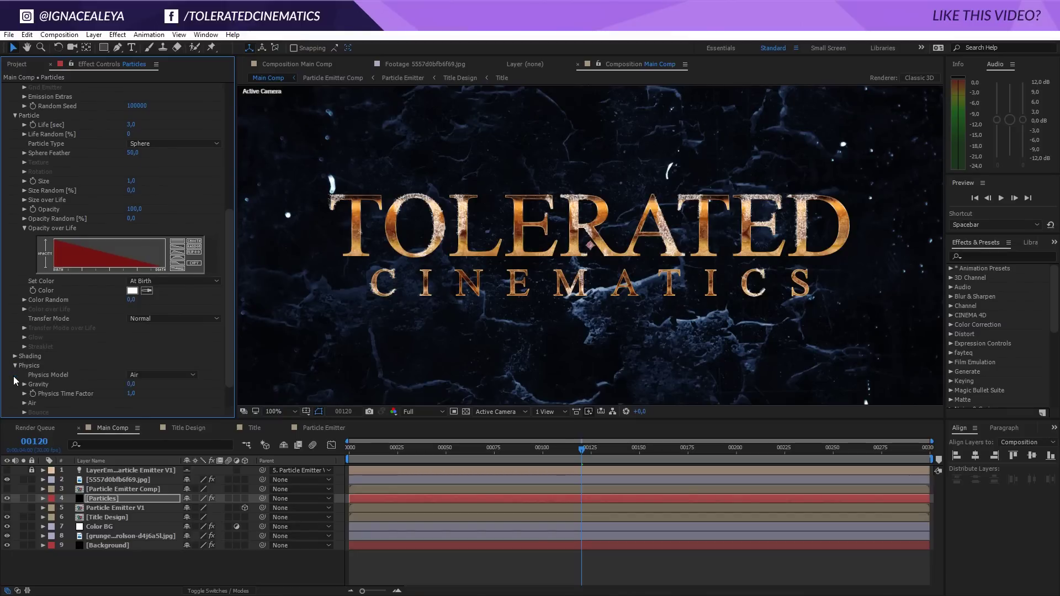
pyautogui.click(24, 403)
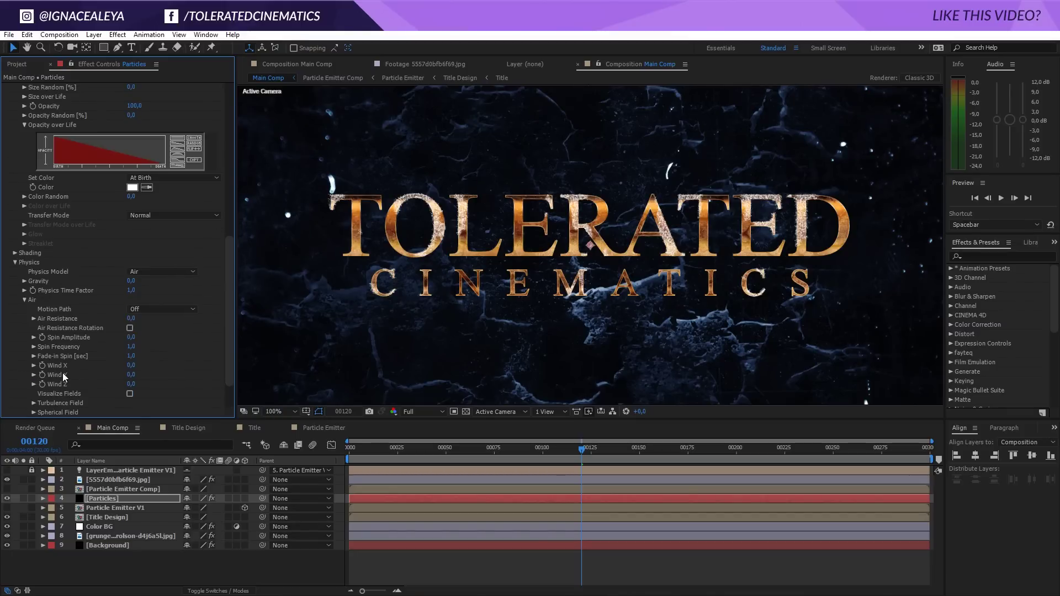
pyautogui.moveTo(130, 364); pyautogui.dragTo(427, 363)
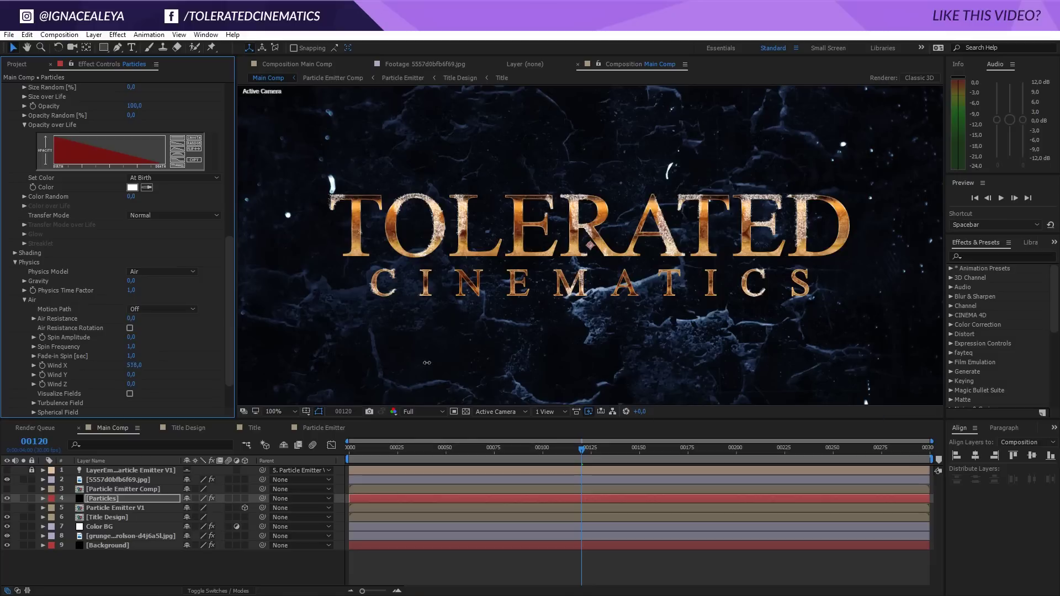
pyautogui.click(132, 365)
pyautogui.write('150')
pyautogui.press('Return')
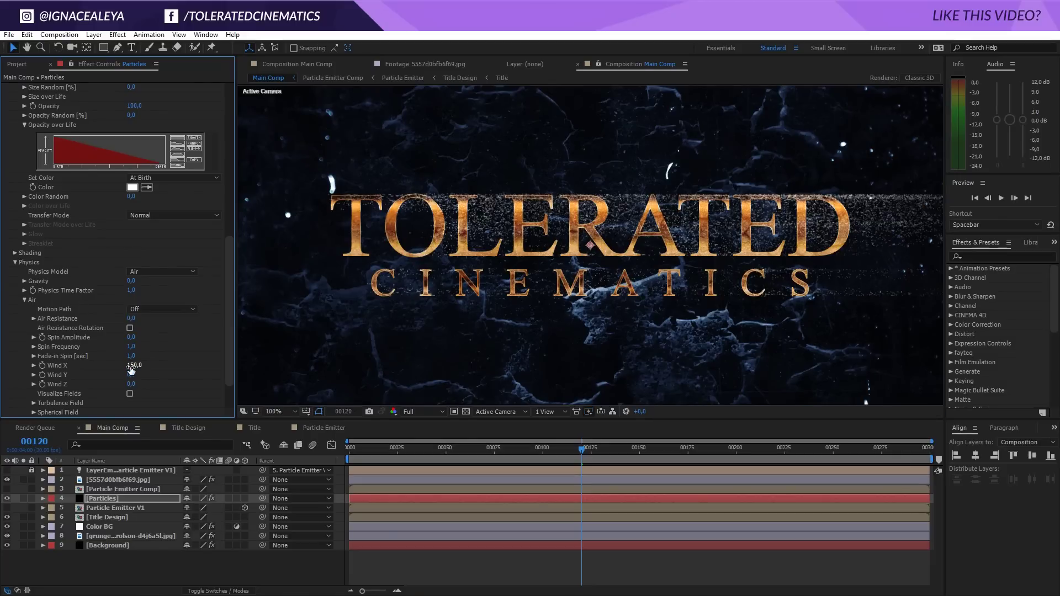
pyautogui.press(',')
pyautogui.press(',')
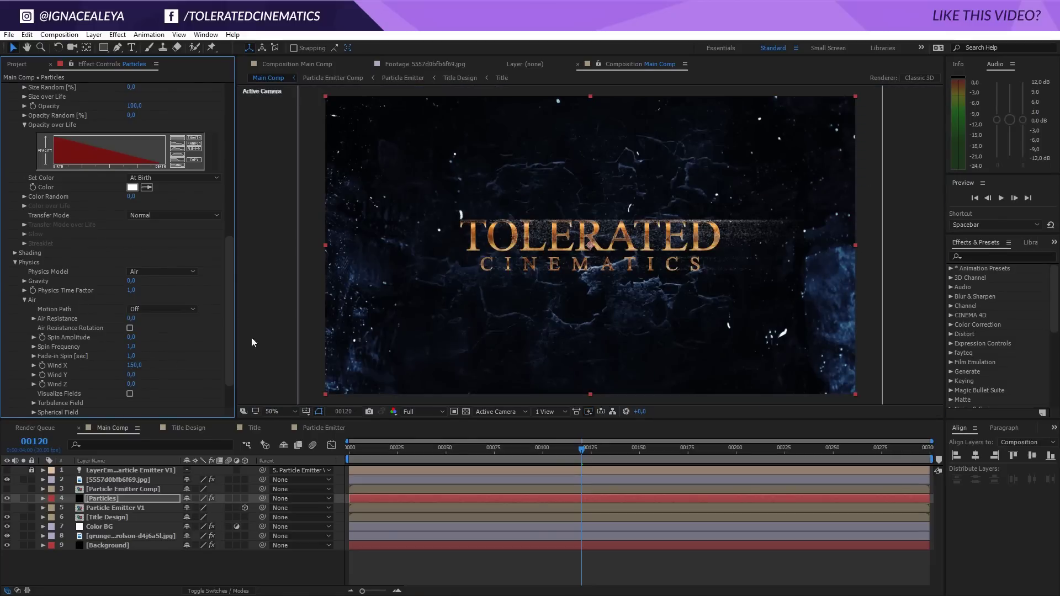
pyautogui.click(133, 365)
pyautogui.write('100')
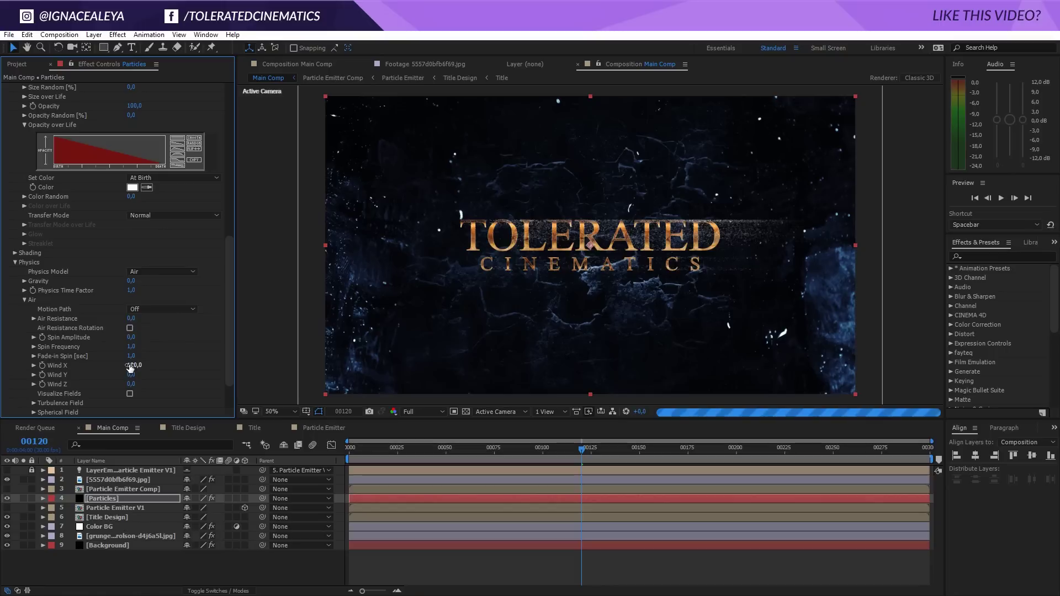
pyautogui.press('Return')
pyautogui.press('.')
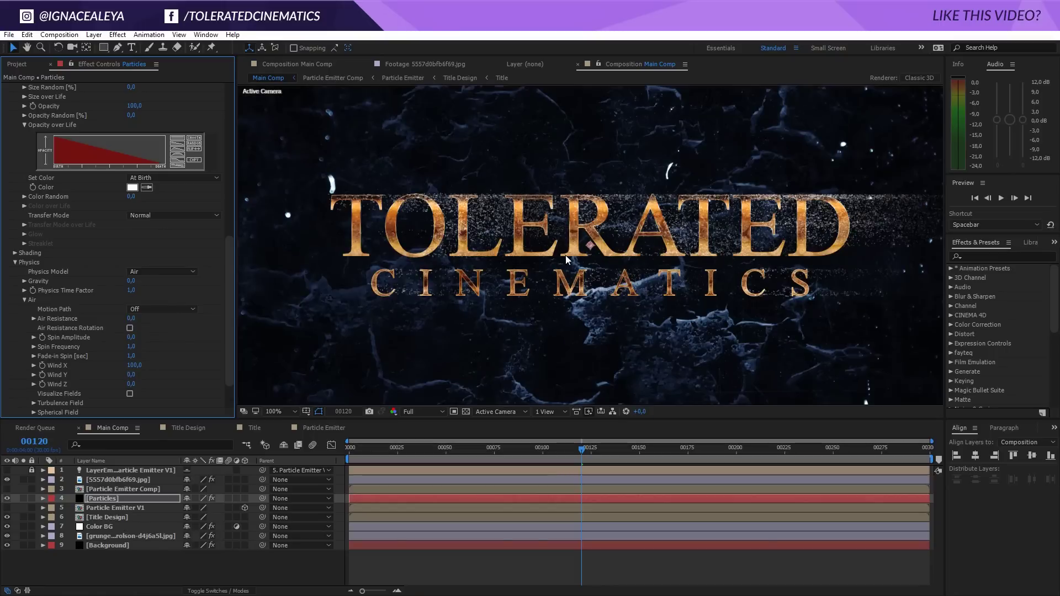
# - Set the Turbulence Field's Affect Position value and give it Scale 12
pyautogui.click(35, 404)
pyautogui.scroll(-4, 34, 403)
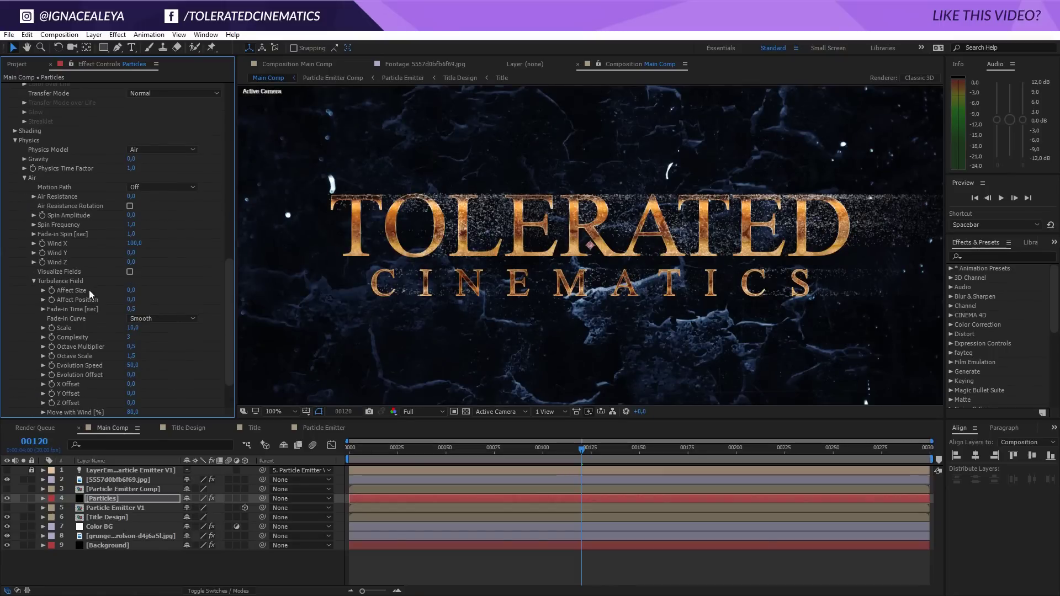
pyautogui.write('100')
pyautogui.press('Return')
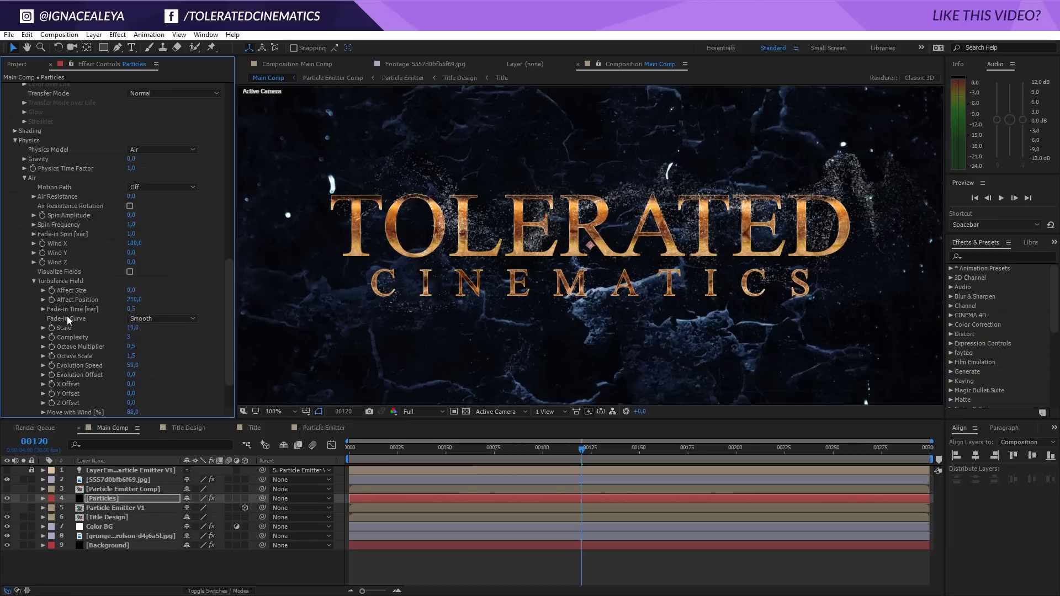
pyautogui.click(132, 329)
pyautogui.write('12')
pyautogui.press('Return')
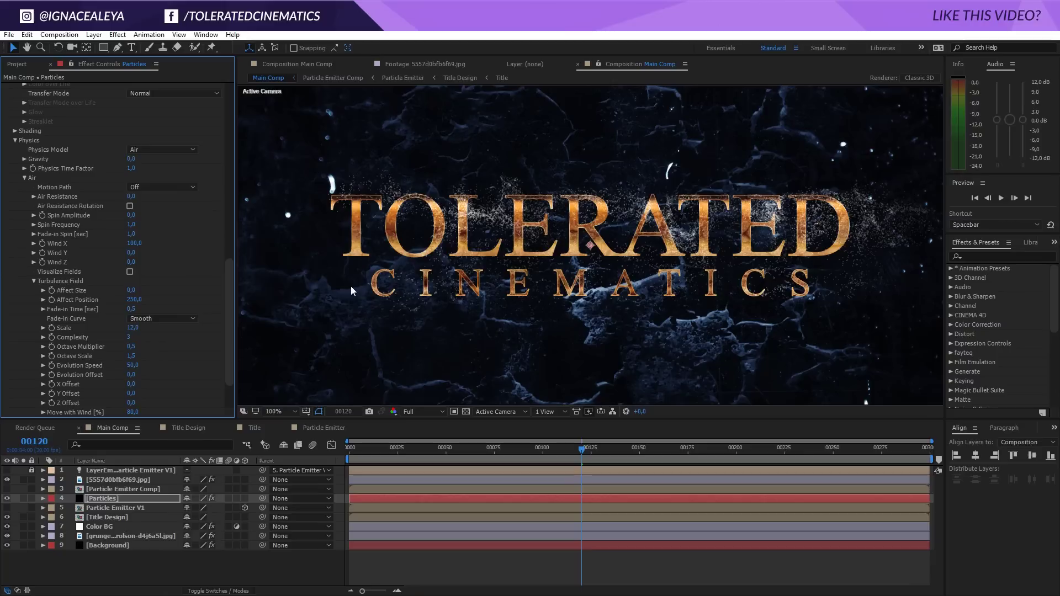
pyautogui.moveTo(230, 291); pyautogui.dragTo(244, 245)
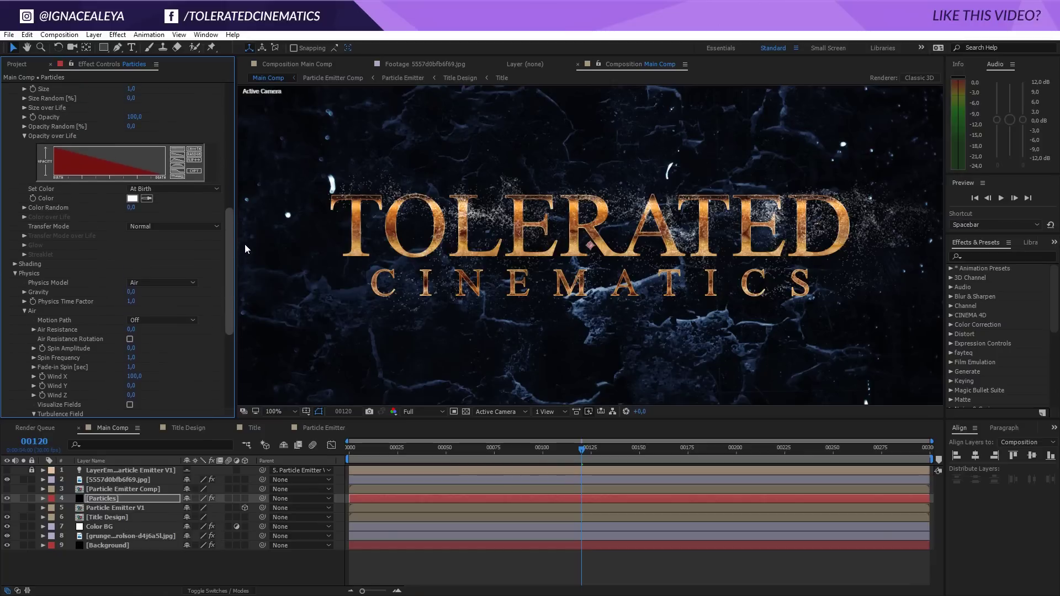
# - Leave Gravity at 0, set Wind Y to -12 and Particles/sec to 1000000
pyautogui.click(131, 292)
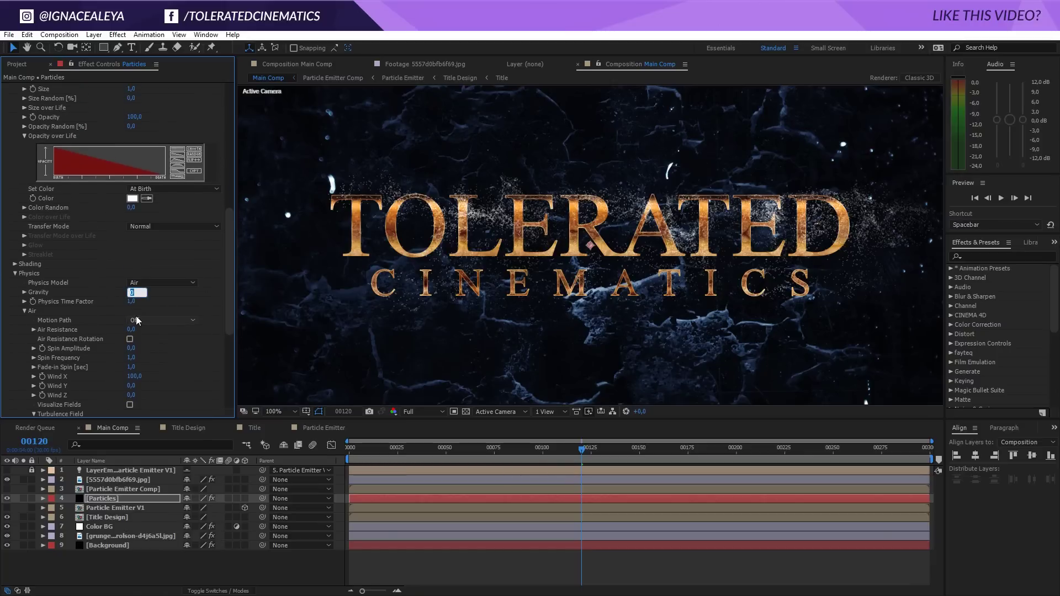
pyautogui.press('Return')
pyautogui.moveTo(129, 386); pyautogui.dragTo(121, 386)
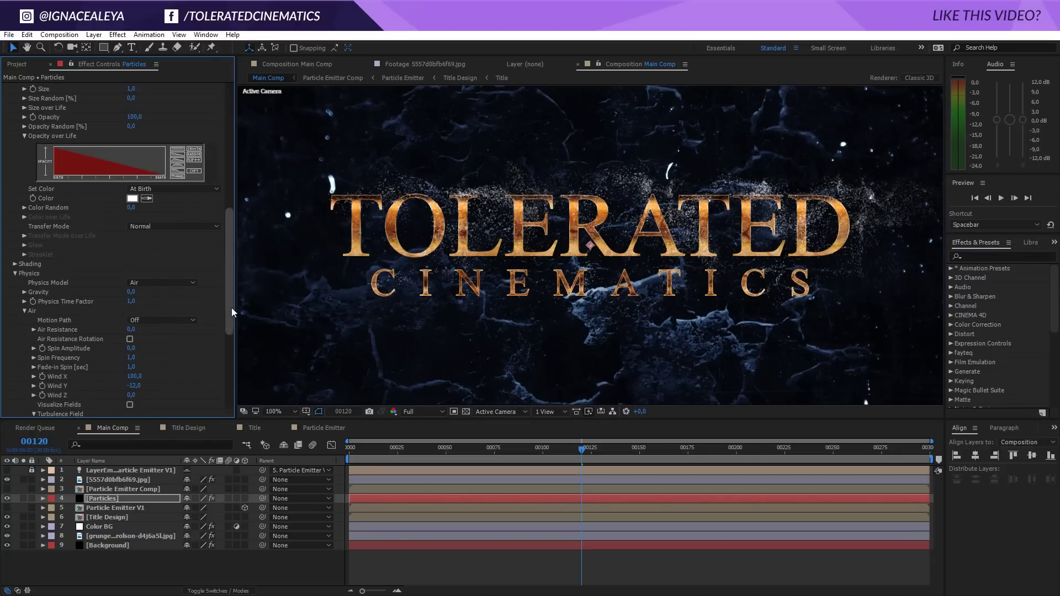
pyautogui.moveTo(231, 307); pyautogui.dragTo(214, 145)
pyautogui.click(141, 115)
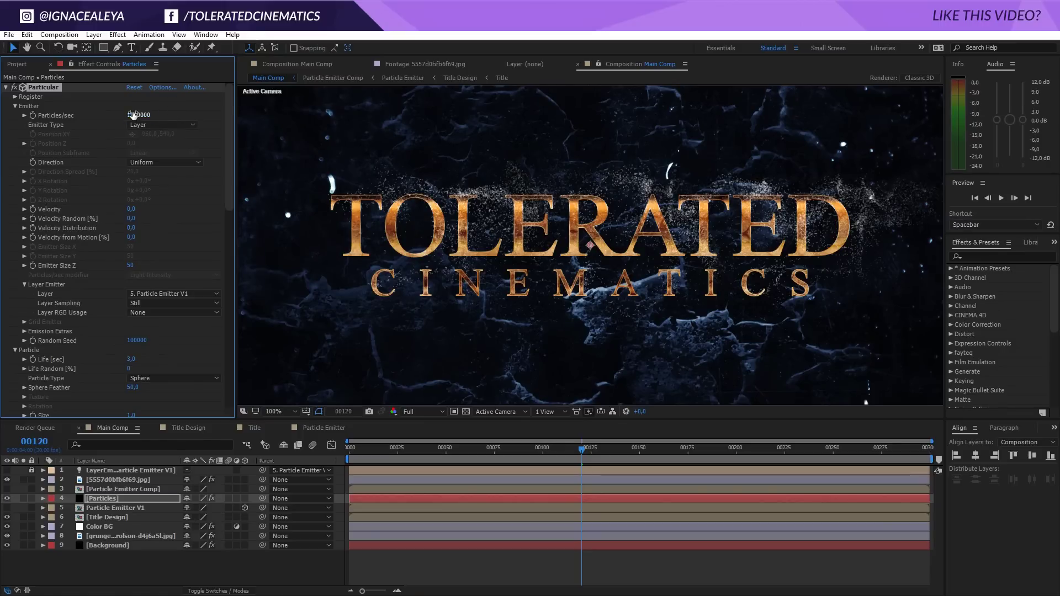
pyautogui.press('Return')
# - Reduce the Particle Size to 0,7
pyautogui.moveTo(230, 142); pyautogui.dragTo(227, 222)
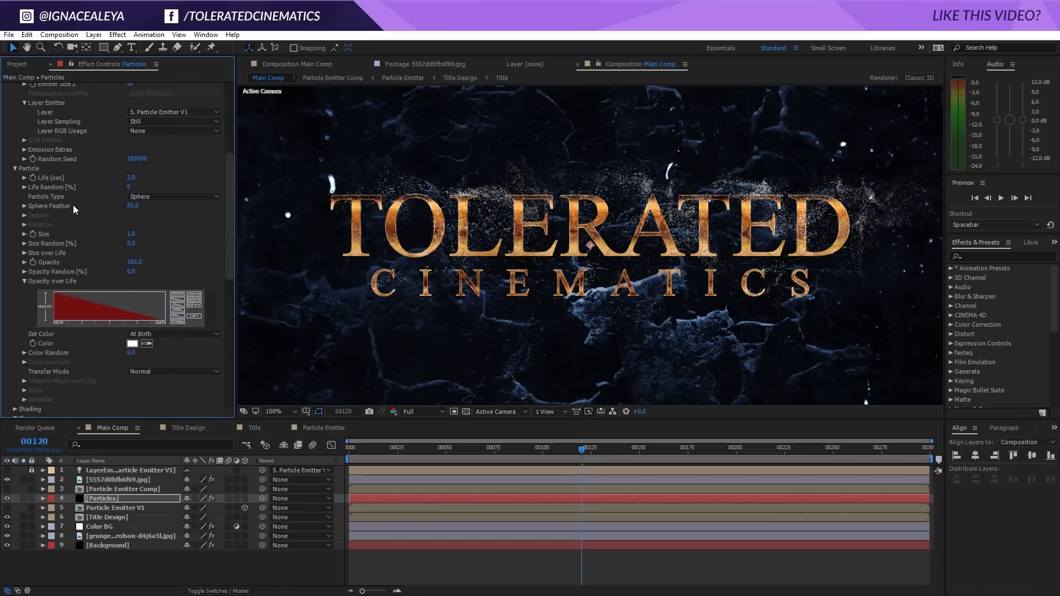
pyautogui.click(131, 233)
pyautogui.write(',7')
pyautogui.press('Return')
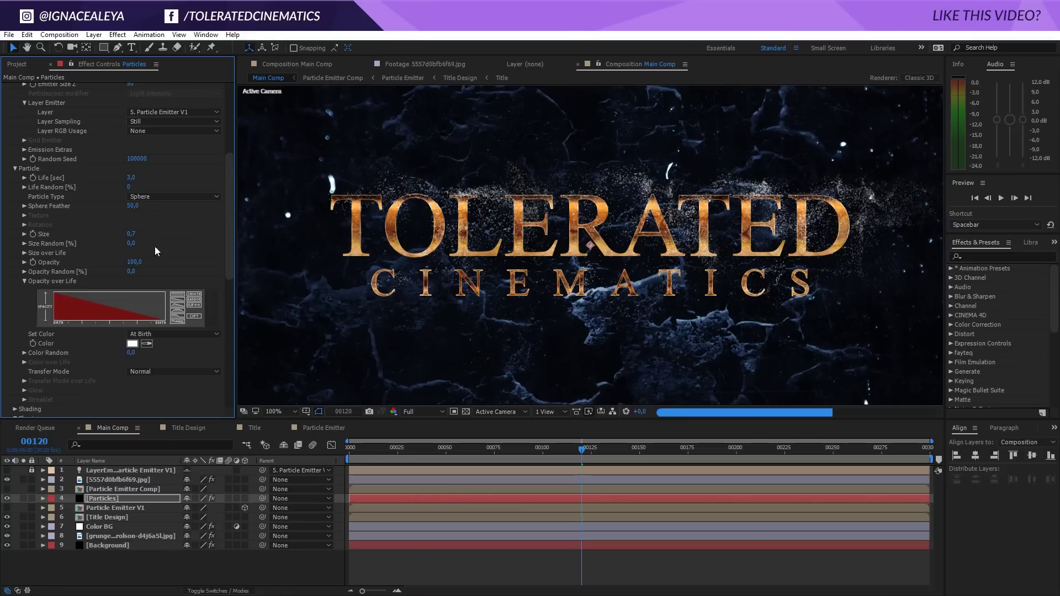
pyautogui.scroll(-3, 20, 317)
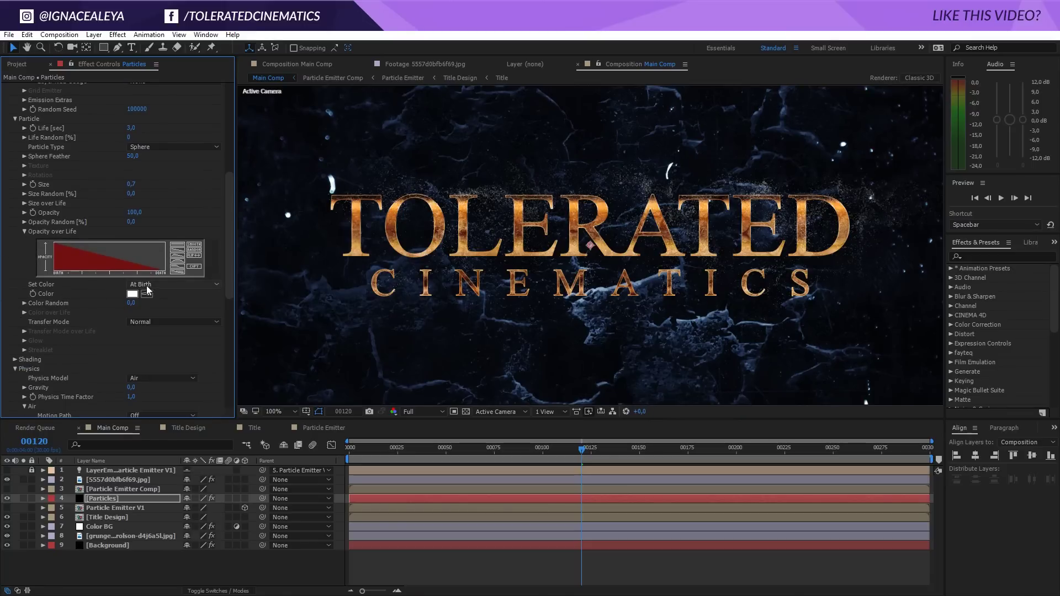
# - Set Color to Over Life and load the white-to-black Color over Life preset
pyautogui.click(165, 285)
pyautogui.click(159, 309)
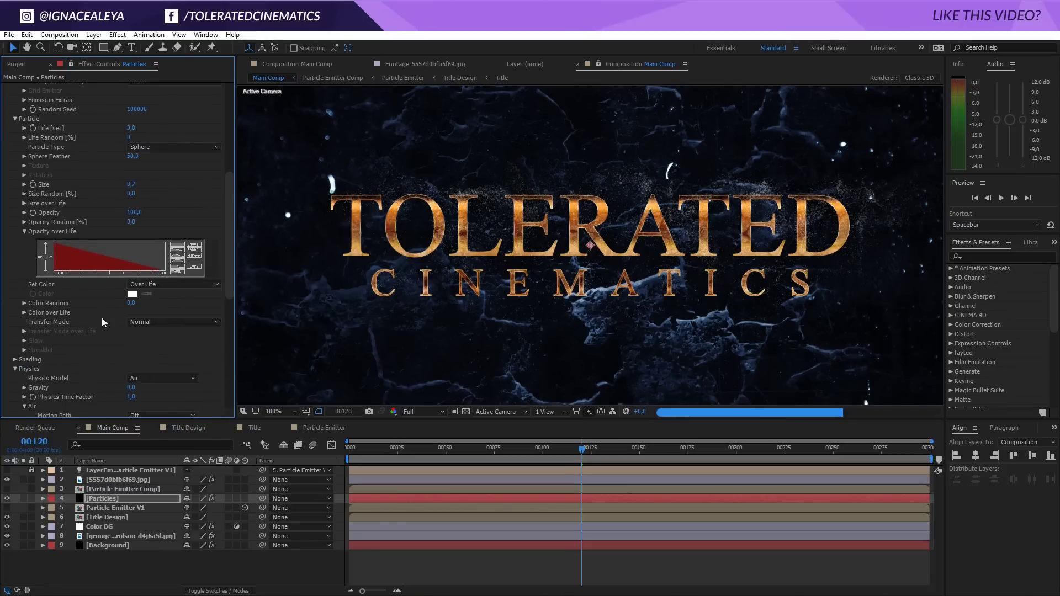
pyautogui.click(24, 313)
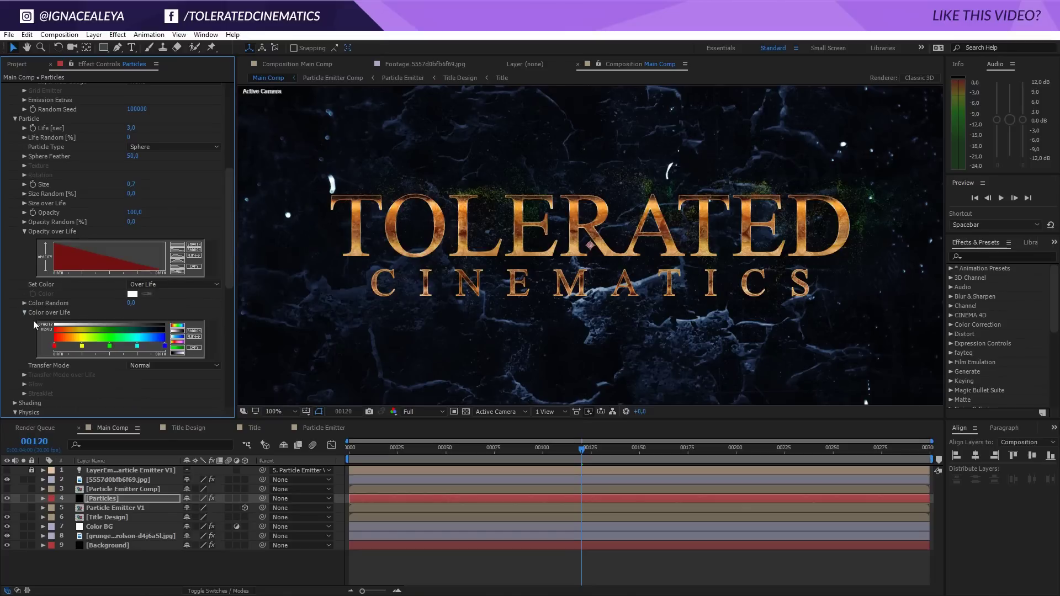
pyautogui.click(176, 331)
# - Recolour the gradient from tan at the start to deep orange at the end
pyautogui.doubleClick(55, 347)
pyautogui.click(326, 440)
pyautogui.moveTo(429, 539); pyautogui.dragTo(429, 549)
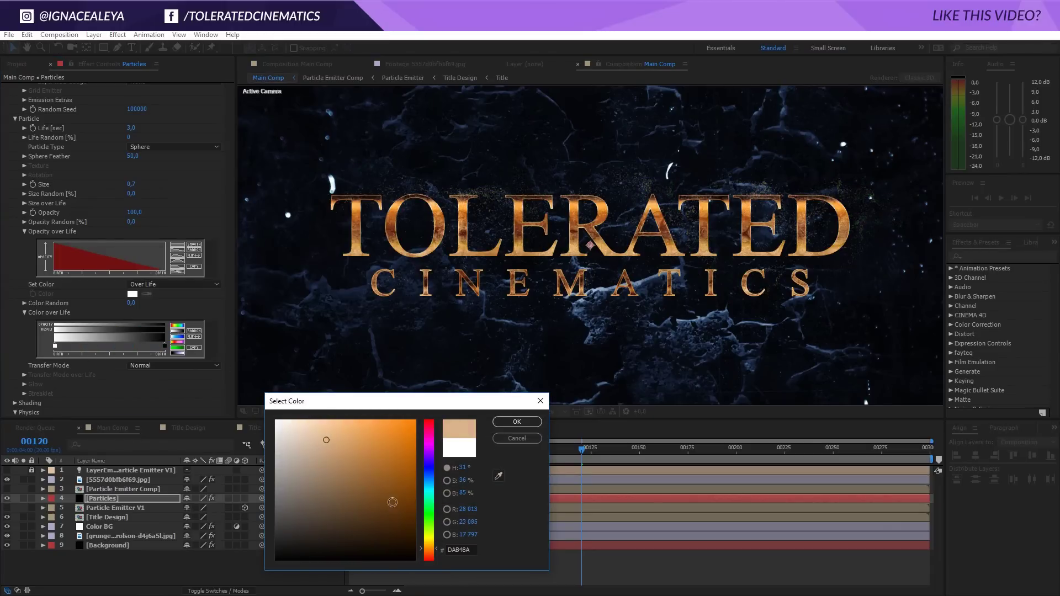
pyautogui.click(518, 423)
pyautogui.doubleClick(164, 346)
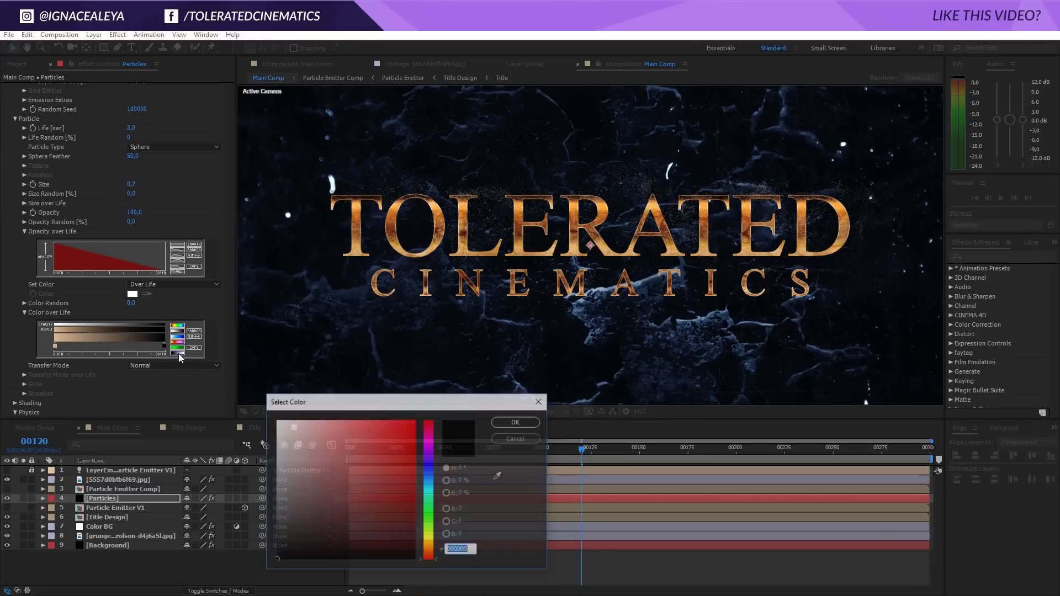
pyautogui.moveTo(429, 554); pyautogui.dragTo(430, 550)
pyautogui.moveTo(392, 495)
pyautogui.mouseDown()
pyautogui.moveTo(414, 429)
pyautogui.moveTo(361, 459)
pyautogui.moveTo(379, 464)
pyautogui.mouseUp()
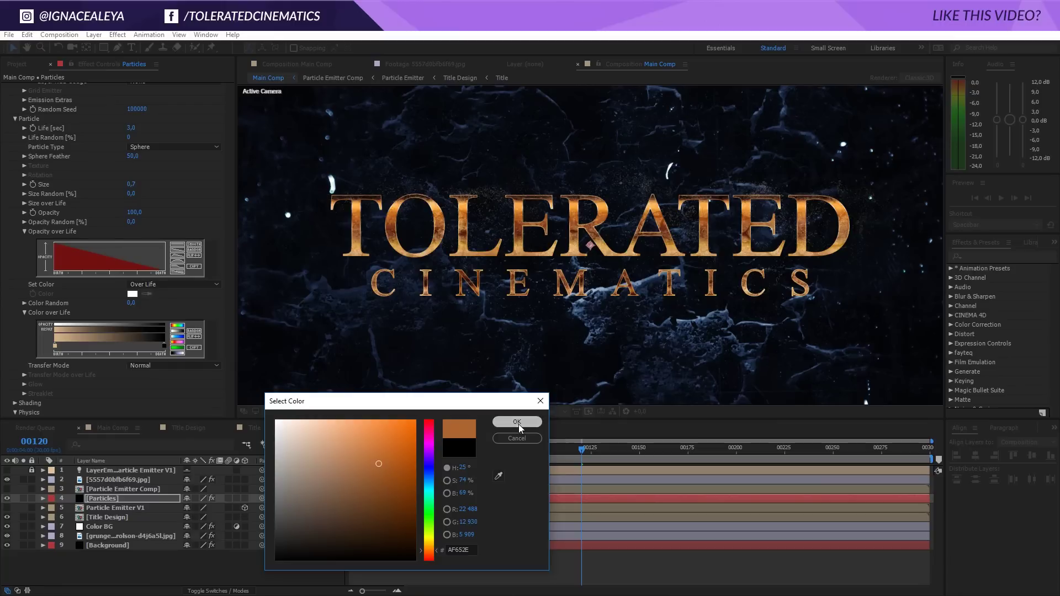
pyautogui.click(519, 423)
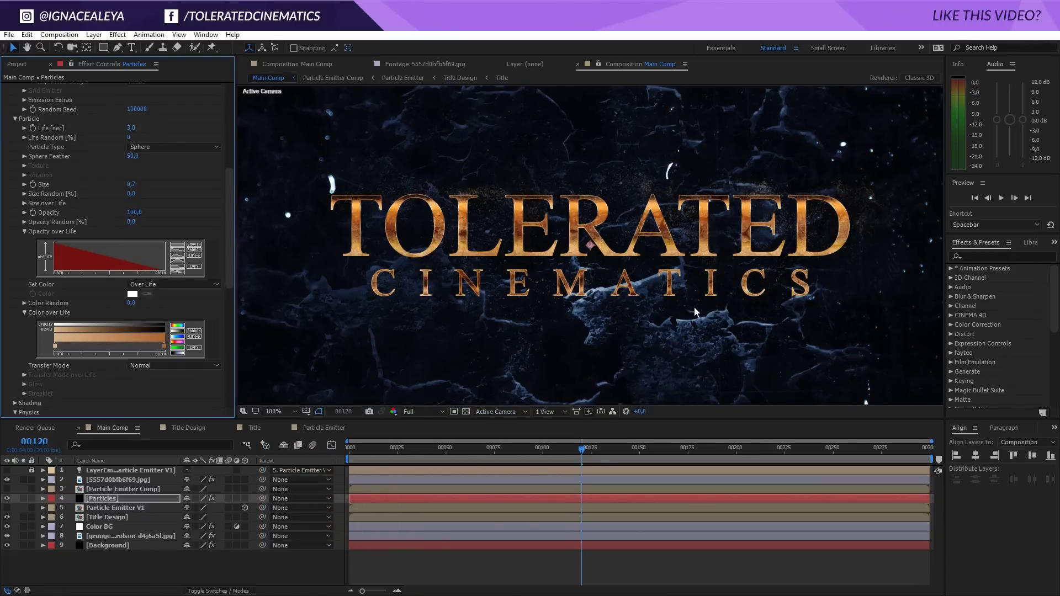
pyautogui.click(86, 499)
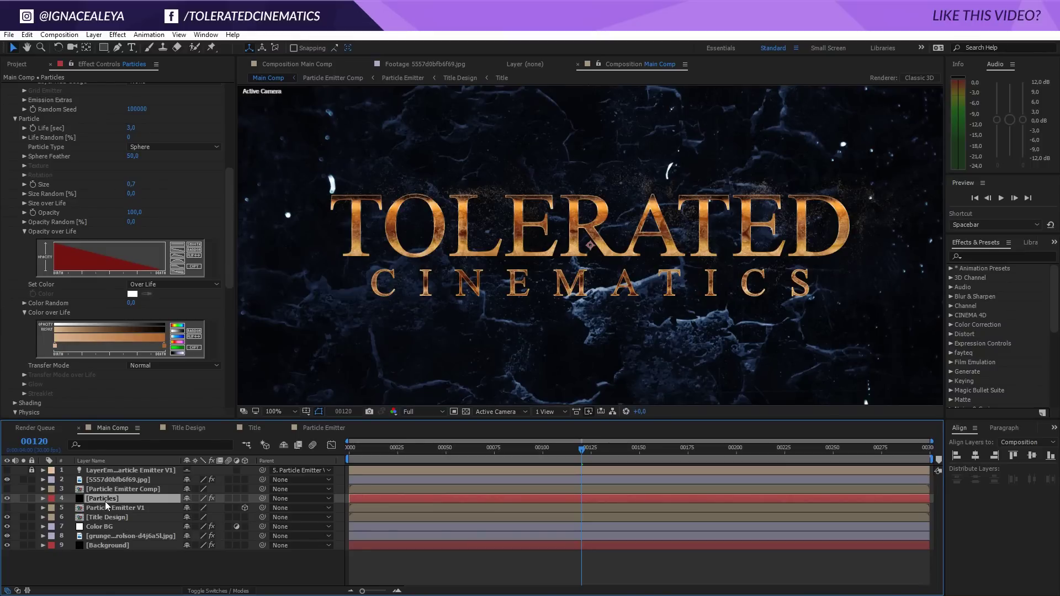
# - Duplicate the Particles layer and give the copy Random Seed 100010
pyautogui.hotkey('ctrl', 'd')
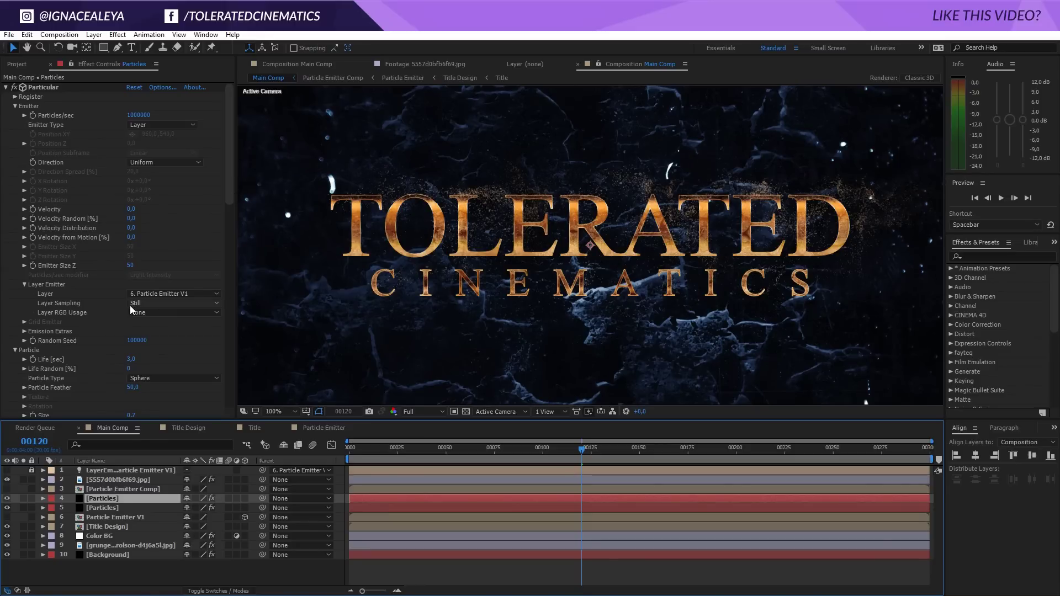
pyautogui.moveTo(135, 340); pyautogui.dragTo(142, 342)
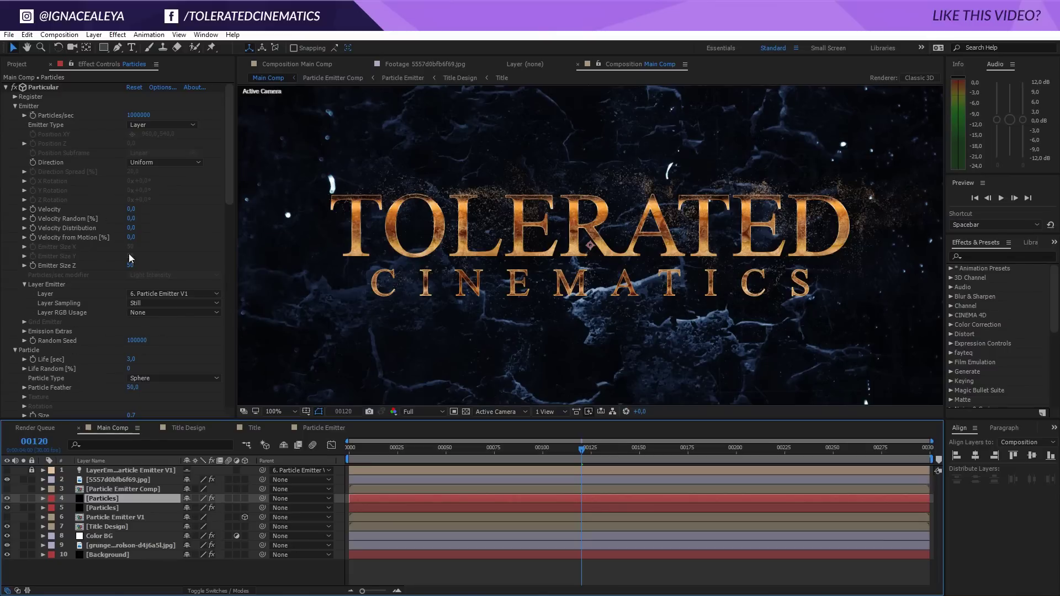
pyautogui.click(138, 341)
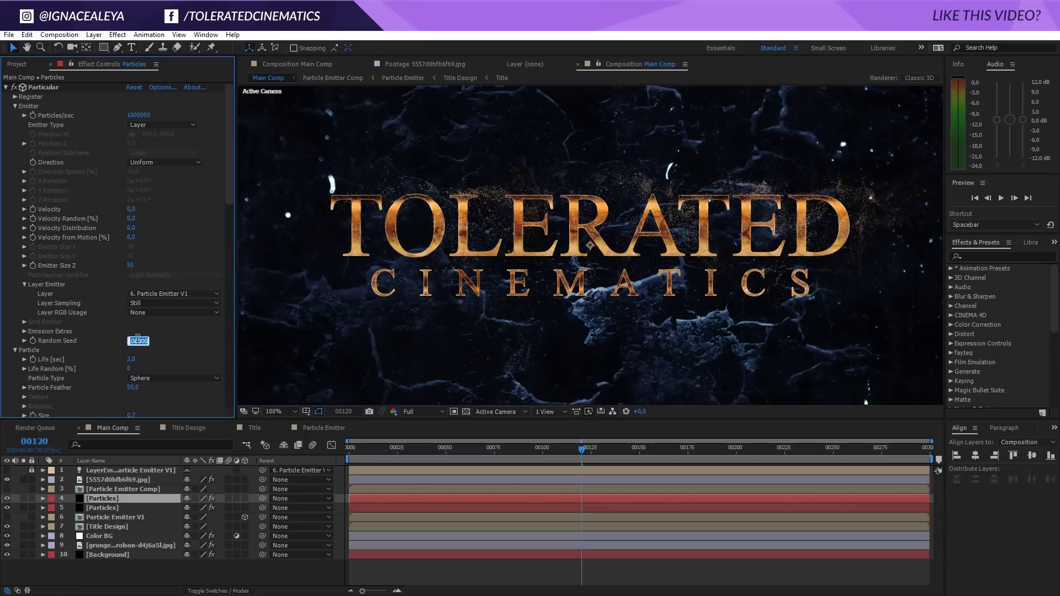
pyautogui.hotkey('shift', 'Up')
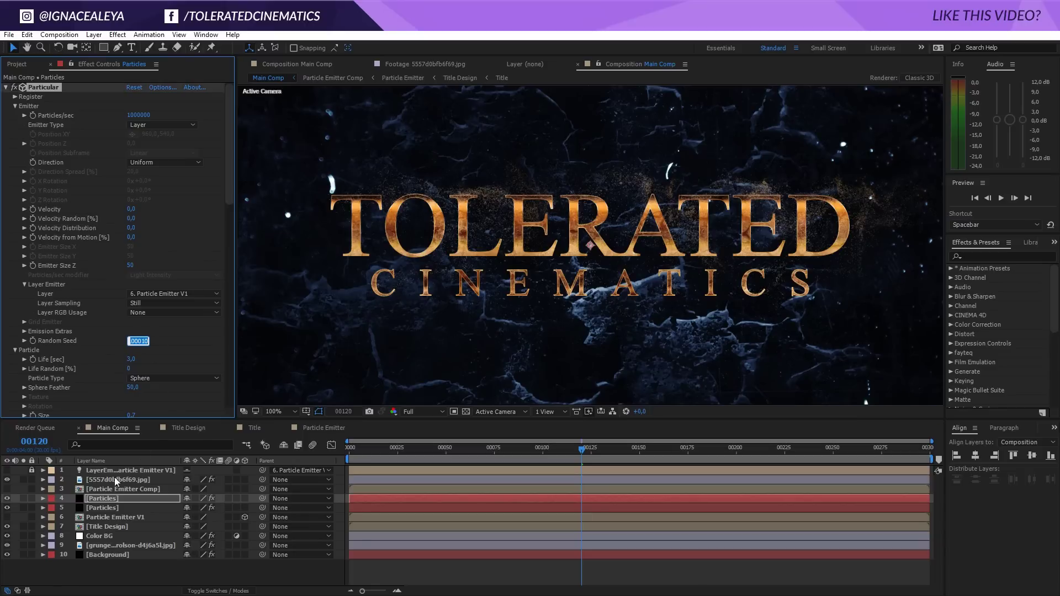
# - Duplicate the Particles layer again with Random Seed 100020
pyautogui.click(111, 498)
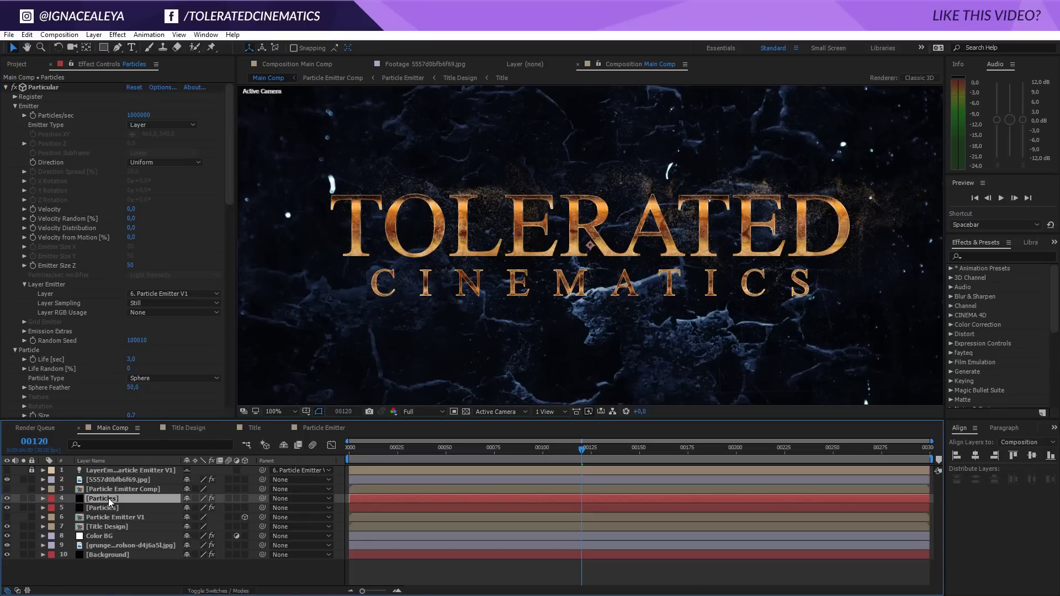
pyautogui.hotkey('ctrl', 'd')
pyautogui.click(137, 341)
pyautogui.hotkey('shift', 'Up')
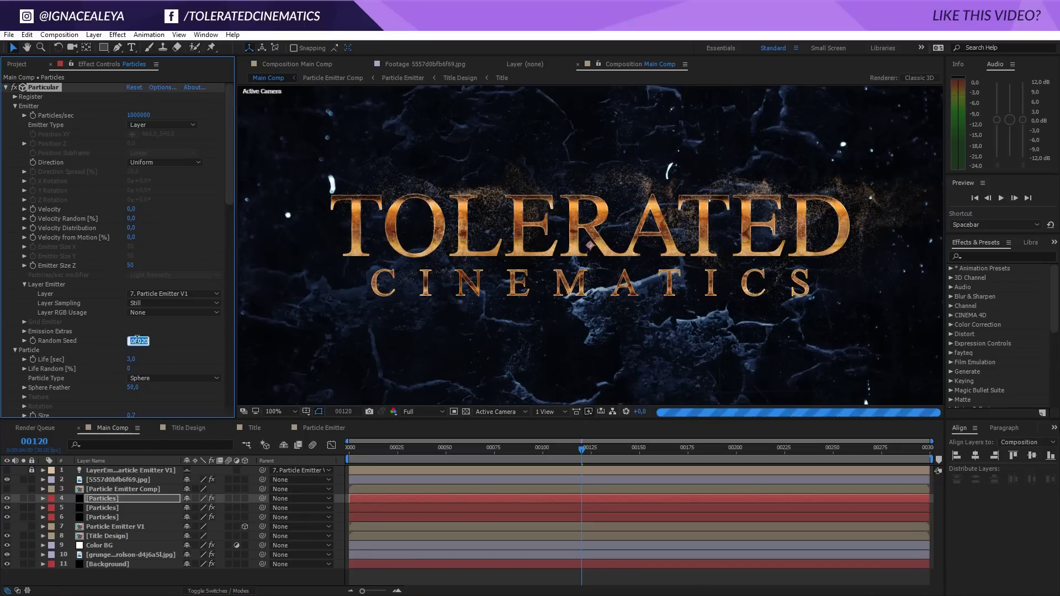
# - Make a third duplicate with Random Seed 100030
pyautogui.click(110, 498)
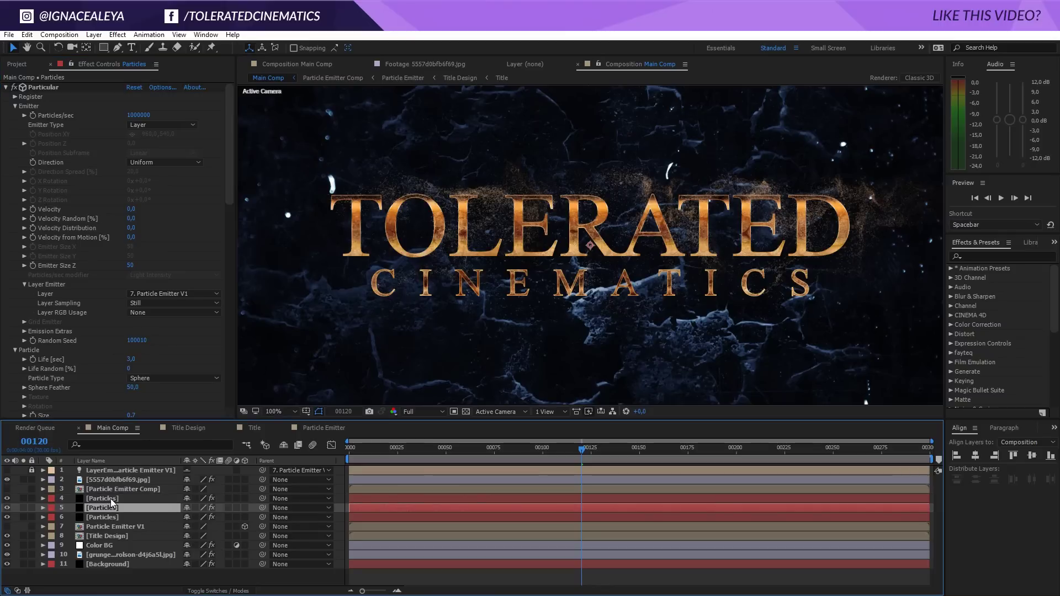
pyautogui.hotkey('ctrl', 'd')
pyautogui.click(138, 341)
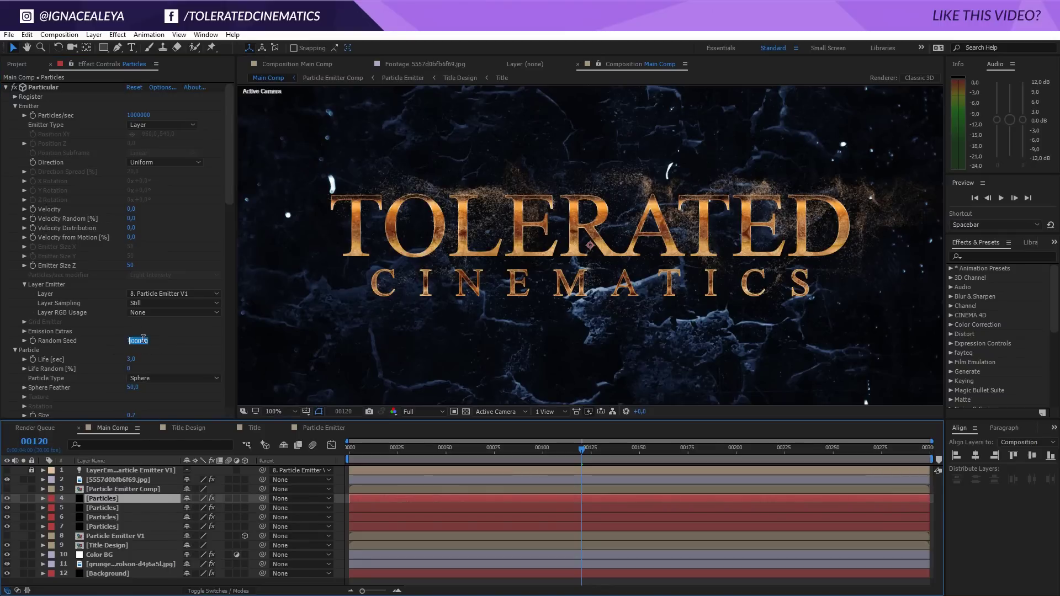
pyautogui.hotkey('shift', 'Up')
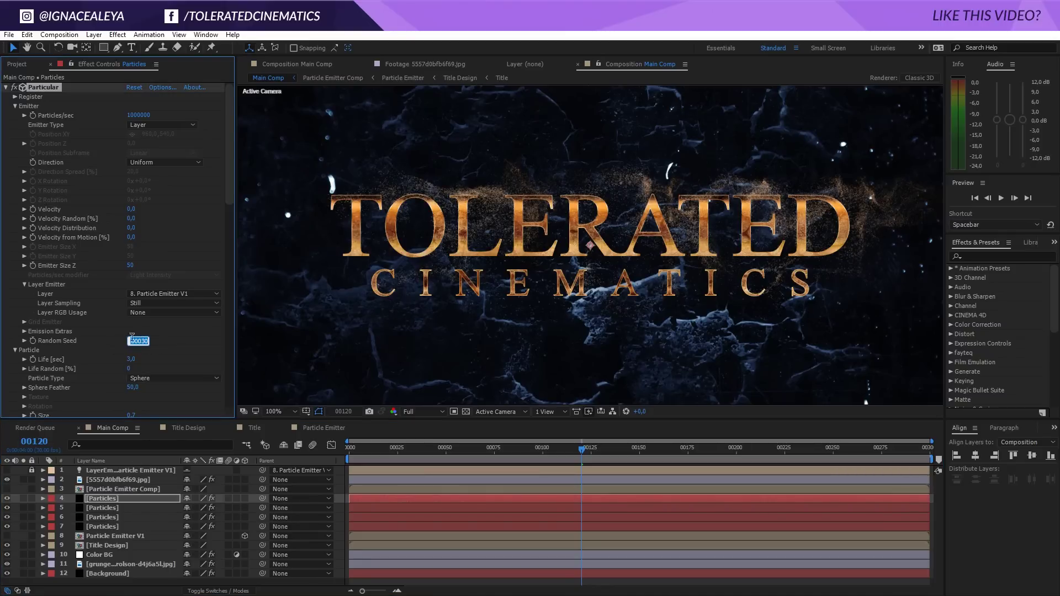
pyautogui.scroll(-10, 60, 337)
# - Turn Shading's Shadowlet for Main On for the layer 5 Particles copy
pyautogui.scroll(3, 28, 364)
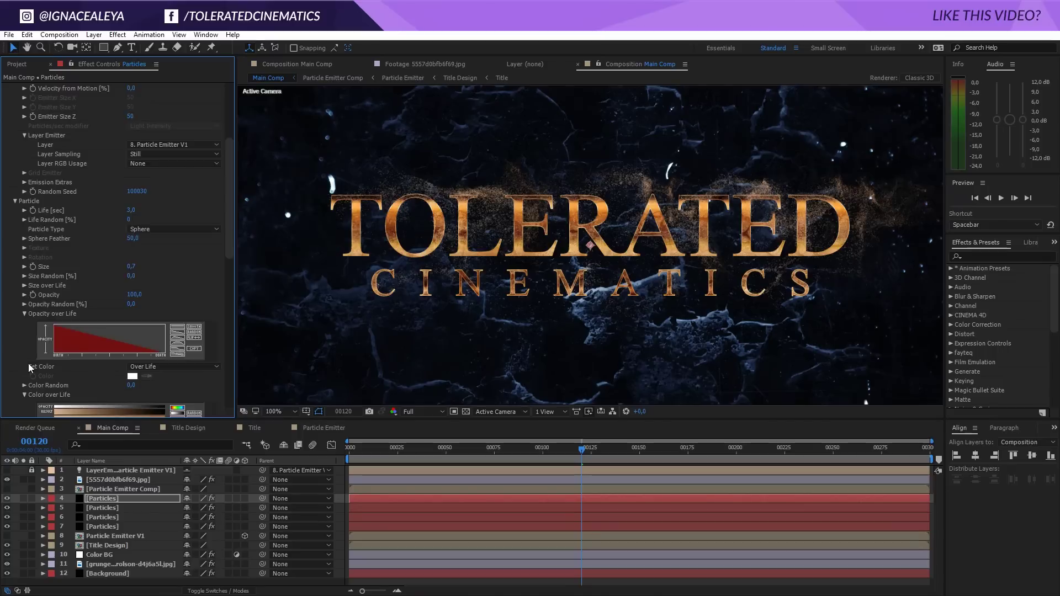
pyautogui.scroll(-3, 28, 363)
pyautogui.click(14, 346)
pyautogui.scroll(-1, 11, 344)
pyautogui.scroll(-3, 16, 359)
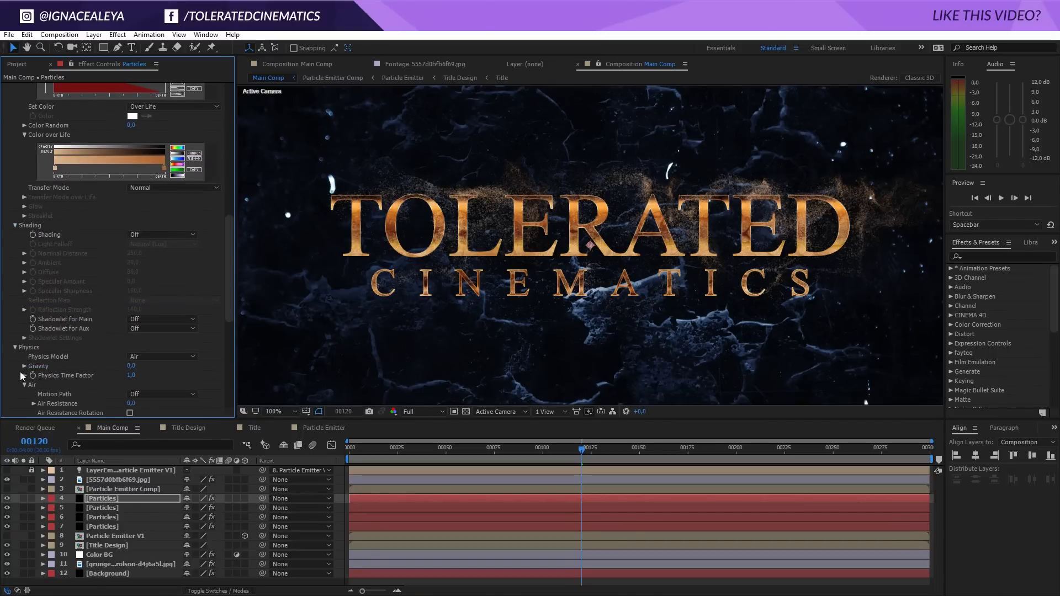
pyautogui.click(138, 319)
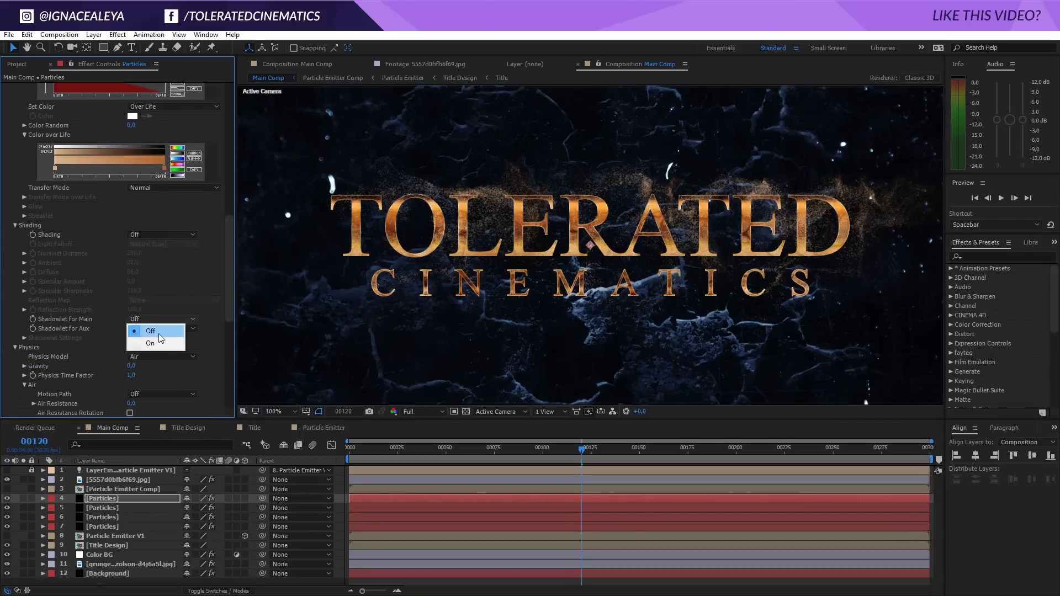
pyautogui.click(161, 344)
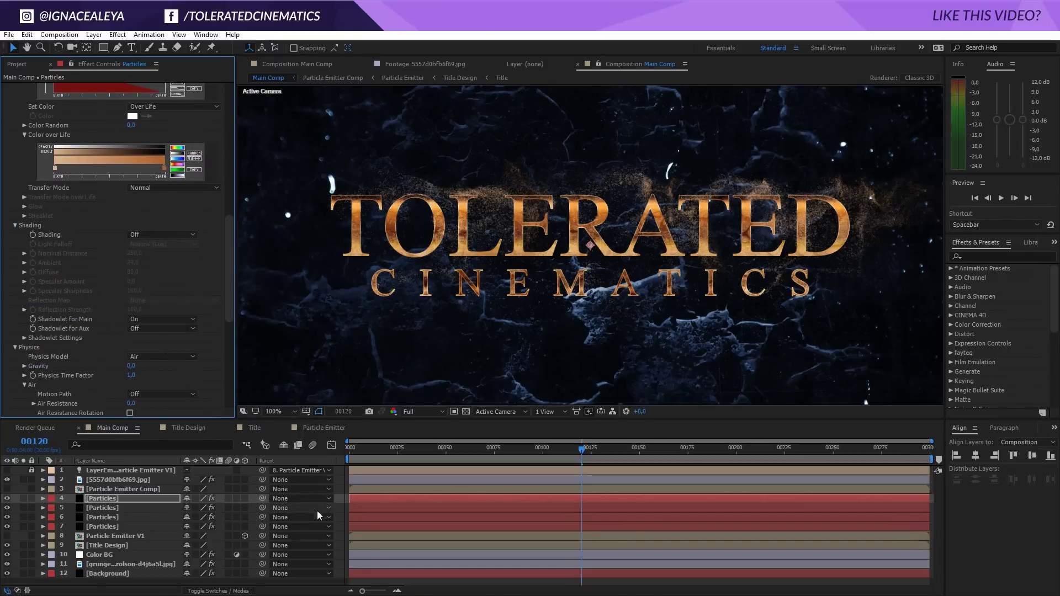
pyautogui.click(156, 469)
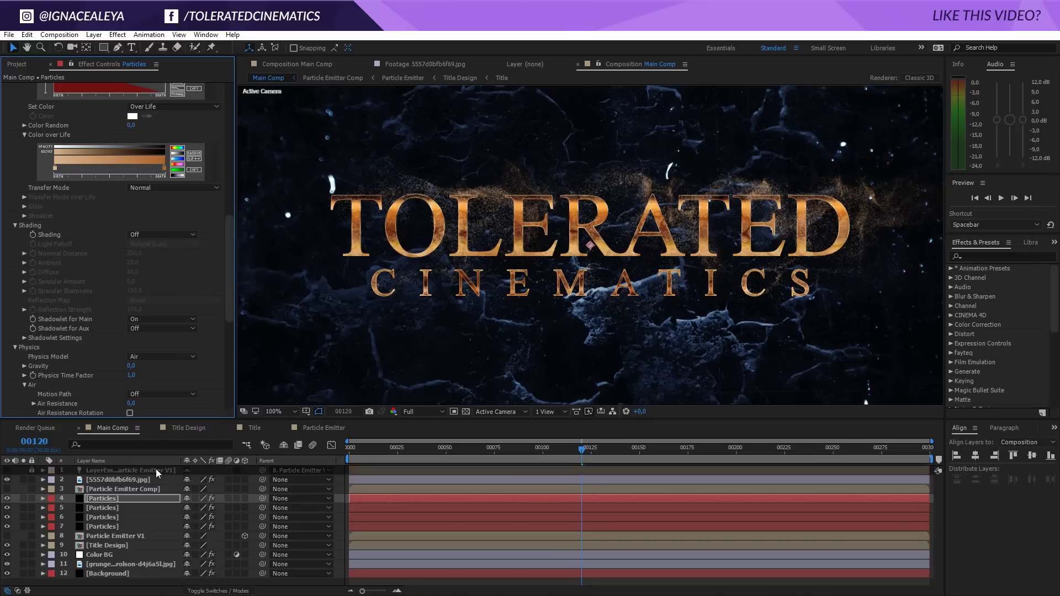
# - Turn Shadowlet for Main On for another Particles copy as well
pyautogui.click(100, 509)
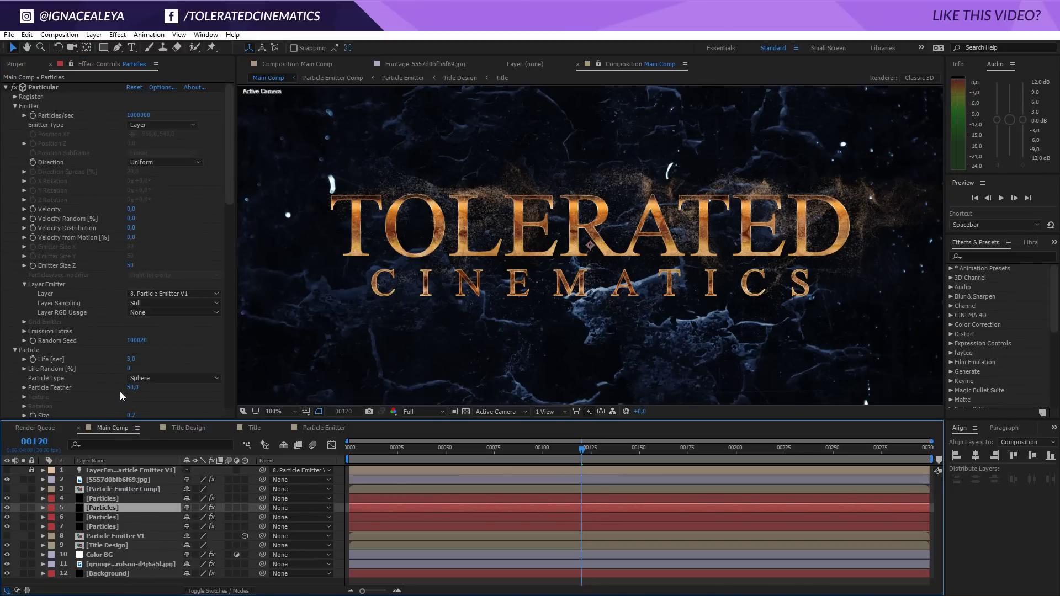
pyautogui.scroll(-10, 98, 337)
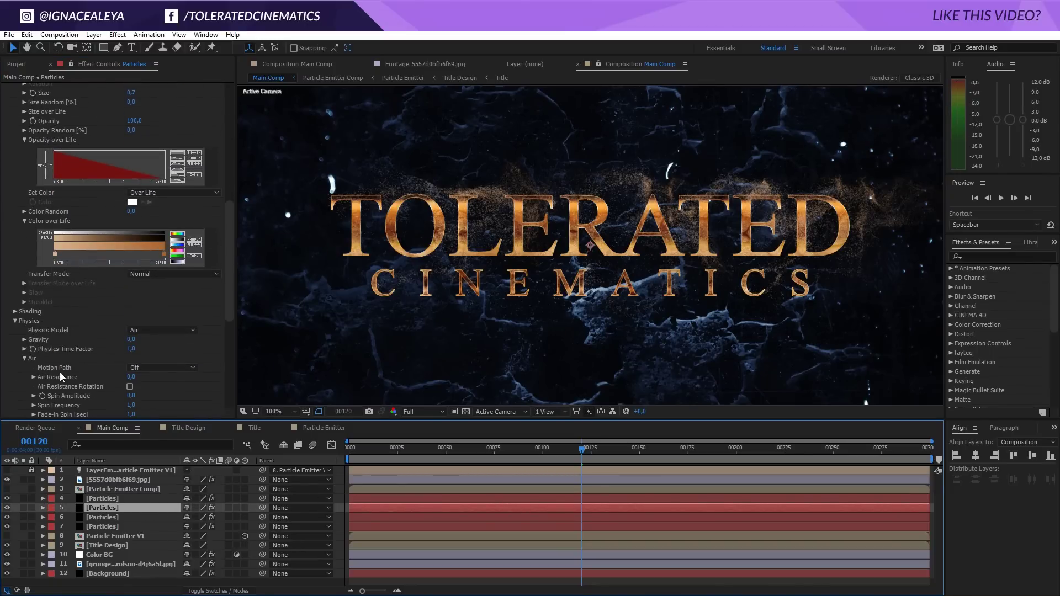
pyautogui.scroll(-4, 62, 371)
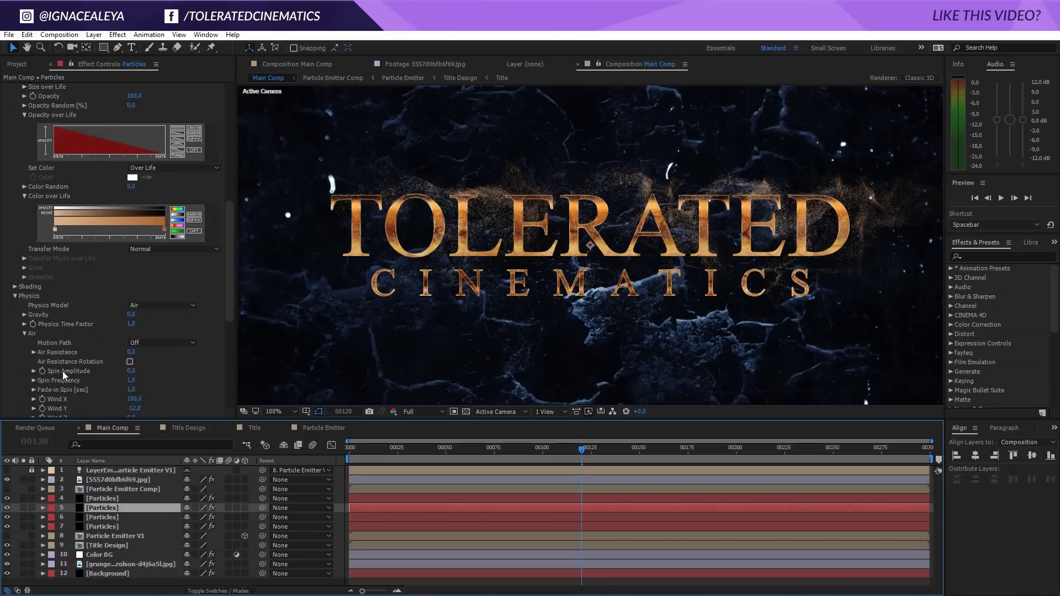
pyautogui.scroll(-8, 63, 375)
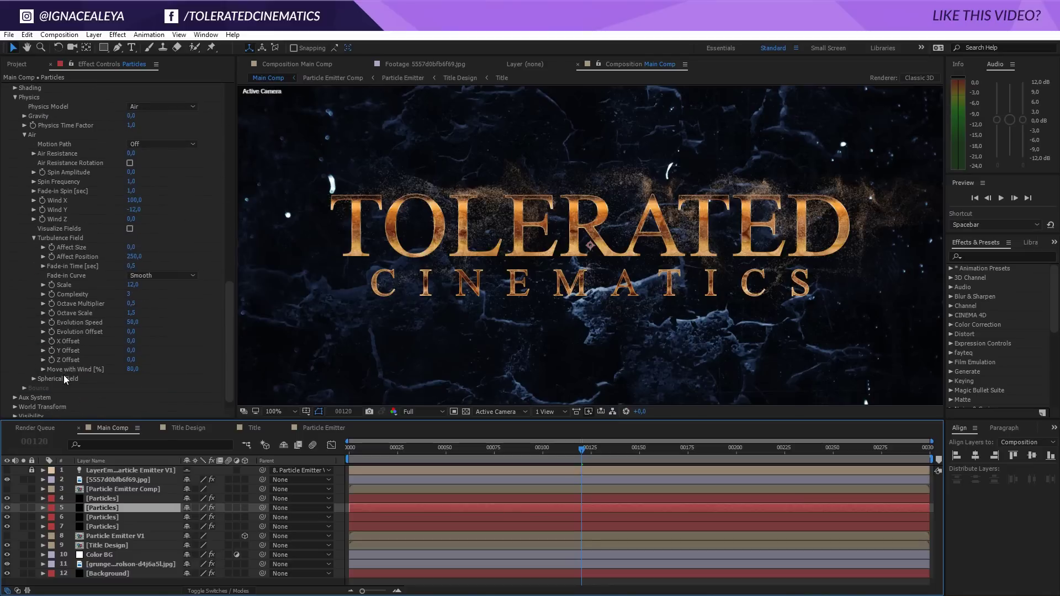
pyautogui.scroll(7, 48, 370)
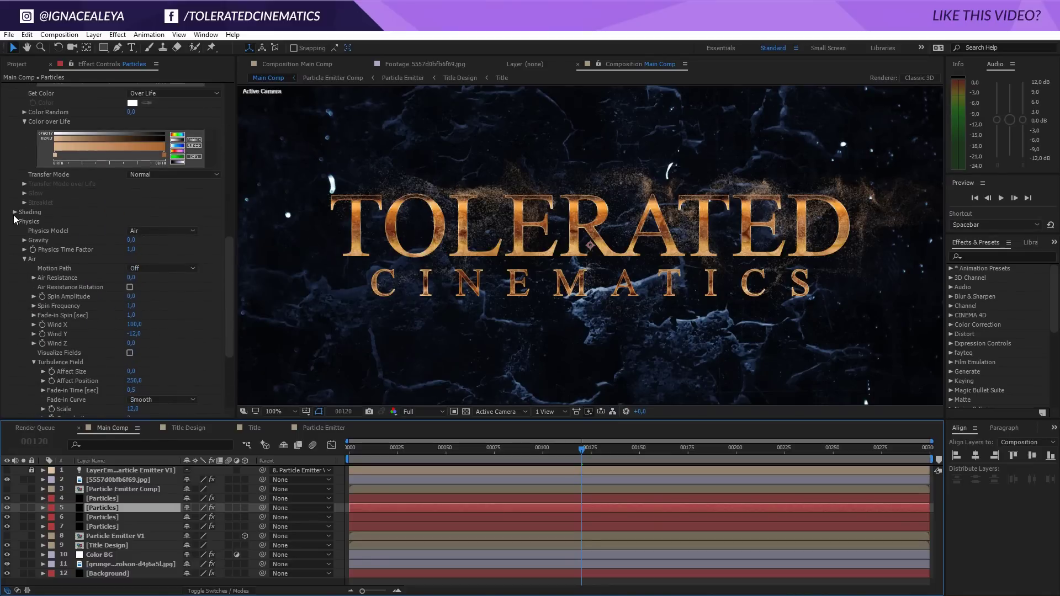
pyautogui.click(14, 212)
pyautogui.click(155, 305)
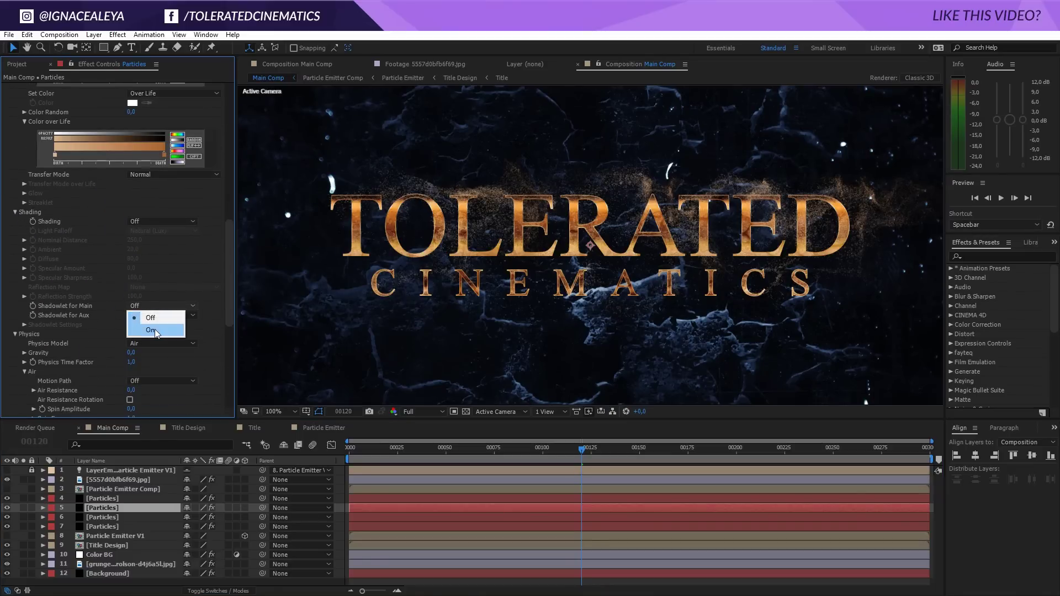
pyautogui.click(155, 330)
pyautogui.click(116, 516)
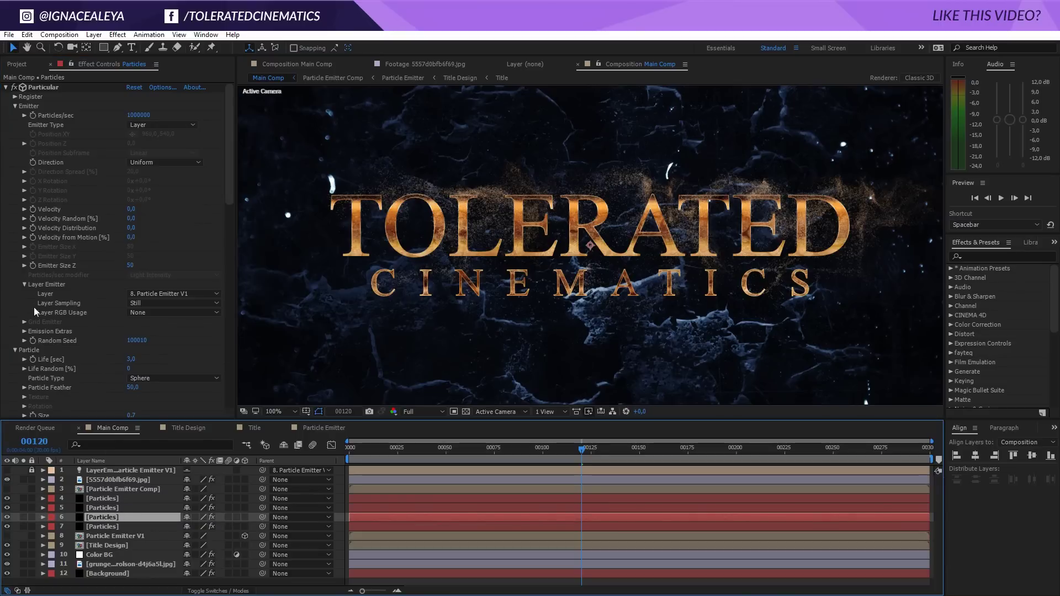
# - Set Particular's Transfer Mode to Screen on the layer 6 and layer 5 Particles copies
pyautogui.scroll(-15, 22, 348)
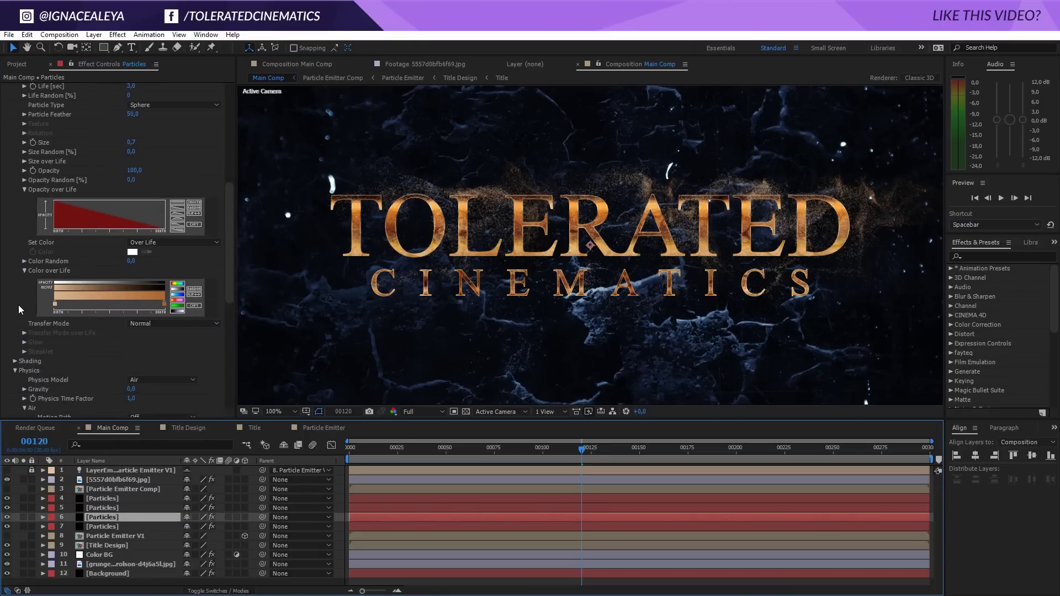
pyautogui.click(146, 324)
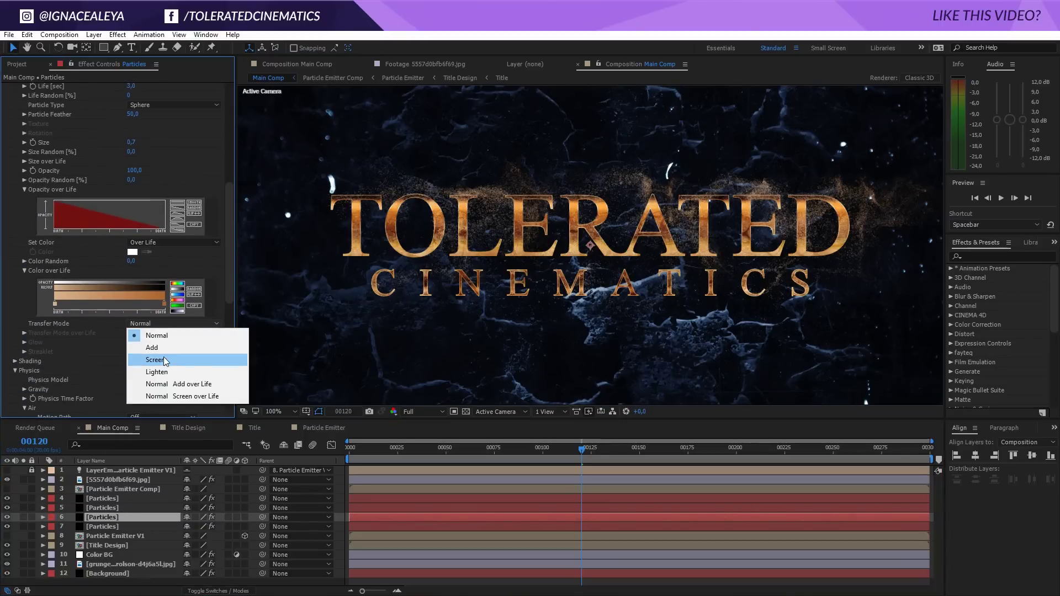
pyautogui.click(163, 360)
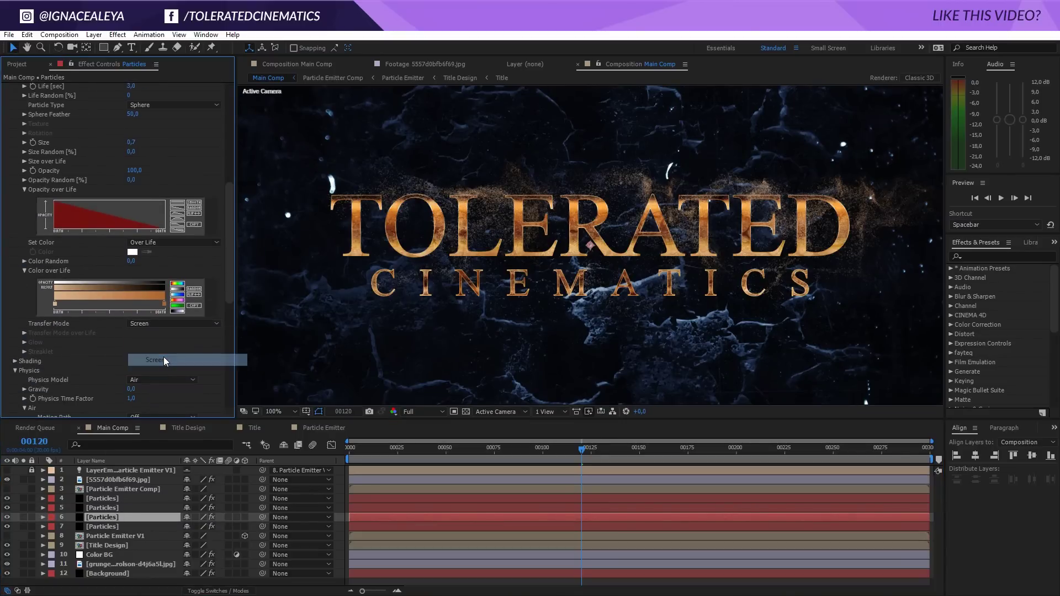
pyautogui.click(121, 505)
pyautogui.scroll(-10, 89, 339)
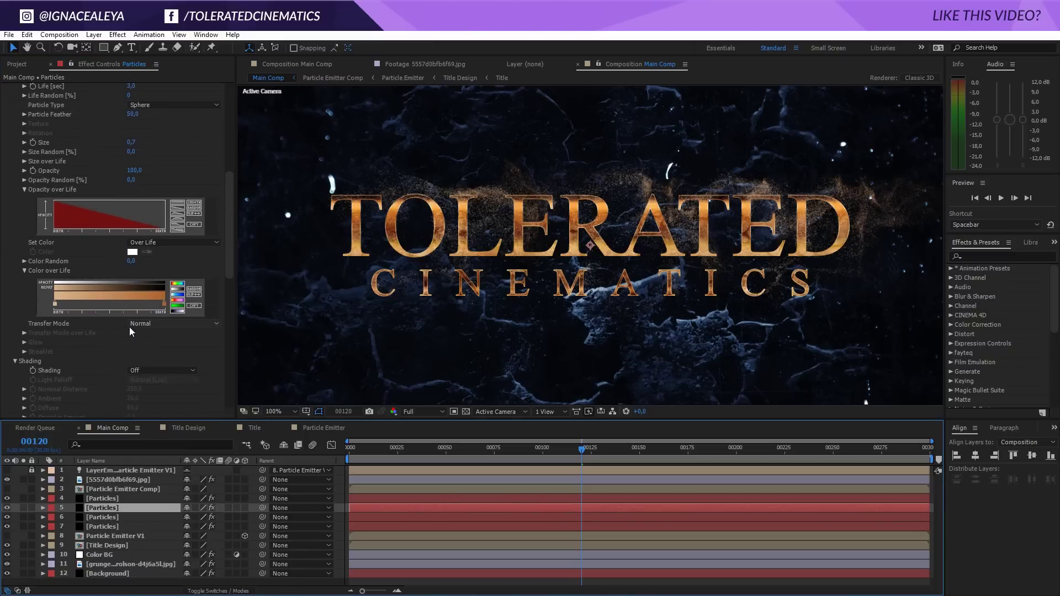
pyautogui.click(166, 324)
pyautogui.click(160, 359)
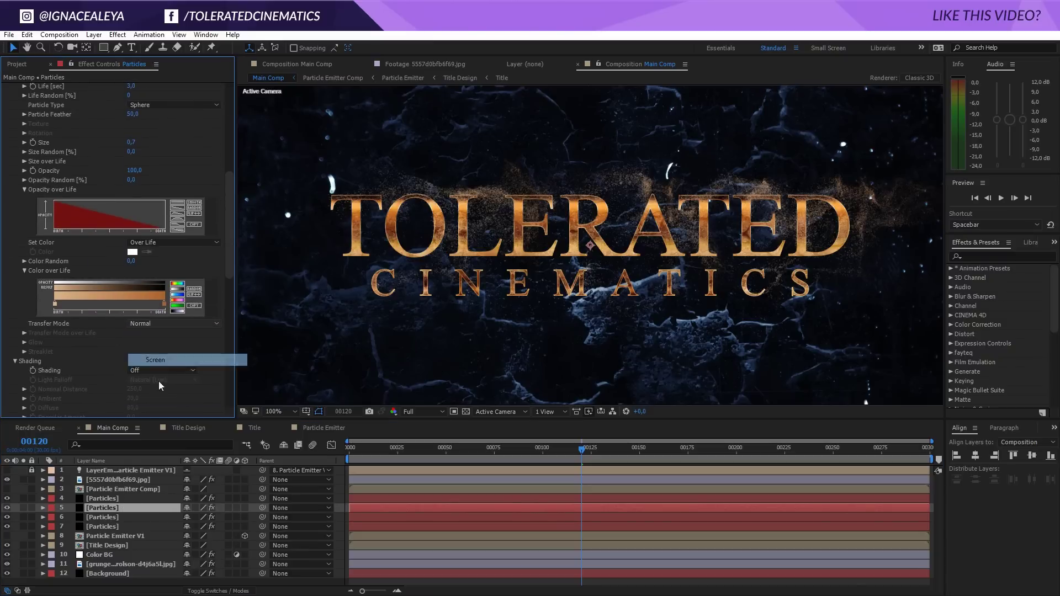
# - Set the layer 4 Particles copy's Transfer Mode to Screen
pyautogui.click(118, 498)
pyautogui.scroll(-10, 112, 340)
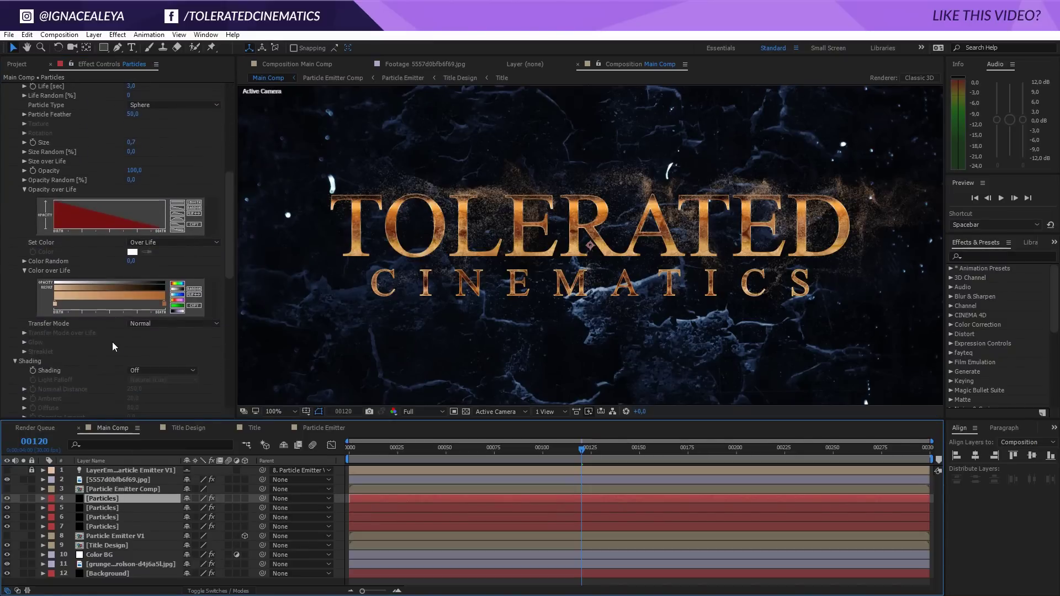
pyautogui.scroll(-5, 112, 343)
pyautogui.click(163, 200)
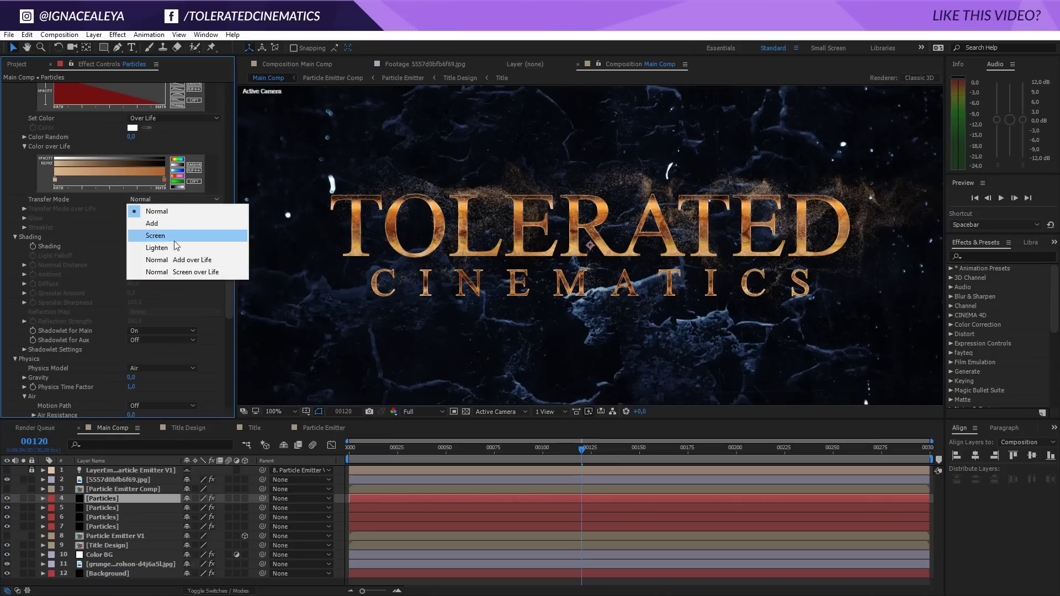
pyautogui.click(174, 239)
# - Review the layer 6 and 7 Particles settings and show the Modes column
pyautogui.click(107, 518)
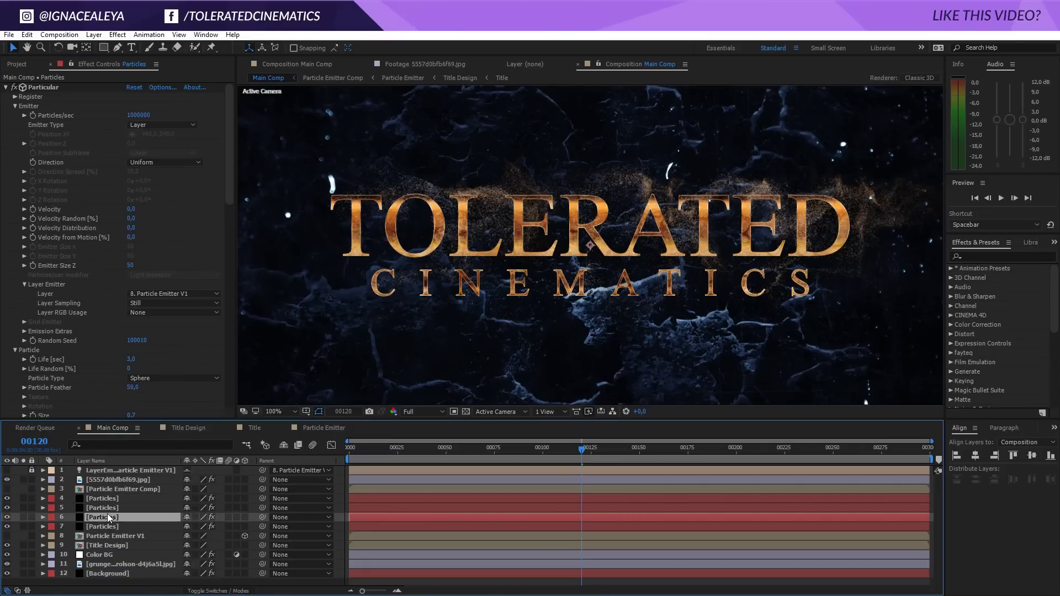
pyautogui.scroll(-12, 88, 351)
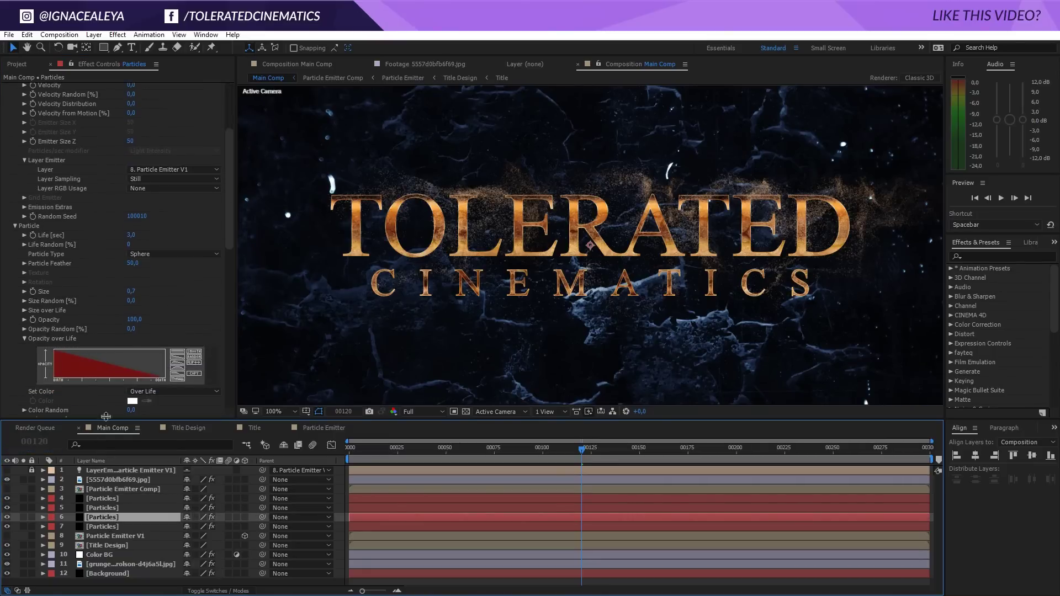
pyautogui.click(99, 527)
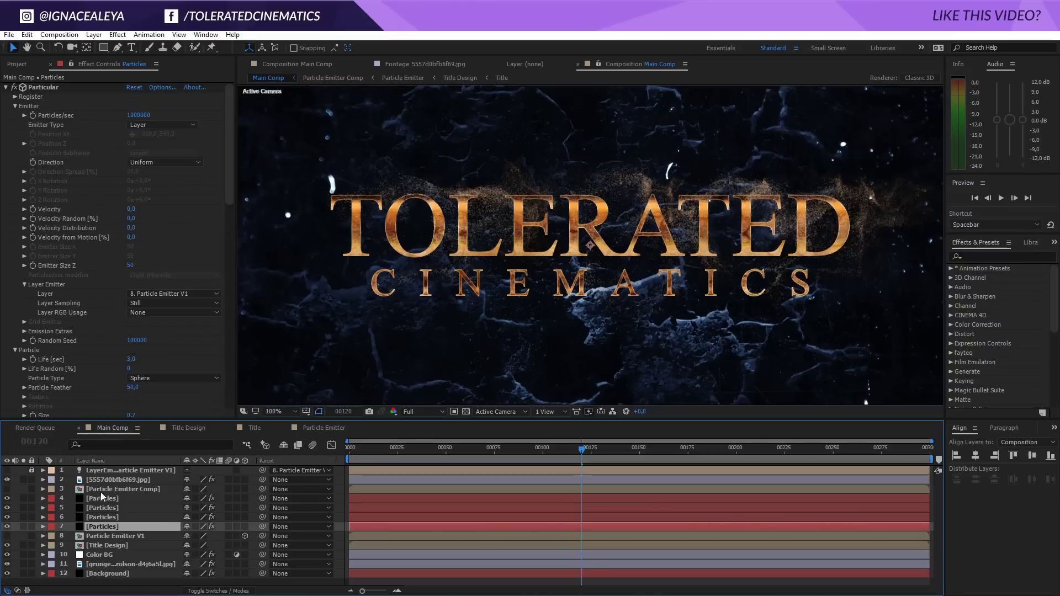
pyautogui.scroll(-5, 95, 323)
pyautogui.scroll(-7, 100, 322)
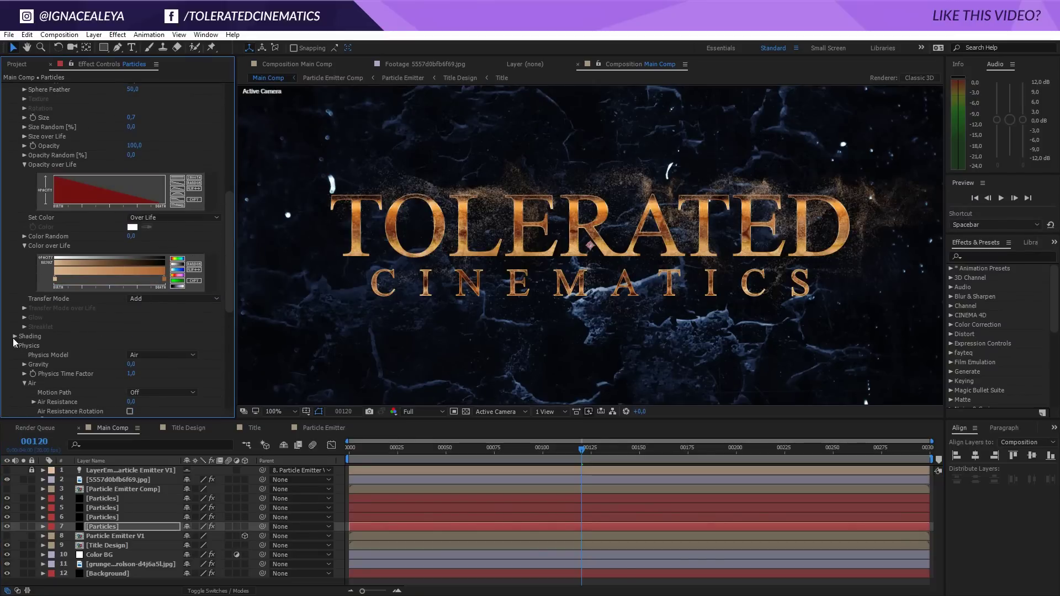
pyautogui.scroll(-2, 20, 349)
pyautogui.scroll(-3, 31, 393)
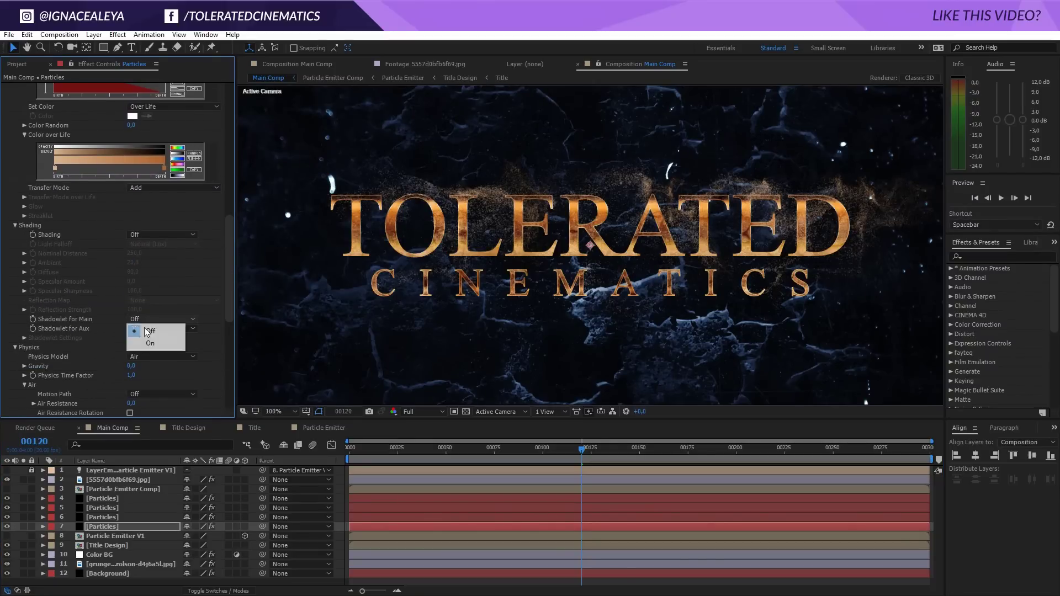
pyautogui.hotkey('ctrl', 'Up')
pyautogui.hotkey('ctrl', 'Up')
pyautogui.hotkey('ctrl', 'Up')
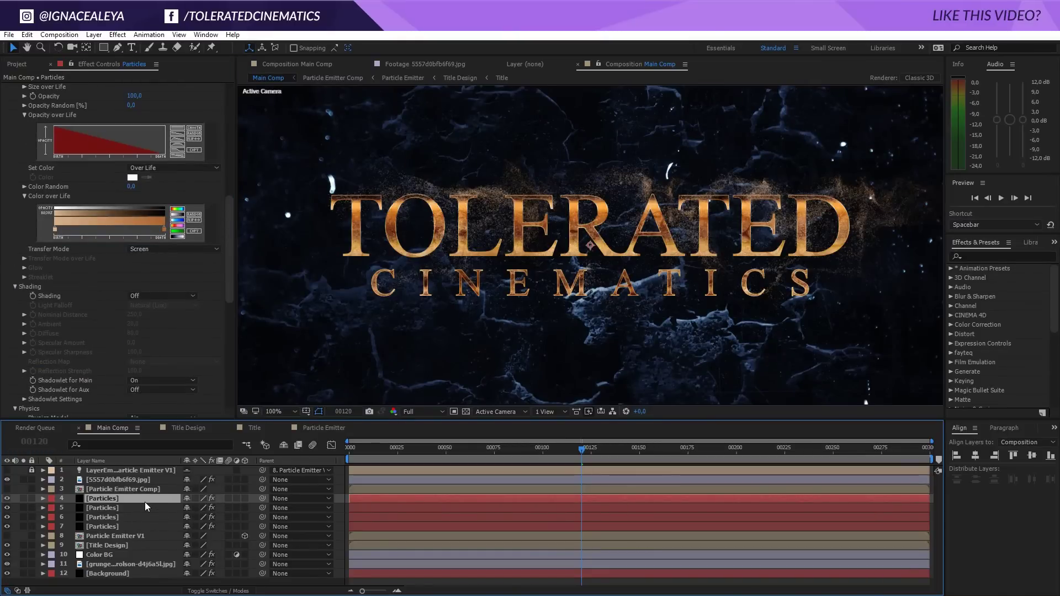
pyautogui.click(218, 591)
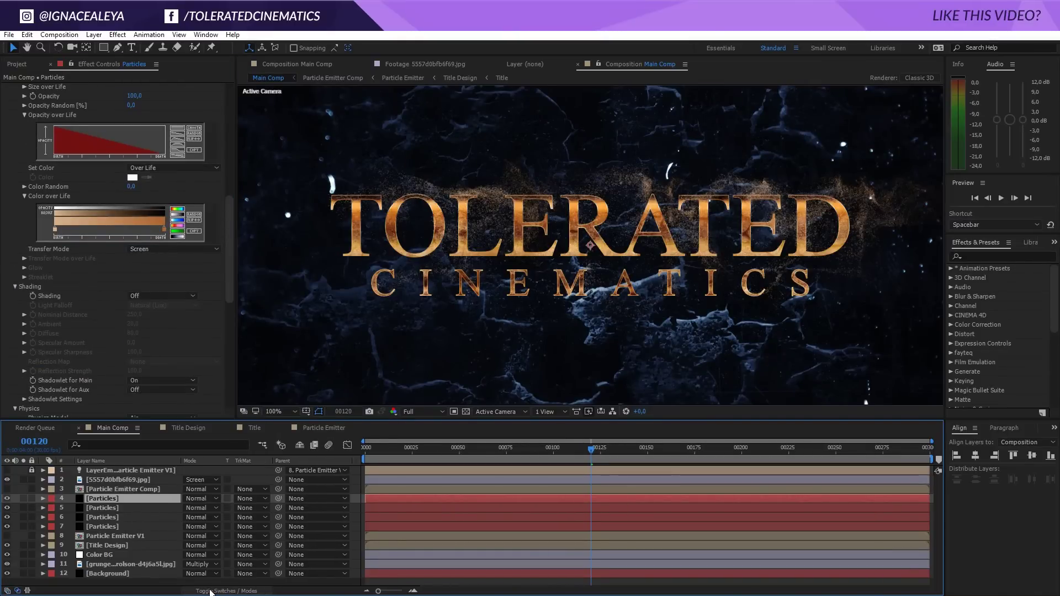
# - Set the blend mode of Particles layers 4–7 to Add
pyautogui.keyDown('shift'); pyautogui.click(118, 526); pyautogui.keyUp('shift')
pyautogui.click(201, 509)
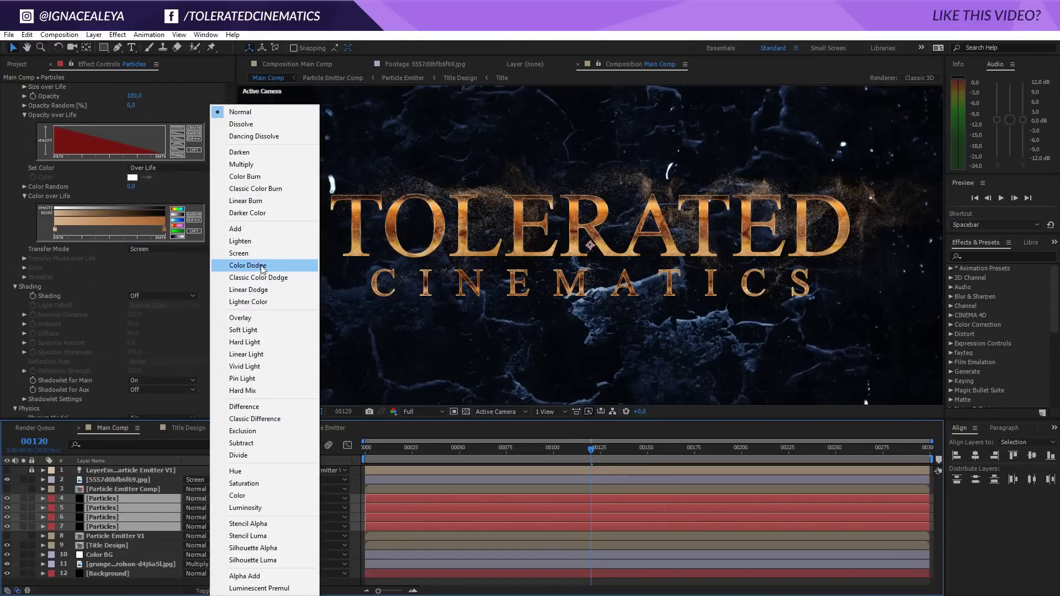
pyautogui.click(267, 230)
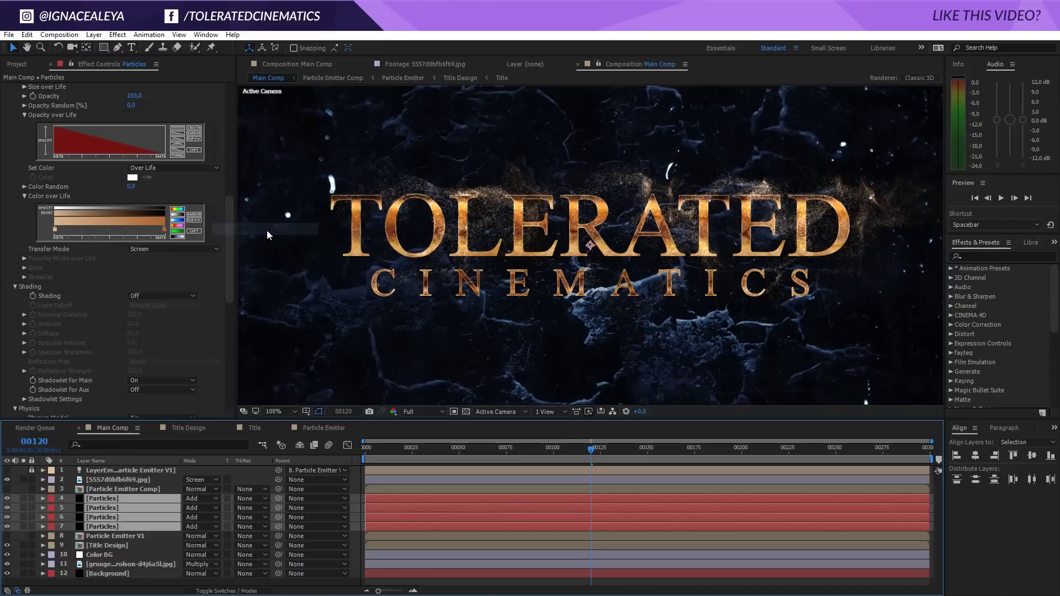
# - Duplicate the layer 4 Particles layer and set the copy's Random Seed to 100040
pyautogui.click(595, 545)
pyautogui.click(101, 499)
pyautogui.hotkey('ctrl', 'd')
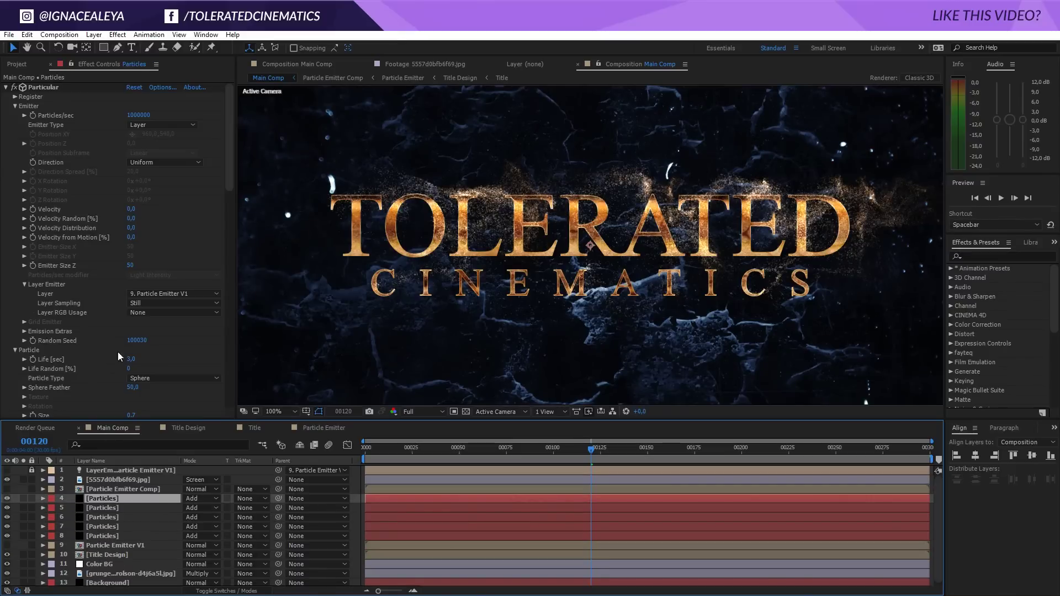
pyautogui.click(138, 341)
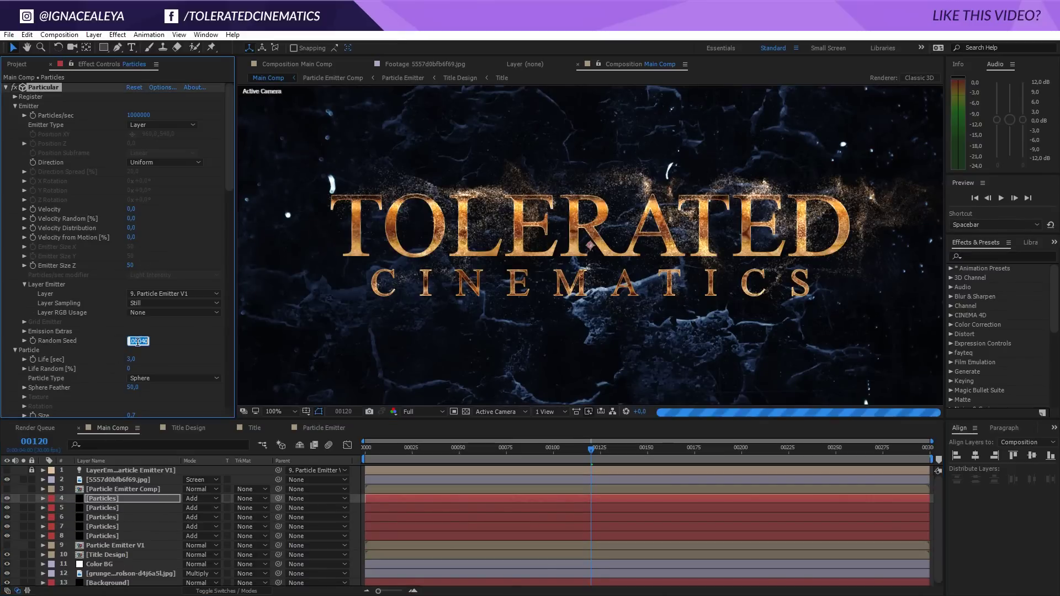
pyautogui.click(119, 498)
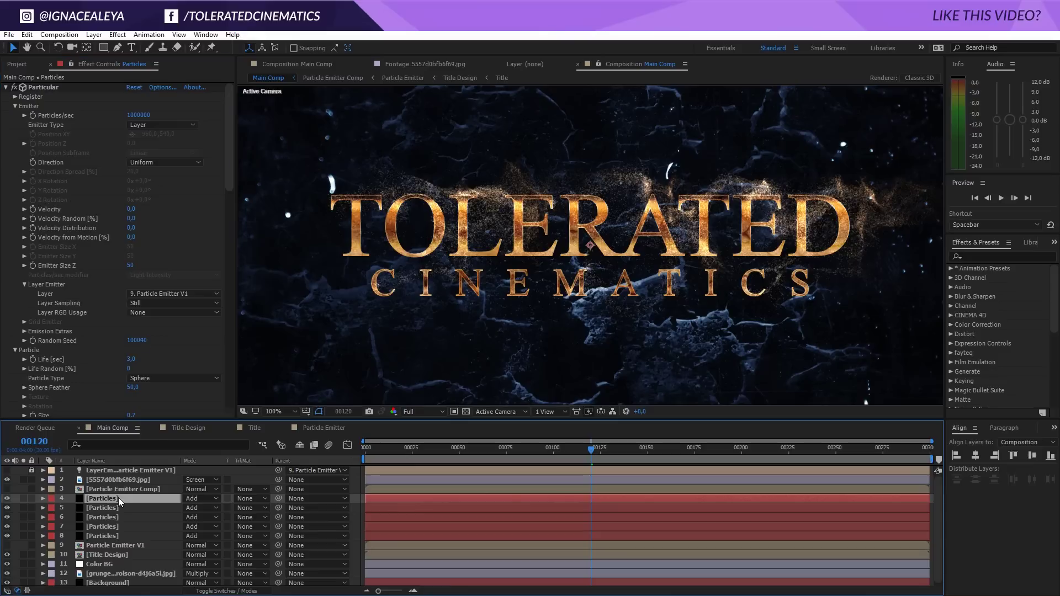
pyautogui.keyDown('shift'); pyautogui.click(105, 535); pyautogui.keyUp('shift')
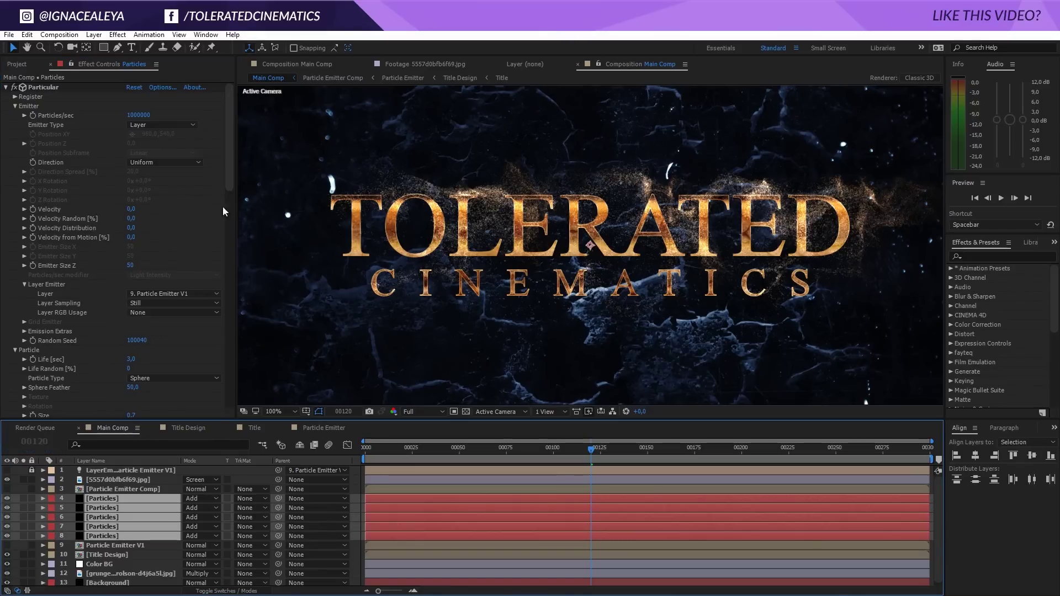
pyautogui.scroll(-15, 223, 206)
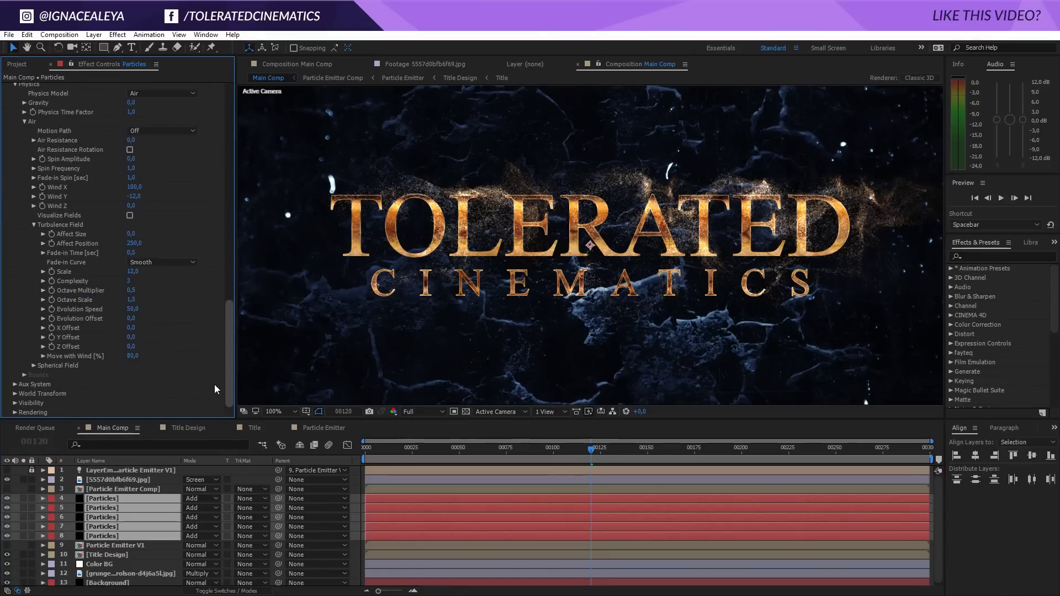
# - Turn Particular motion blur on for the selected Particles layers, setting Shutter Angle 500, then 750
pyautogui.click(15, 412)
pyautogui.click(23, 414)
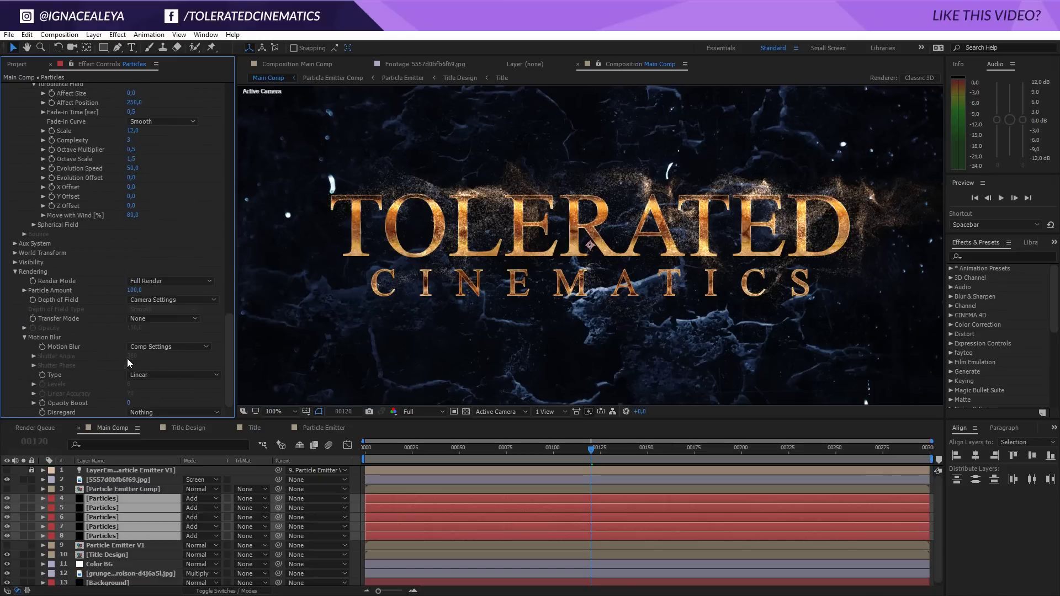
pyautogui.click(190, 347)
pyautogui.click(156, 385)
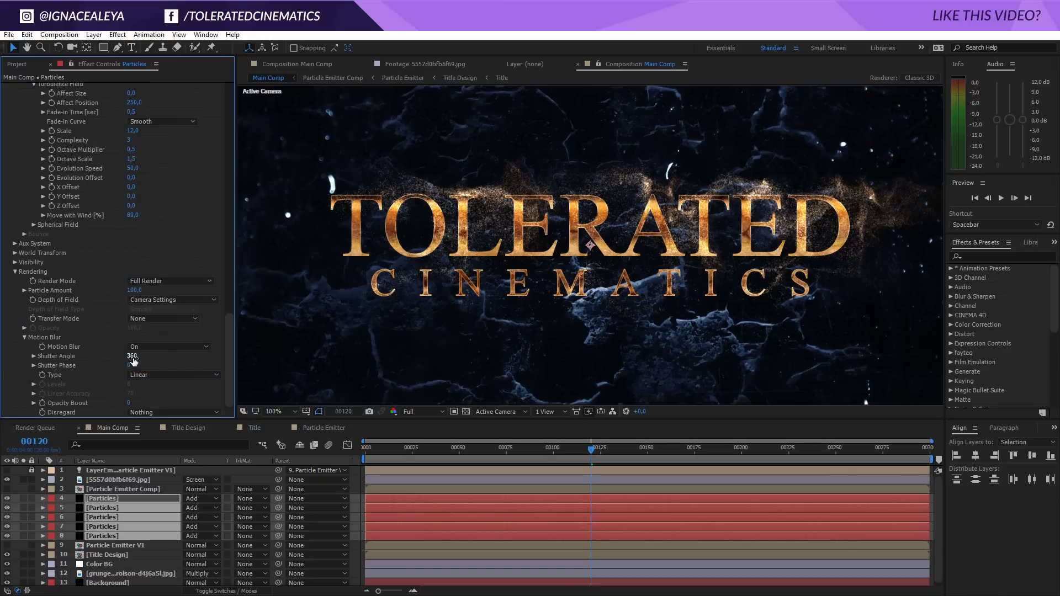
pyautogui.click(134, 356)
pyautogui.write('500')
pyautogui.press('Return')
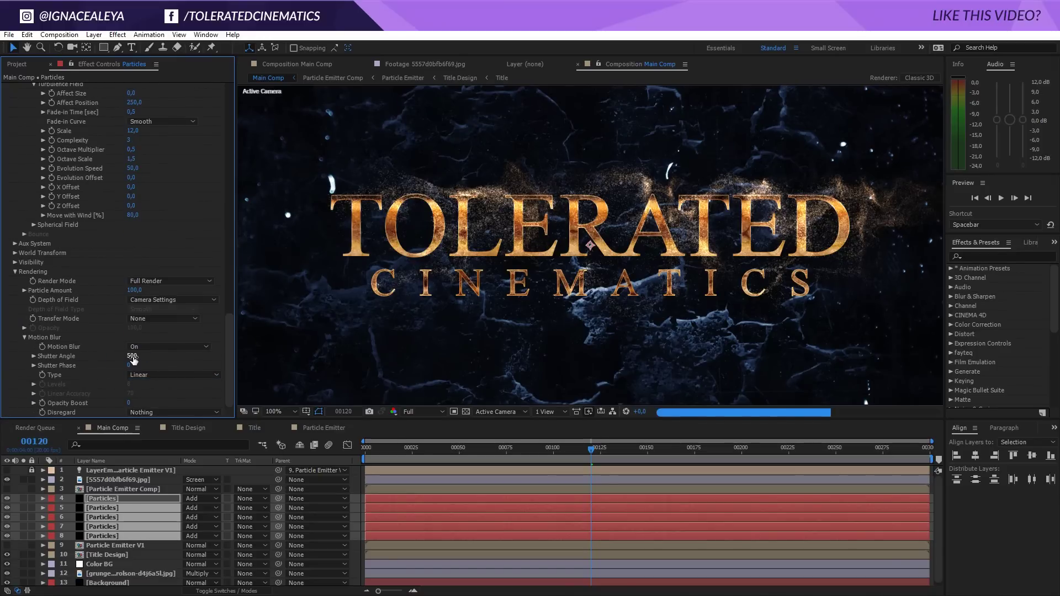
pyautogui.click(133, 356)
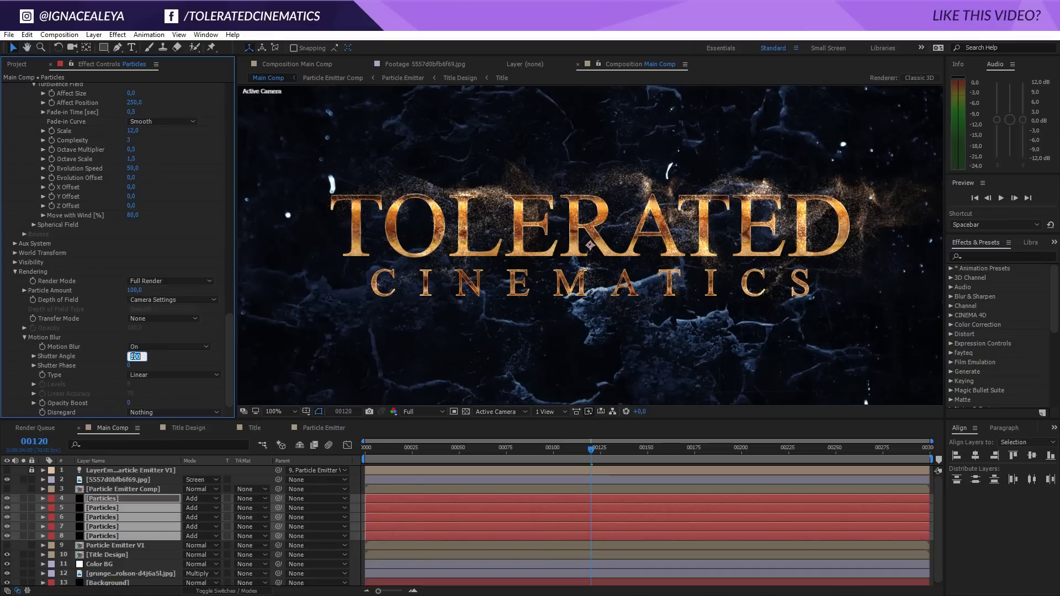
pyautogui.write('750')
pyautogui.press('Return')
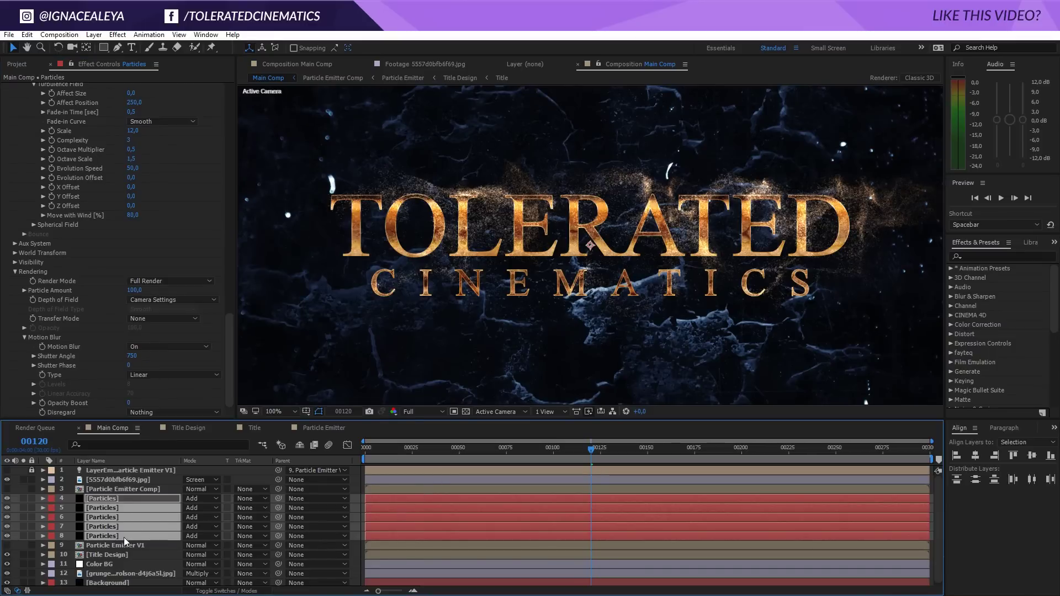
# - On the layer 8 Particles layer, turn motion blur on with Shutter Angle 250
pyautogui.click(102, 545)
pyautogui.click(100, 538)
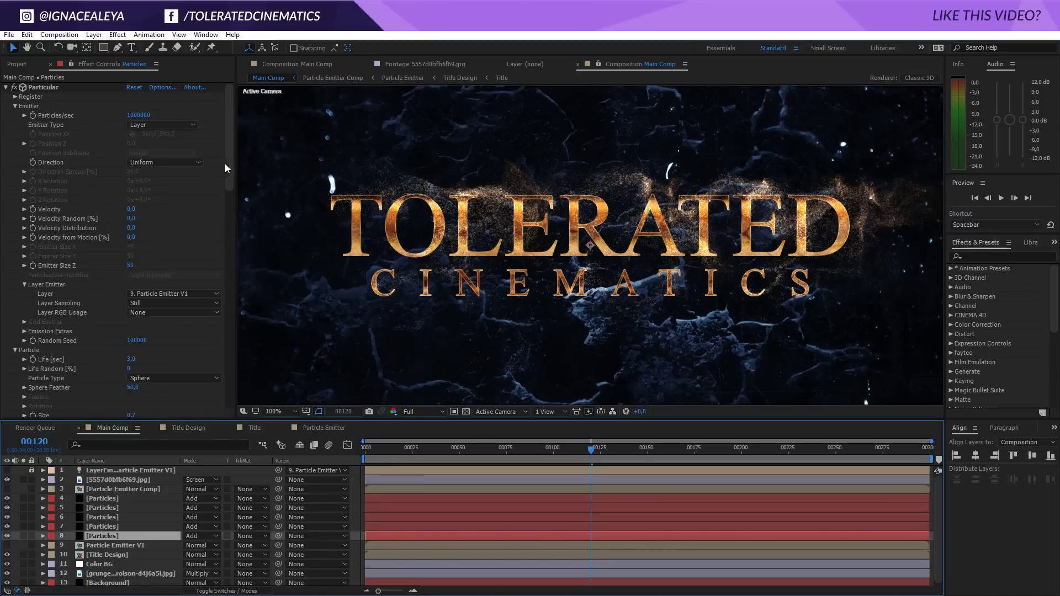
pyautogui.moveTo(224, 164); pyautogui.dragTo(227, 386)
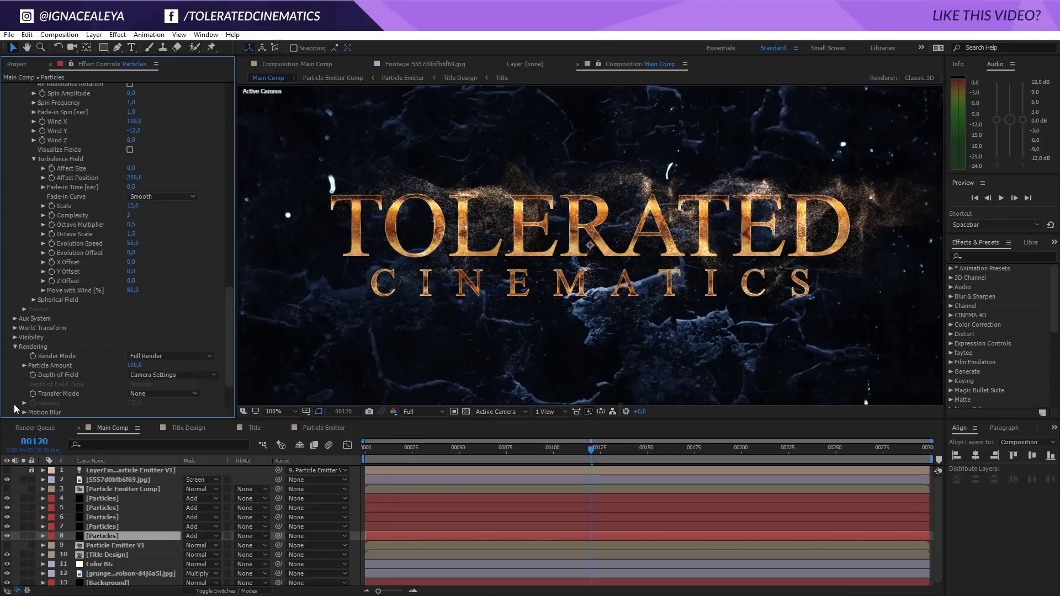
pyautogui.click(22, 412)
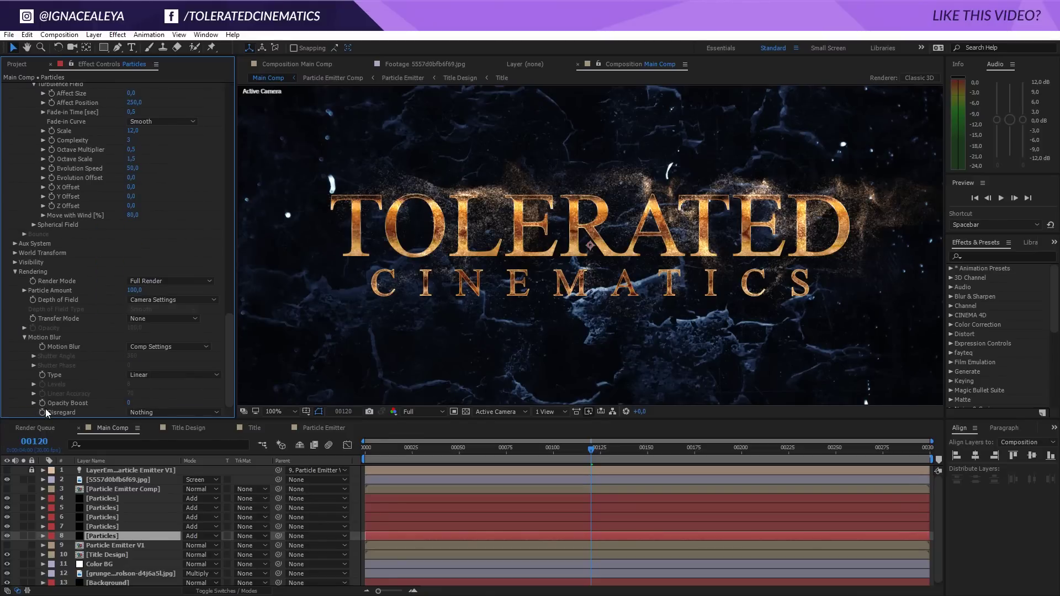
pyautogui.click(147, 347)
pyautogui.click(145, 366)
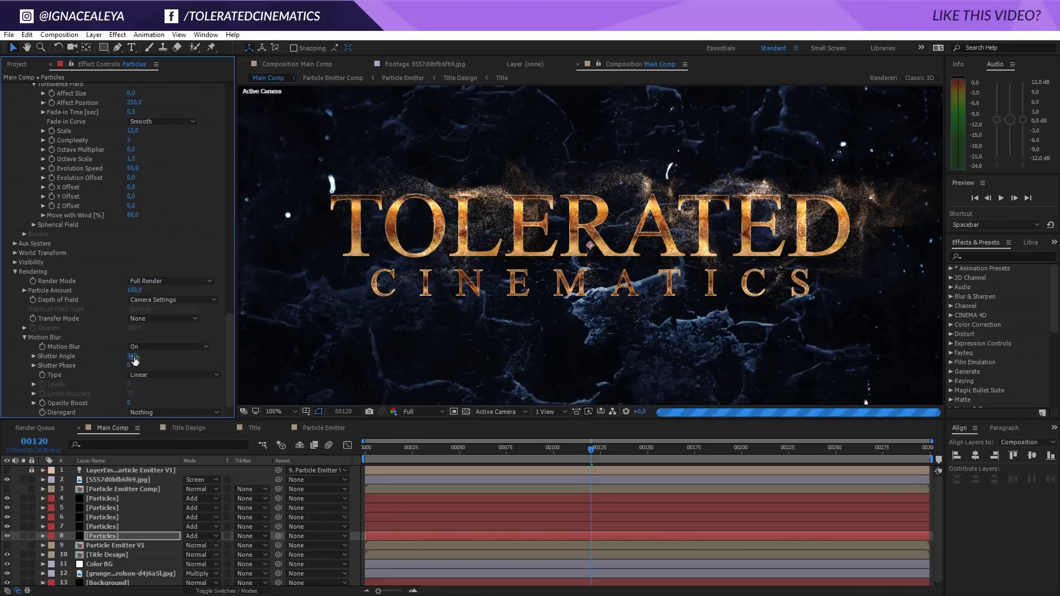
pyautogui.click(134, 360)
pyautogui.write('250')
pyautogui.press('Return')
# - On the layer 7 Particles layer, turn motion blur on with Shutter Angle 750
pyautogui.click(105, 527)
pyautogui.scroll(-5, 224, 343)
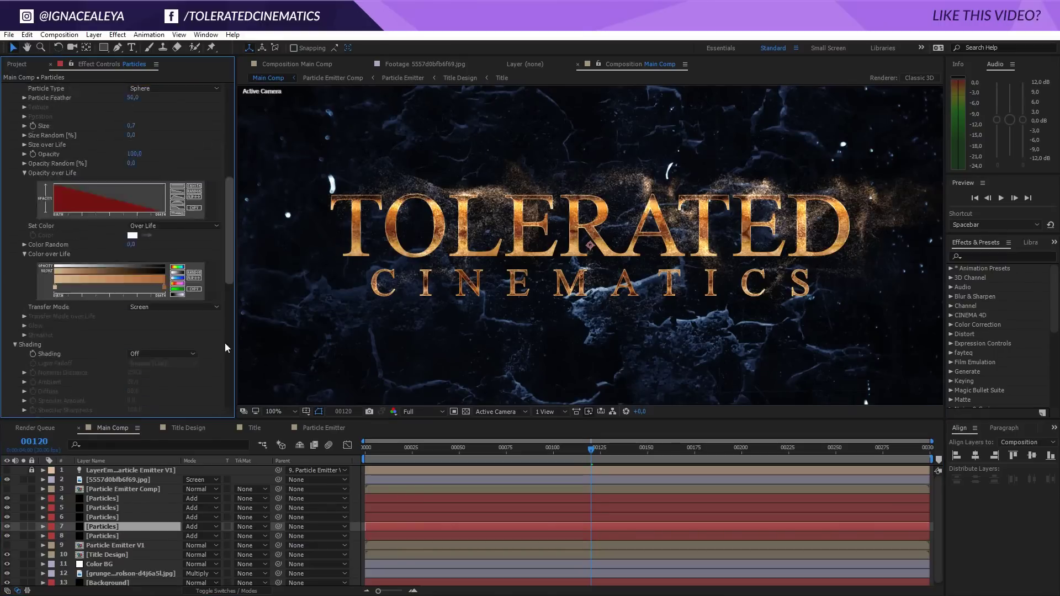
pyautogui.scroll(-10, 225, 348)
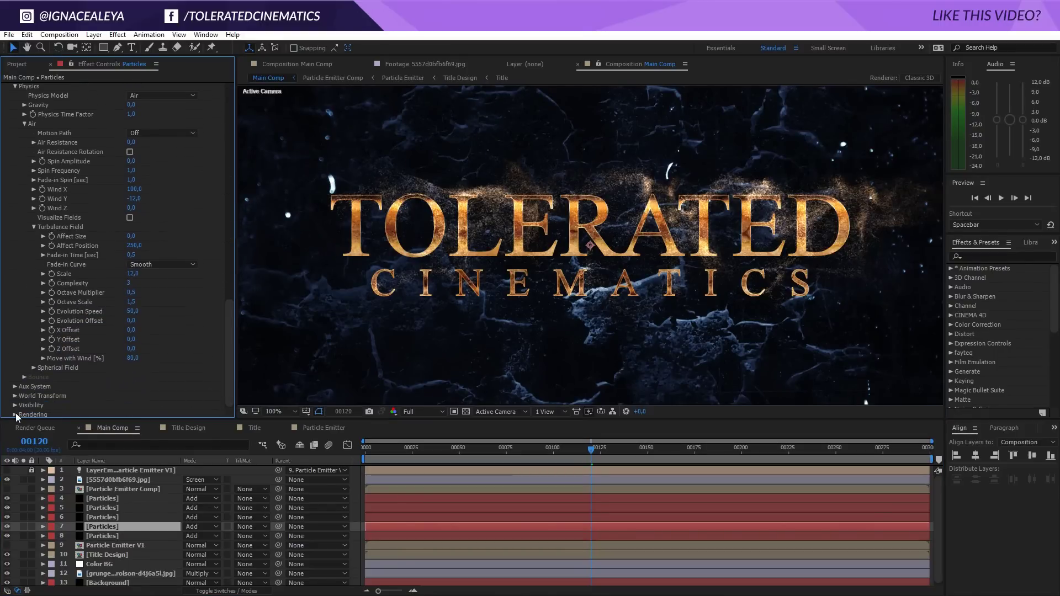
pyautogui.click(16, 414)
pyautogui.scroll(-5, 15, 414)
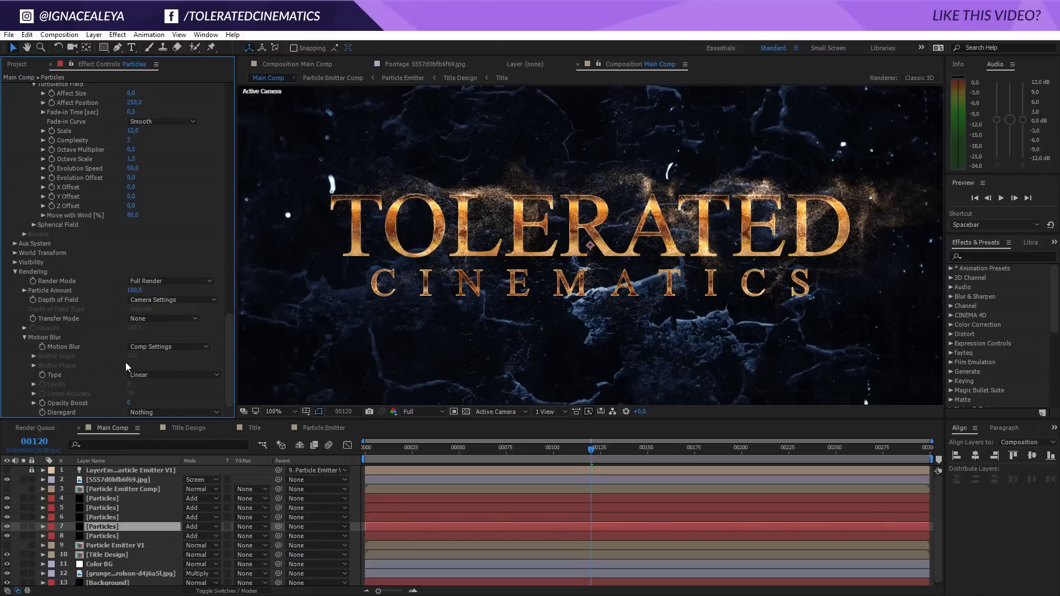
pyautogui.click(141, 347)
pyautogui.click(145, 383)
pyautogui.click(132, 357)
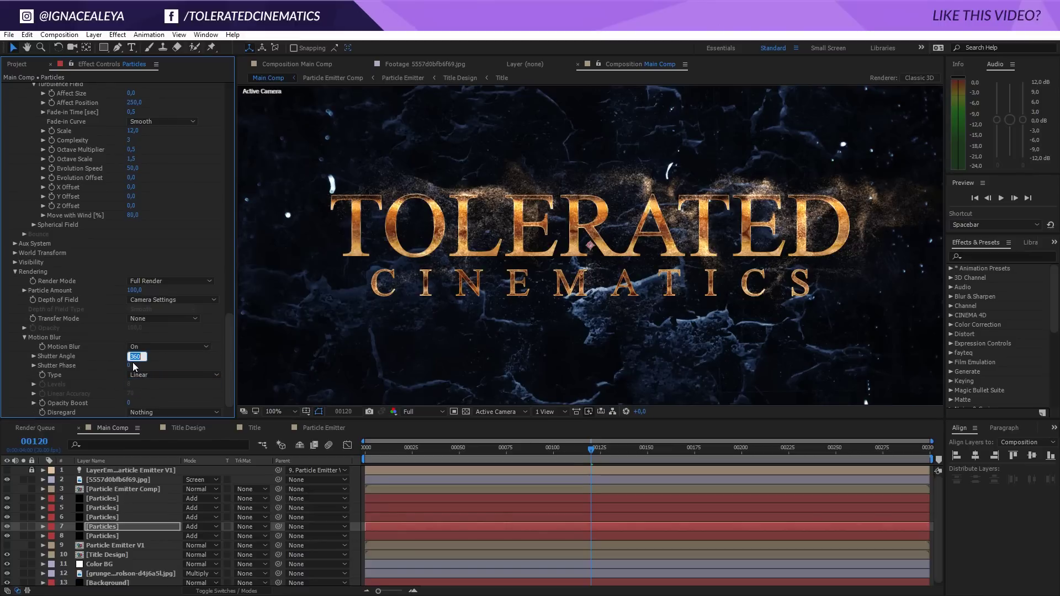
pyautogui.write('750')
pyautogui.press('Return')
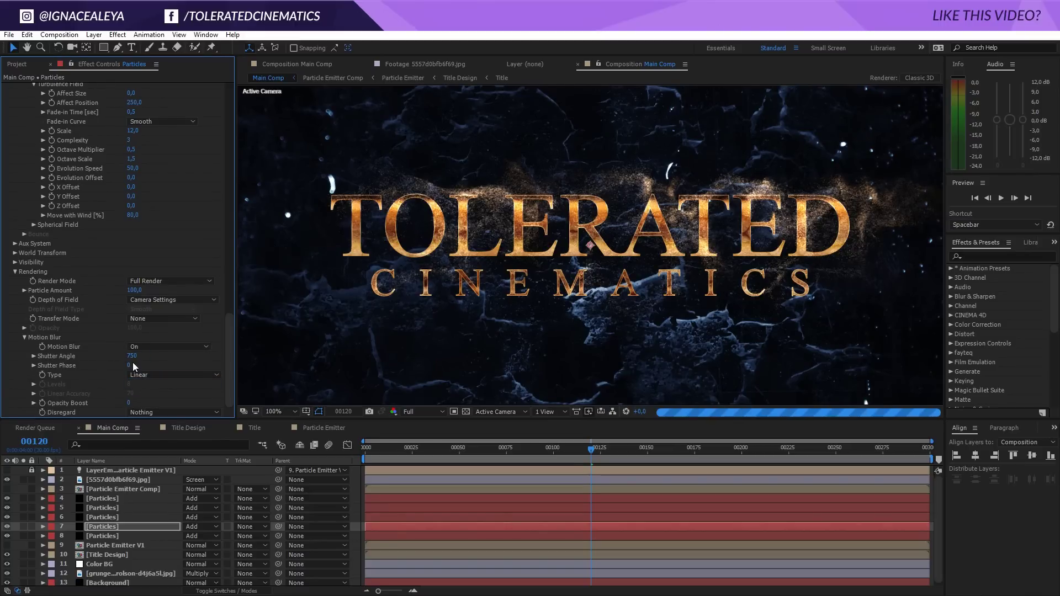
pyautogui.click(110, 526)
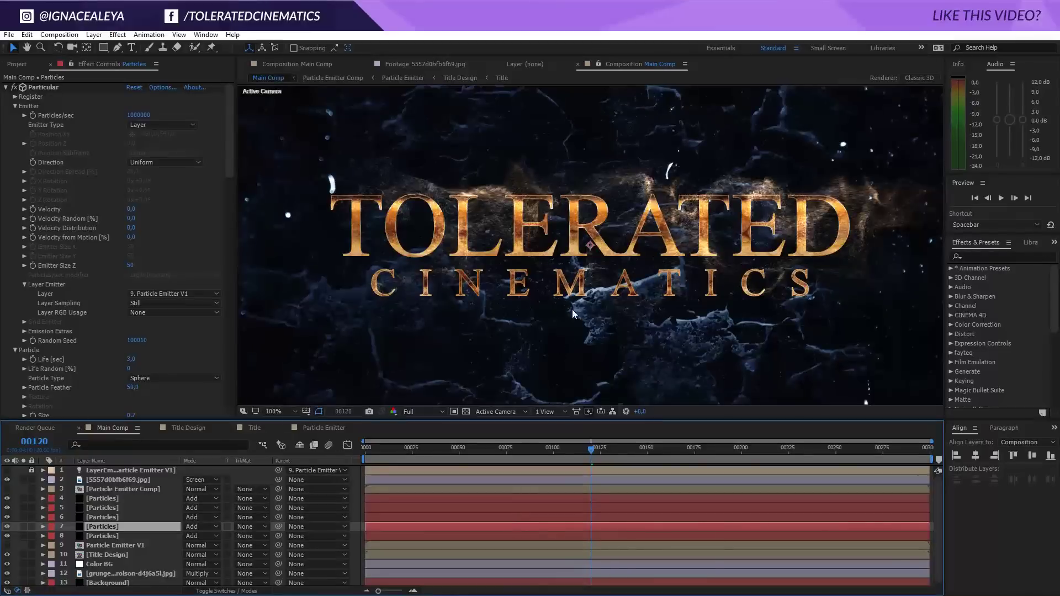
# - Make the Particle Emitter Comp layer visible and move it below the Particles layers
pyautogui.click(98, 487)
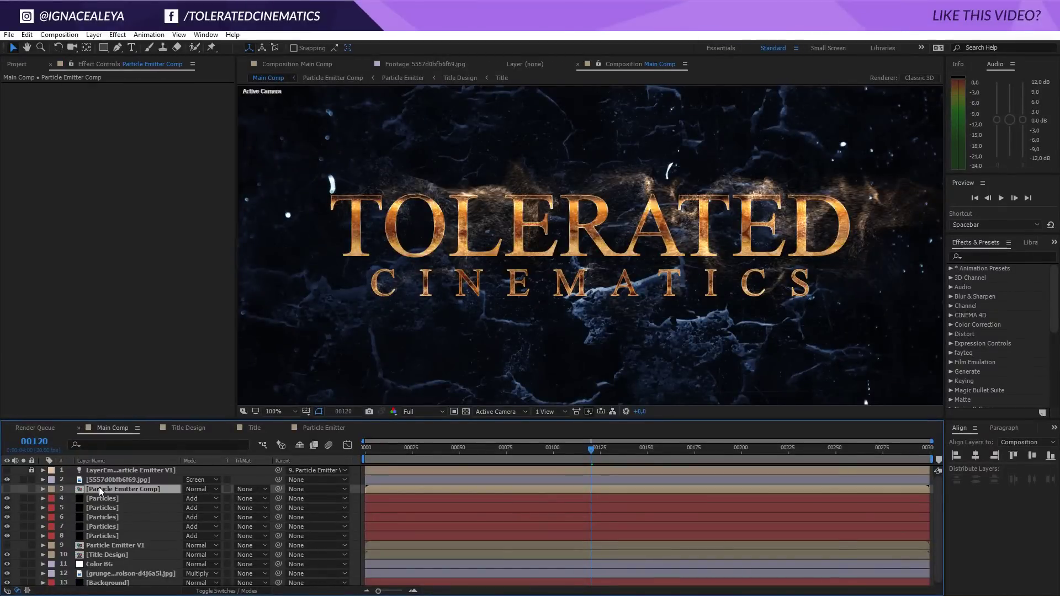
pyautogui.click(8, 490)
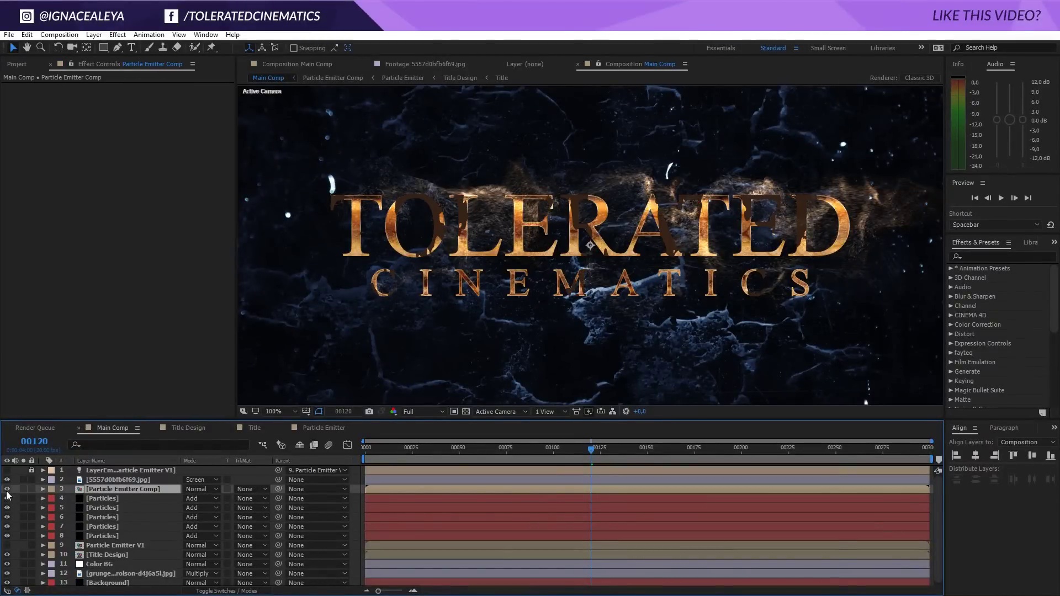
pyautogui.moveTo(86, 498); pyautogui.dragTo(107, 539)
# - Blend Particle Emitter Comp as Overlay at 73% opacity and check the look at frame 98
pyautogui.click(198, 536)
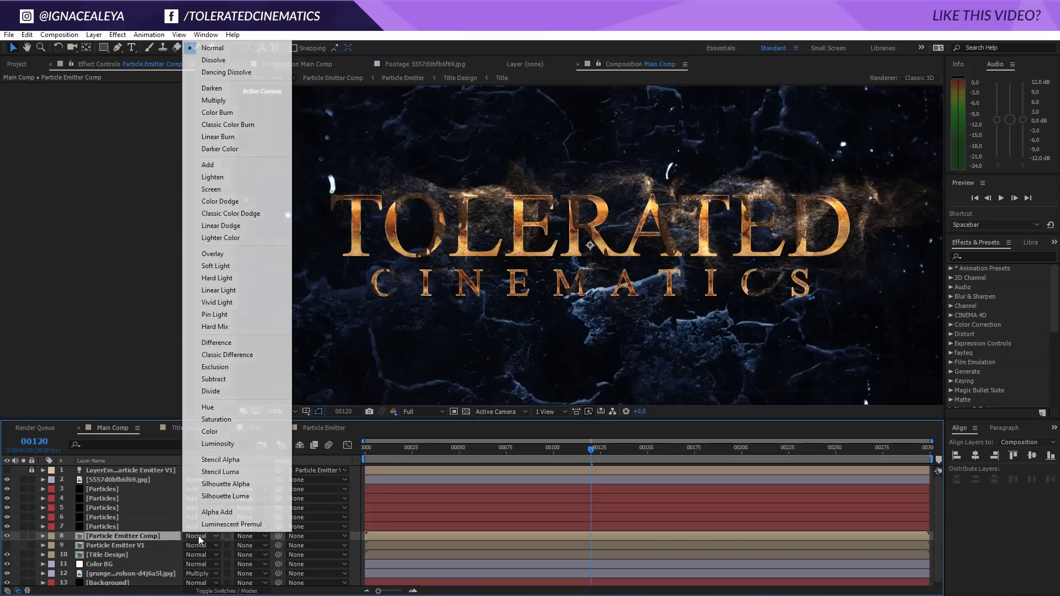
pyautogui.click(231, 254)
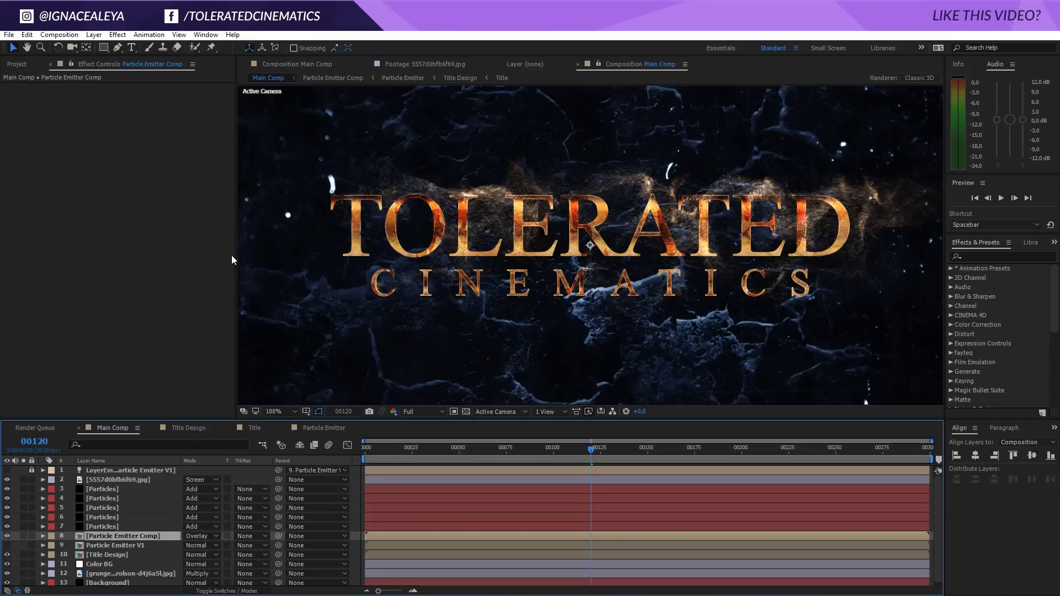
pyautogui.press('t')
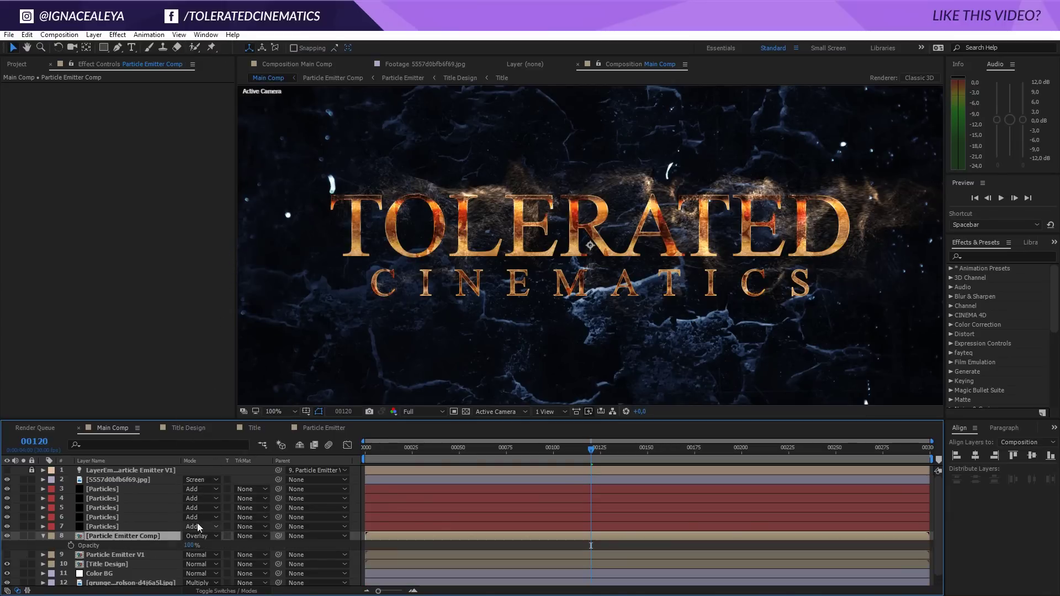
pyautogui.moveTo(186, 547); pyautogui.dragTo(171, 546)
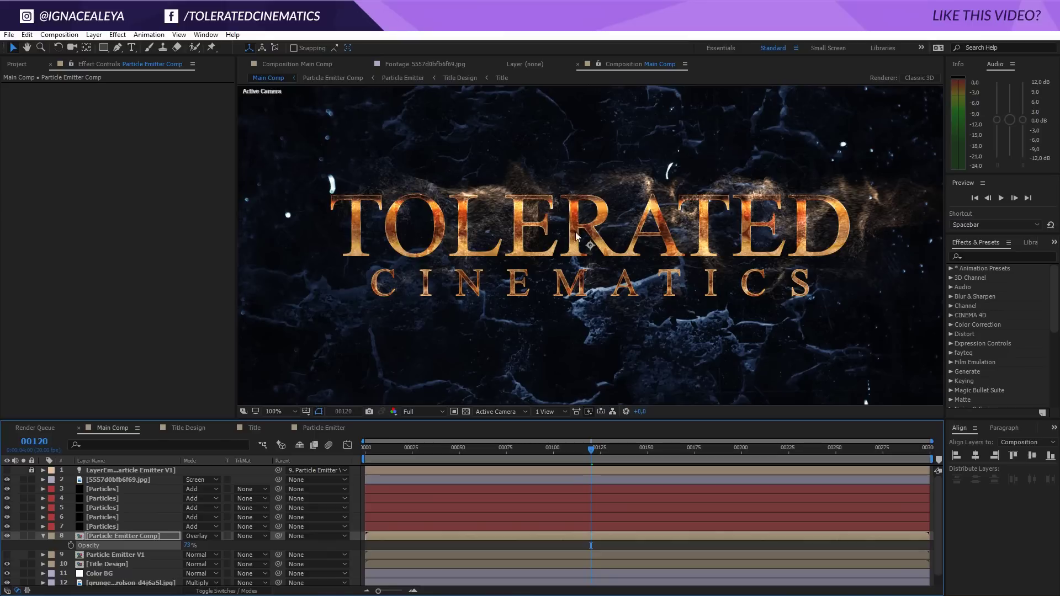
pyautogui.click(550, 451)
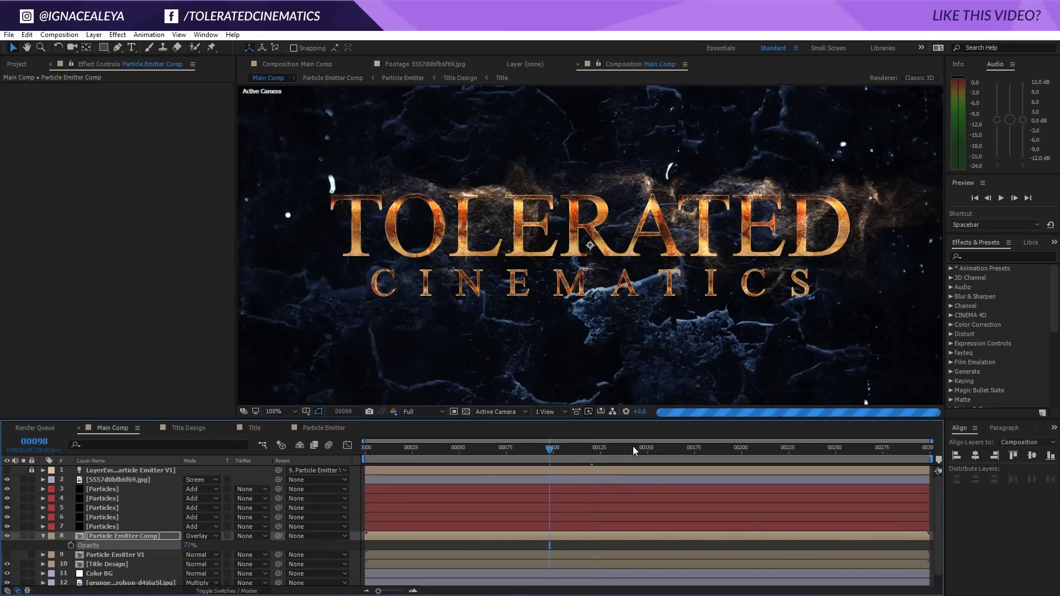
# - Add a new 50mm camera to the Main Comp
pyautogui.press(',')
pyautogui.click(138, 489)
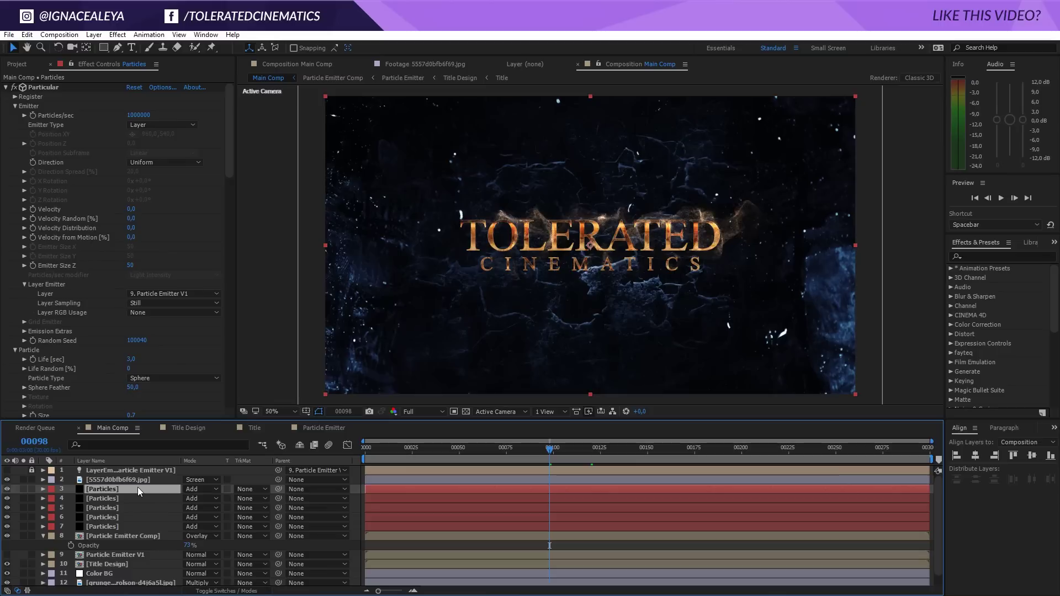
pyautogui.rightClick(358, 485)
pyautogui.moveTo(396, 381)
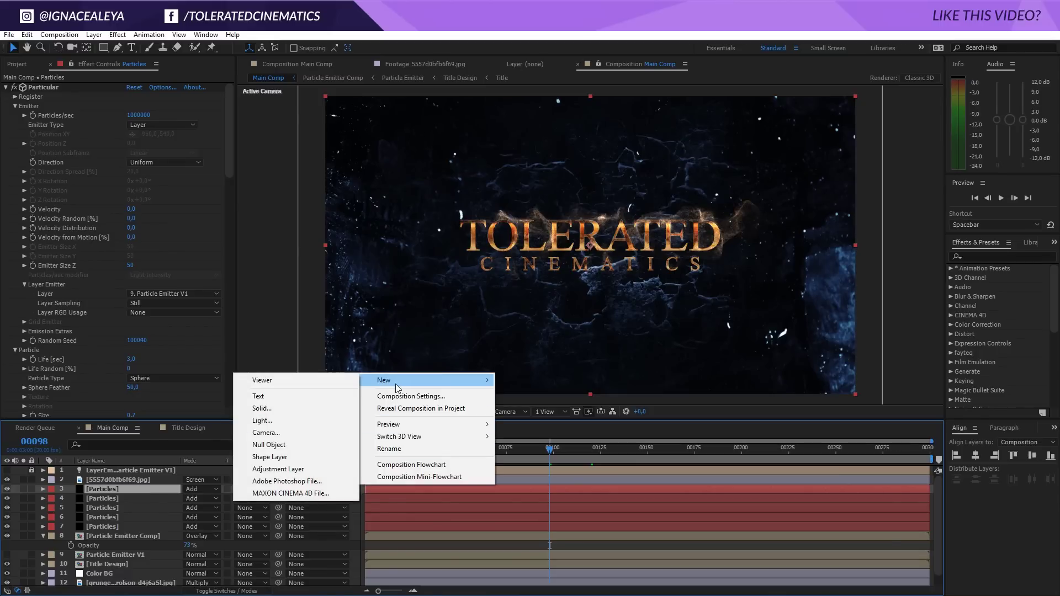
pyautogui.click(280, 433)
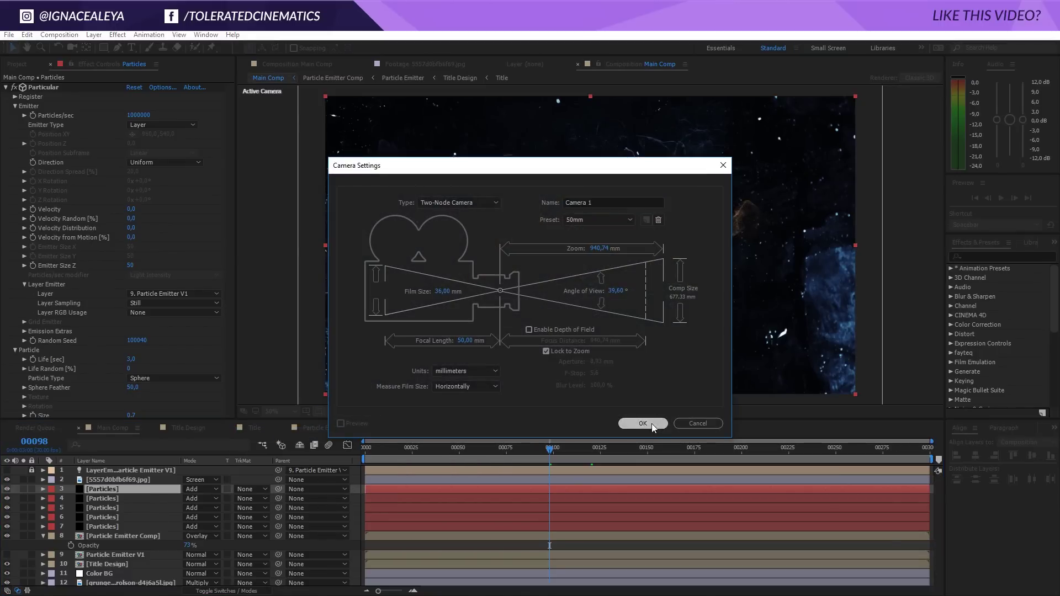
pyautogui.click(643, 423)
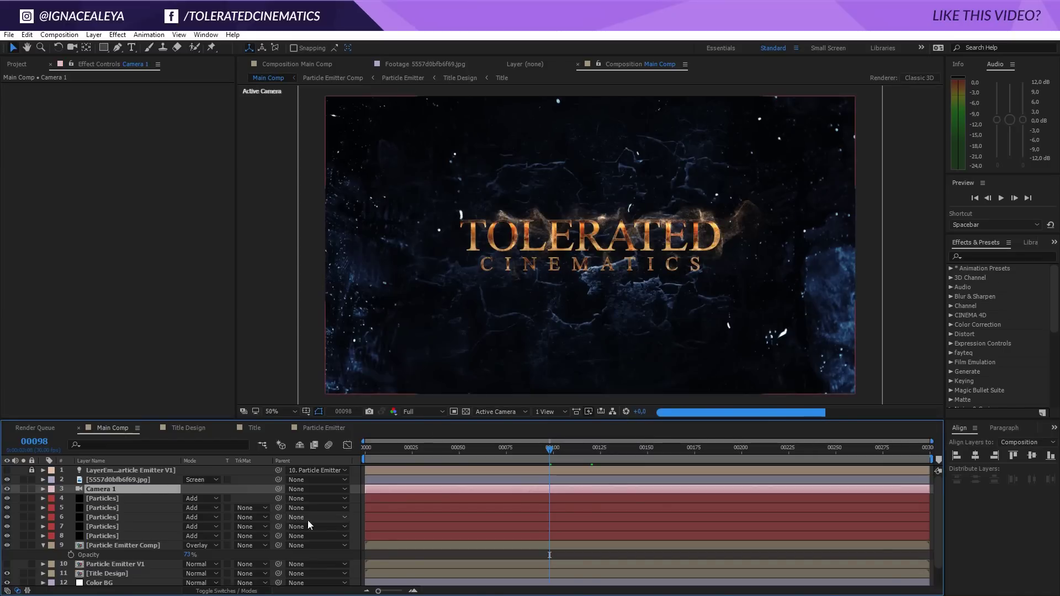
# - Add a 3D null object, Null 1, and parent Camera 1 to it
pyautogui.rightClick(358, 506)
pyautogui.moveTo(394, 401)
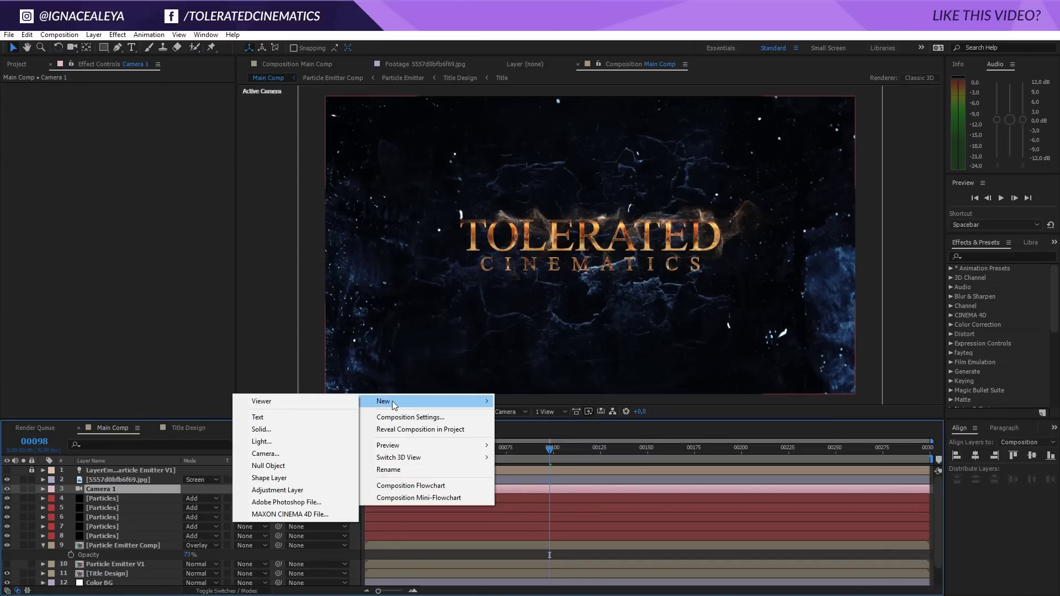
pyautogui.click(269, 466)
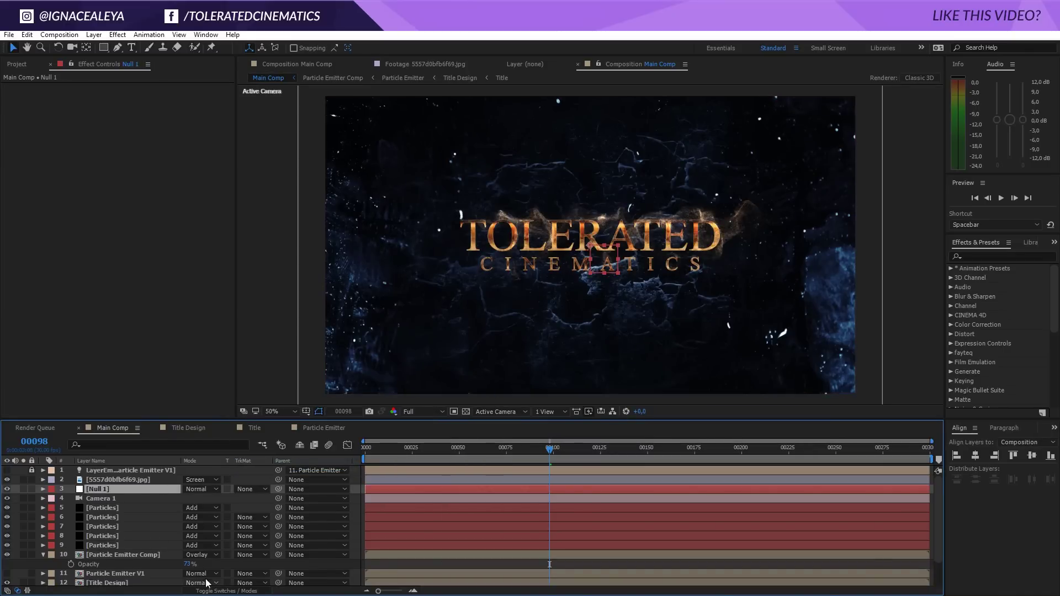
pyautogui.click(218, 591)
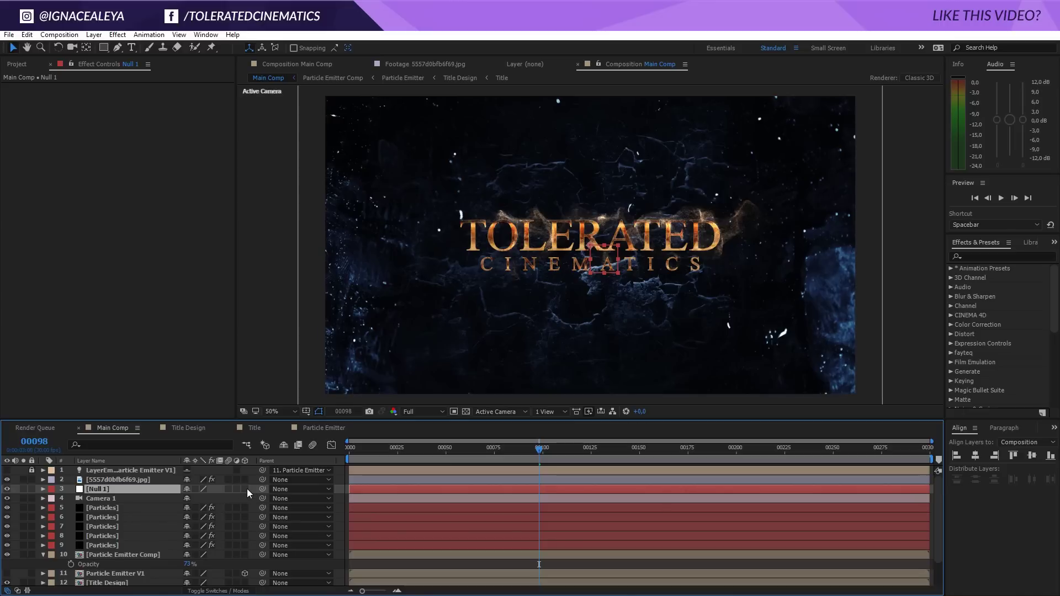
pyautogui.click(245, 489)
pyautogui.moveTo(261, 497); pyautogui.dragTo(124, 489)
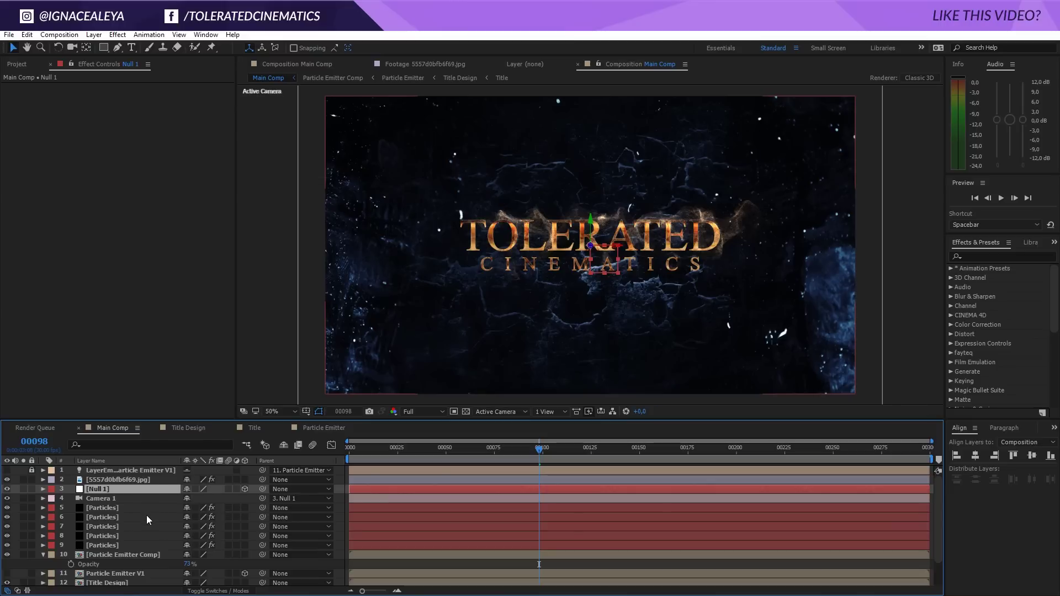
# - Keyframe Null 1's Position, moving Z from 0 on the first frame to 377 on the last
pyautogui.press('p')
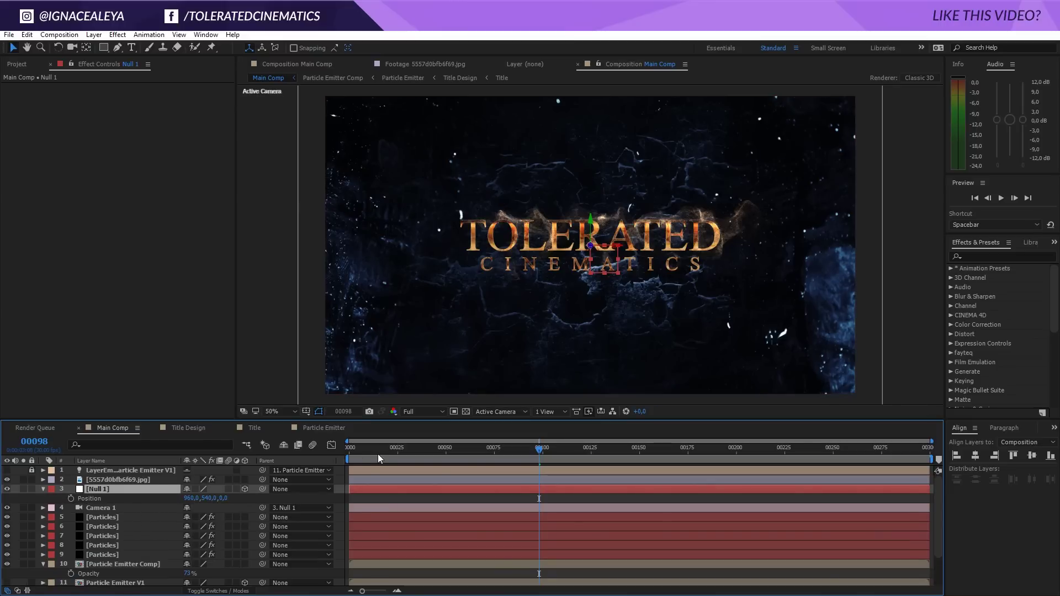
pyautogui.press('Home')
pyautogui.press('Return')
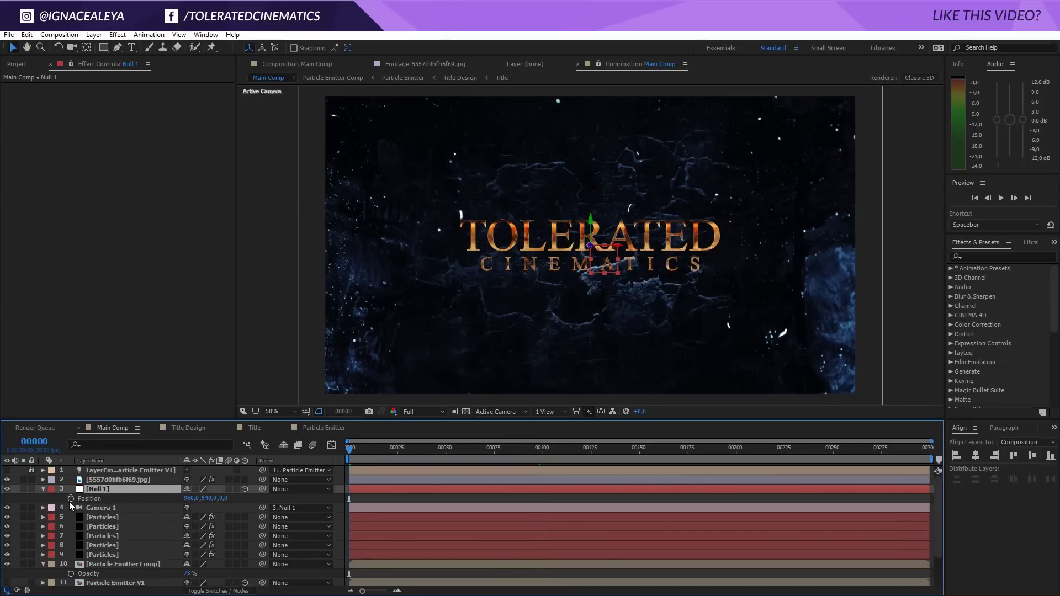
pyautogui.click(72, 498)
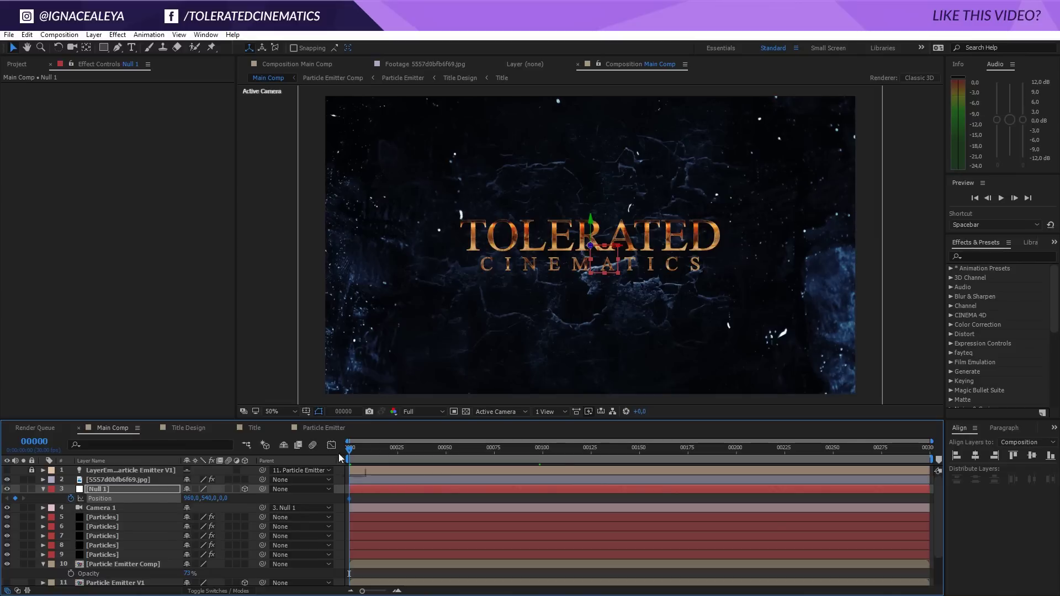
pyautogui.press('End')
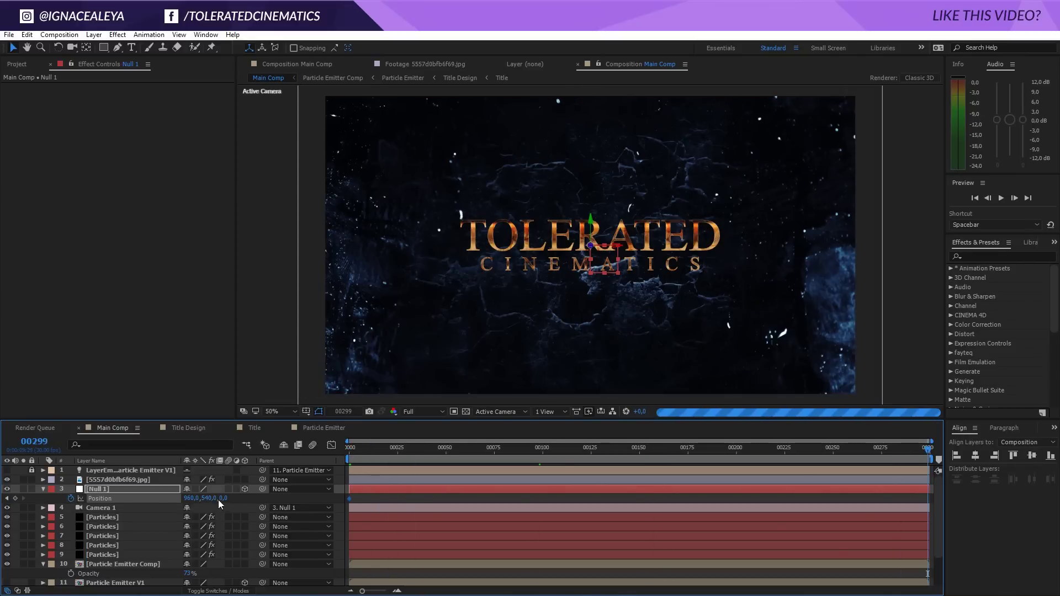
pyautogui.moveTo(226, 498); pyautogui.dragTo(380, 501)
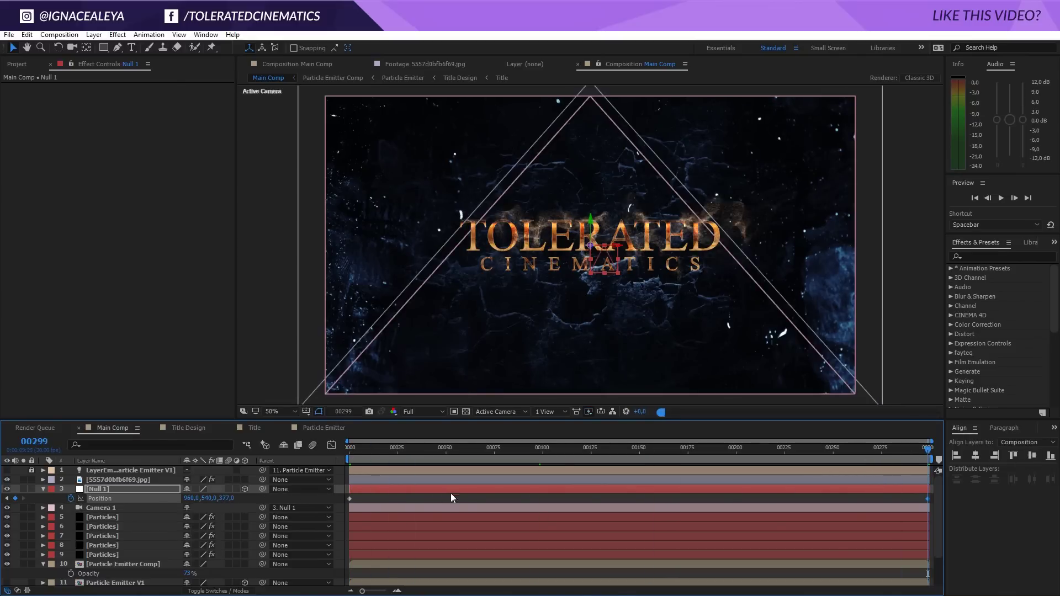
pyautogui.moveTo(451, 498); pyautogui.dragTo(452, 497)
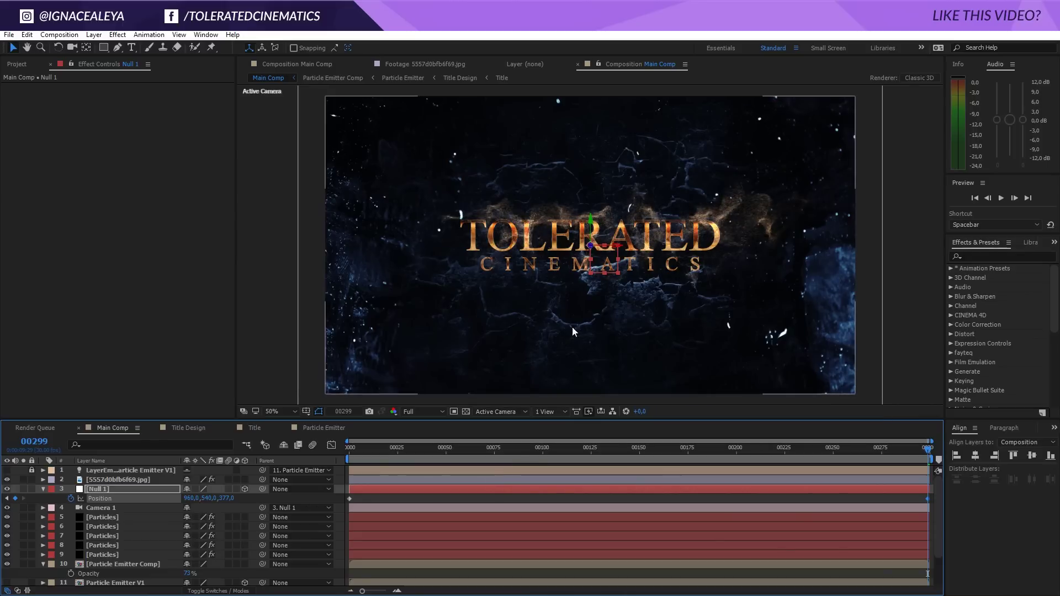
pyautogui.press('Home')
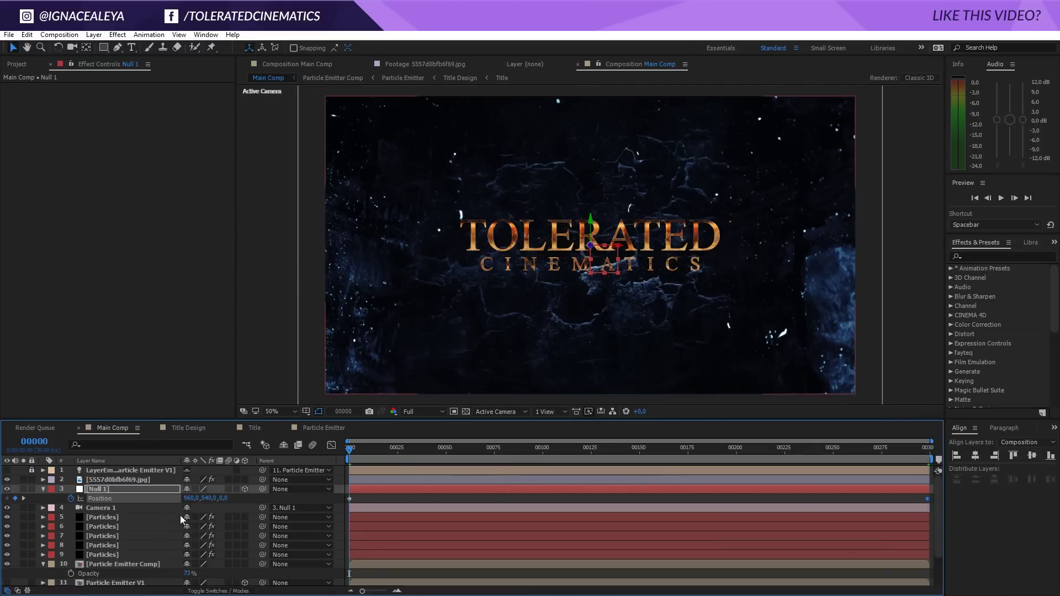
# - Enable the 3D Layer switch on the Particle Emitter Comp layer in the Main Comp timeline
pyautogui.scroll(-3, 108, 506)
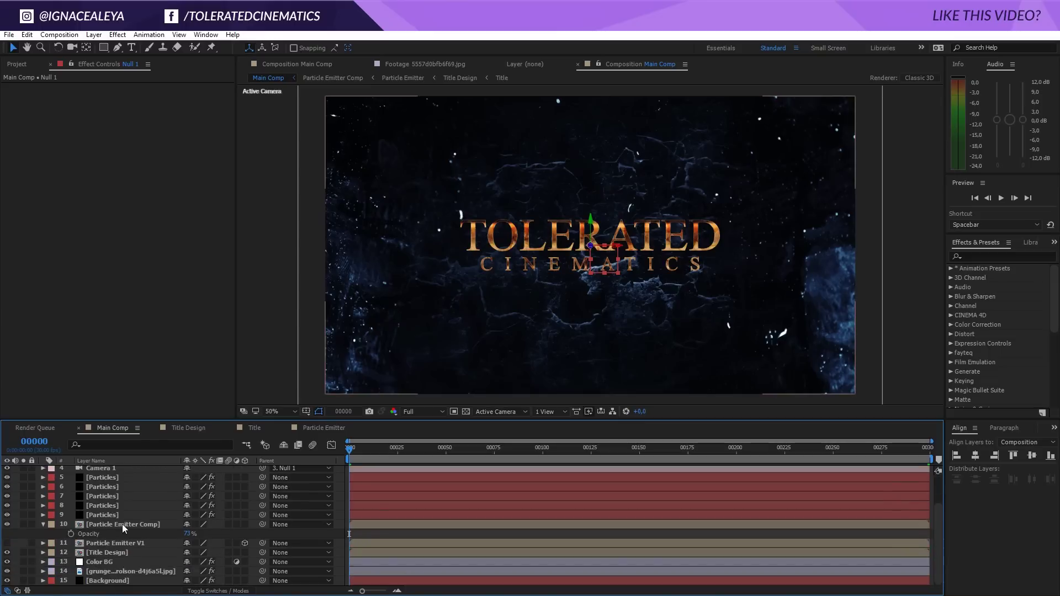
pyautogui.click(122, 525)
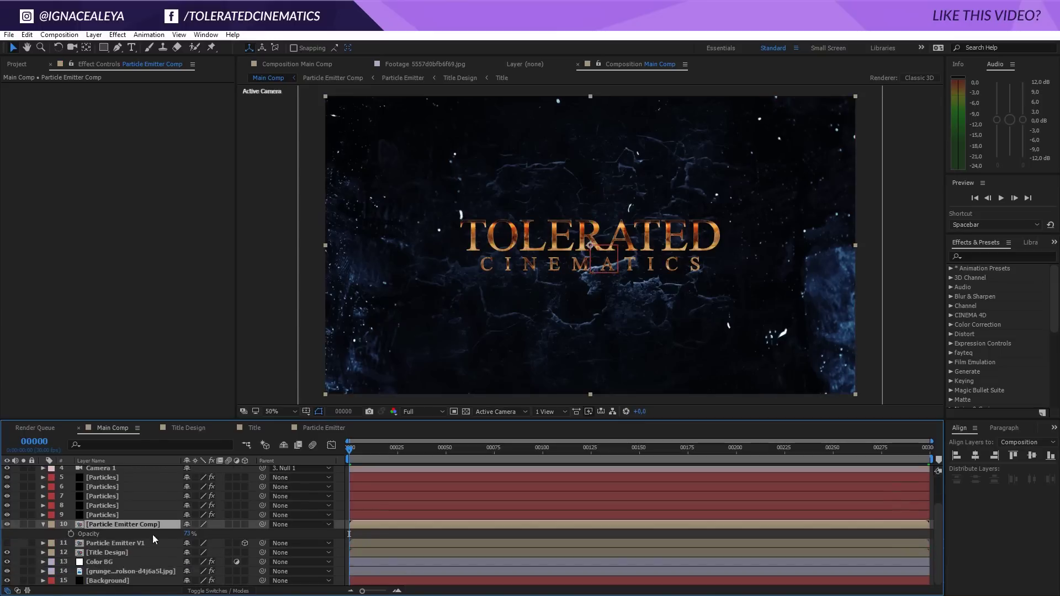
pyautogui.click(245, 524)
pyautogui.scroll(-2, 135, 528)
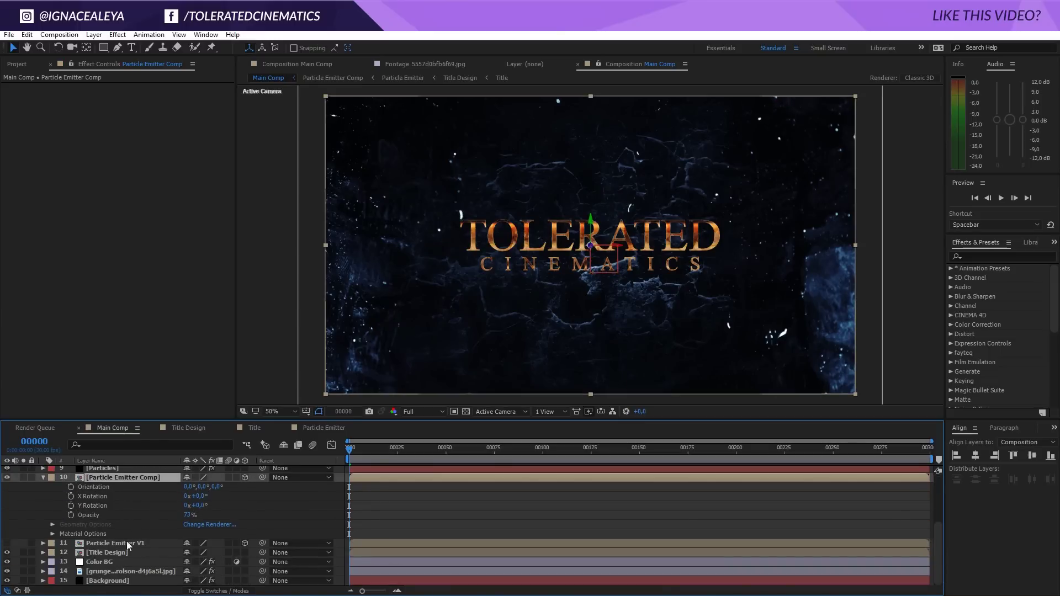
pyautogui.scroll(5, 125, 508)
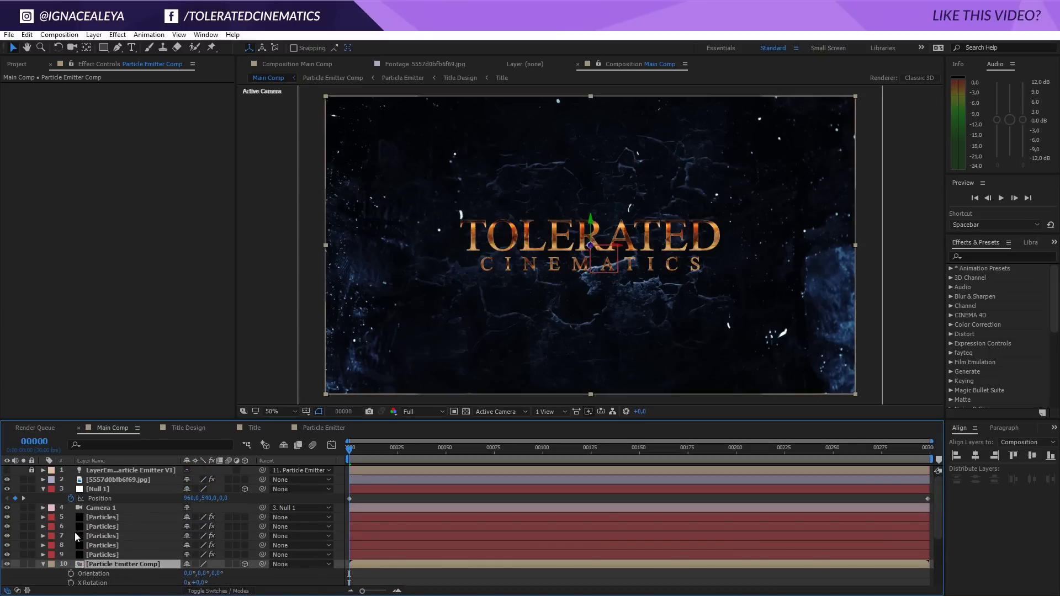
pyautogui.click(114, 481)
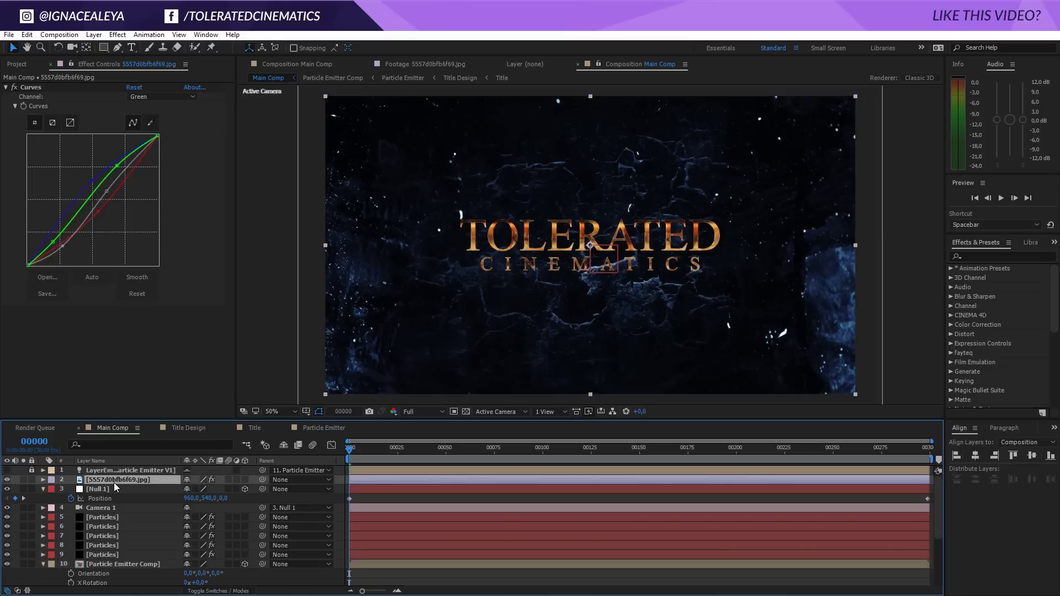
pyautogui.scroll(-4, 137, 550)
pyautogui.click(128, 552)
# - Pre-compose the Color BG through Background layers into a precomp named 'Background'
pyautogui.click(245, 581)
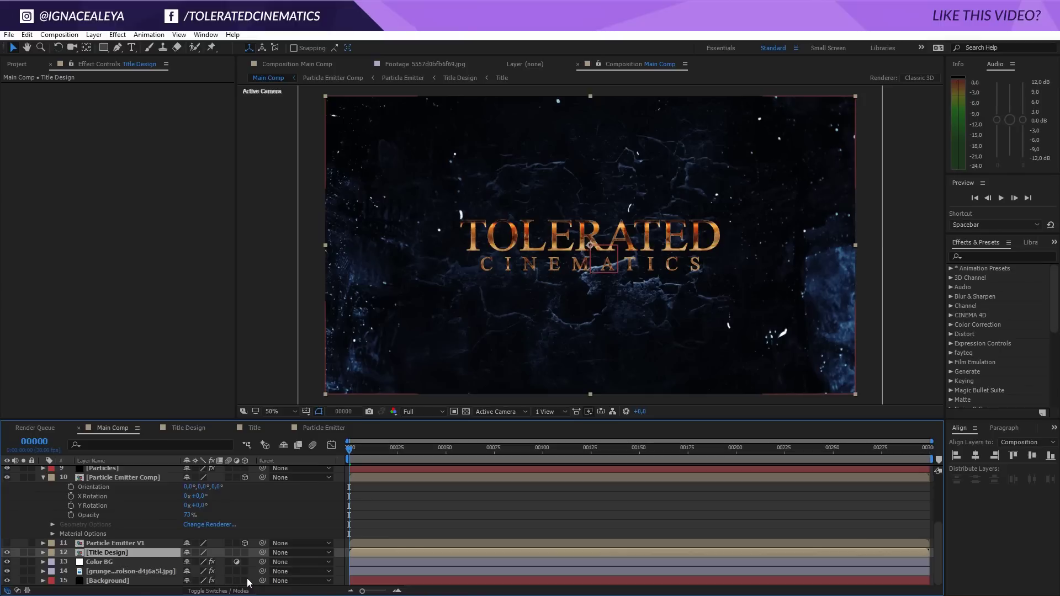
pyautogui.click(108, 562)
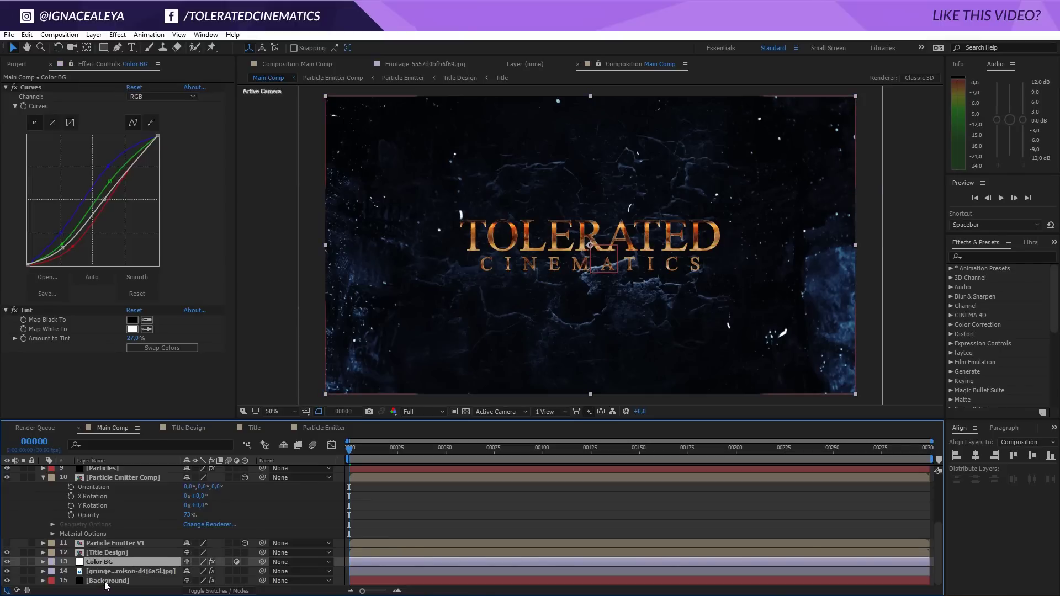
pyautogui.keyDown('shift'); pyautogui.click(105, 582); pyautogui.keyUp('shift')
pyautogui.click(95, 35)
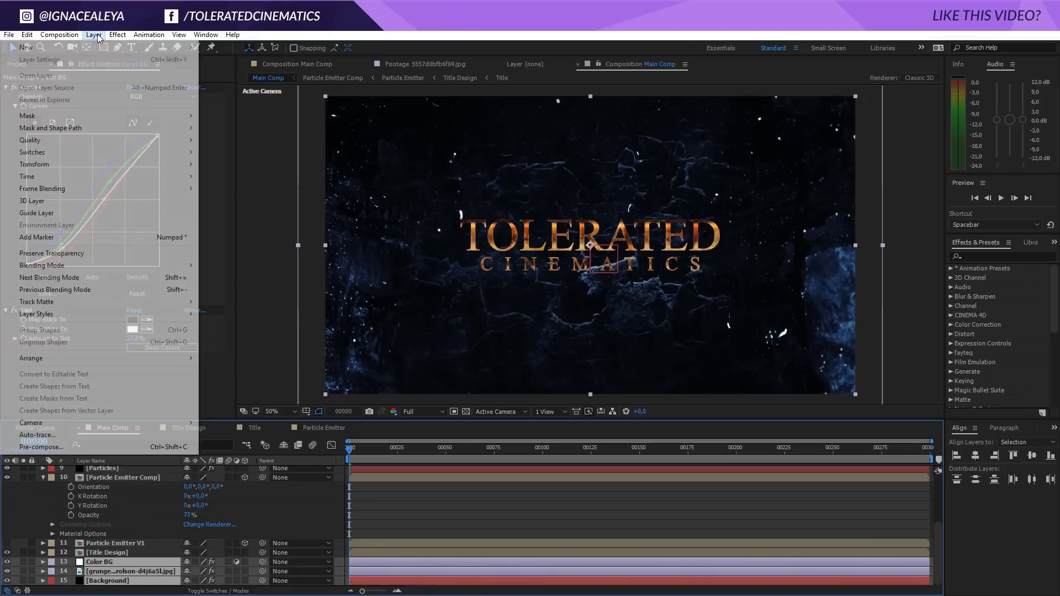
pyautogui.click(111, 437)
pyautogui.write('Background')
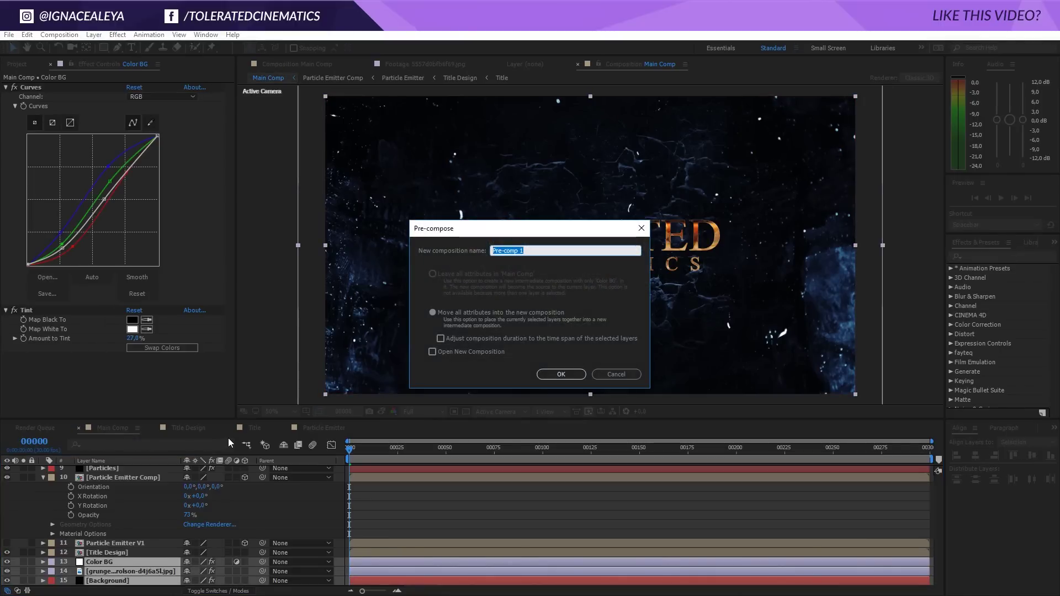
pyautogui.press('Return')
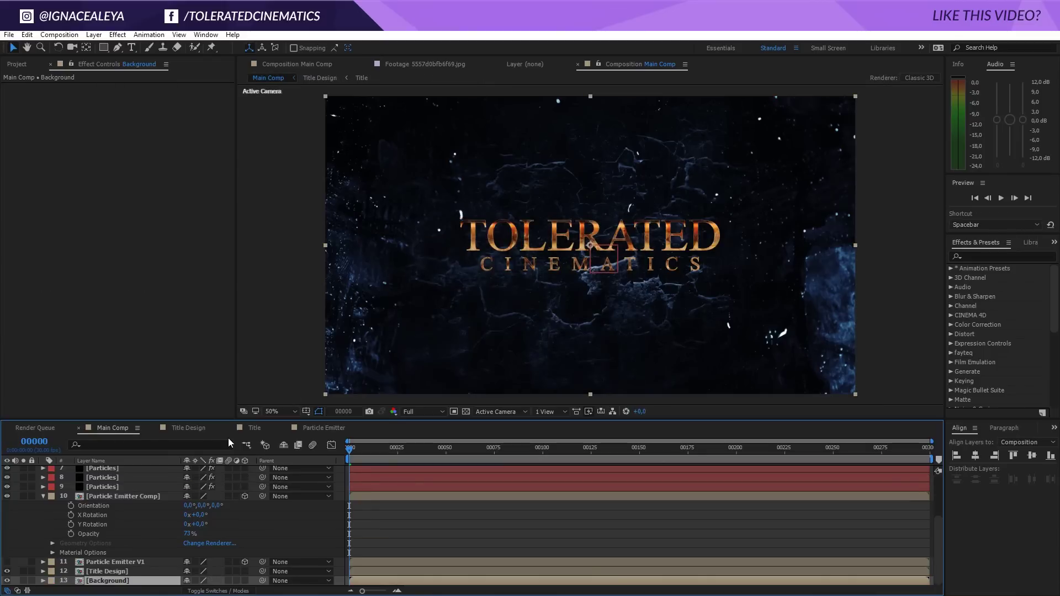
# - Make the Background precomp 3D, set its Position Z to 5000, and scale it to fill the frame
pyautogui.click(244, 581)
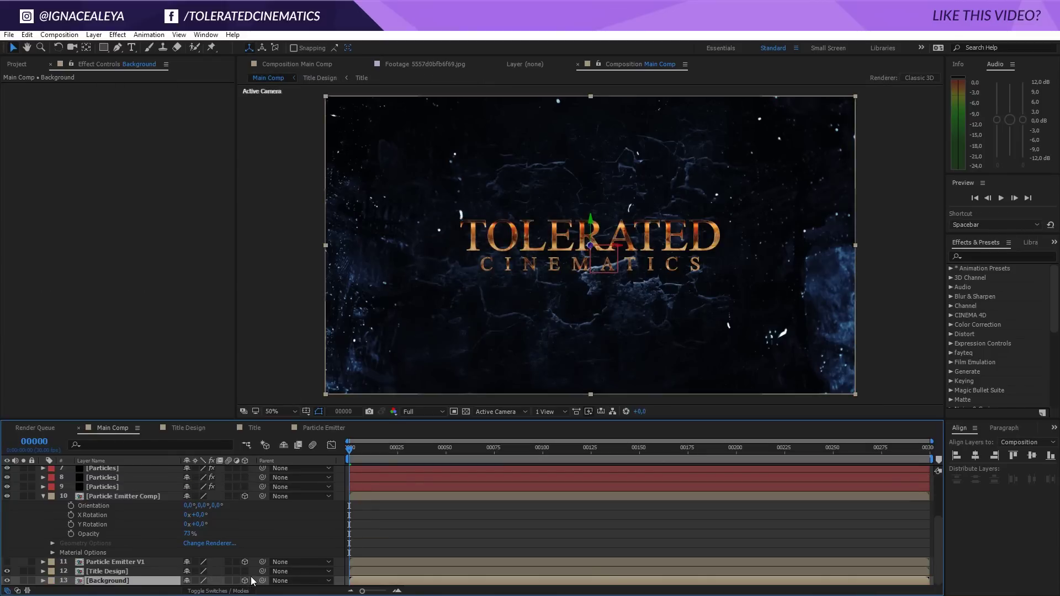
pyautogui.scroll(1, 264, 522)
pyautogui.scroll(-2, 264, 523)
pyautogui.press('p')
pyautogui.click(226, 581)
pyautogui.write('1000')
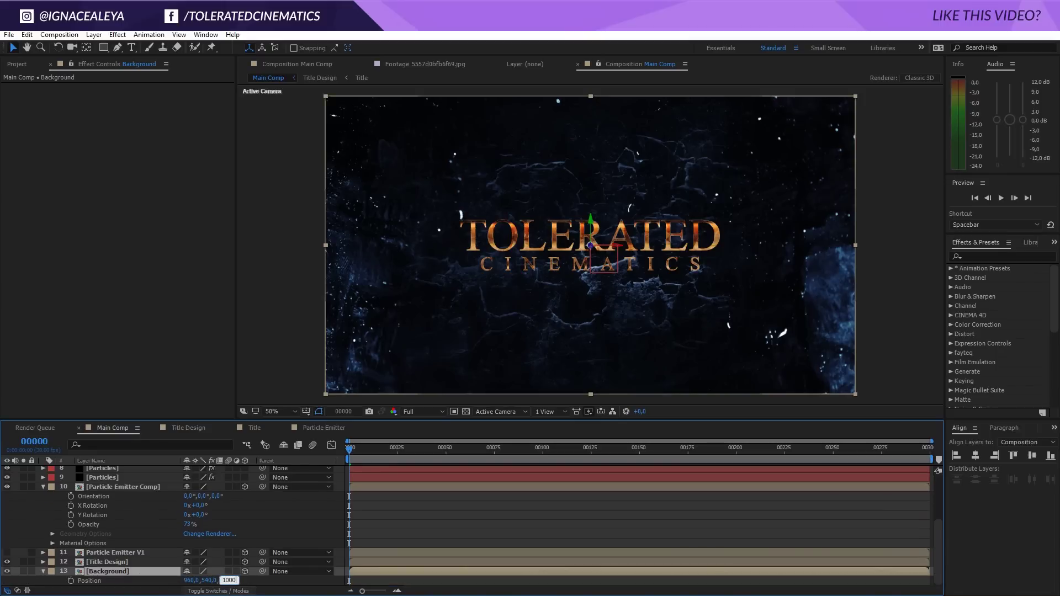
pyautogui.write('50')
pyautogui.press('Return')
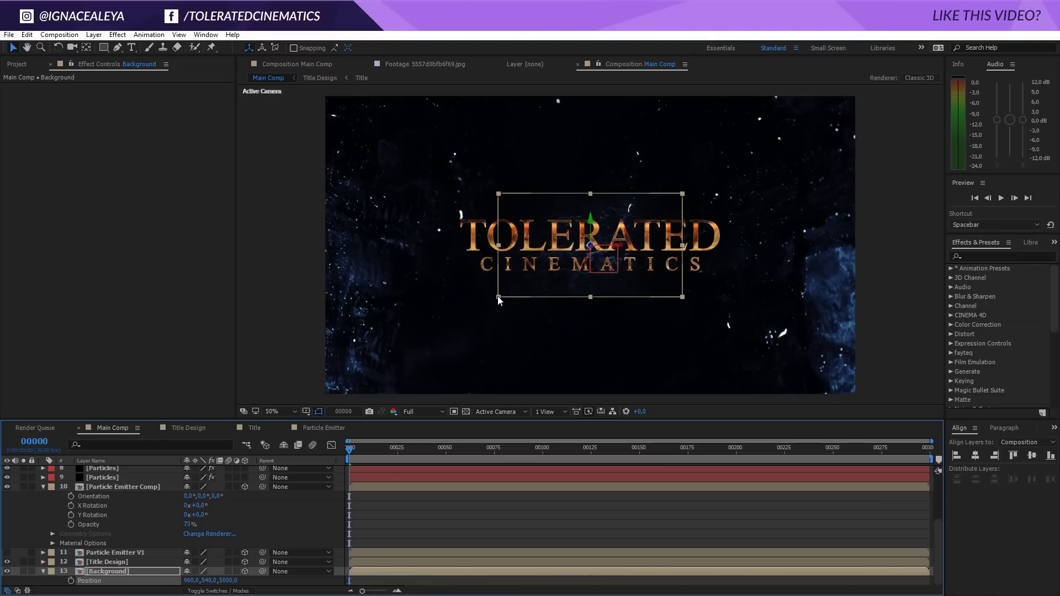
pyautogui.moveTo(498, 297); pyautogui.dragTo(305, 442)
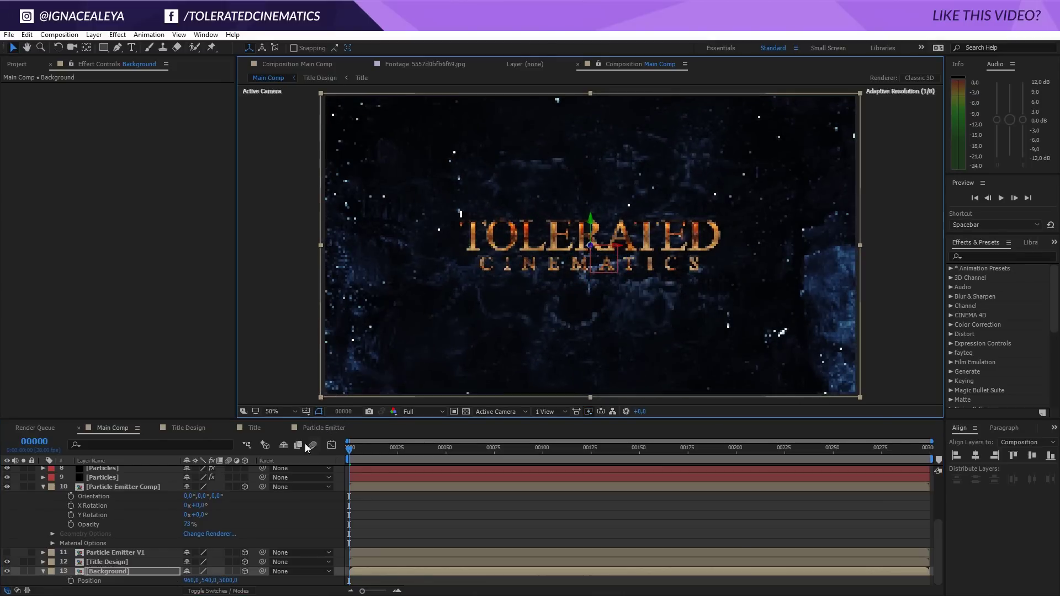
pyautogui.click(117, 561)
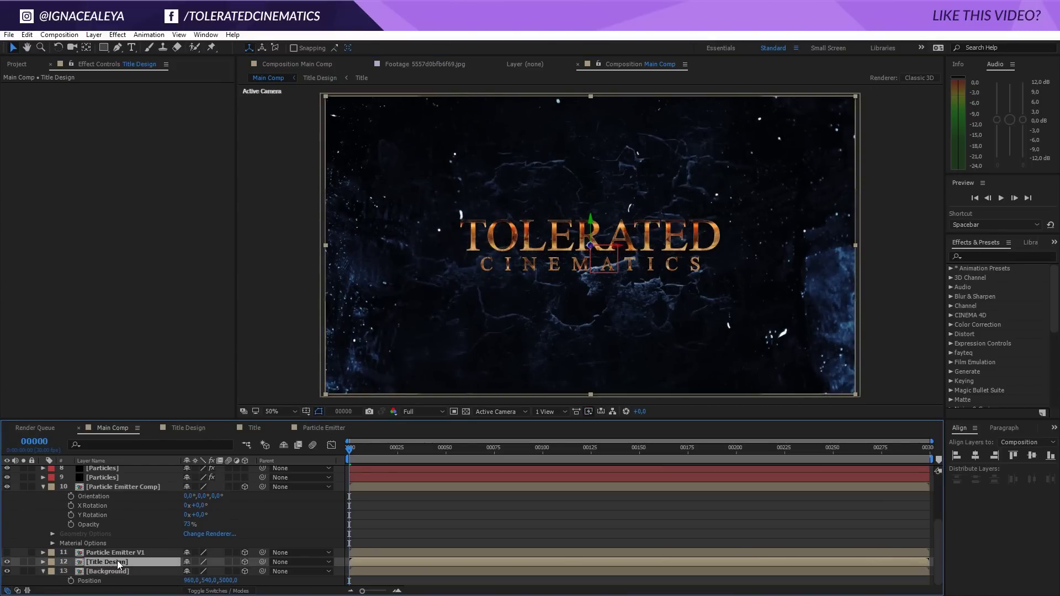
pyautogui.click(124, 554)
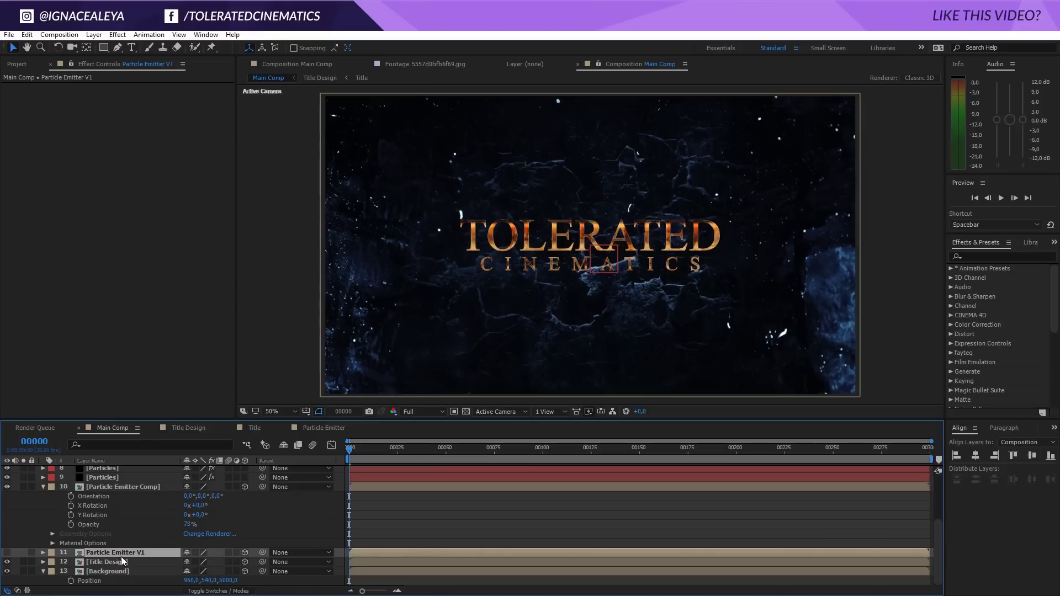
pyautogui.scroll(2, 121, 557)
pyautogui.scroll(3, 102, 513)
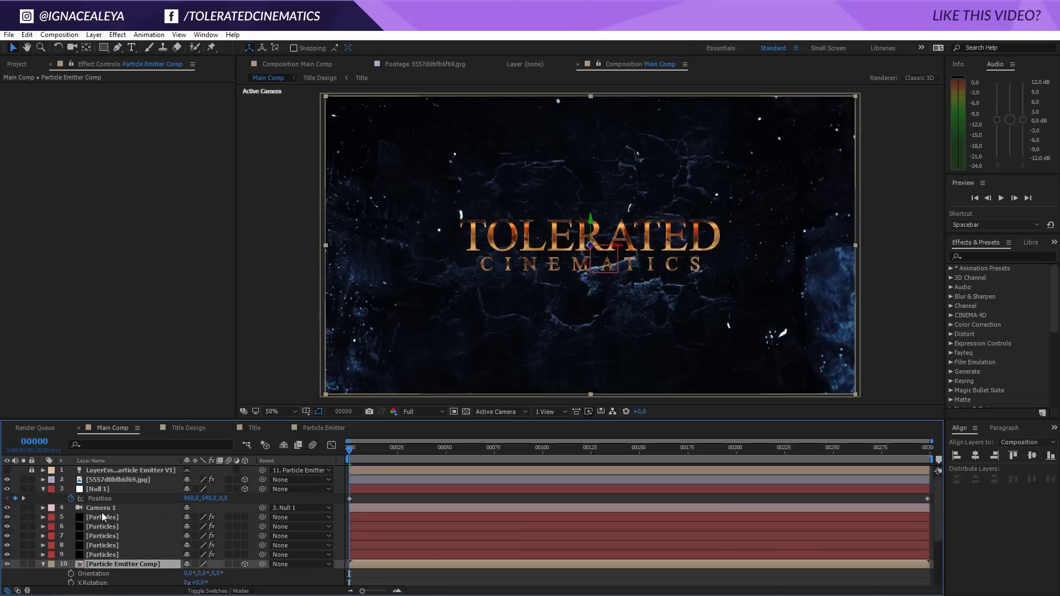
# - Move the jpg texture layer to Z -1055 and scale it to just cover the frame
pyautogui.click(117, 479)
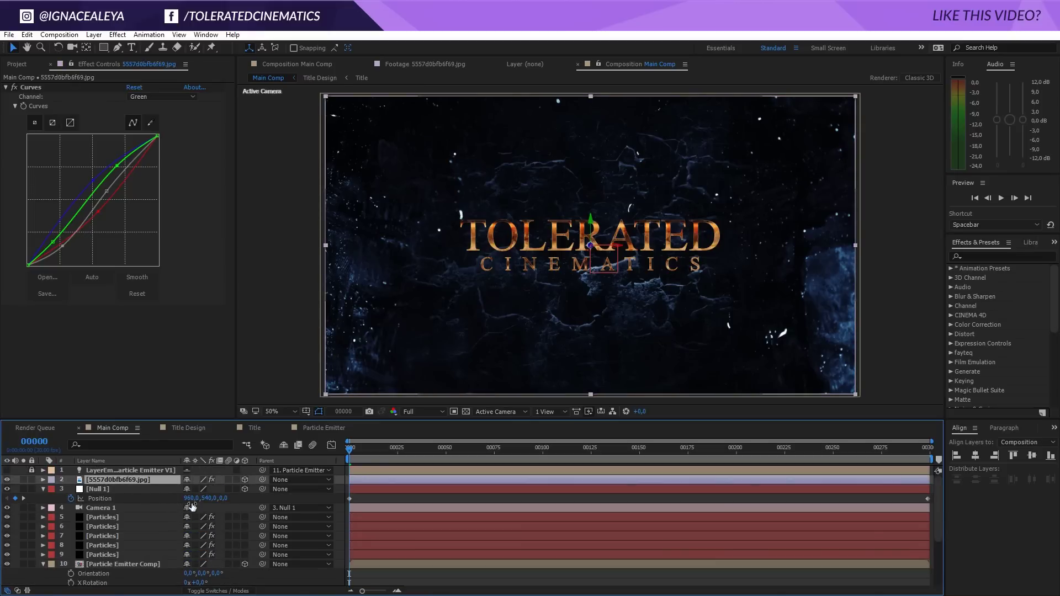
pyautogui.press('p')
pyautogui.moveTo(227, 489); pyautogui.dragTo(39, 541)
pyautogui.press(',')
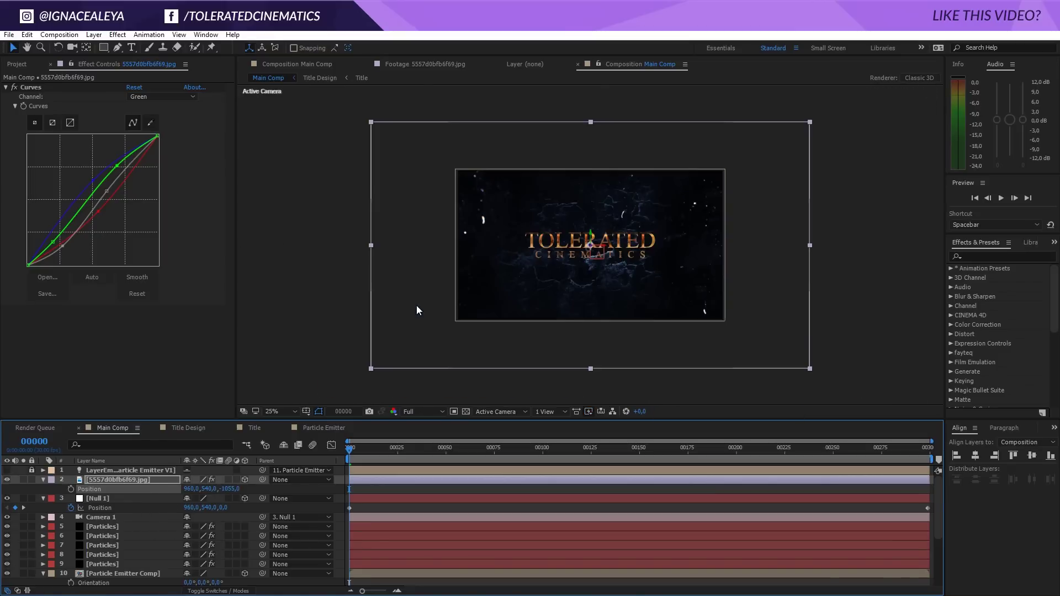
pyautogui.moveTo(810, 122); pyautogui.dragTo(764, 161)
pyautogui.press('.')
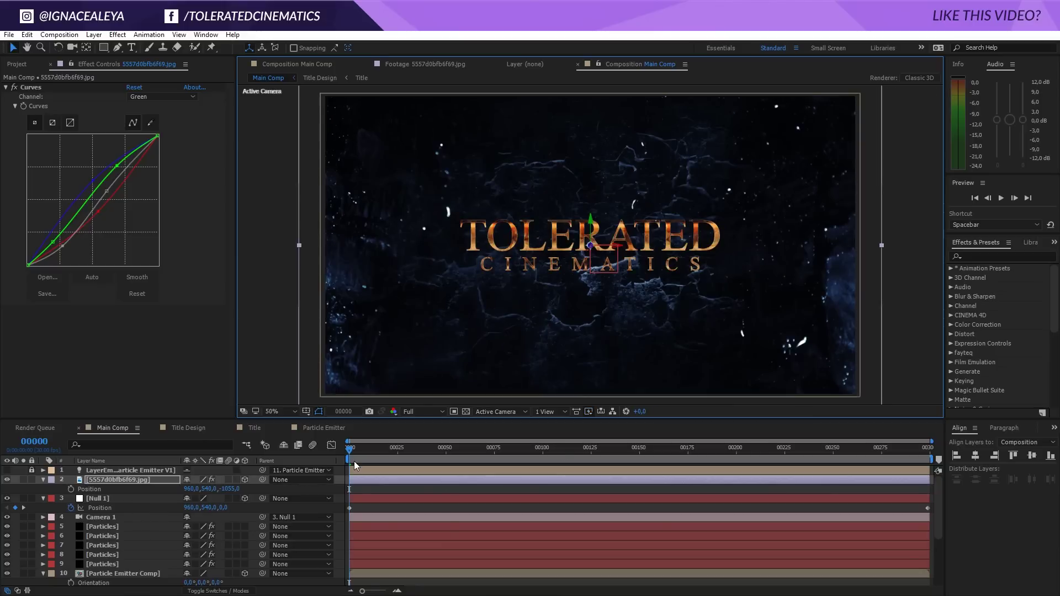
# - Set Null 1's starting Z position to -121 and scrub through to preview the push-in
pyautogui.click(199, 500)
pyautogui.moveTo(221, 508); pyautogui.dragTo(169, 519)
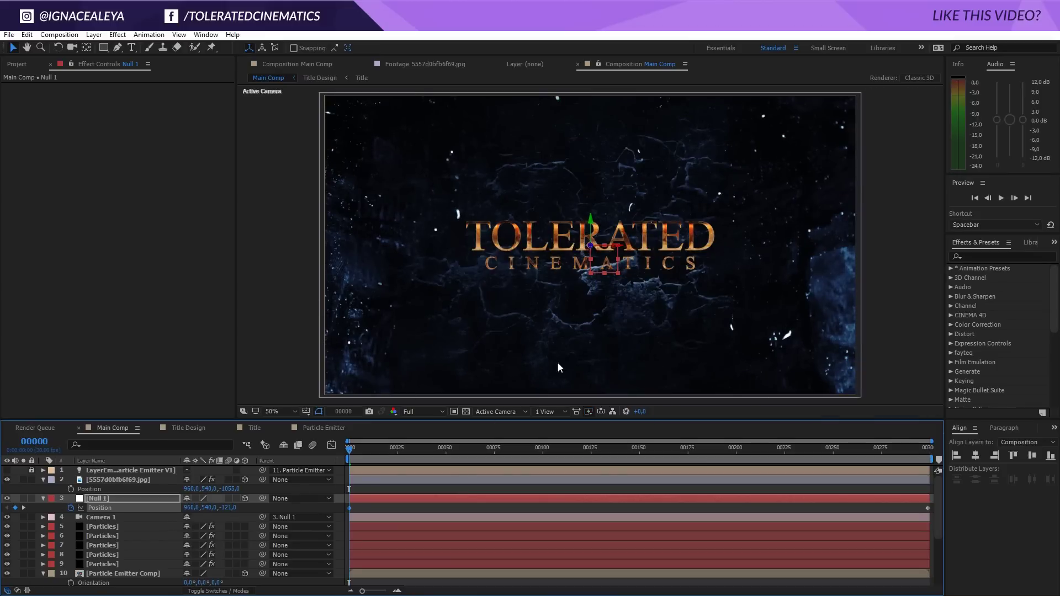
pyautogui.click(361, 449)
pyautogui.moveTo(362, 453); pyautogui.dragTo(940, 471)
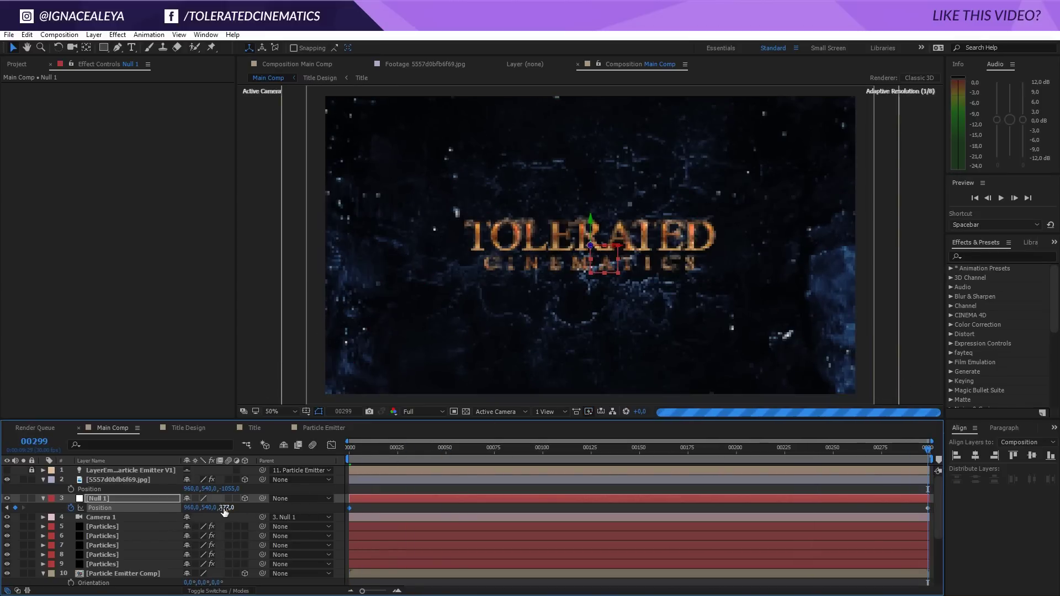
pyautogui.click(525, 456)
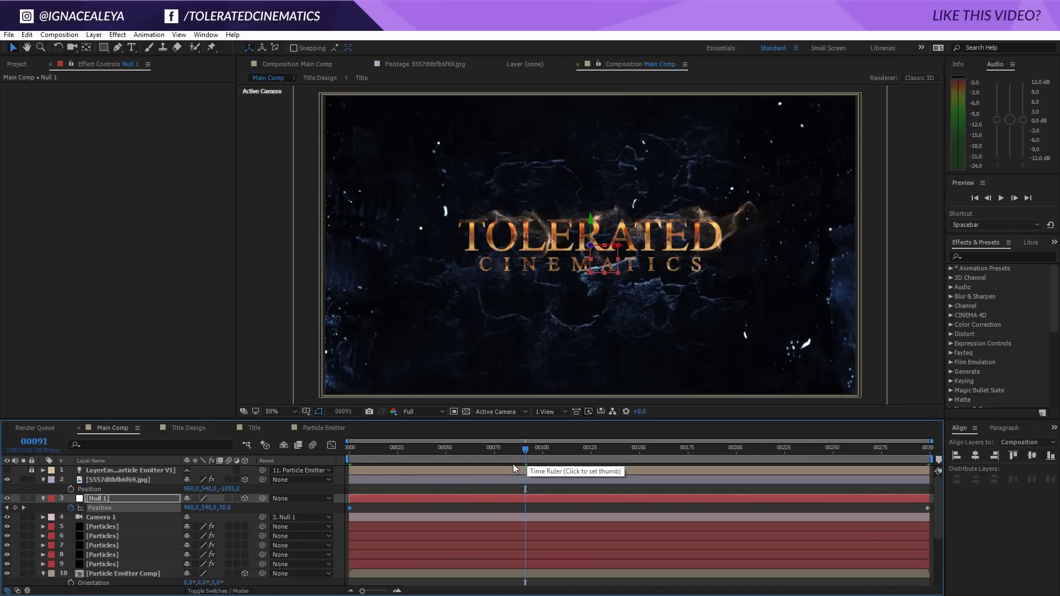
# - Add an adjustment layer named 'Camera Blur' at the top of the layer stack
pyautogui.rightClick(436, 486)
pyautogui.moveTo(468, 382)
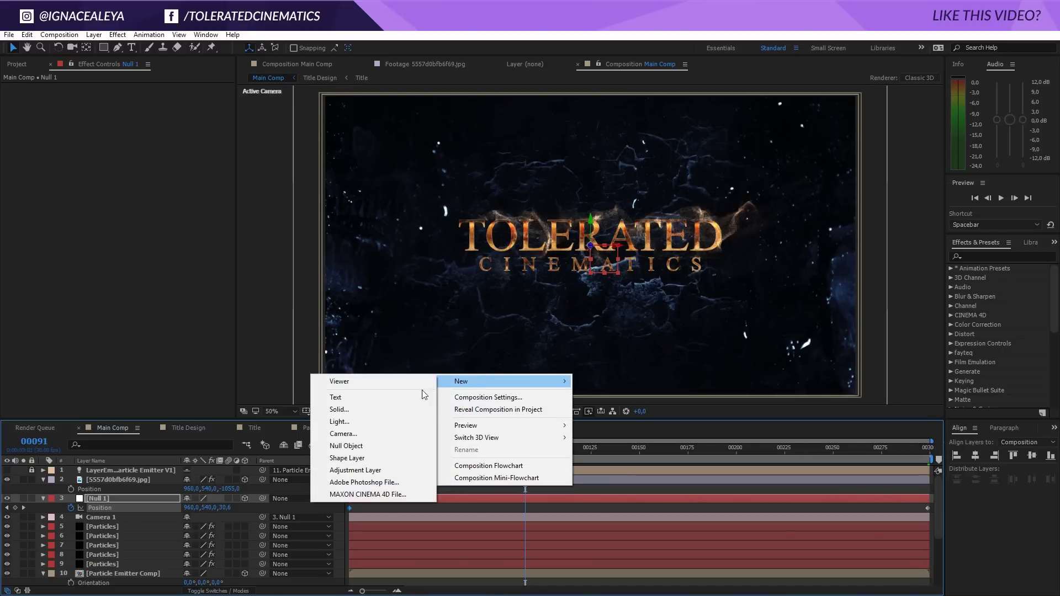
pyautogui.click(353, 470)
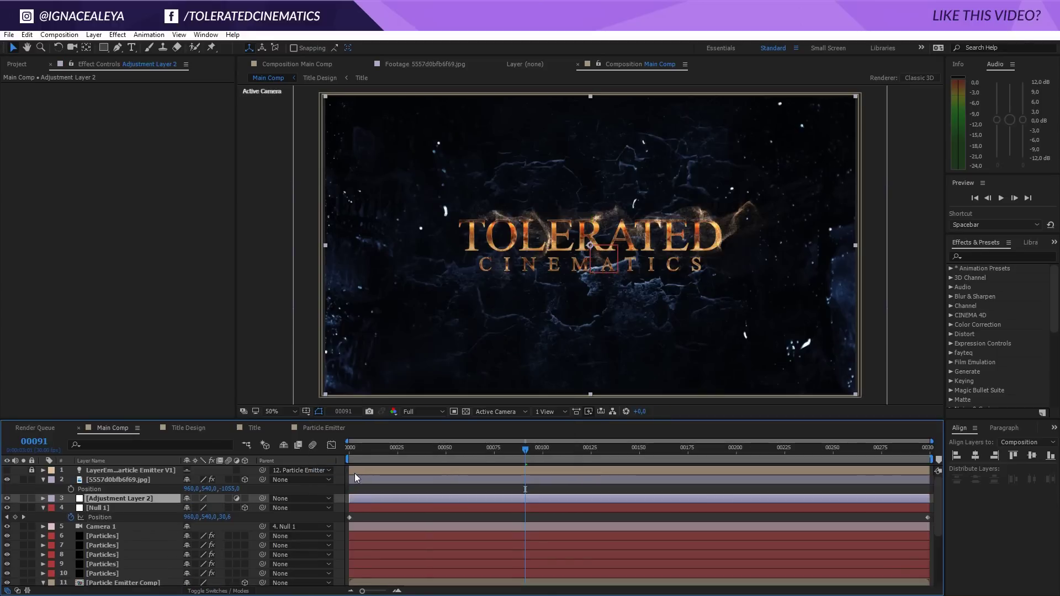
pyautogui.press('Return')
pyautogui.write('Camera B')
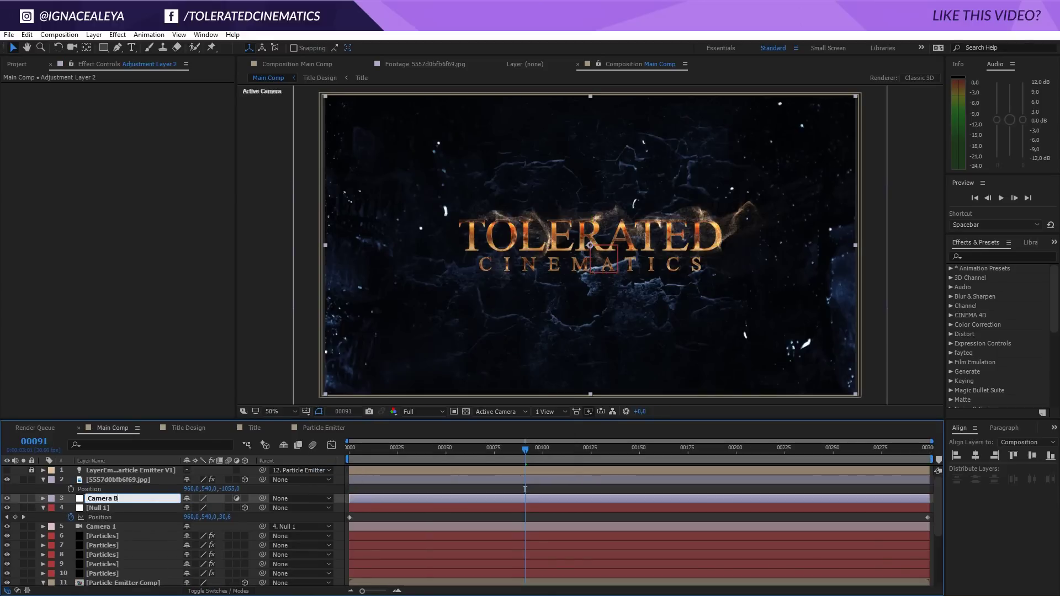
pyautogui.write('lur')
pyautogui.press('Return')
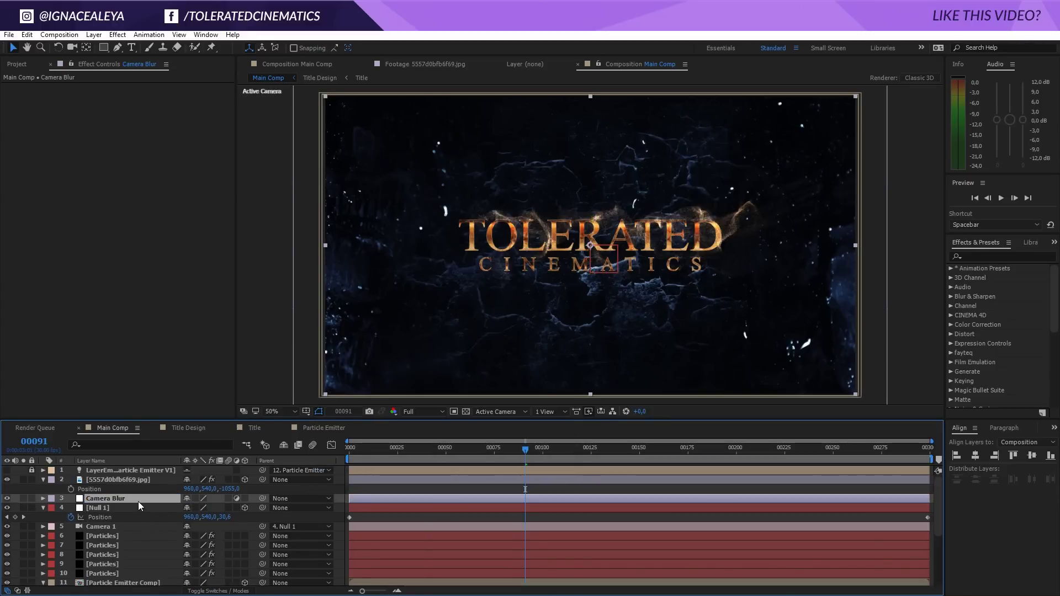
pyautogui.moveTo(138, 501); pyautogui.dragTo(148, 466)
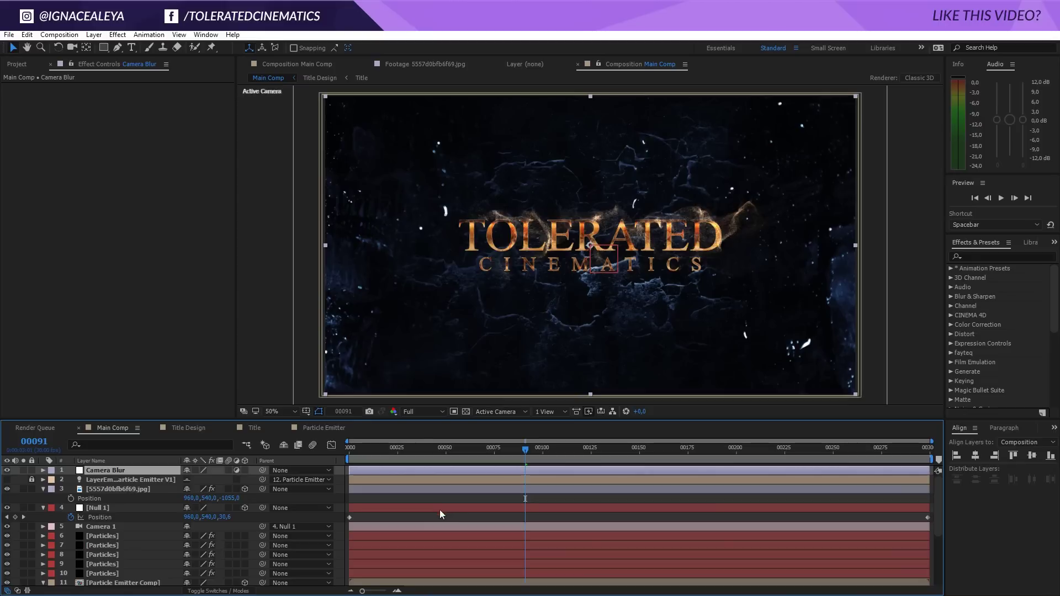
# - Apply Camera Lens Blur to Camera Blur with a Heptagon iris and a raised Blur Radius
pyautogui.press('Home')
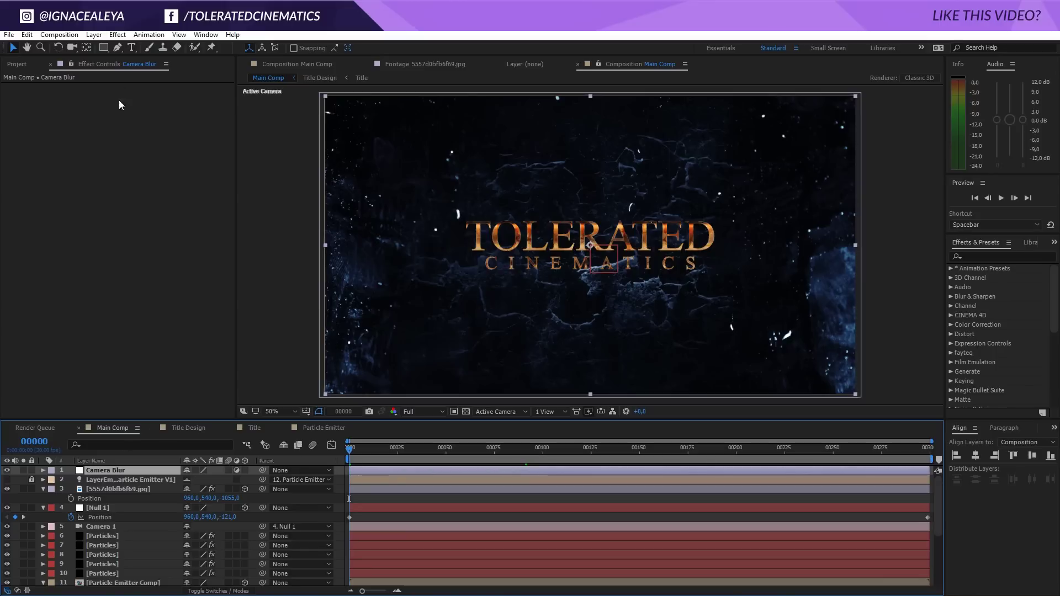
pyautogui.click(118, 34)
pyautogui.moveTo(73, 111)
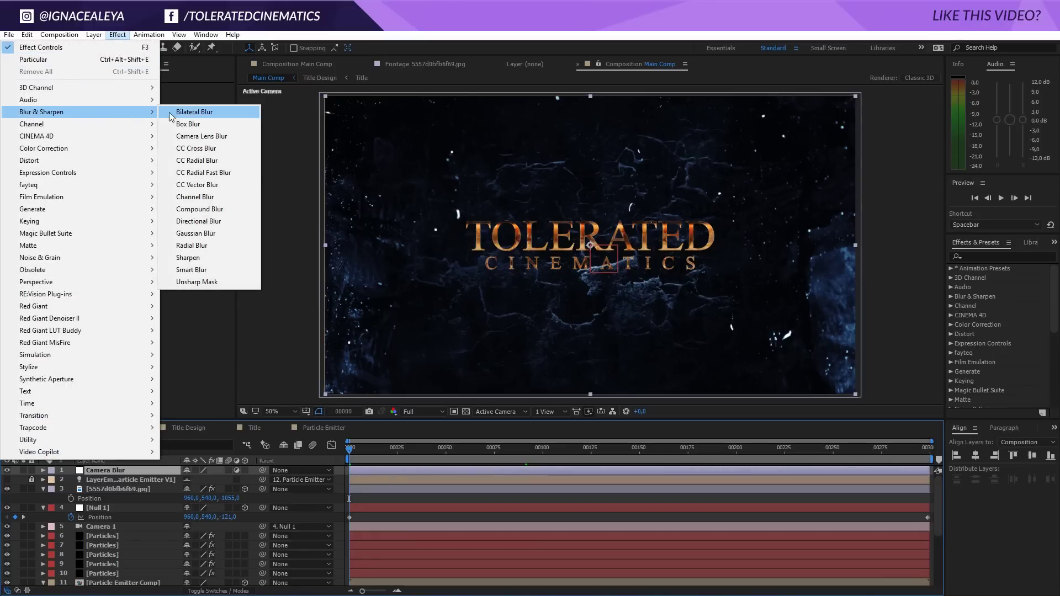
pyautogui.click(194, 136)
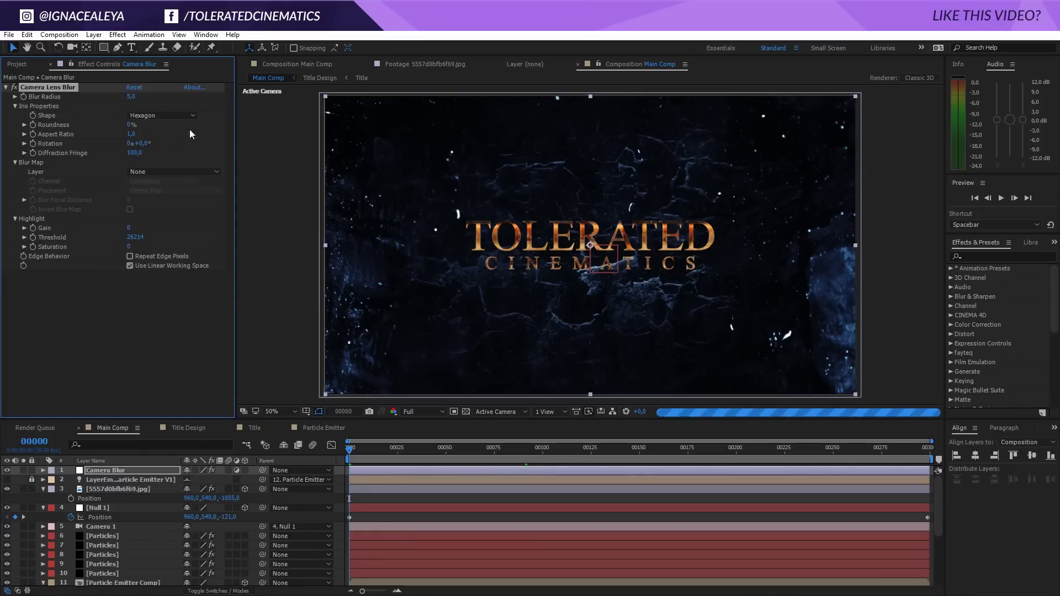
pyautogui.click(153, 117)
pyautogui.click(164, 164)
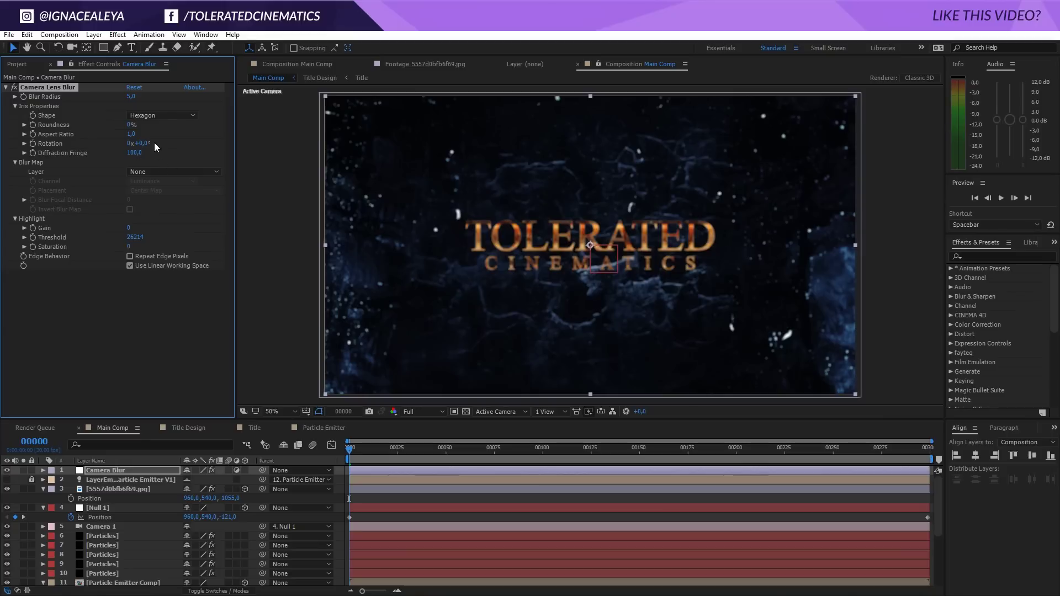
pyautogui.click(157, 115)
pyautogui.click(161, 177)
pyautogui.moveTo(130, 97); pyautogui.dragTo(166, 98)
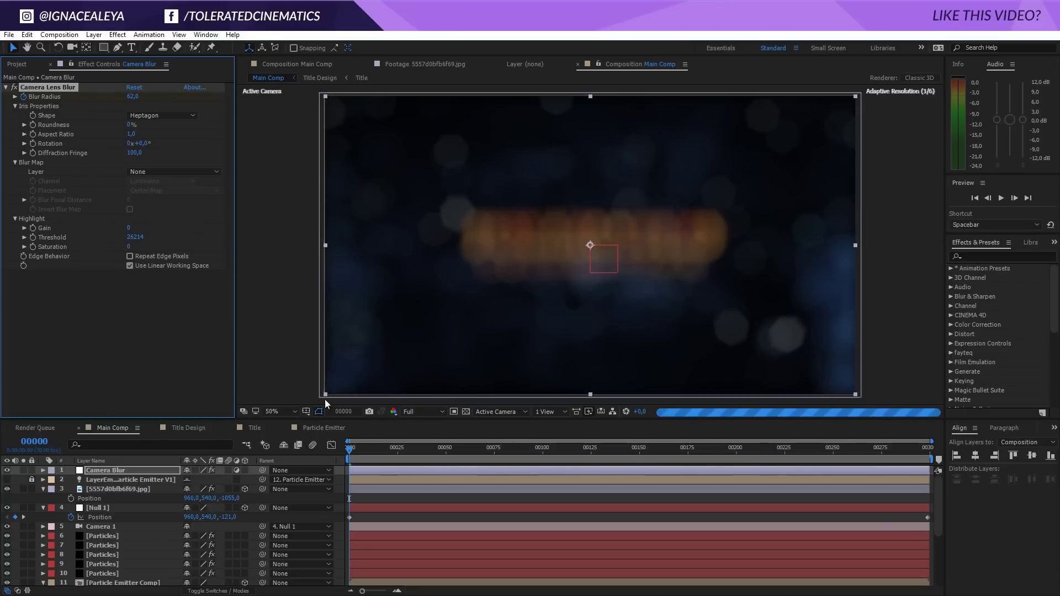
# - At frame 50, set the Blur Radius to 0 and reveal its keyframes
pyautogui.moveTo(412, 451); pyautogui.dragTo(446, 451)
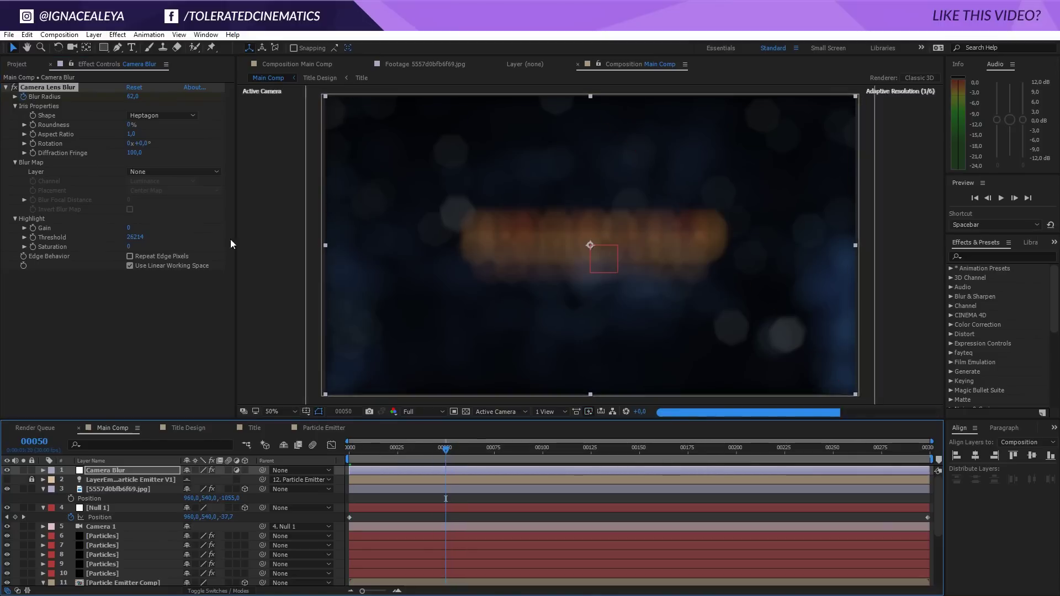
pyautogui.click(133, 97)
pyautogui.write('0')
pyautogui.press('Return')
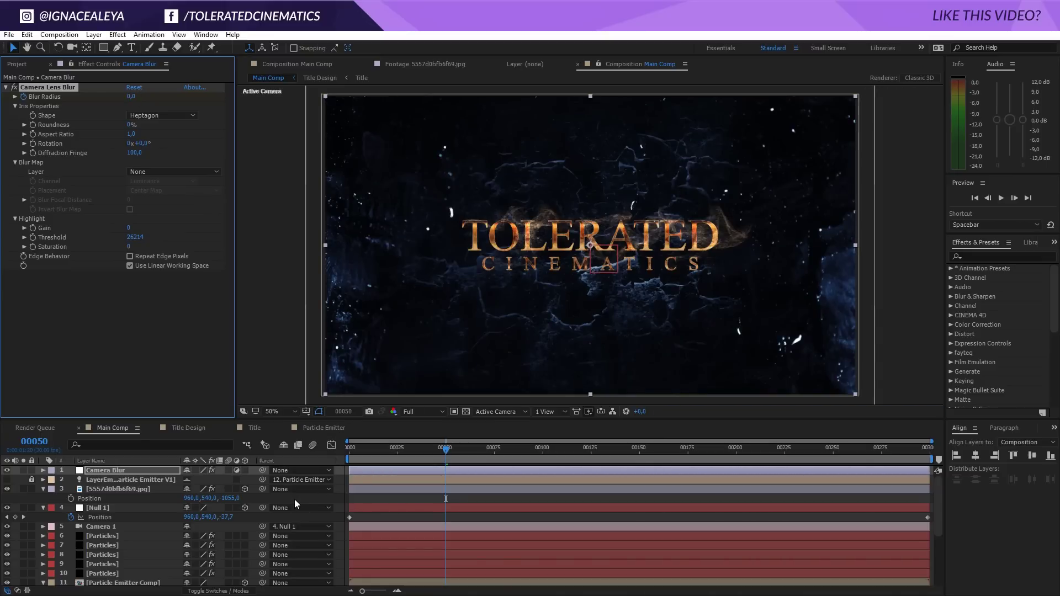
pyautogui.press('u')
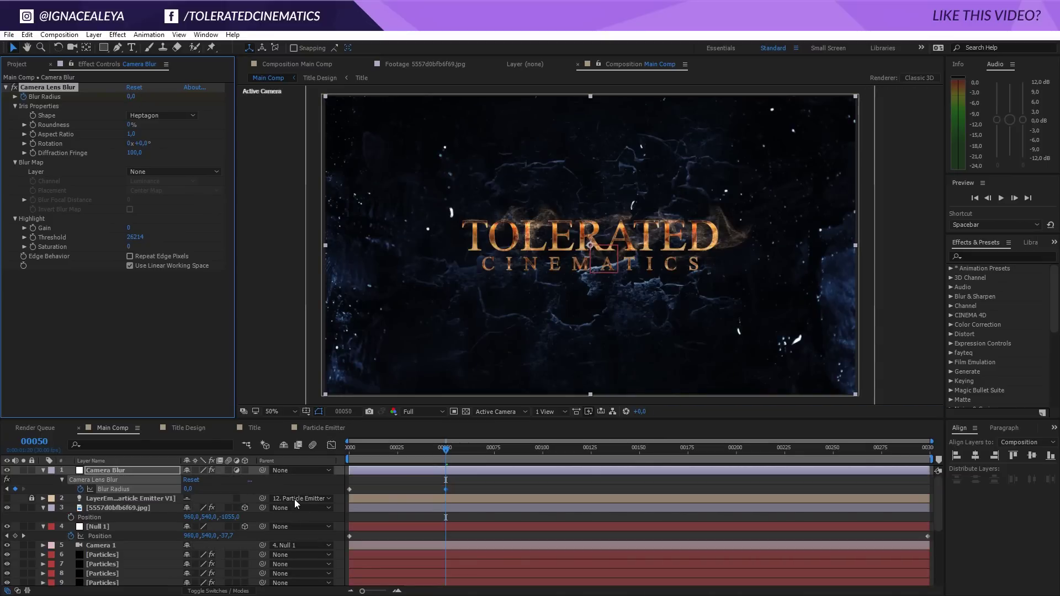
# - Apply Easy Ease to the Blur Radius keyframe and lengthen its incoming ease in the Graph Editor
pyautogui.rightClick(446, 489)
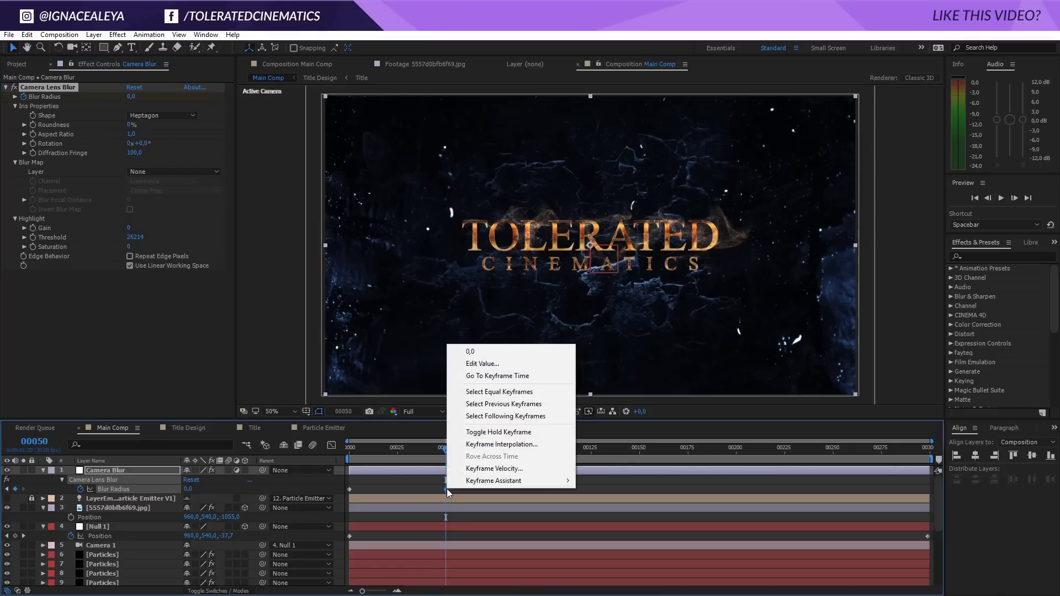
pyautogui.moveTo(452, 481)
pyautogui.click(305, 508)
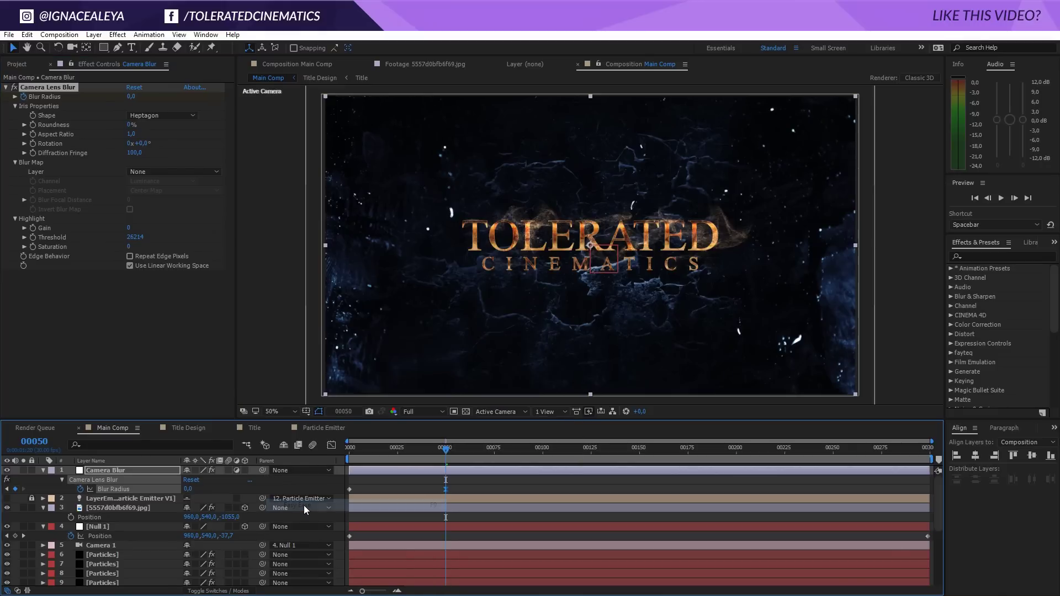
pyautogui.click(331, 445)
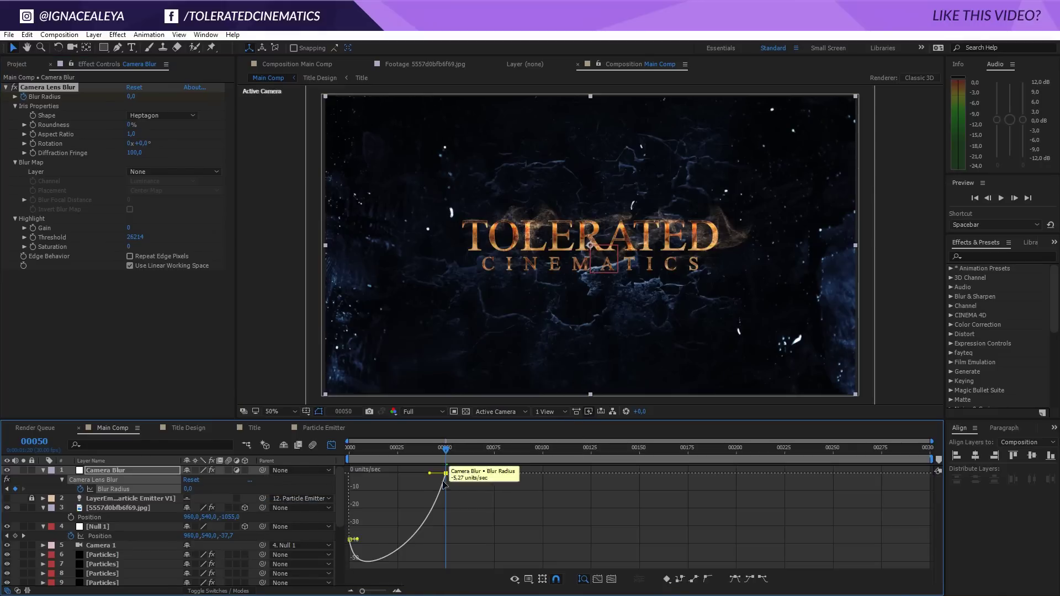
pyautogui.moveTo(429, 473); pyautogui.dragTo(411, 474)
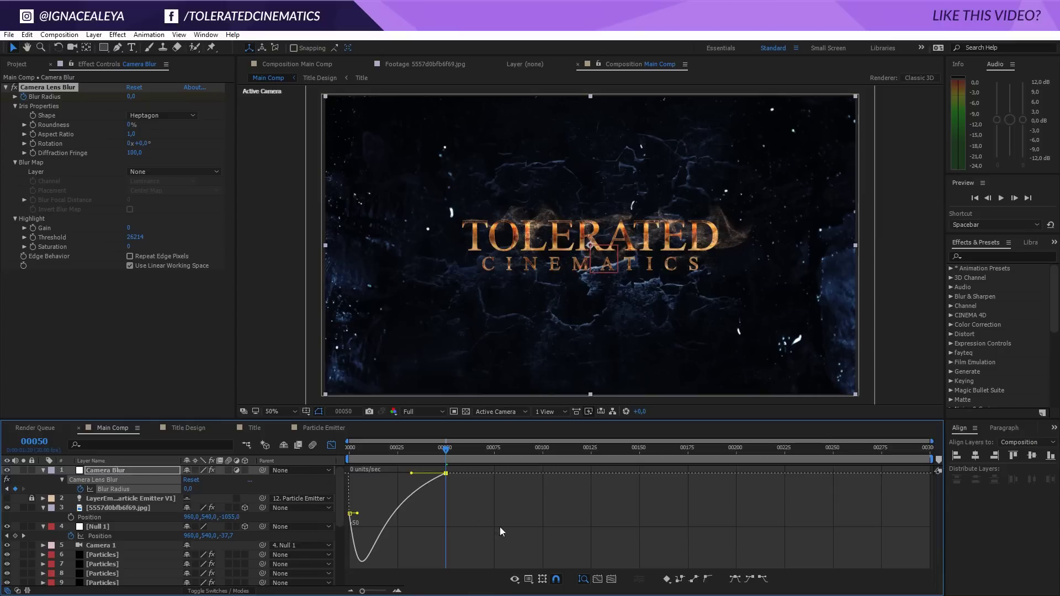
# - Stretch the ease influence to about 80% and preview the focus pull from frame 18 to 48
pyautogui.click(523, 584)
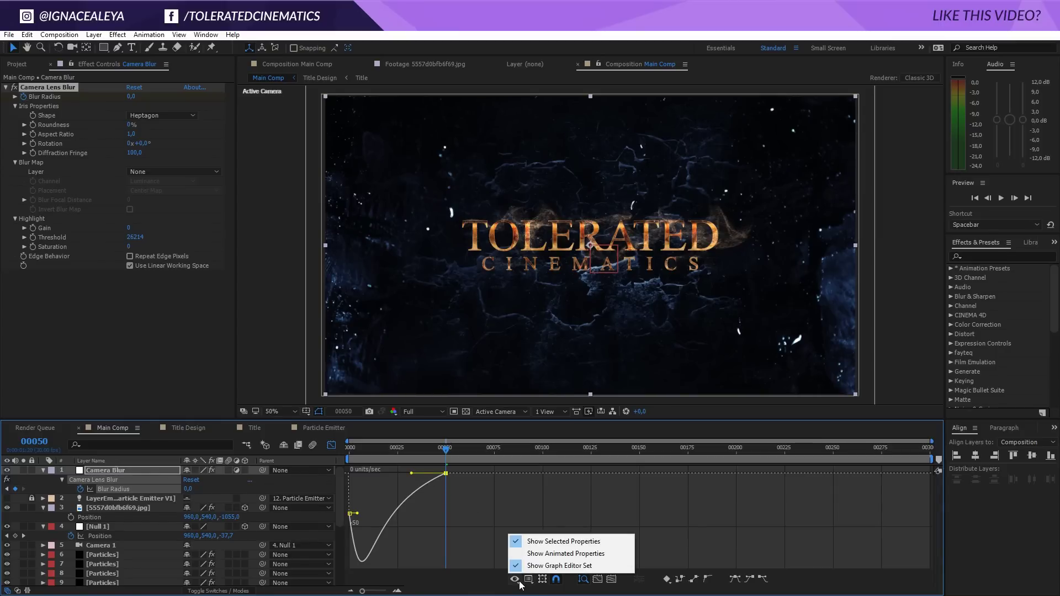
pyautogui.click(528, 580)
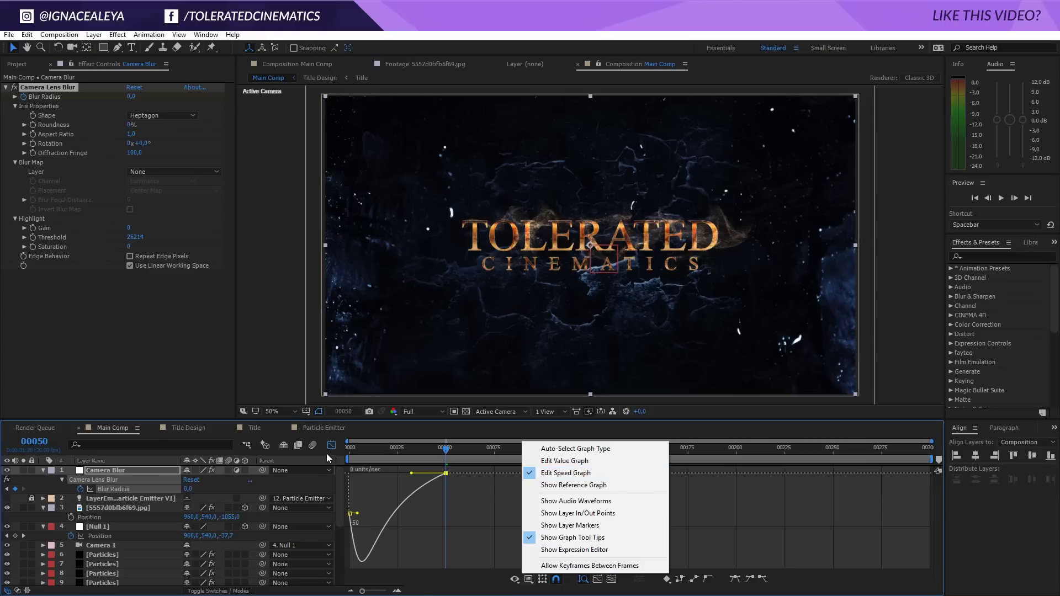
pyautogui.click(410, 473)
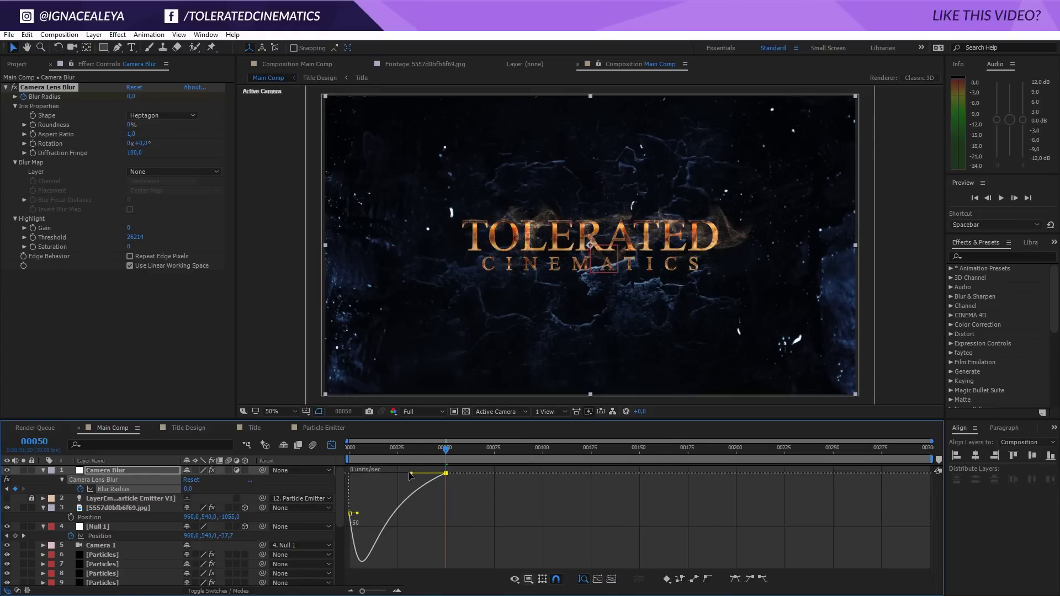
pyautogui.moveTo(411, 473); pyautogui.dragTo(409, 473)
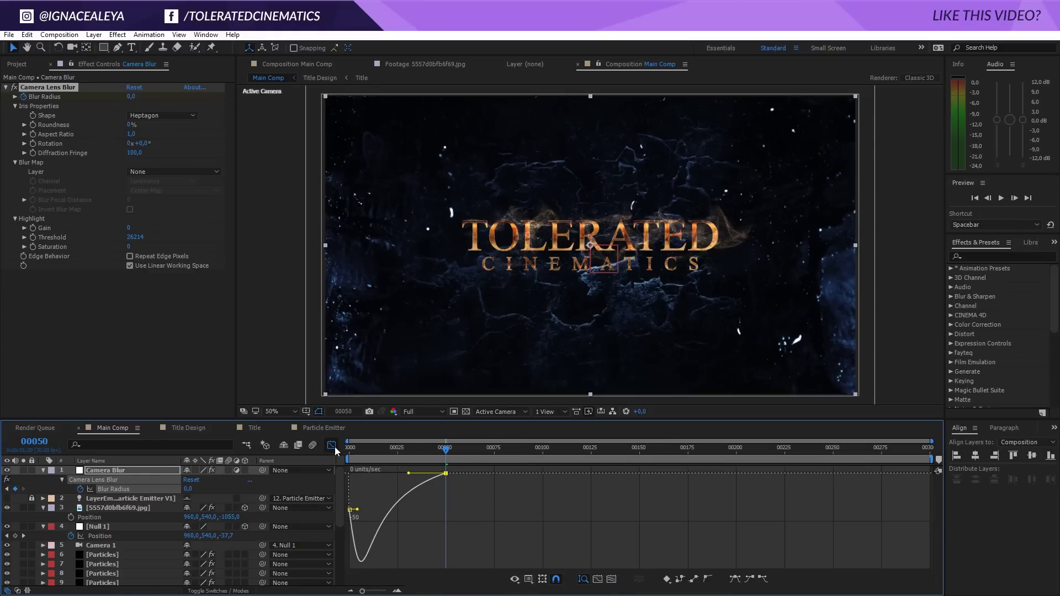
pyautogui.click(332, 446)
pyautogui.click(384, 450)
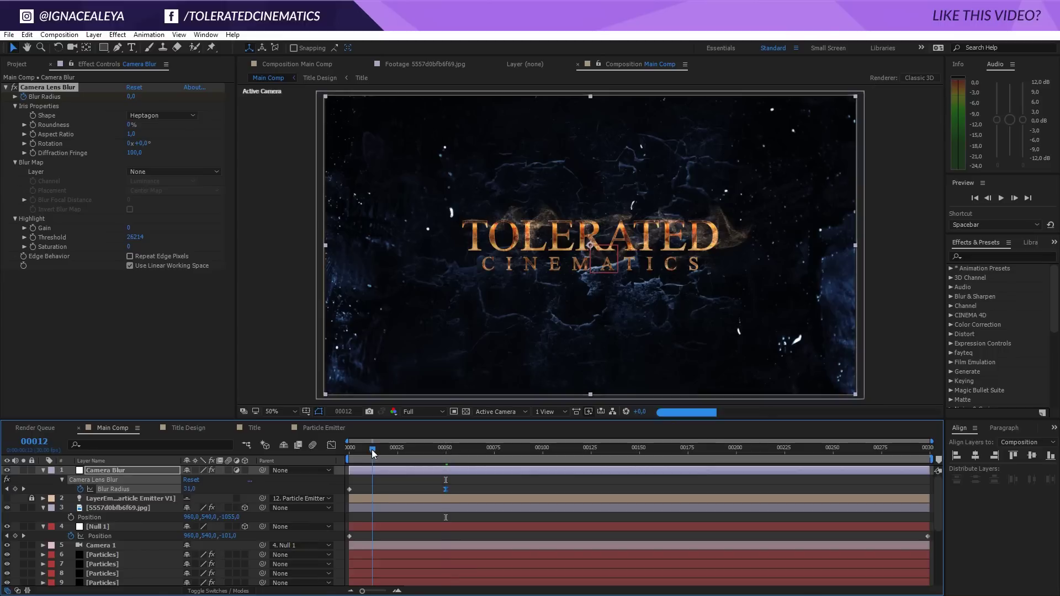
pyautogui.moveTo(388, 453); pyautogui.dragTo(442, 481)
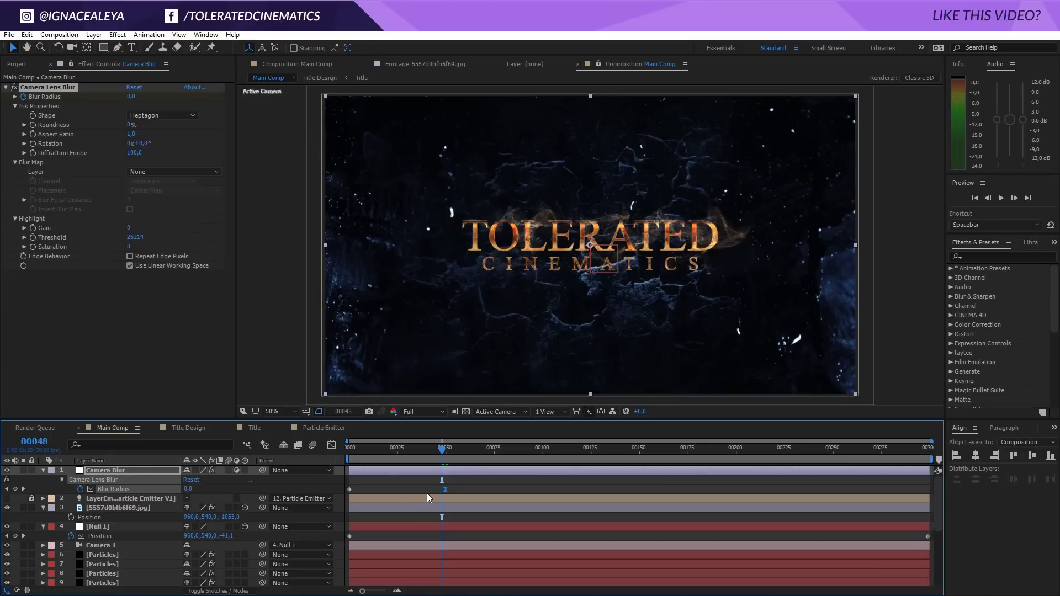
# - Add a new adjustment layer on top of the stack and name it Glow
pyautogui.click(94, 34)
pyautogui.moveTo(137, 48)
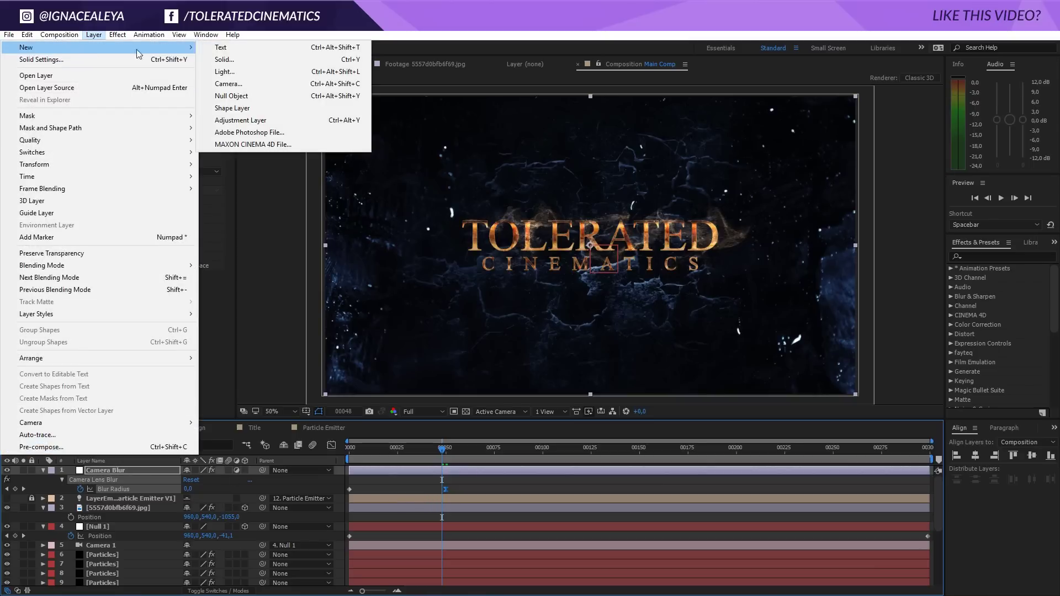
pyautogui.click(240, 120)
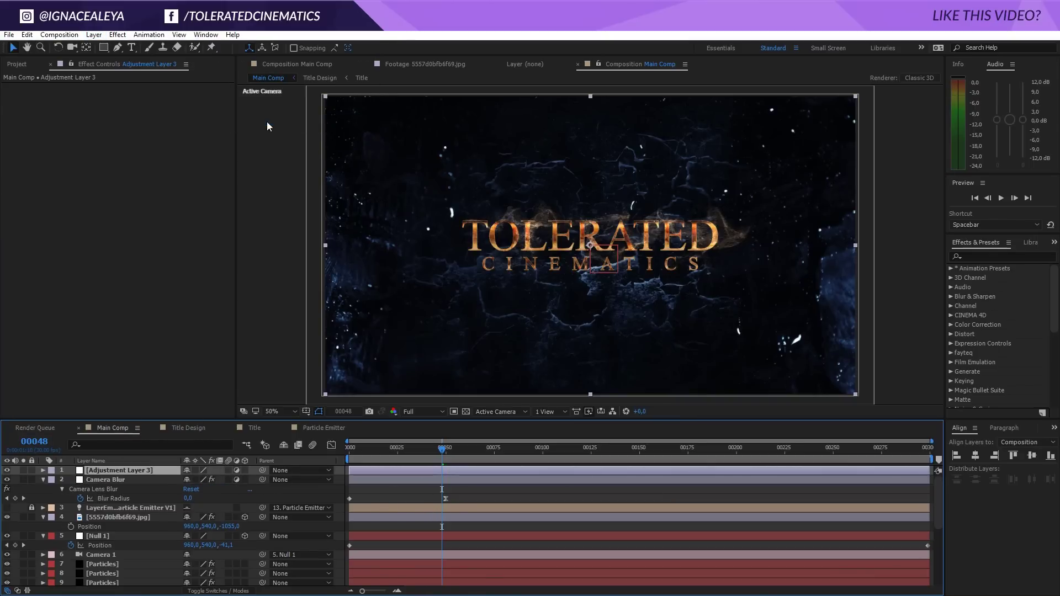
pyautogui.press('Return')
pyautogui.write('Glow')
pyautogui.press('Return')
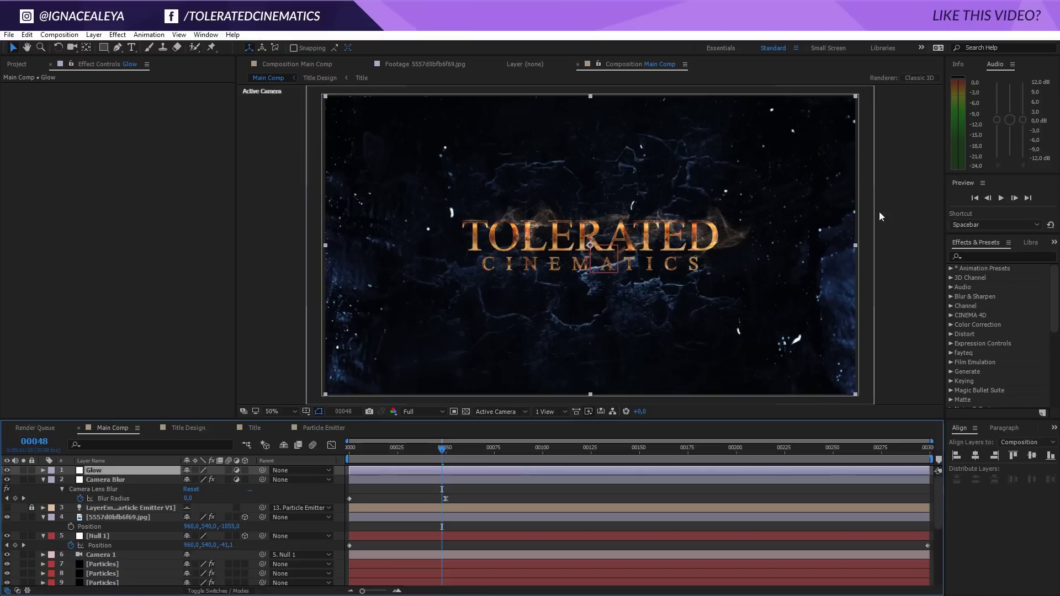
pyautogui.click(980, 255)
# - Apply the Perfect Glow preset to the Glow layer and lower its threshold to 31,8%
pyautogui.write('perfect')
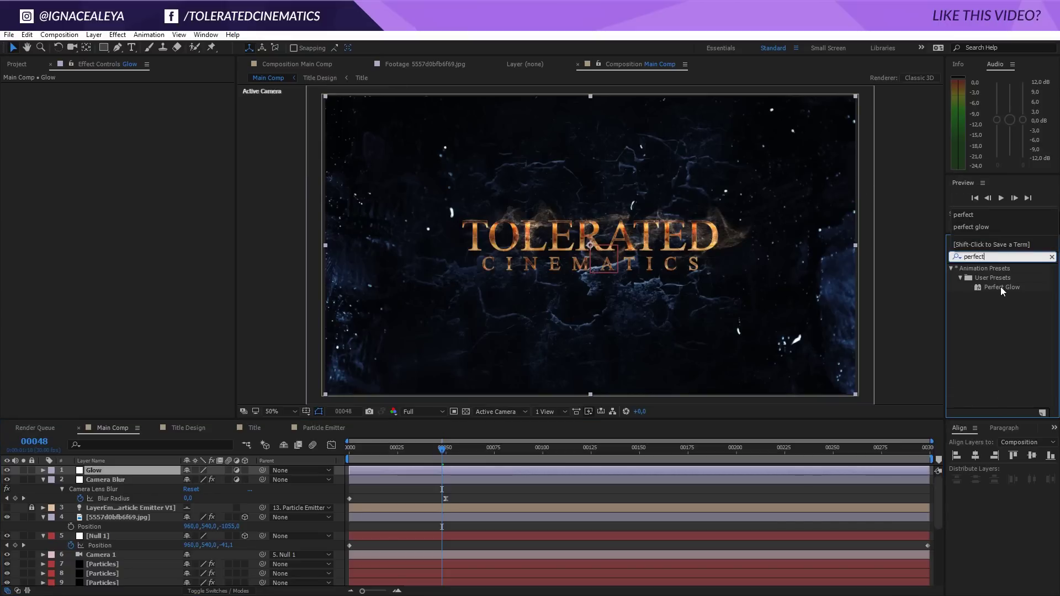
pyautogui.moveTo(1000, 286); pyautogui.dragTo(101, 470)
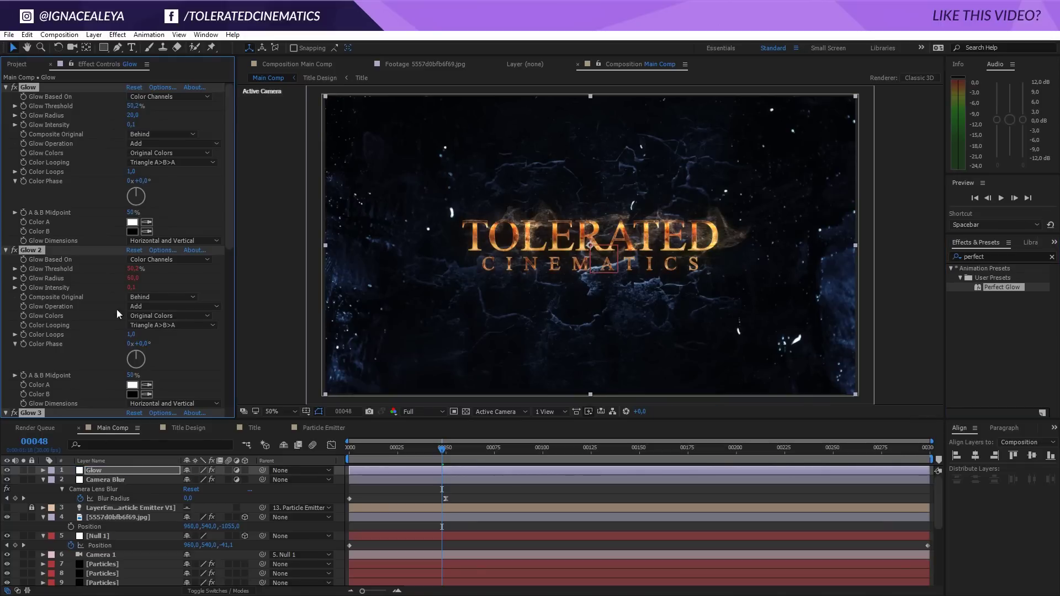
pyautogui.moveTo(131, 105); pyautogui.dragTo(112, 107)
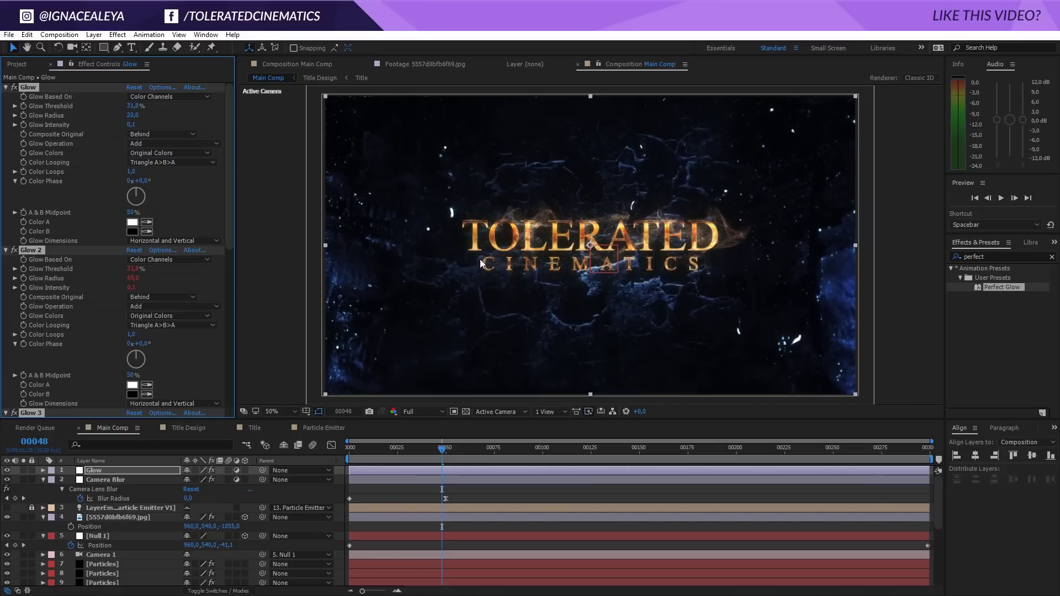
pyautogui.press('/')
pyautogui.press(',')
pyautogui.press(',')
# - Set the Glow Radius to 30
pyautogui.click(132, 115)
pyautogui.write('10')
pyautogui.press('Return')
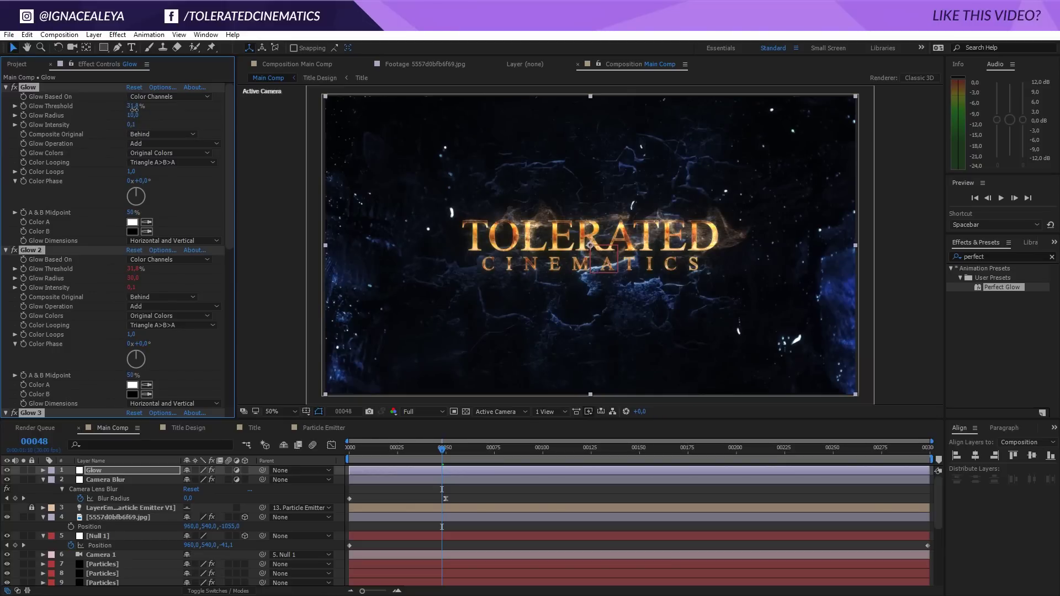
pyautogui.click(134, 116)
pyautogui.write('30')
pyautogui.press('Return')
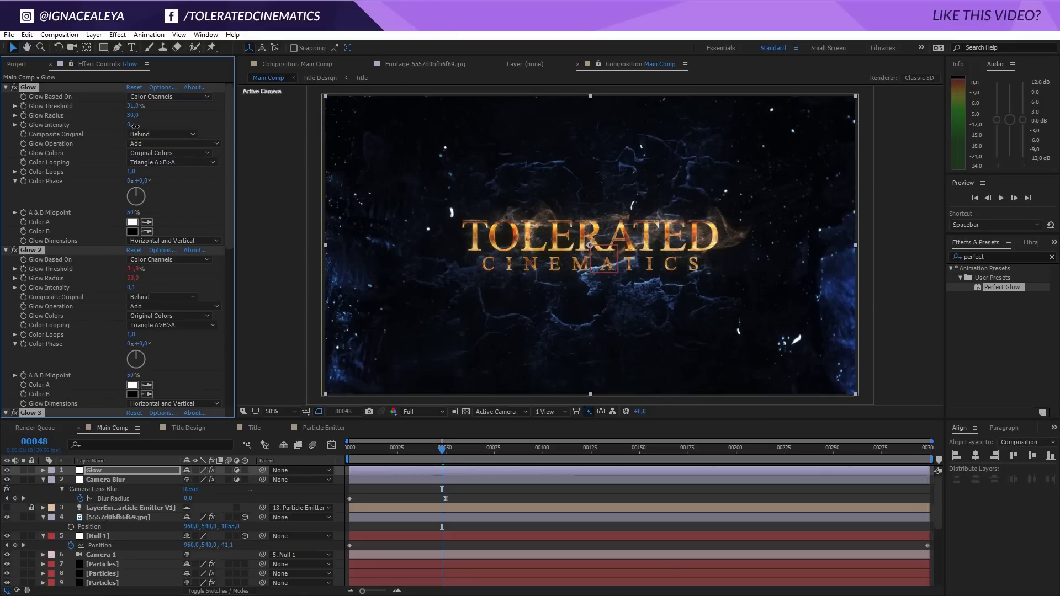
# - Raise glow intensity to 0,3 and threshold to 45,9%, checking the magnified viewer
pyautogui.moveTo(134, 126); pyautogui.dragTo(182, 139)
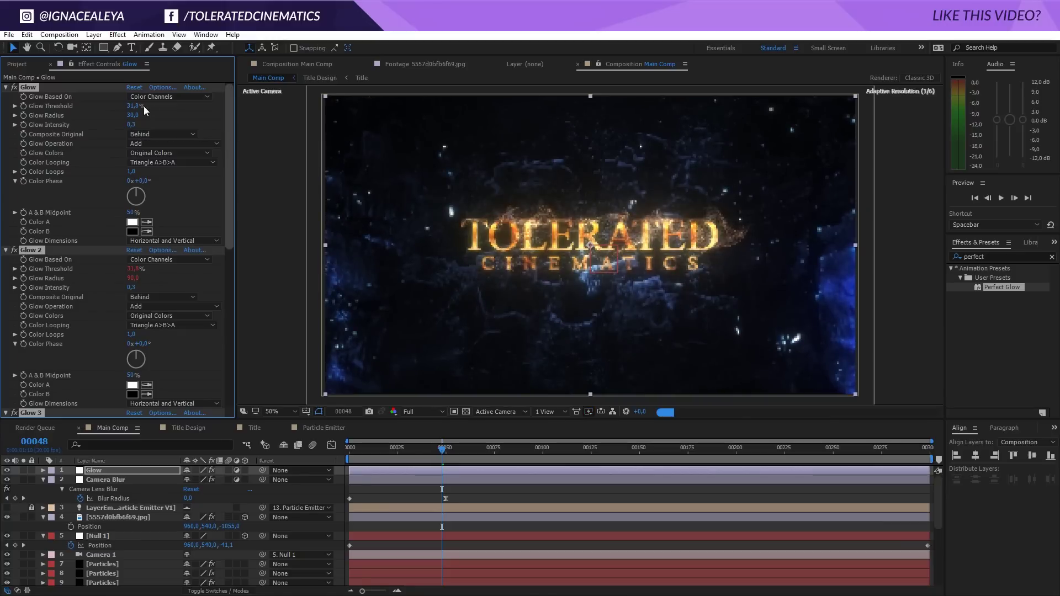
pyautogui.moveTo(135, 106); pyautogui.dragTo(145, 113)
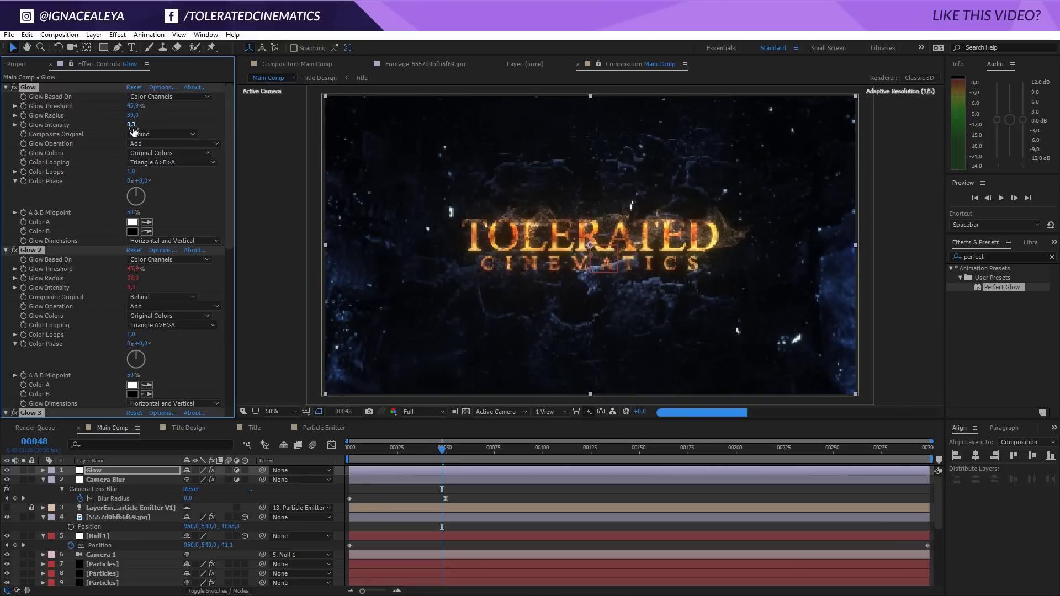
pyautogui.press('.')
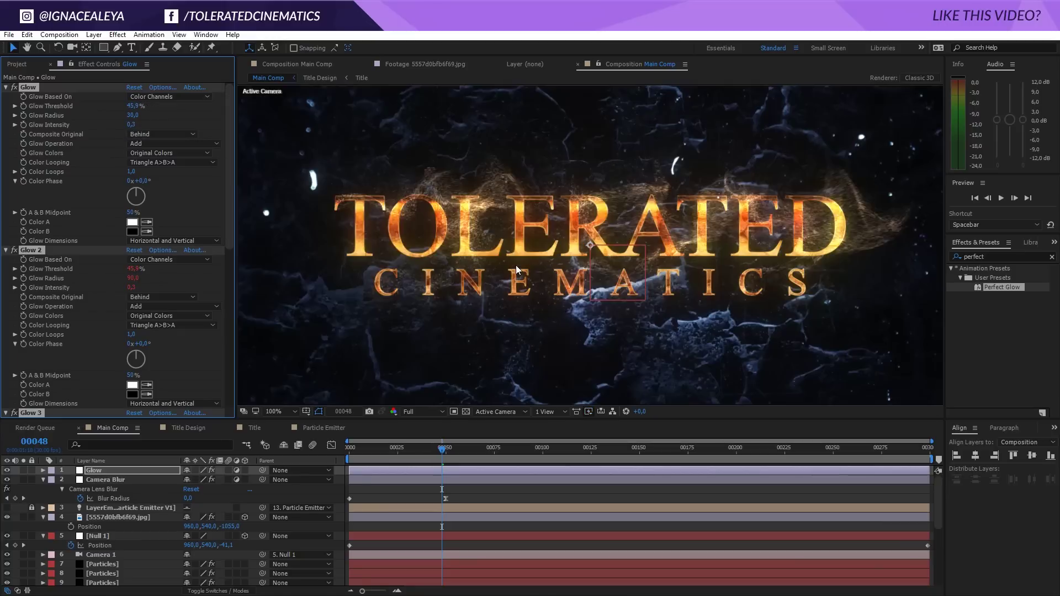
pyautogui.press(',')
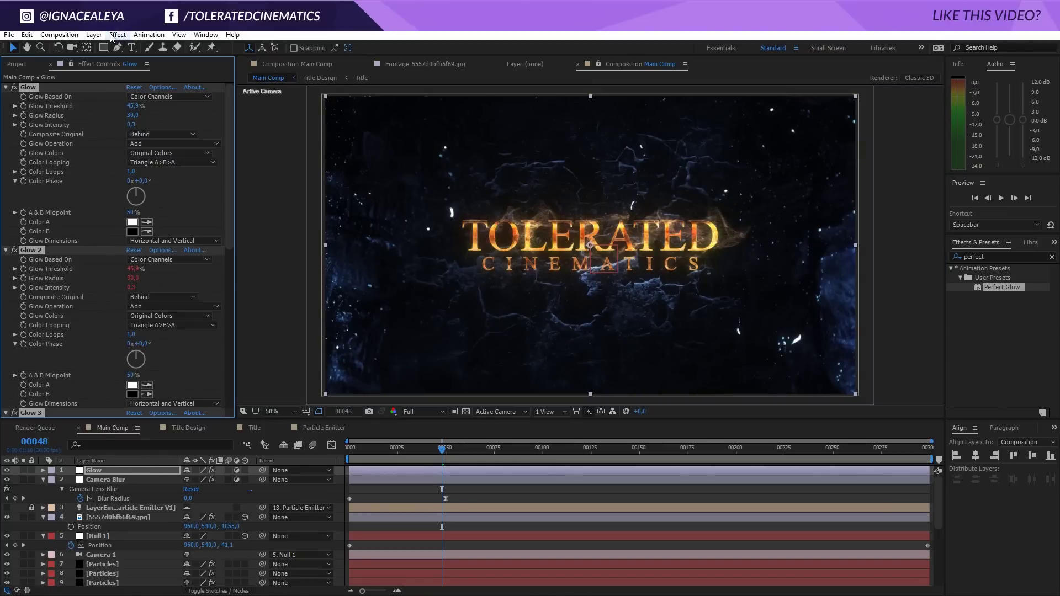
pyautogui.click(94, 35)
# - Add another adjustment layer on top and name it Grade
pyautogui.moveTo(100, 48)
pyautogui.click(250, 123)
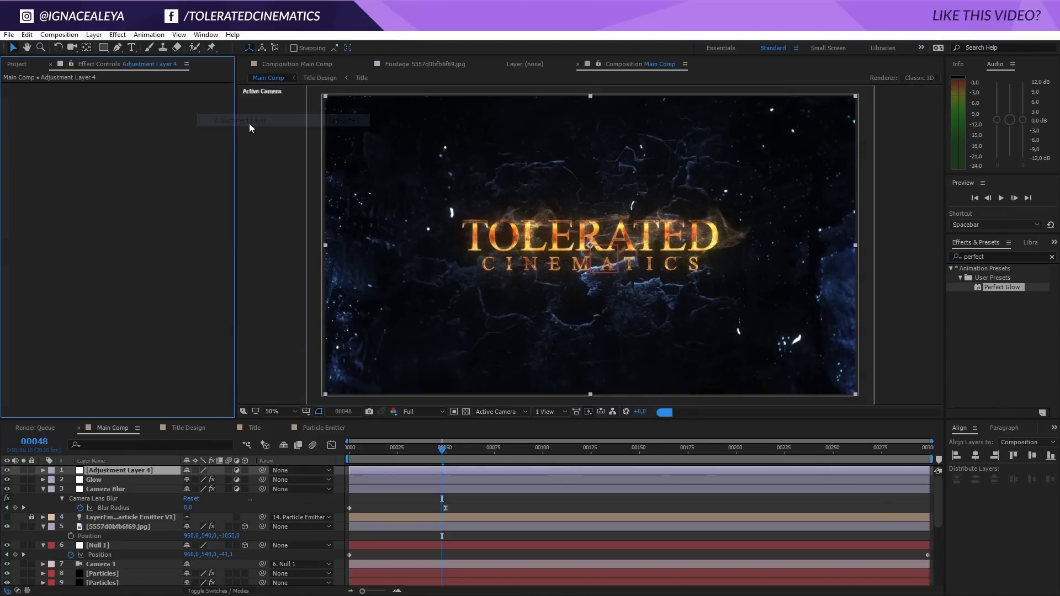
pyautogui.press('g')
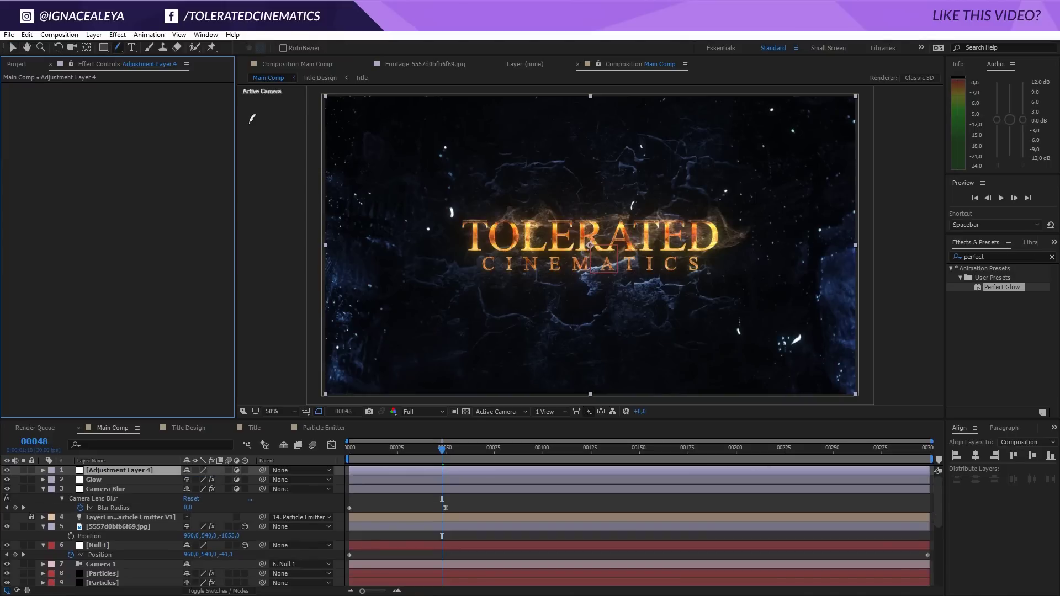
pyautogui.click(143, 473)
pyautogui.press('Return')
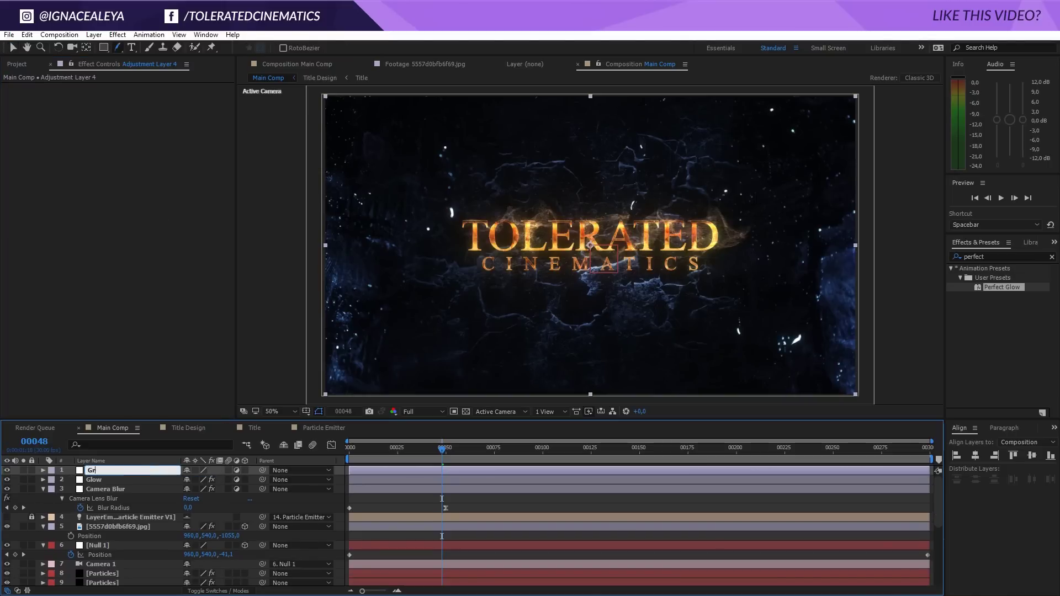
pyautogui.write('Grade')
pyautogui.press('Return')
# - Apply Tint and Curves to the Grade layer, with Amount to Tint at 20%
pyautogui.click(117, 34)
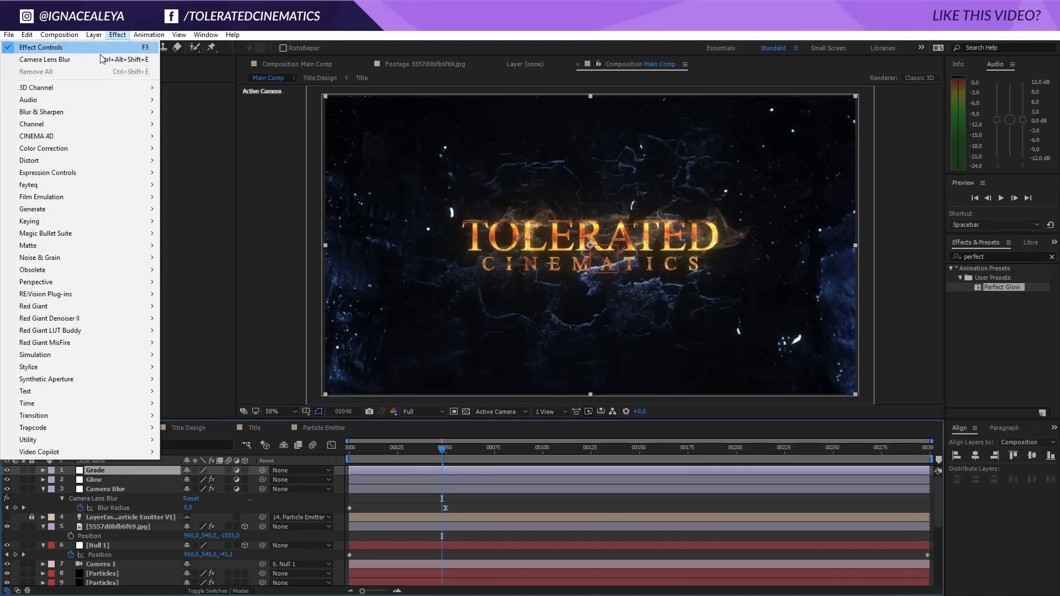
pyautogui.moveTo(66, 149)
pyautogui.click(182, 525)
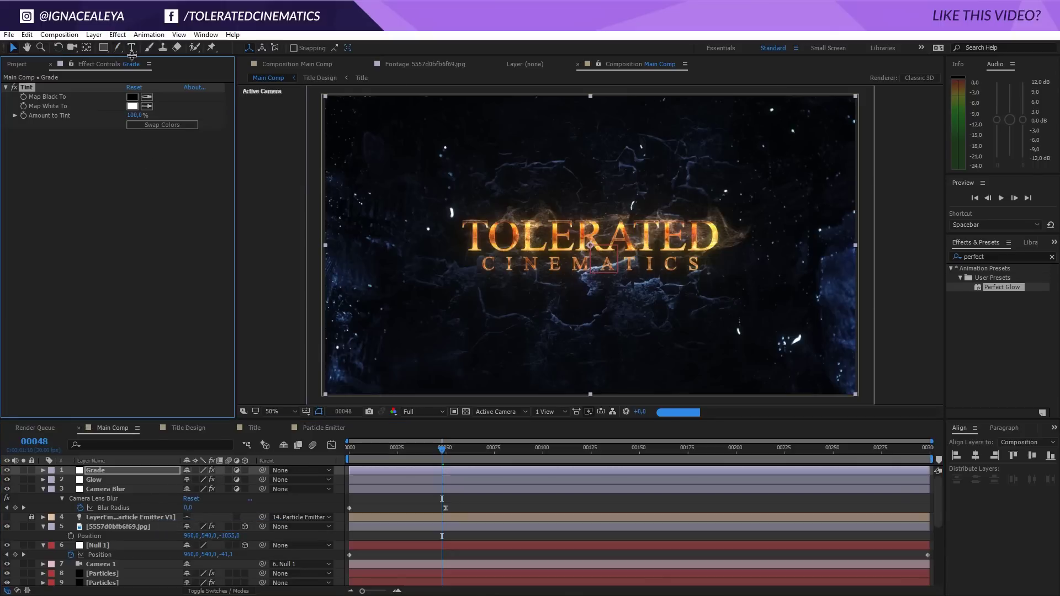
pyautogui.click(117, 35)
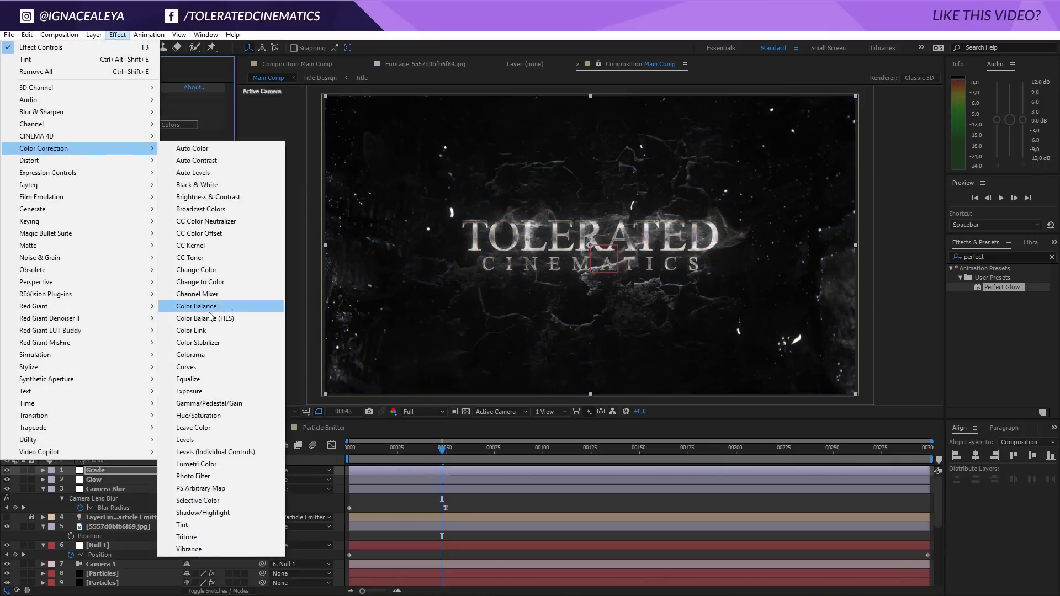
pyautogui.click(188, 366)
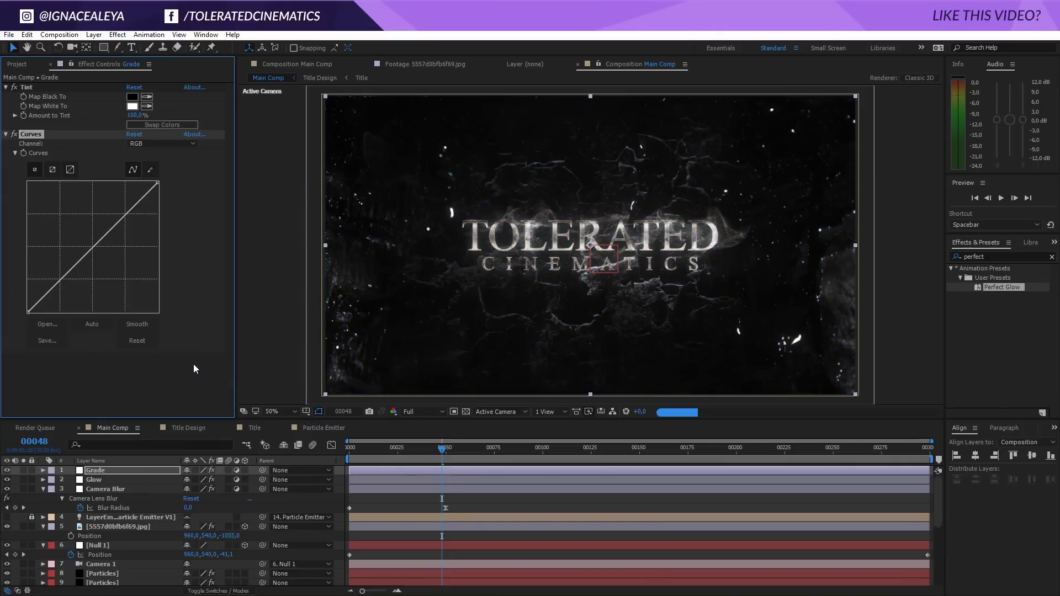
pyautogui.click(134, 116)
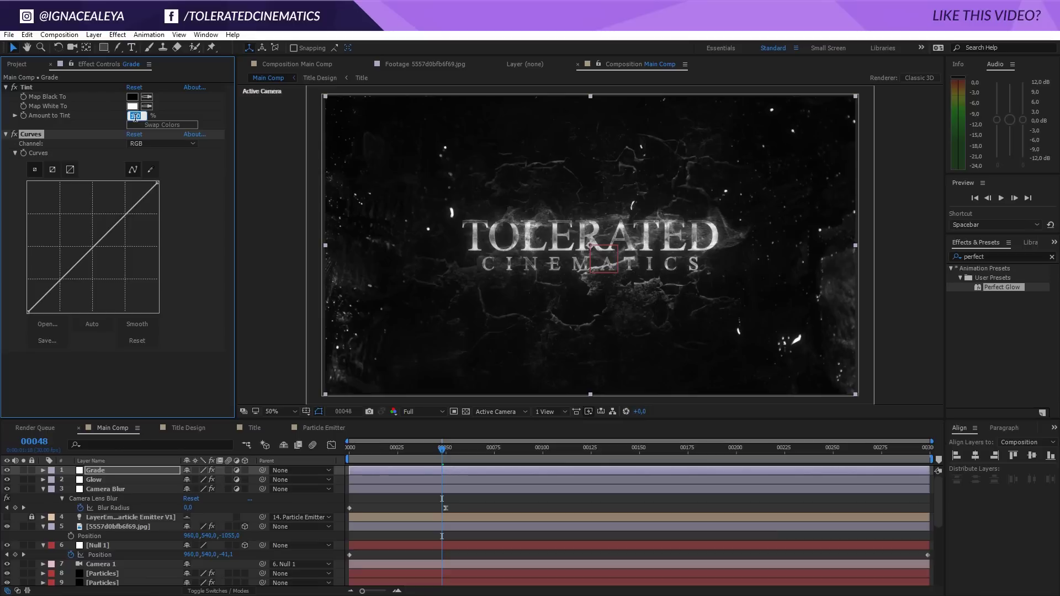
pyautogui.write('20')
pyautogui.press('Return')
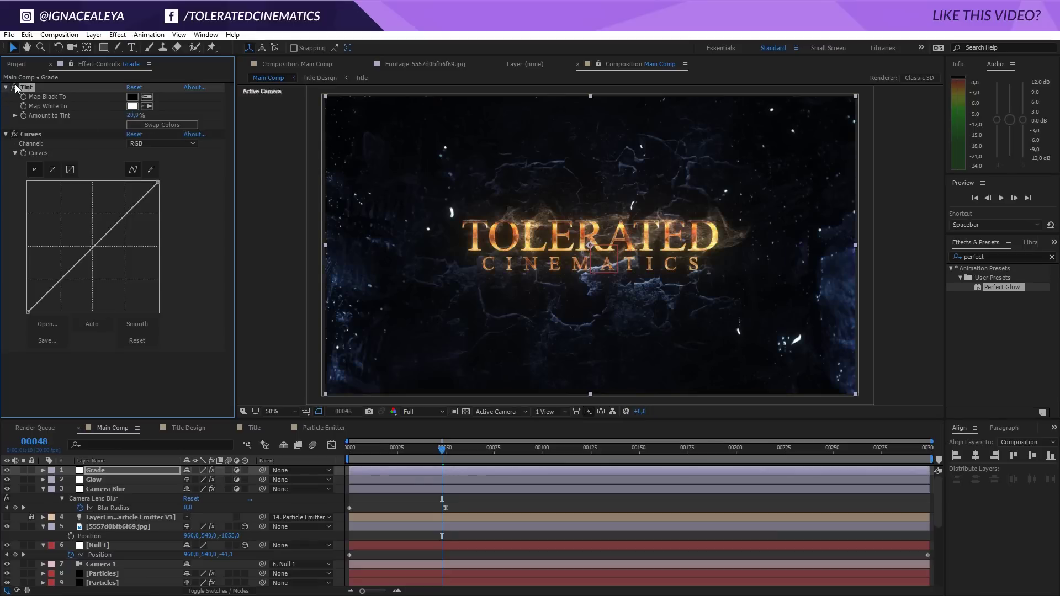
# - Bend the Curves on the RGB, Red and Blue channels into a darkened S-shaped grade
pyautogui.moveTo(59, 280); pyautogui.dragTo(62, 288)
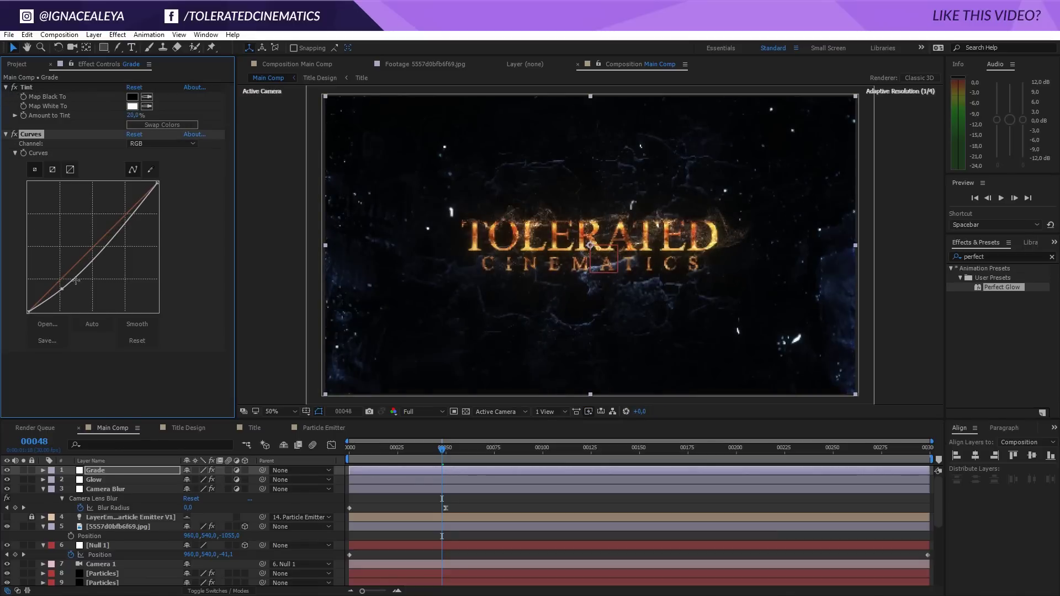
pyautogui.click(114, 226)
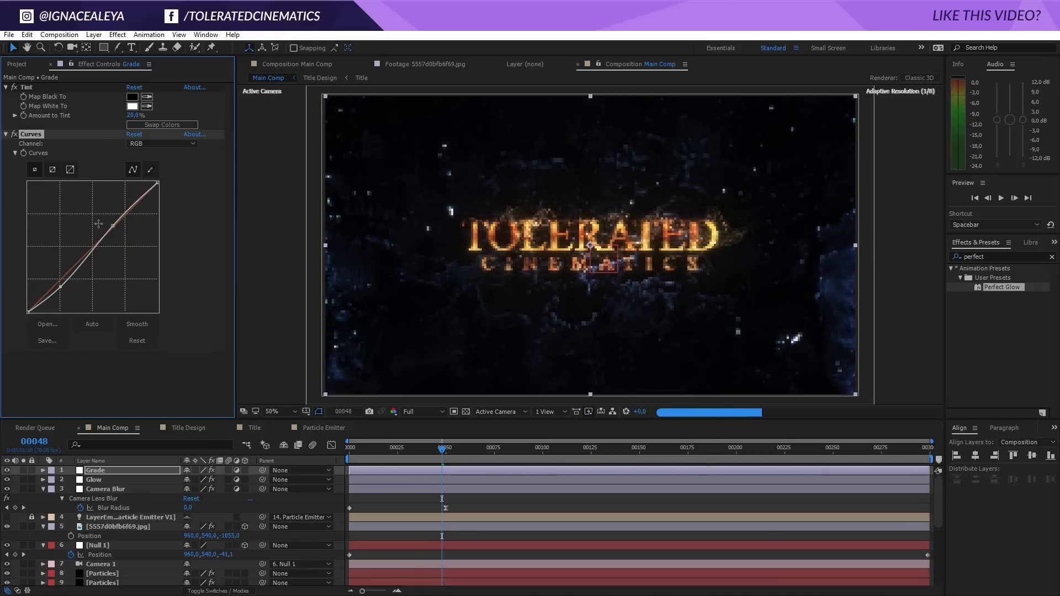
pyautogui.click(158, 144)
pyautogui.click(149, 166)
pyautogui.moveTo(114, 226); pyautogui.dragTo(114, 219)
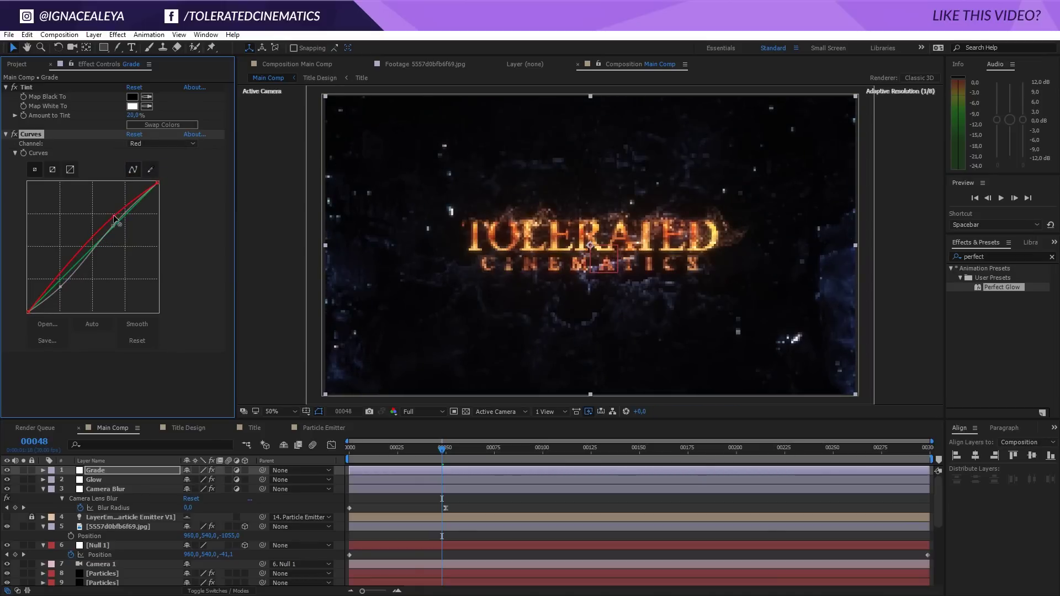
pyautogui.moveTo(60, 278); pyautogui.dragTo(58, 286)
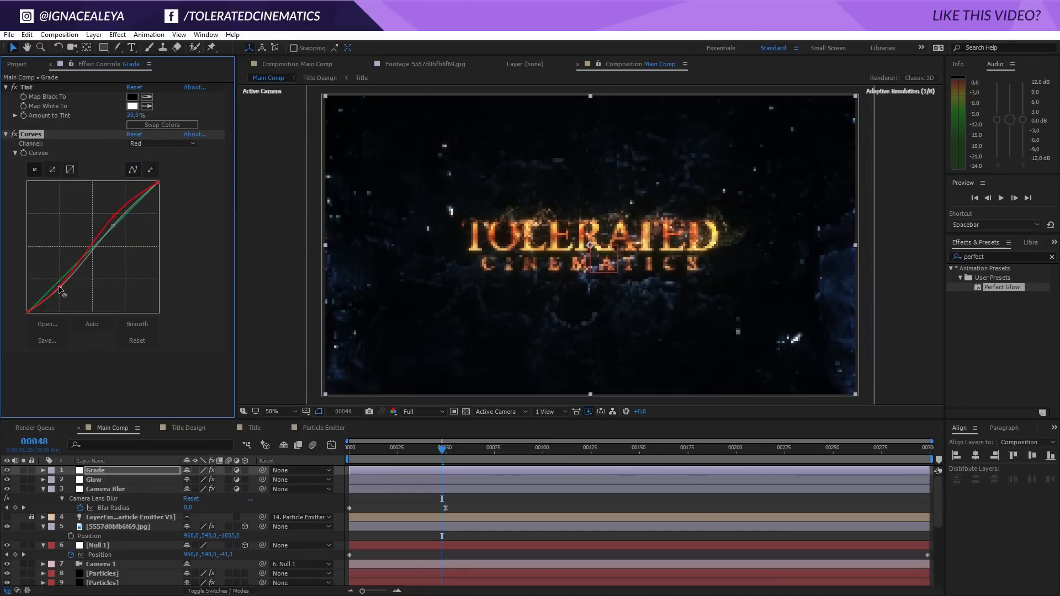
pyautogui.click(163, 143)
pyautogui.click(148, 194)
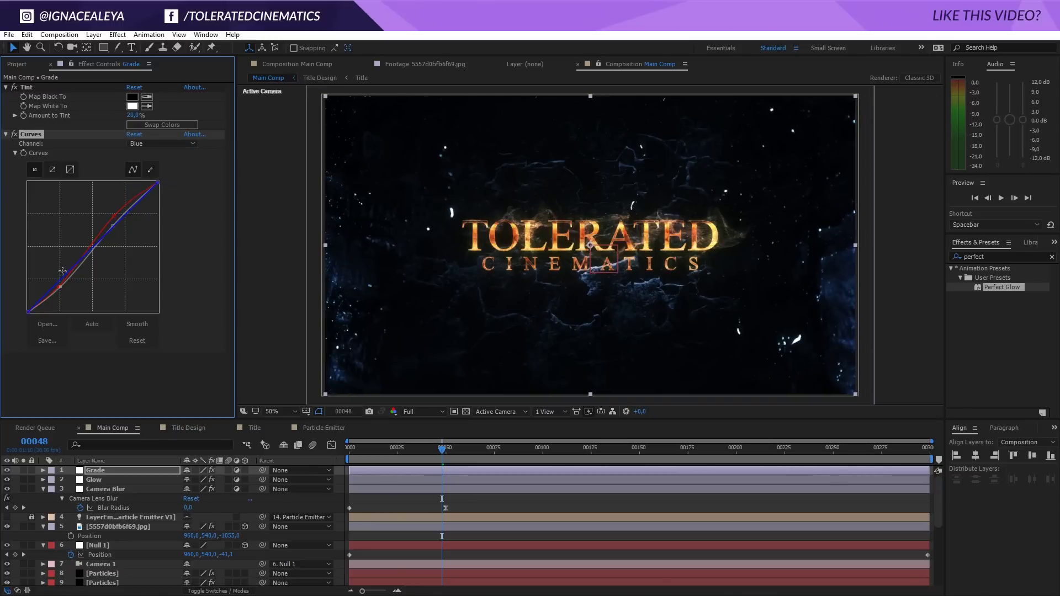
pyautogui.moveTo(62, 272); pyautogui.dragTo(60, 275)
pyautogui.moveTo(111, 229); pyautogui.dragTo(109, 230)
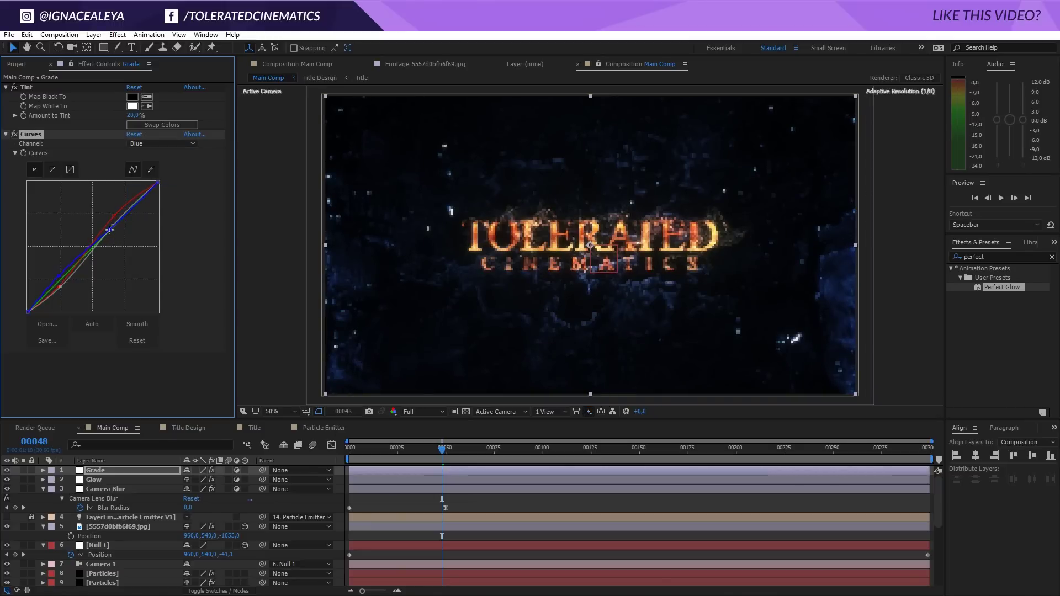
# - Set the Grade layer's opacity to 65%
pyautogui.click(96, 471)
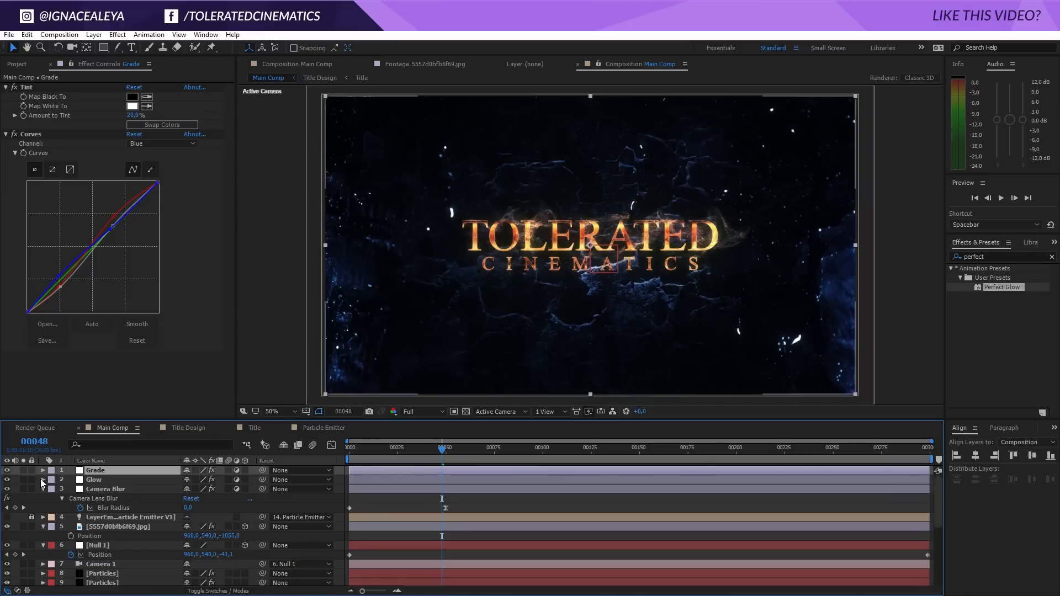
pyautogui.press('t')
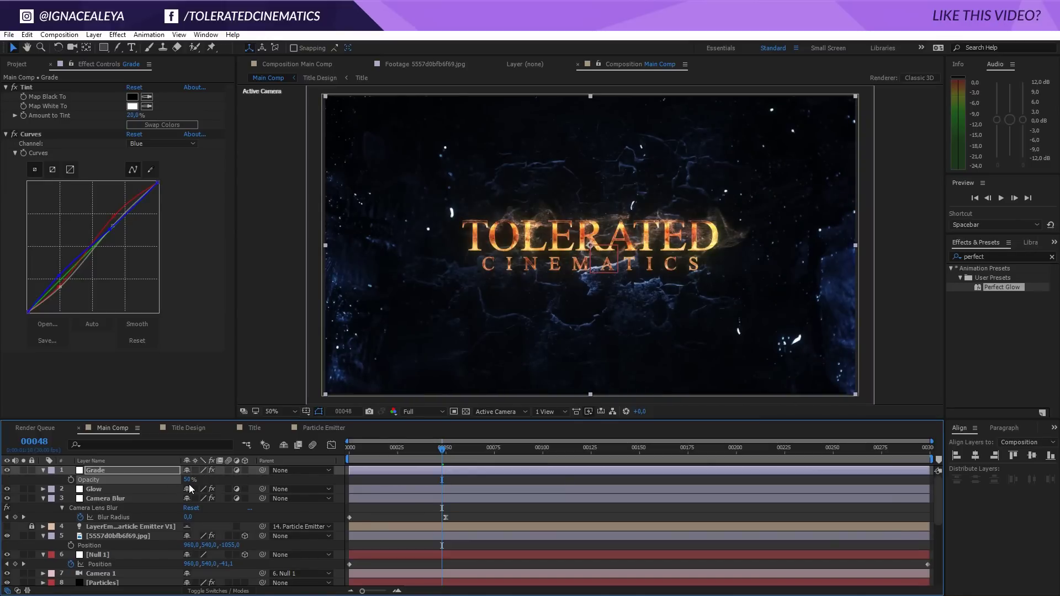
pyautogui.press('F2')
pyautogui.click(43, 470)
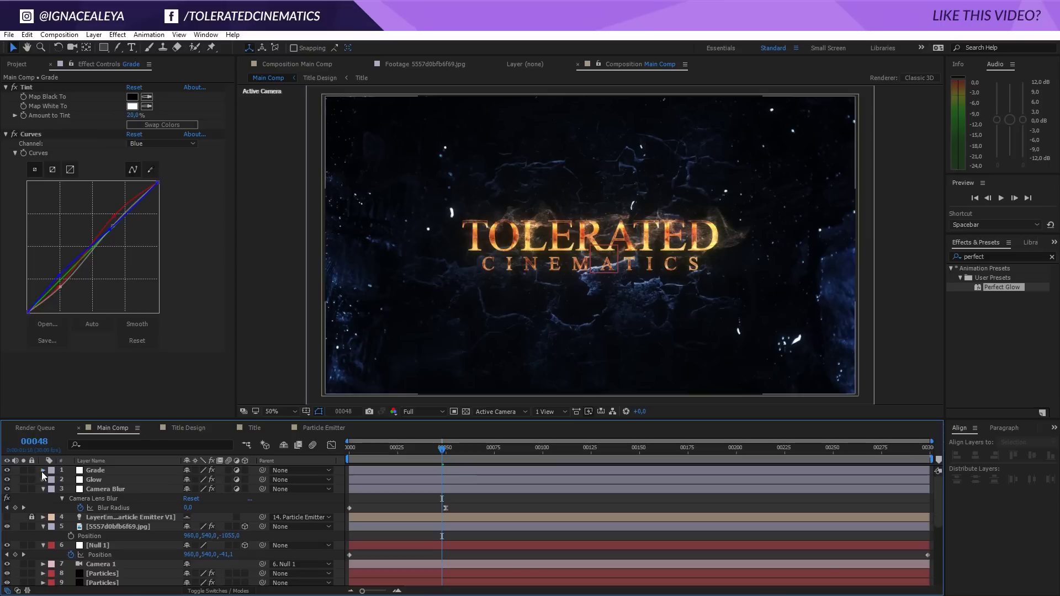
pyautogui.click(144, 472)
pyautogui.press('t')
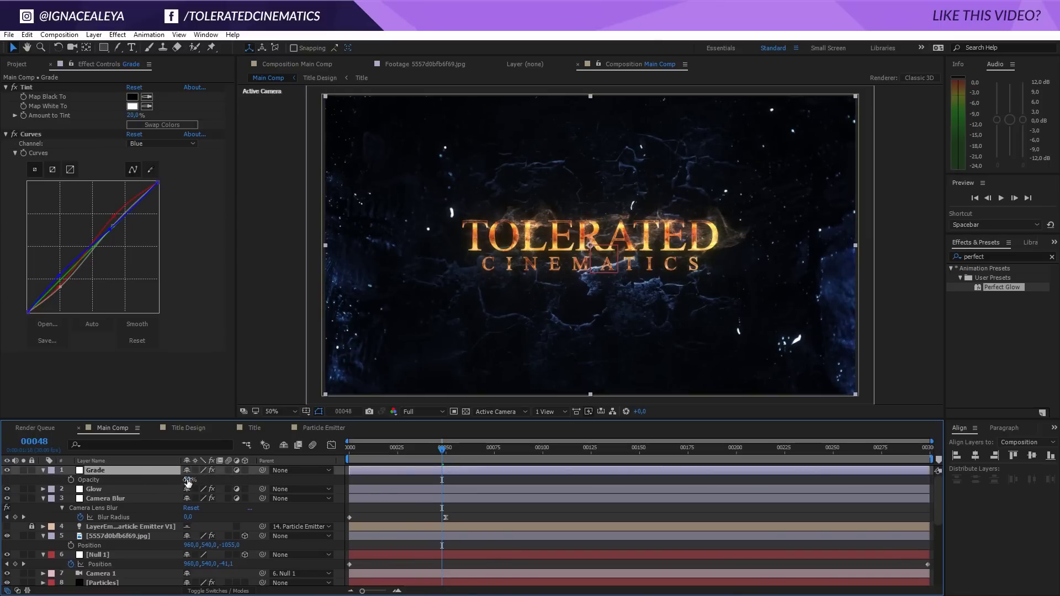
pyautogui.moveTo(188, 482); pyautogui.dragTo(196, 482)
# - Add a new adjustment layer named Vignette
pyautogui.rightClick(372, 511)
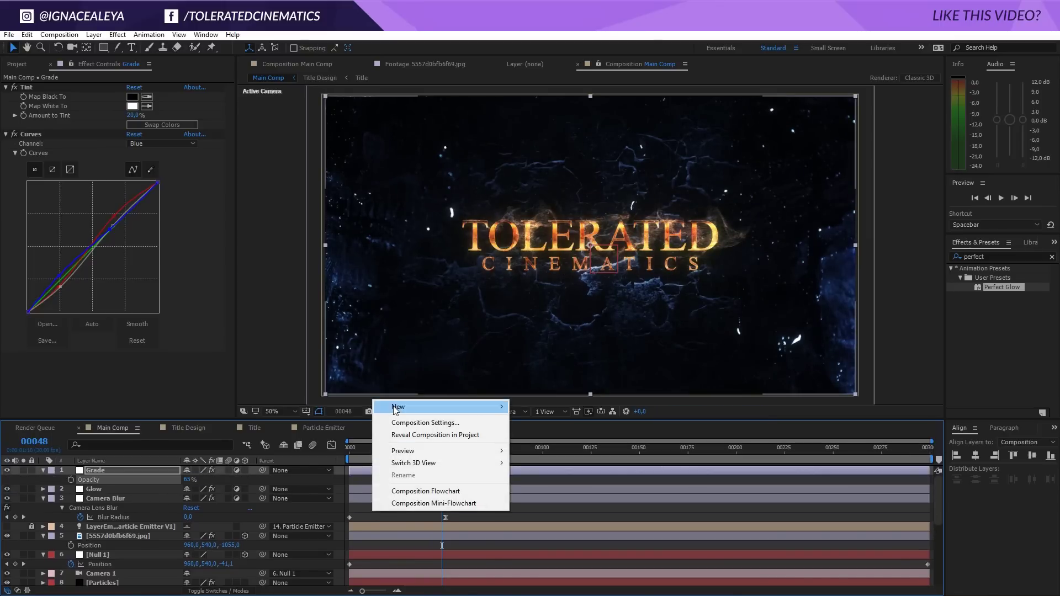
pyautogui.moveTo(395, 410)
pyautogui.click(286, 499)
pyautogui.press('Return')
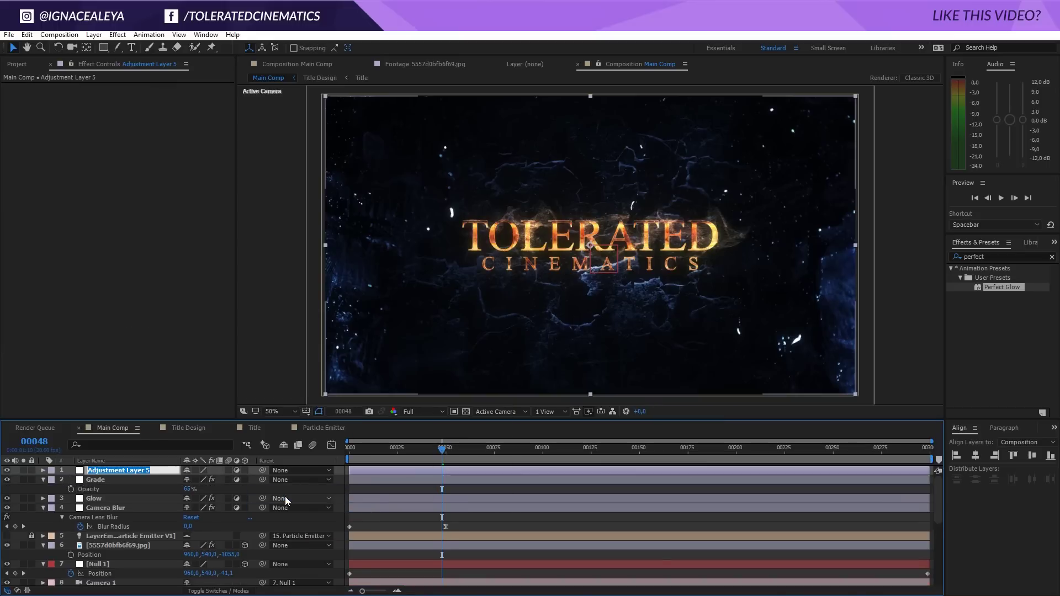
pyautogui.write('Vignette')
pyautogui.press('Return')
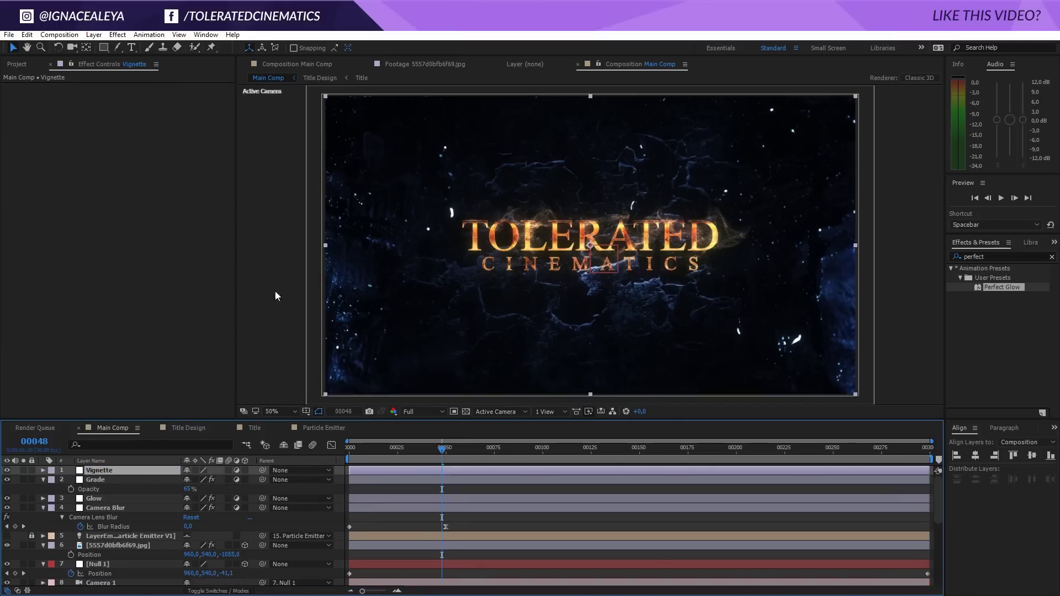
# - Add Curves to the Vignette layer and bow the curve down to darken the image
pyautogui.click(119, 34)
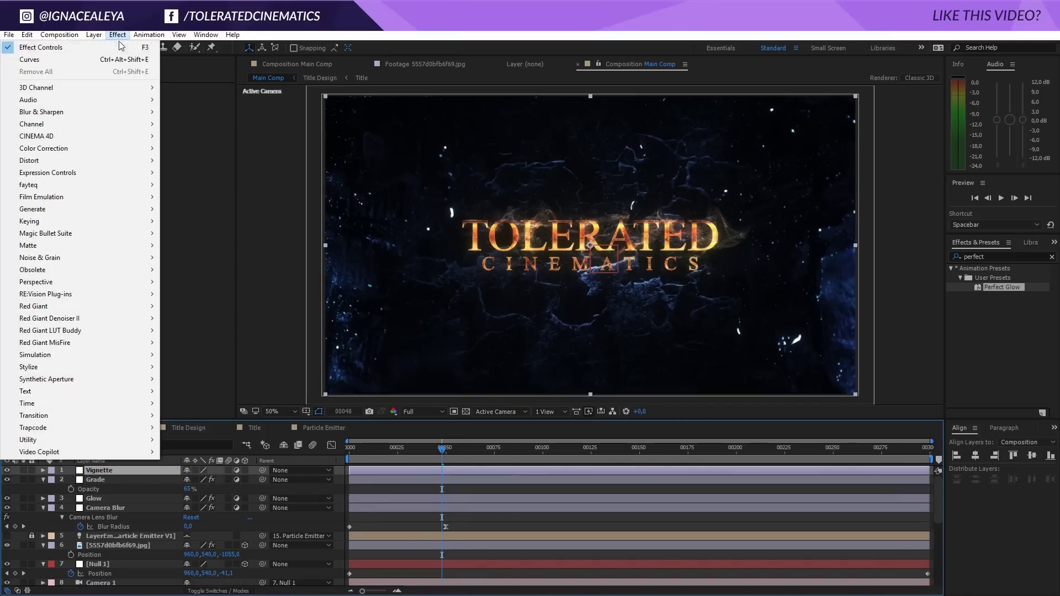
pyautogui.moveTo(58, 148)
pyautogui.click(191, 369)
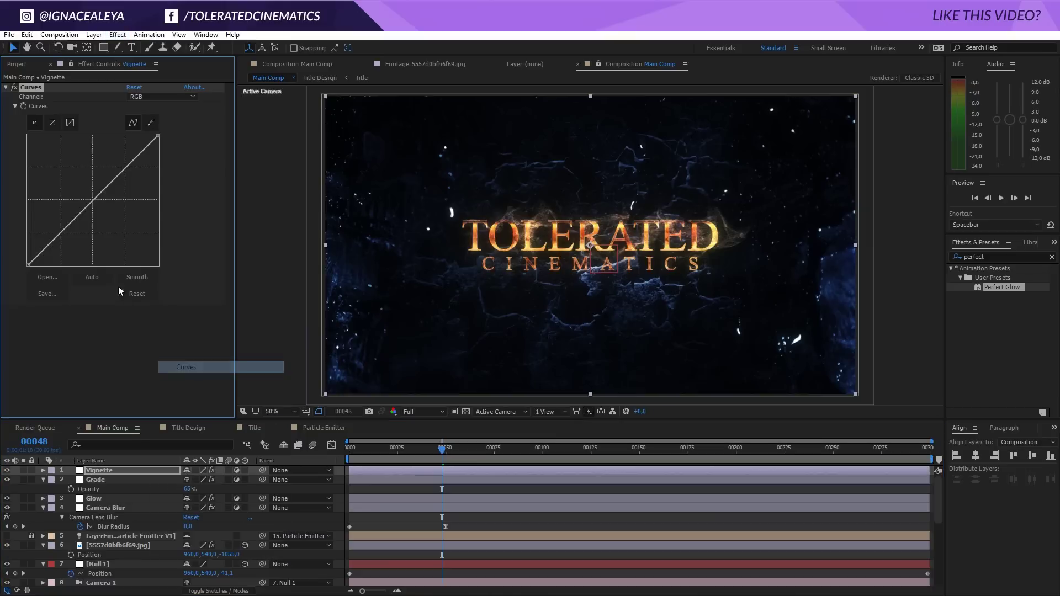
pyautogui.moveTo(94, 200); pyautogui.dragTo(104, 214)
# - Add a full-frame ellipse mask set to Subtract with about 539 px feather
pyautogui.moveTo(105, 48); pyautogui.dragTo(139, 73)
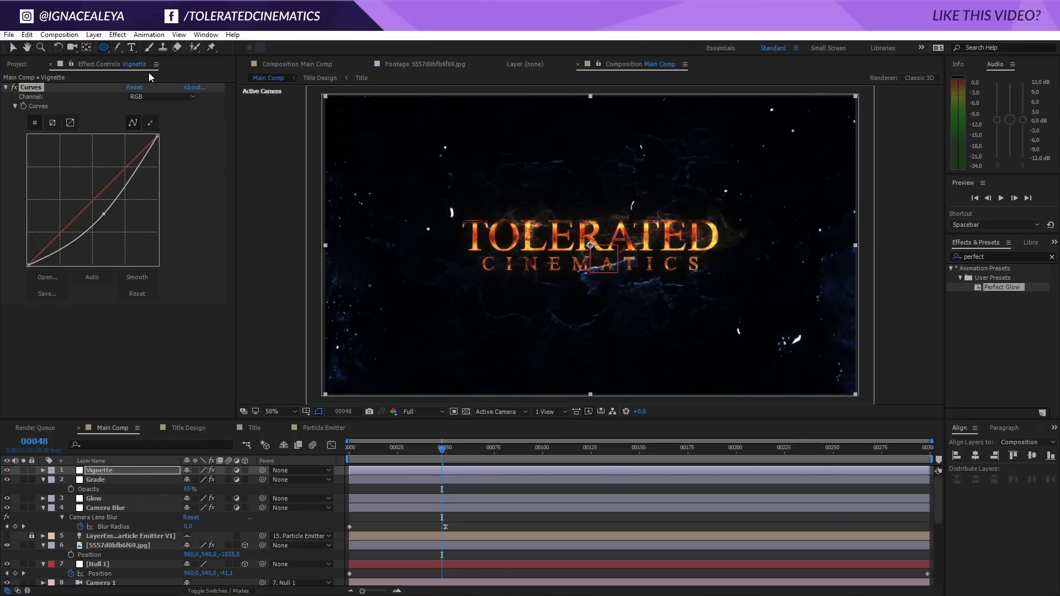
pyautogui.doubleClick(103, 48)
pyautogui.press('v')
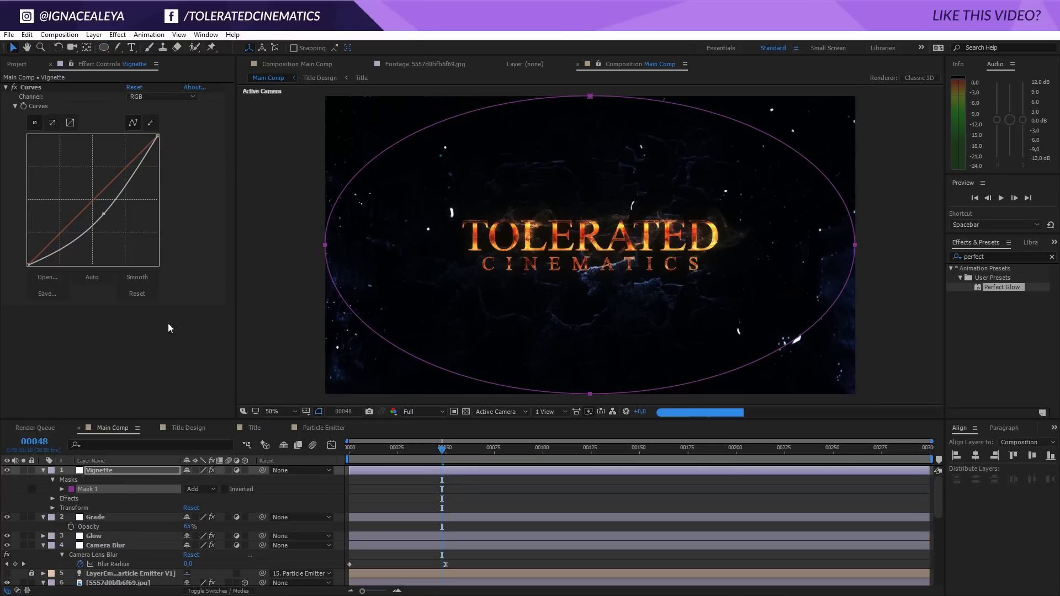
pyautogui.click(193, 489)
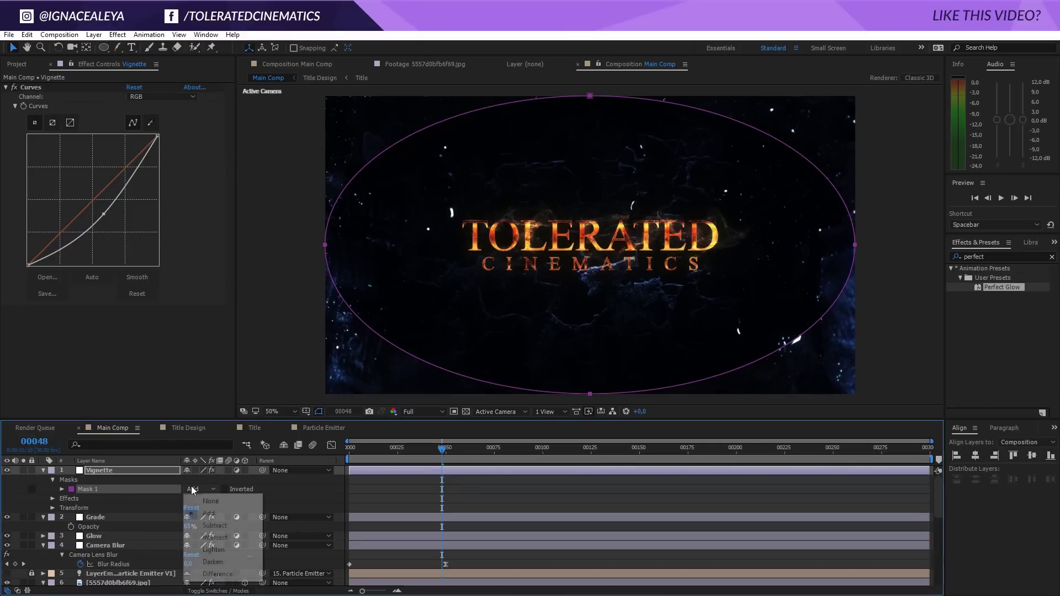
pyautogui.click(209, 525)
pyautogui.press('f')
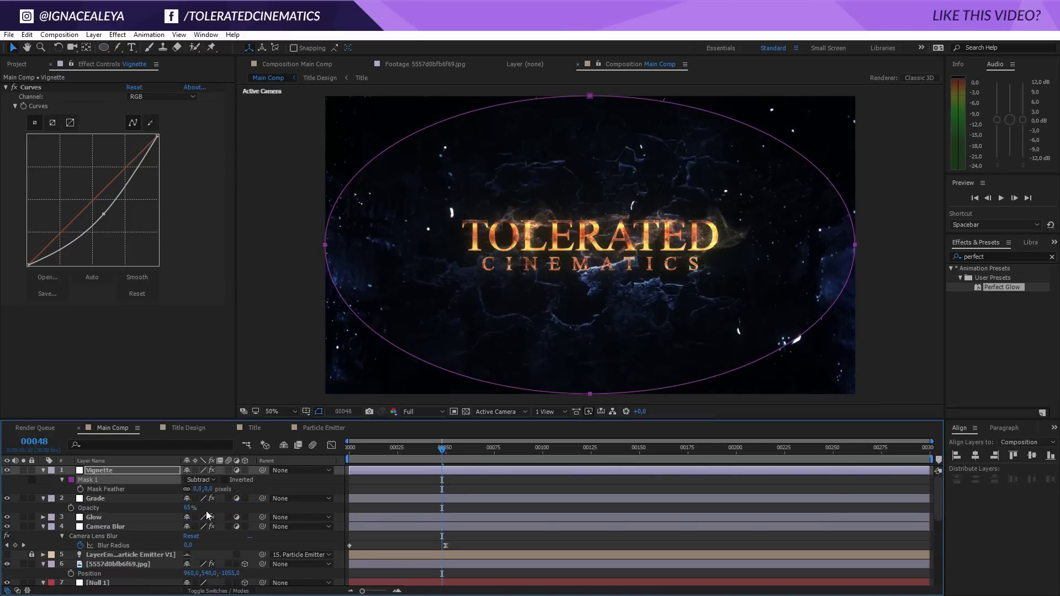
pyautogui.moveTo(202, 489); pyautogui.dragTo(307, 479)
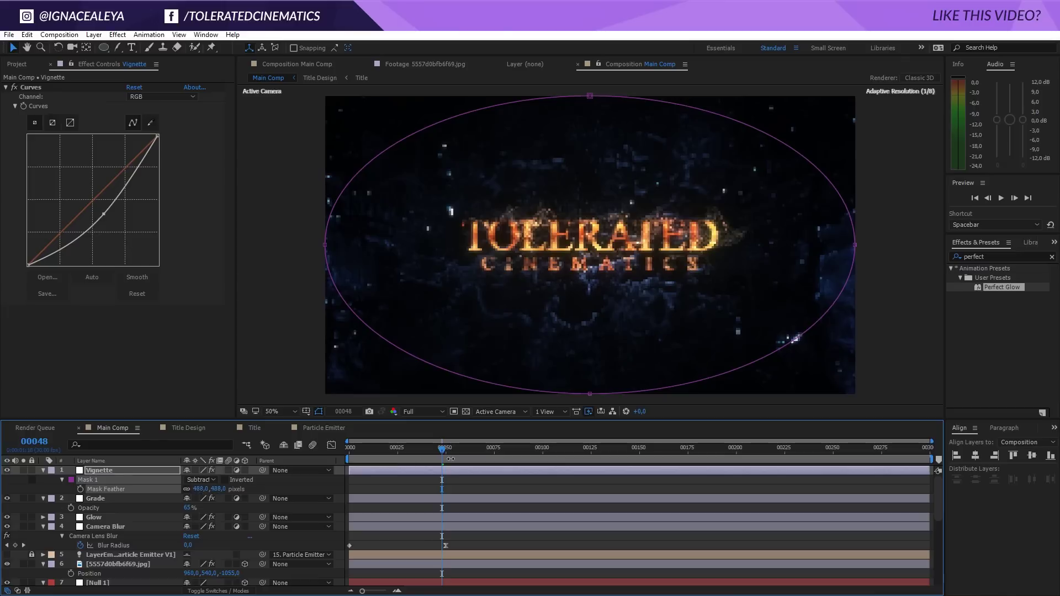
# - Deselect the Vignette layer and toggle its visibility to compare the effect
pyautogui.click(441, 489)
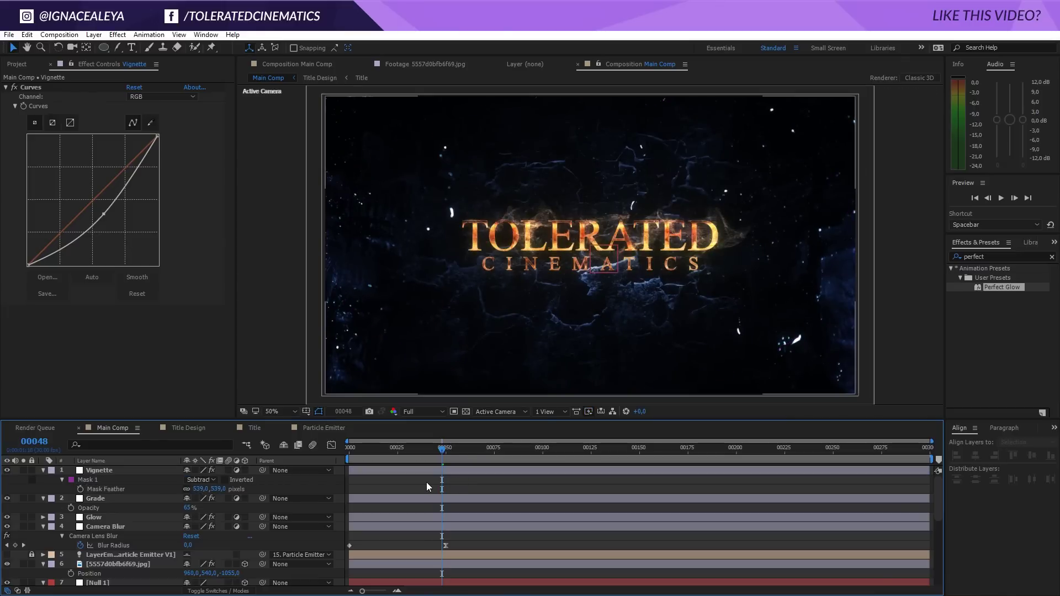
pyautogui.click(7, 471)
pyautogui.click(7, 471)
pyautogui.click(7, 471)
# - Preview the finished title at frames 00033 and 00066
pyautogui.click(413, 448)
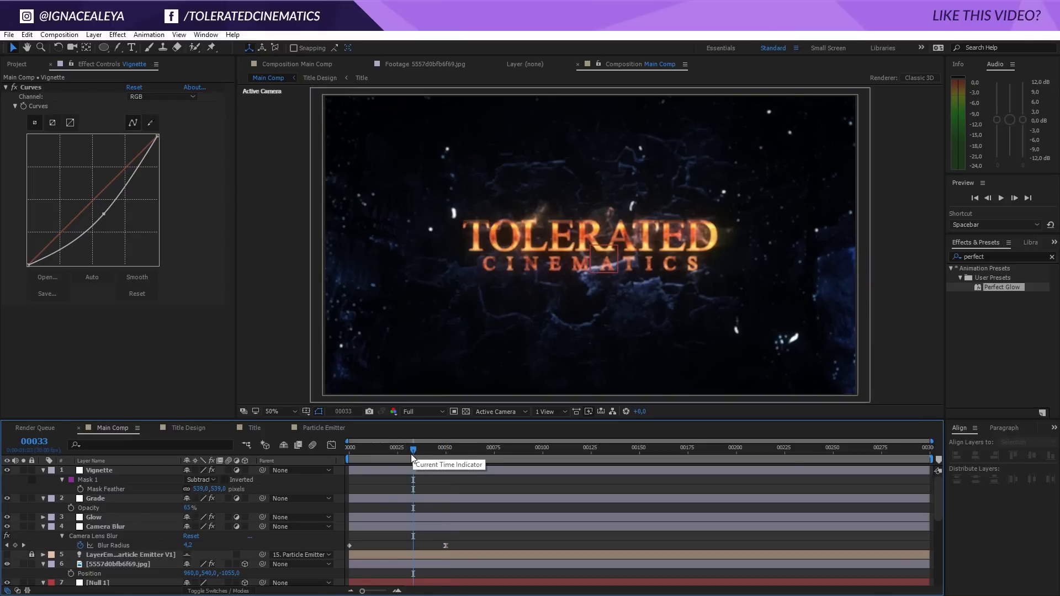
pyautogui.click(478, 459)
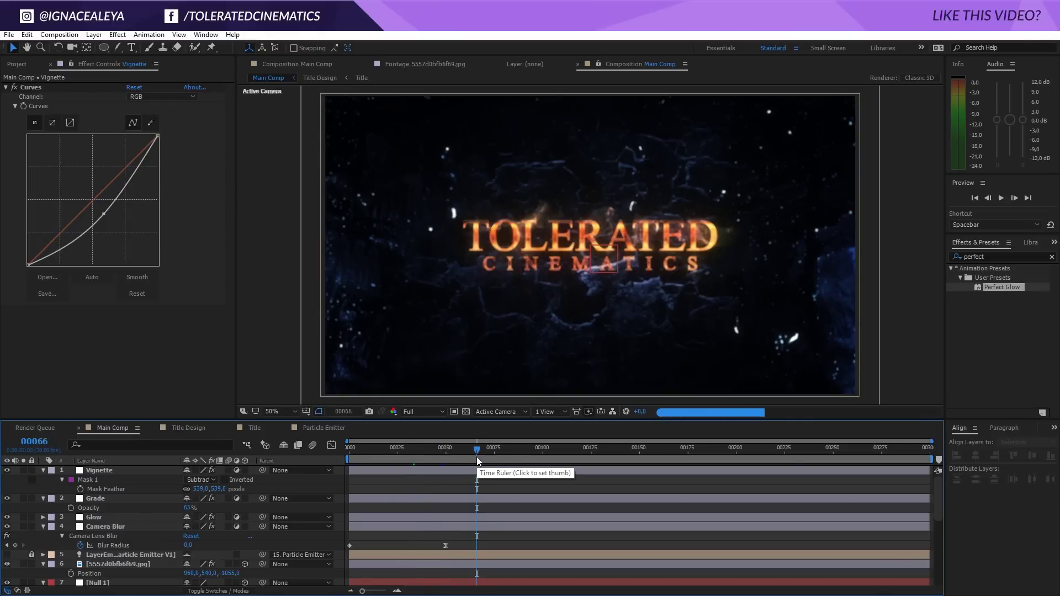